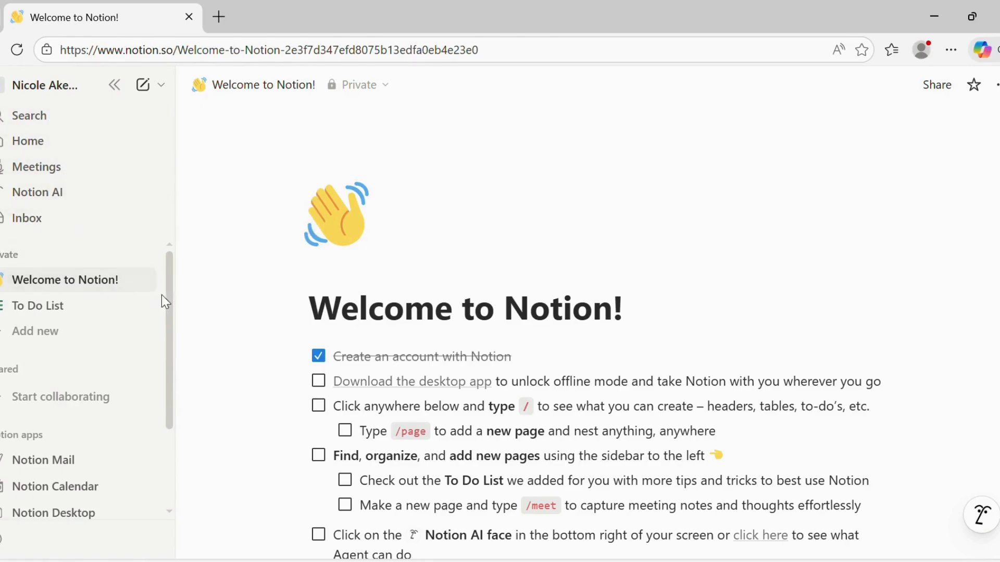
{"action": "left_click_drag", "start_coordinate": [170, 292], "coordinate": [171, 301]}
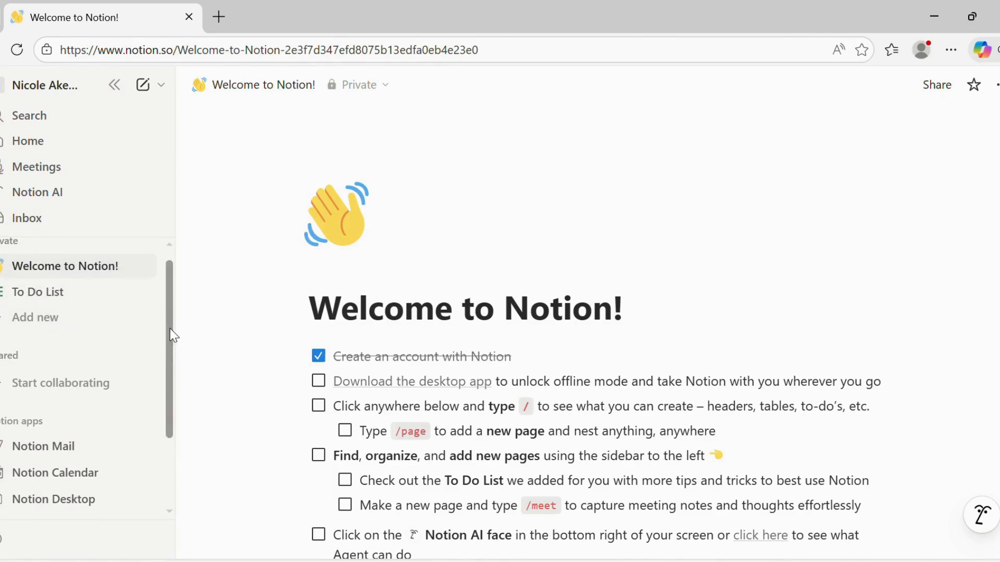
{"action": "left_click_drag", "start_coordinate": [170, 329], "coordinate": [178, 384]}
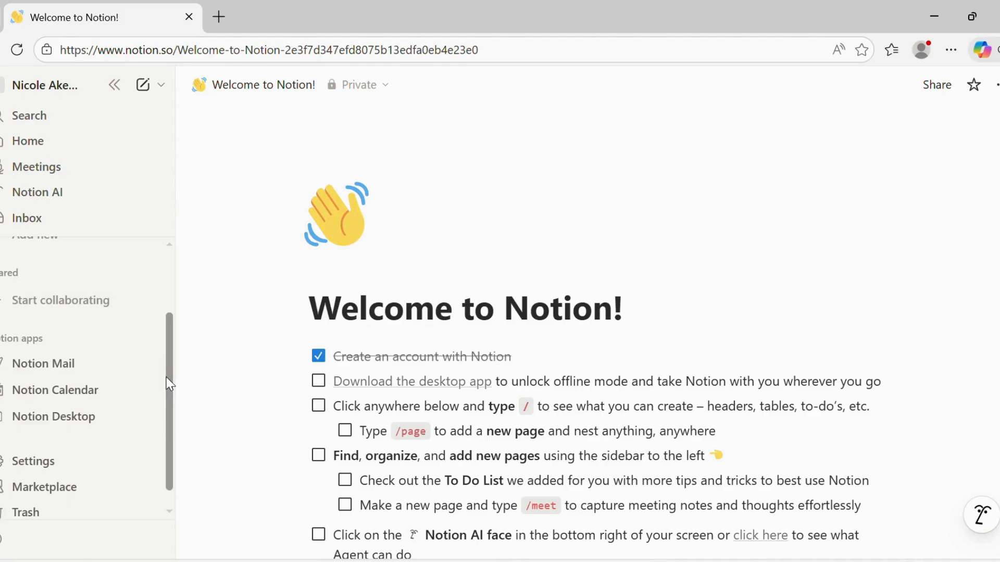
{"action": "scroll", "coordinate": [168, 381], "scroll_direction": "down", "scroll_amount": 1}
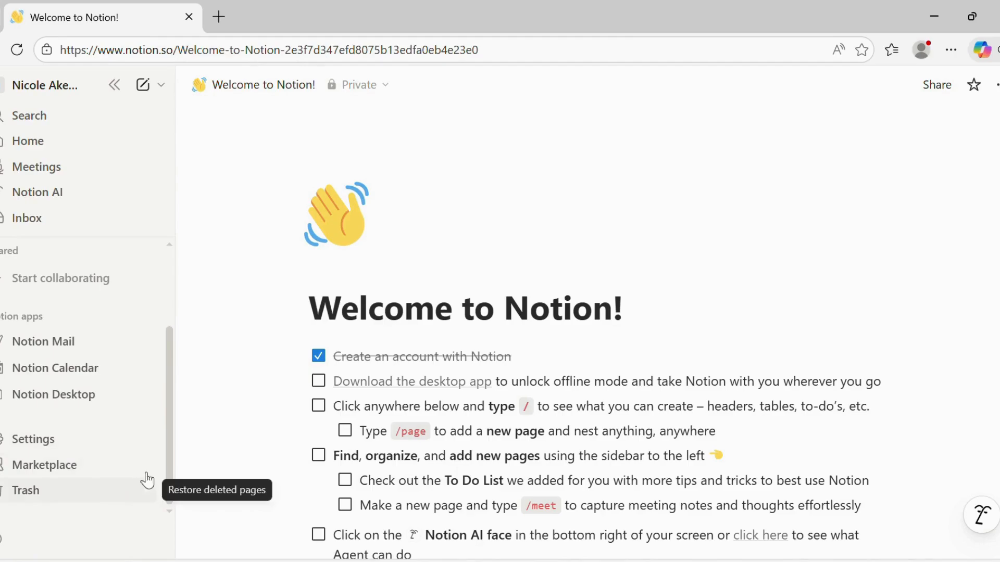
{"action": "scroll", "coordinate": [173, 483], "scroll_direction": "up", "scroll_amount": 2}
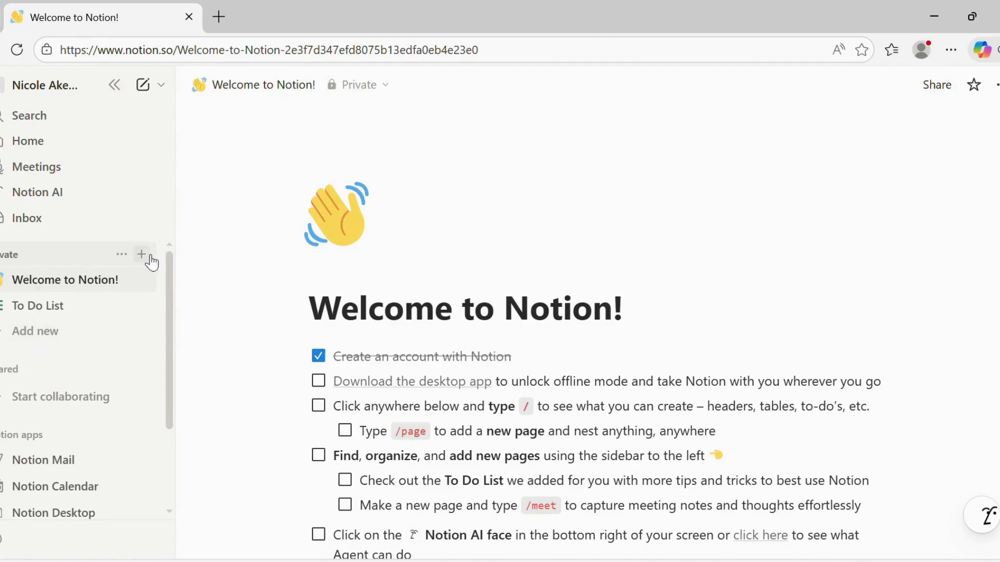
Step: Create an empty private page titled "My Life Planner" and collapse the sidebar
{"action": "left_click", "coordinate": [38, 334]}
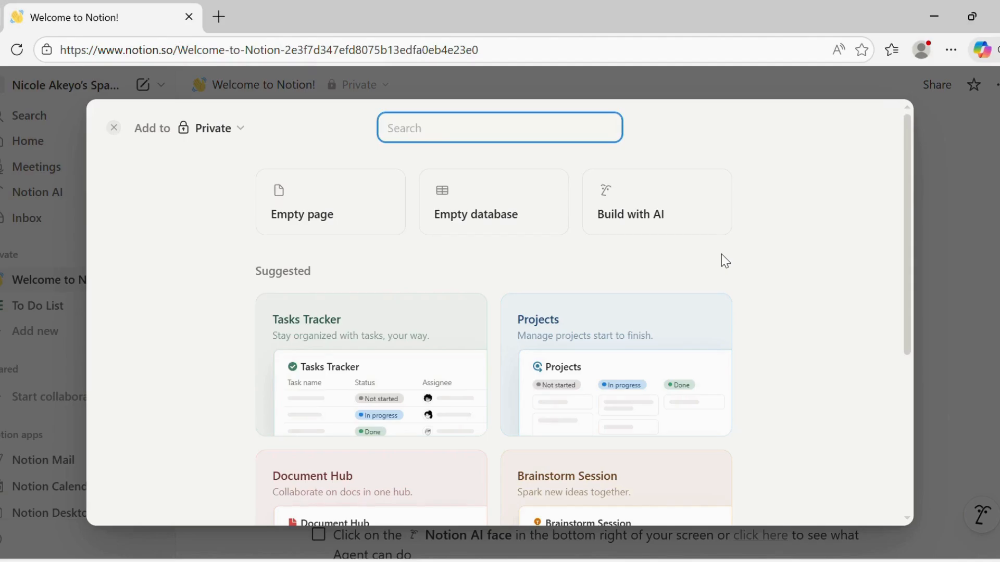
{"action": "left_click", "coordinate": [330, 217]}
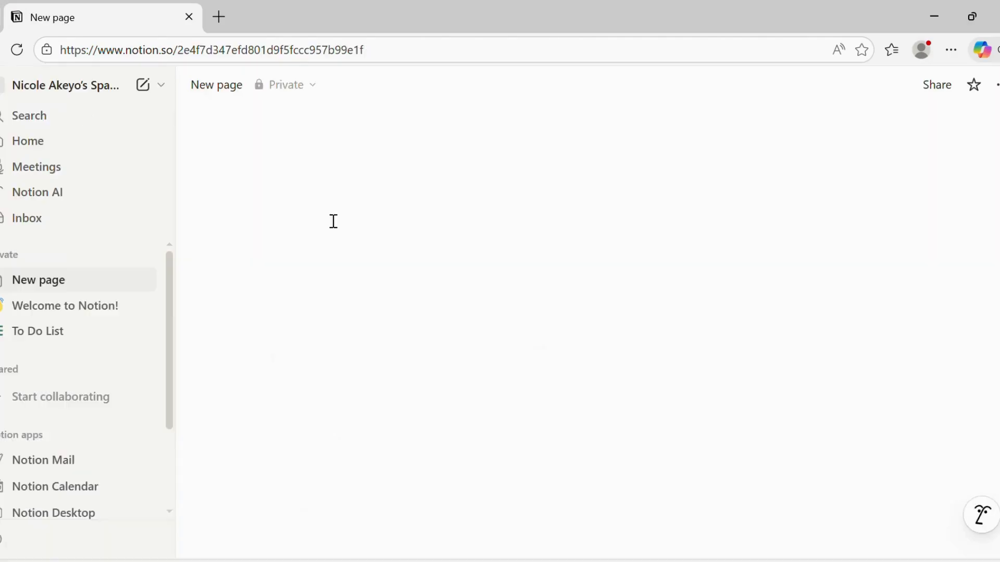
{"action": "type", "text": "My "}
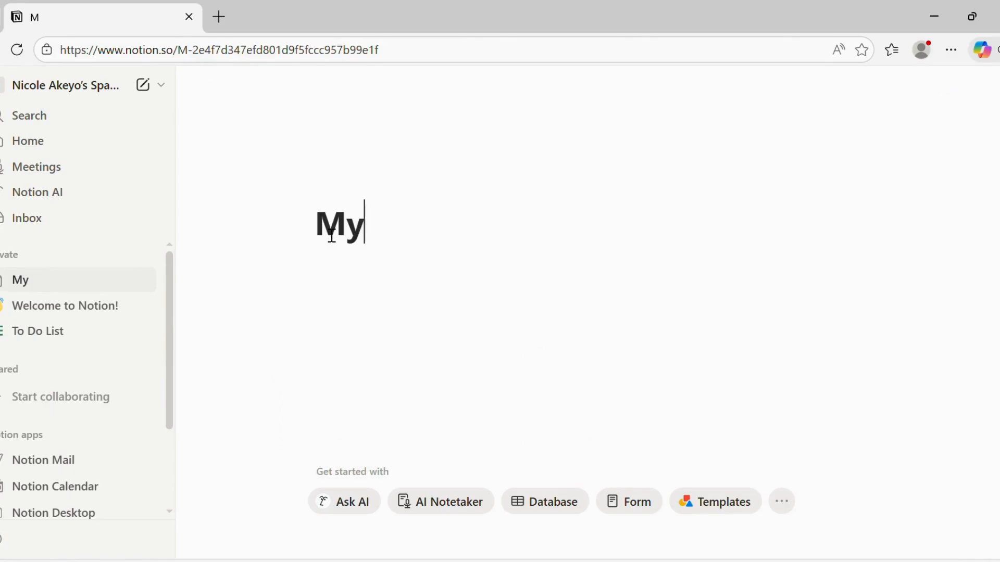
{"action": "type", "text": "Life P"}
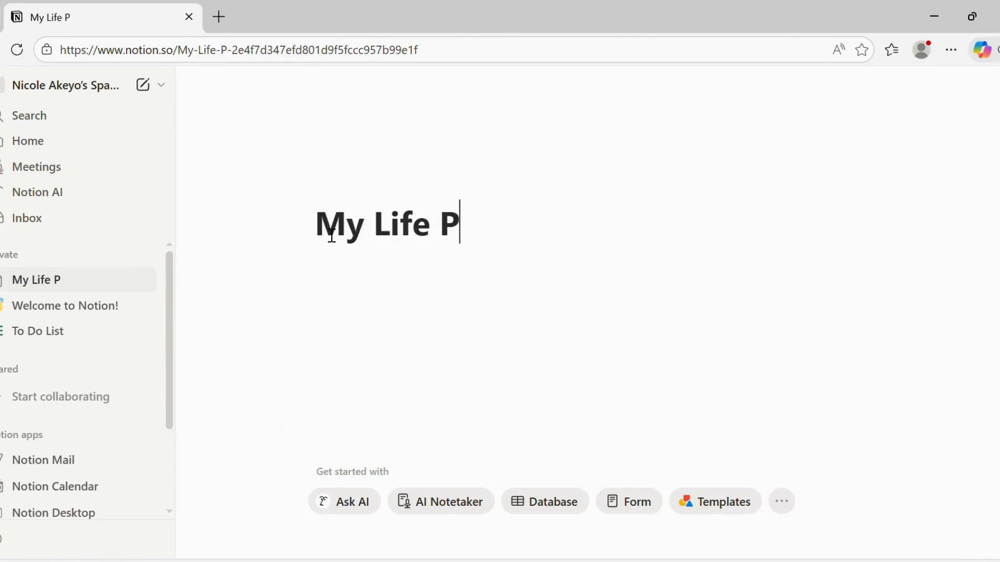
{"action": "type", "text": "lanner"}
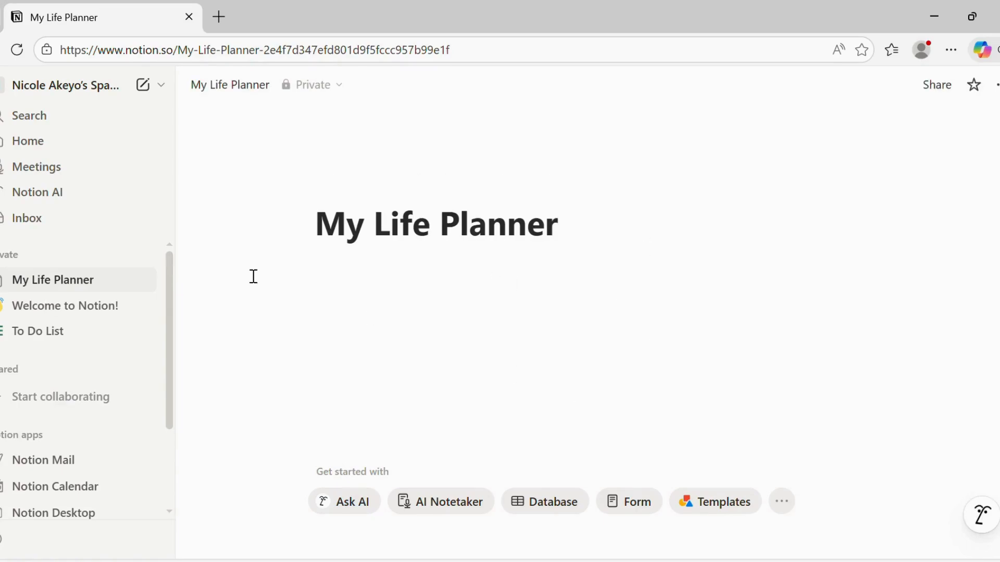
{"action": "left_click", "coordinate": [177, 250]}
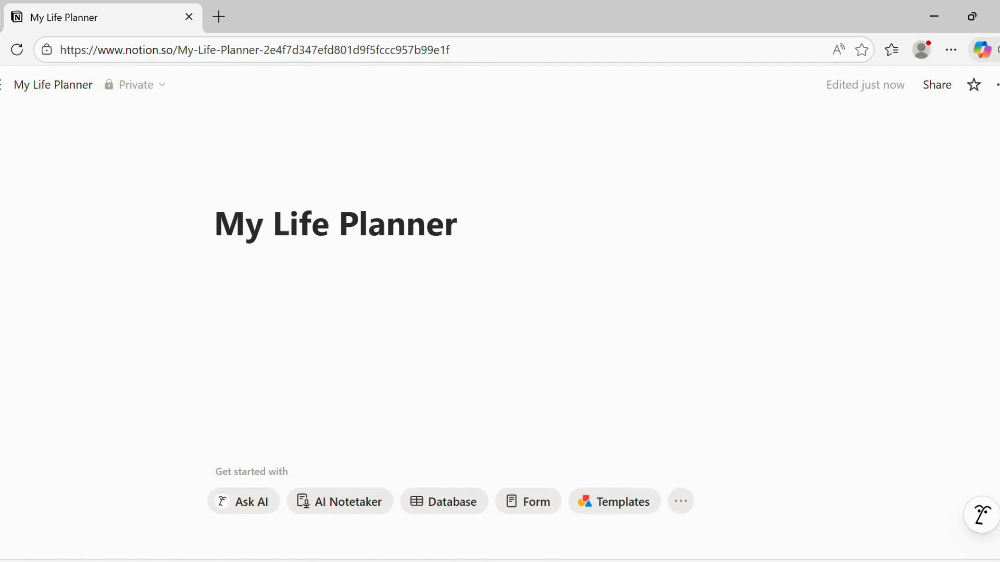
Step: Set the page's font style to Serif and turn on small text and full width
{"action": "left_click", "coordinate": [995, 85]}
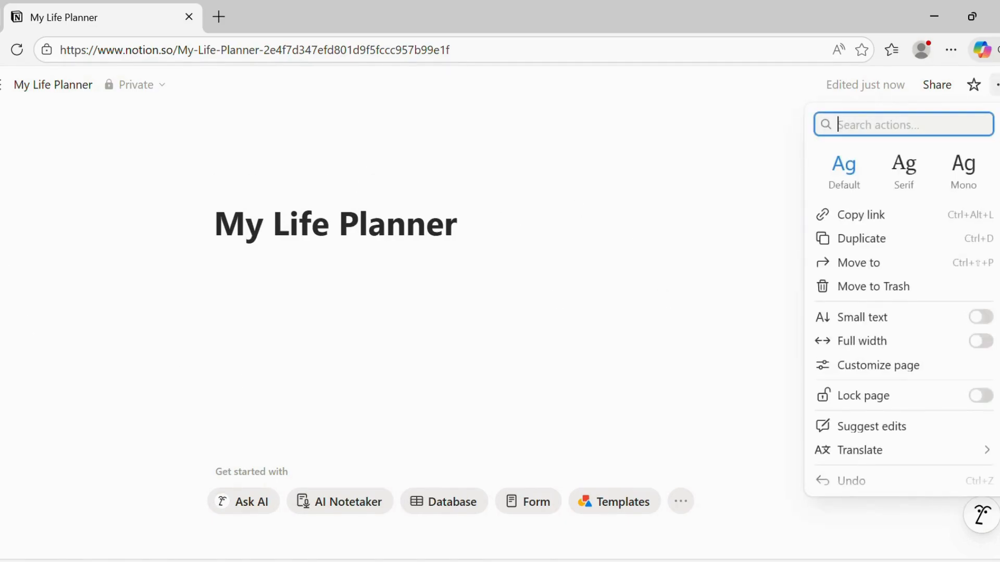
{"action": "left_click", "coordinate": [915, 180]}
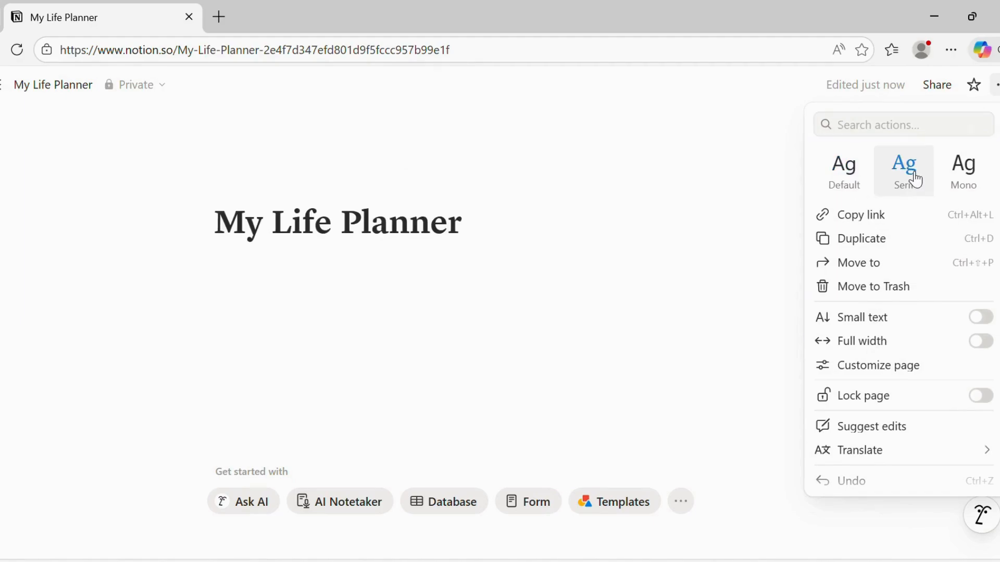
{"action": "left_click", "coordinate": [982, 318]}
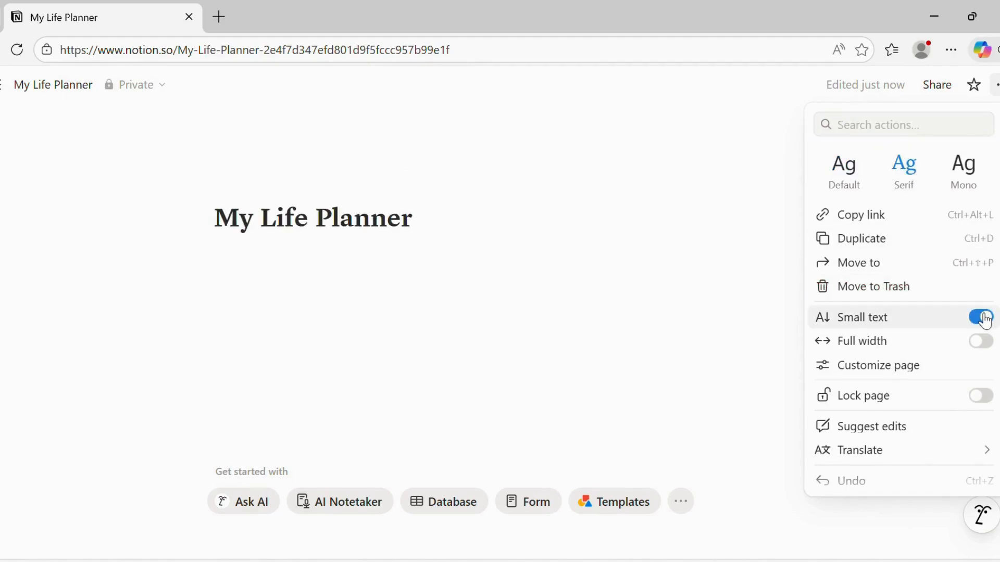
{"action": "left_click", "coordinate": [981, 344]}
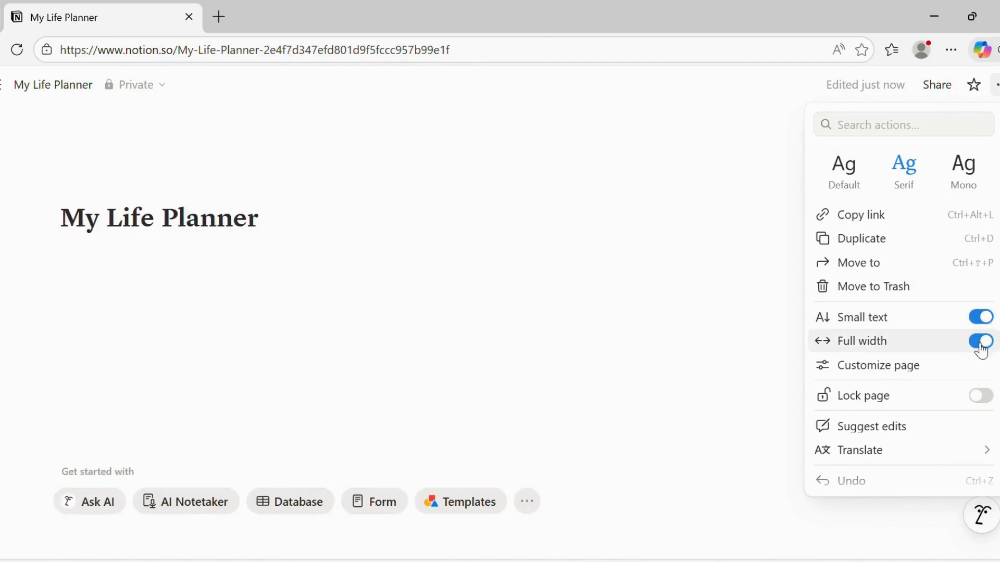
{"action": "left_click", "coordinate": [715, 344]}
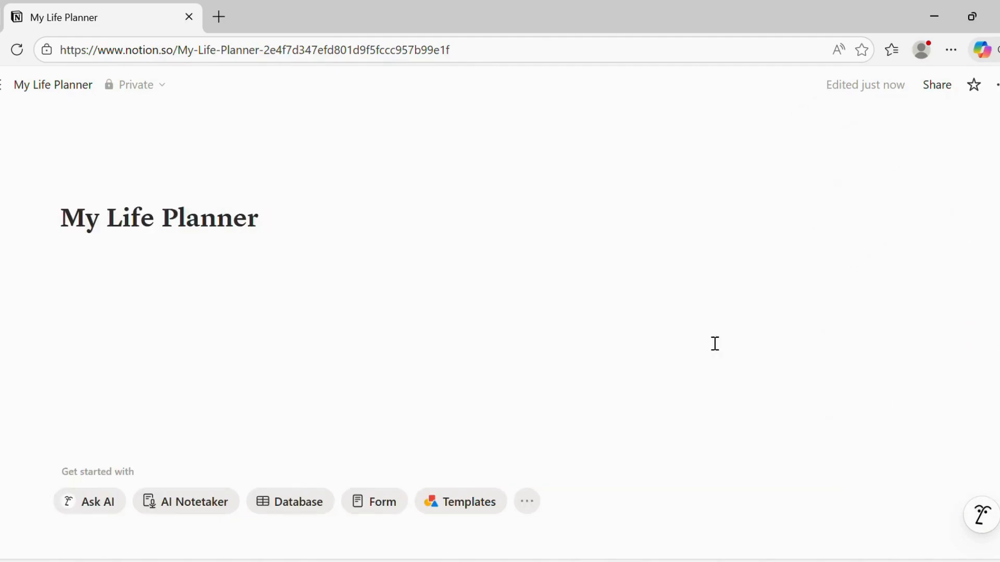
Step: Append "~ 2026" to the page title and add a cover image above it
{"action": "left_click", "coordinate": [281, 229]}
{"action": "type", "text": "~ 2026"}
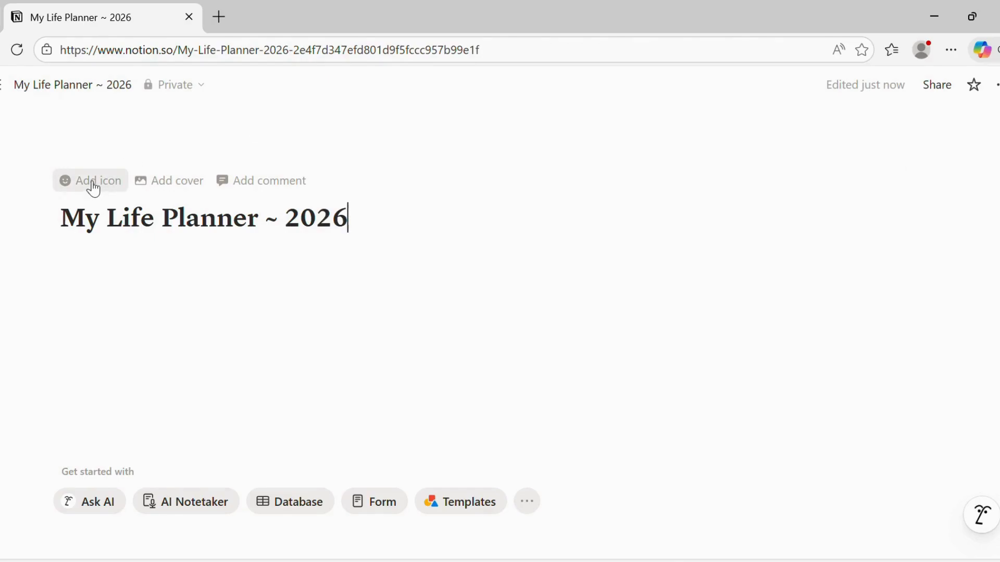
{"action": "left_click", "coordinate": [169, 186]}
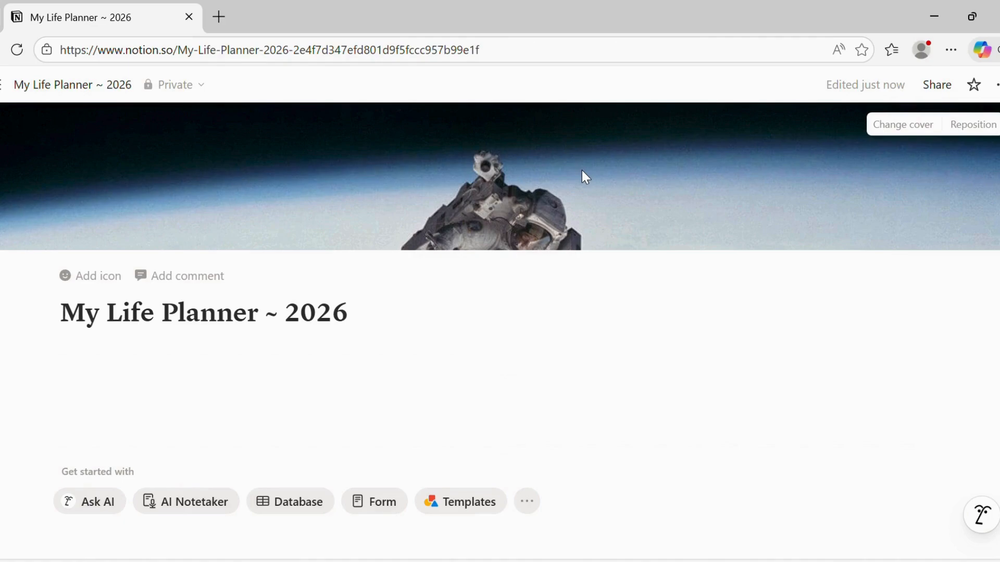
Step: Browse the cover gallery's image collections and examine the upload and link options for replacing the cover
{"action": "left_click", "coordinate": [904, 129]}
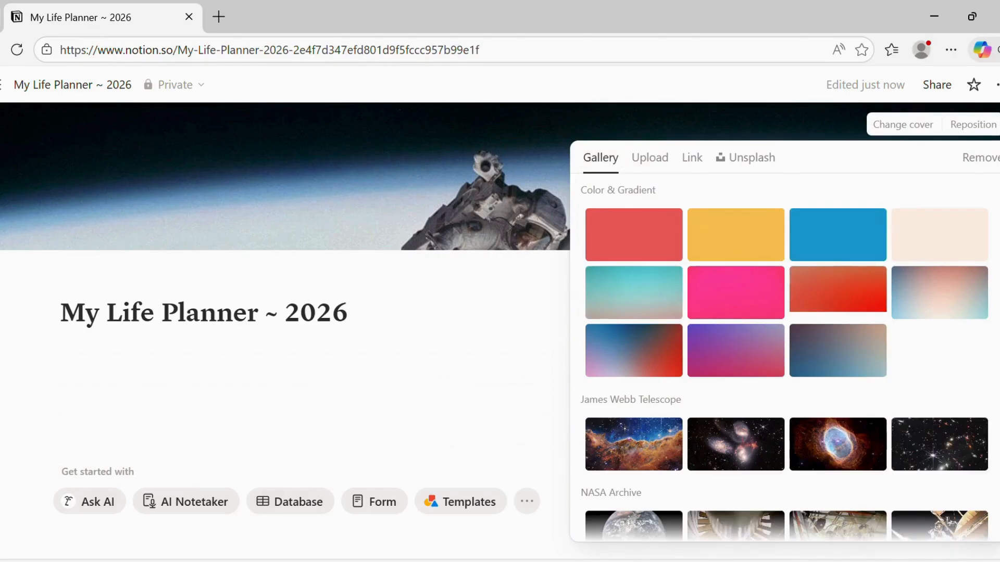
{"action": "scroll", "coordinate": [786, 349], "scroll_direction": "down", "scroll_amount": 8}
{"action": "scroll", "coordinate": [786, 349], "scroll_direction": "down", "scroll_amount": 7}
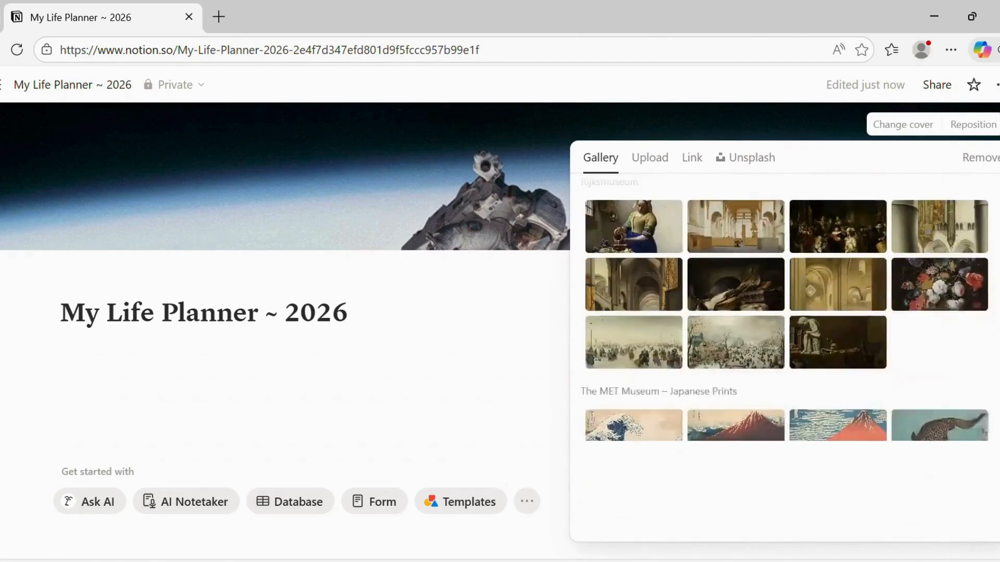
{"action": "scroll", "coordinate": [787, 349], "scroll_direction": "down", "scroll_amount": 7}
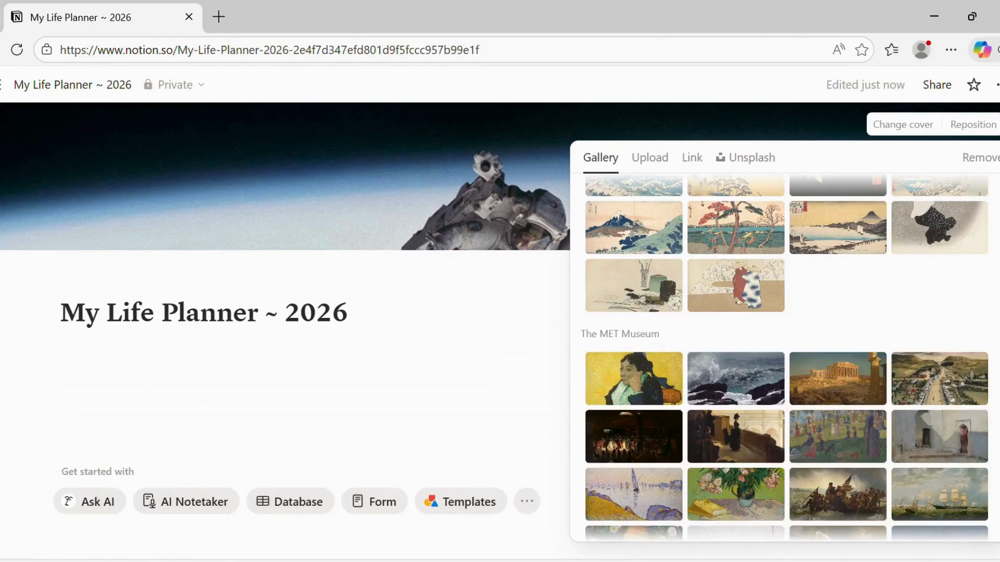
{"action": "scroll", "coordinate": [787, 359], "scroll_direction": "down", "scroll_amount": 5}
{"action": "scroll", "coordinate": [876, 219], "scroll_direction": "up", "scroll_amount": 15}
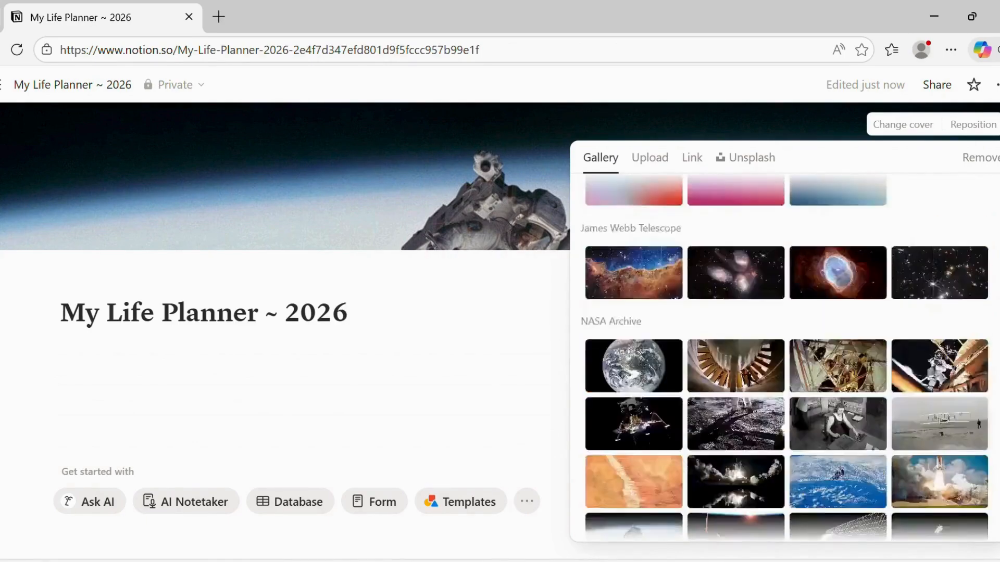
{"action": "left_click", "coordinate": [651, 158]}
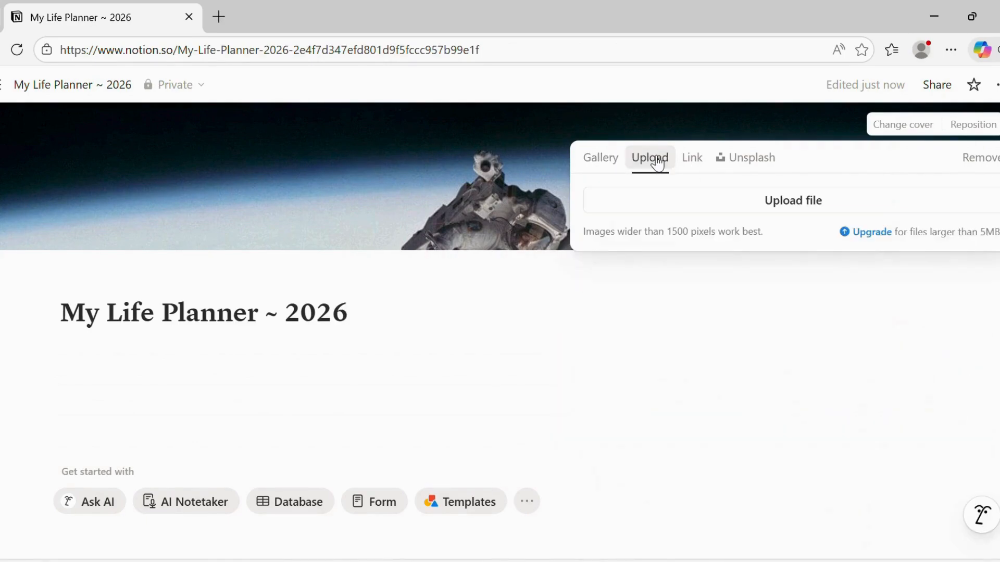
{"action": "left_click", "coordinate": [693, 166]}
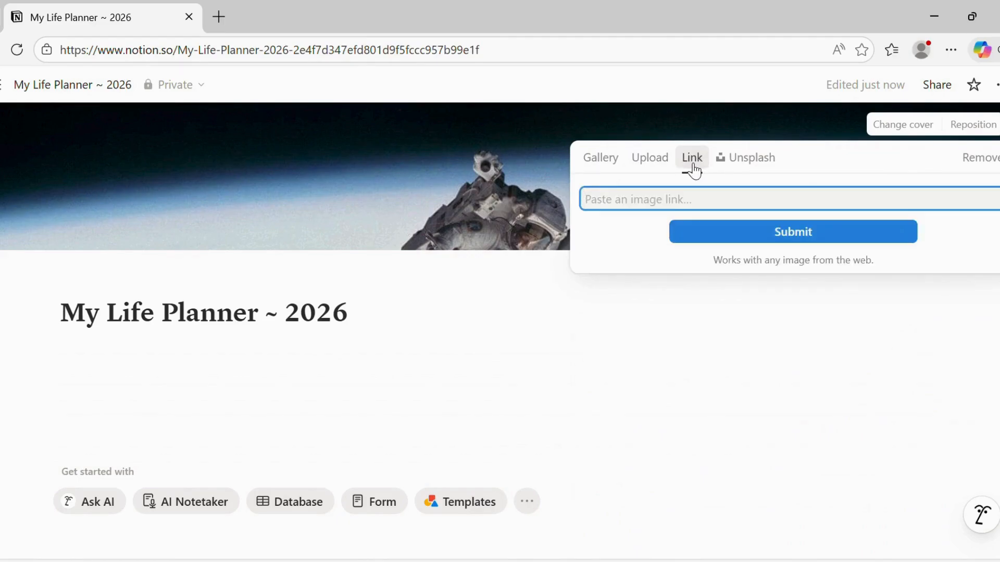
Step: Search Unsplash for "You can do it" and set the pink image with scattered letter tiles as the page cover
{"action": "left_click", "coordinate": [748, 160]}
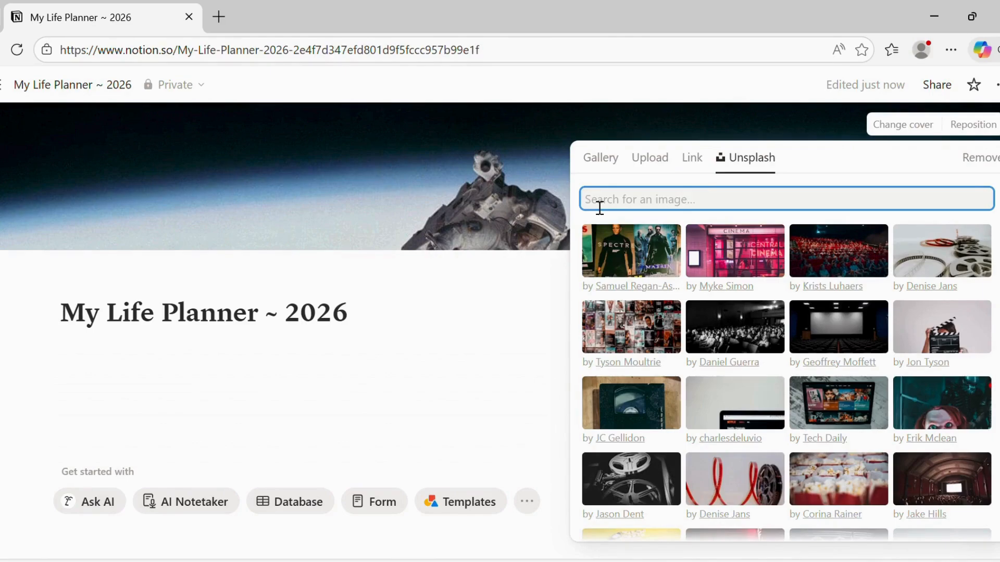
{"action": "type", "text": "You can do i"}
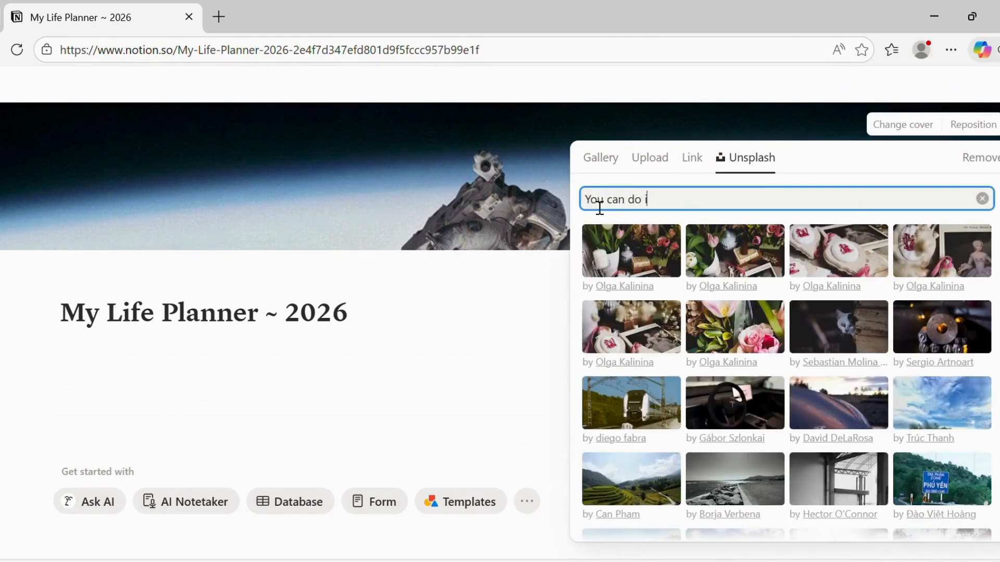
{"action": "type", "text": "t"}
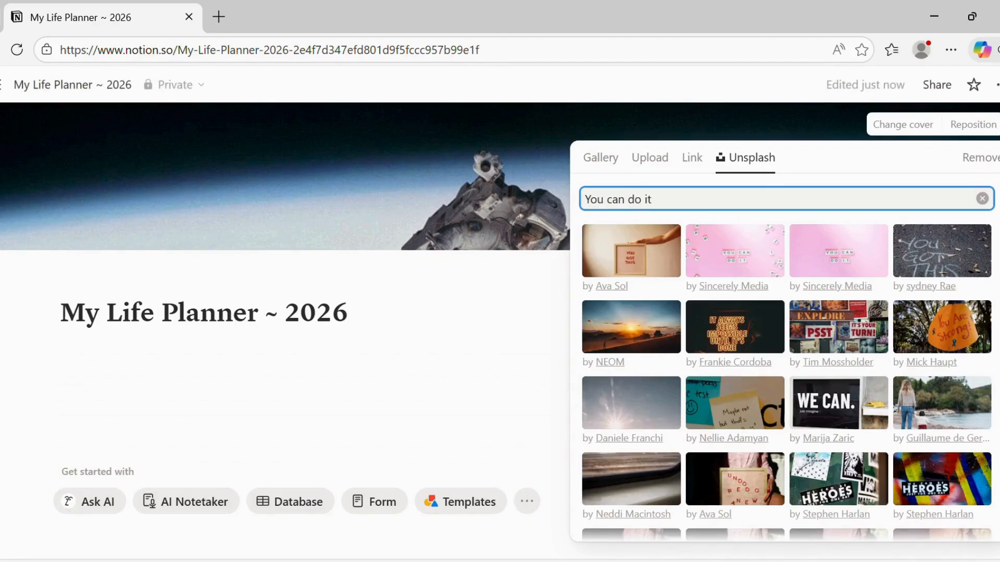
{"action": "scroll", "coordinate": [773, 474], "scroll_direction": "down", "scroll_amount": 6}
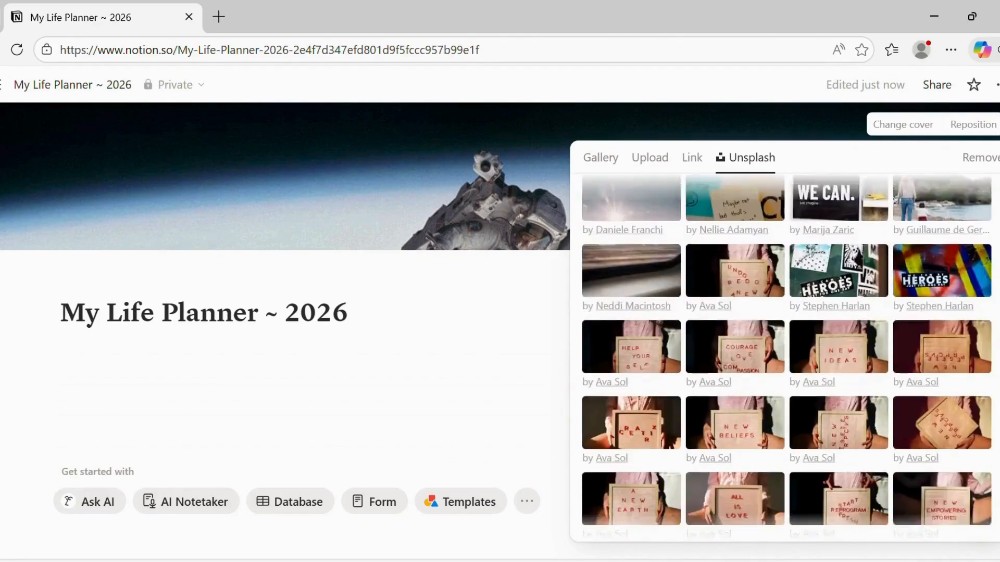
{"action": "scroll", "coordinate": [773, 475], "scroll_direction": "up", "scroll_amount": 6}
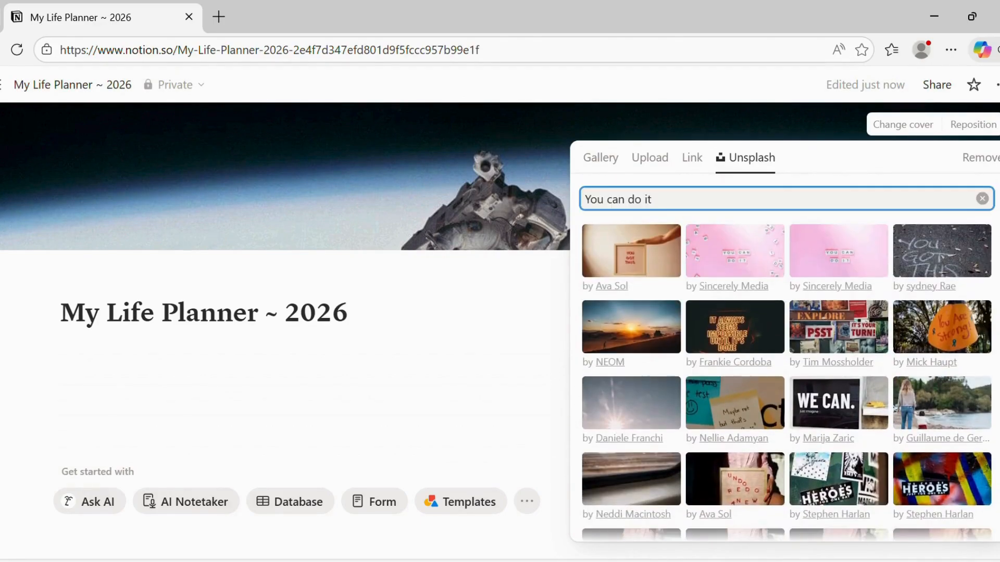
{"action": "left_click", "coordinate": [741, 256]}
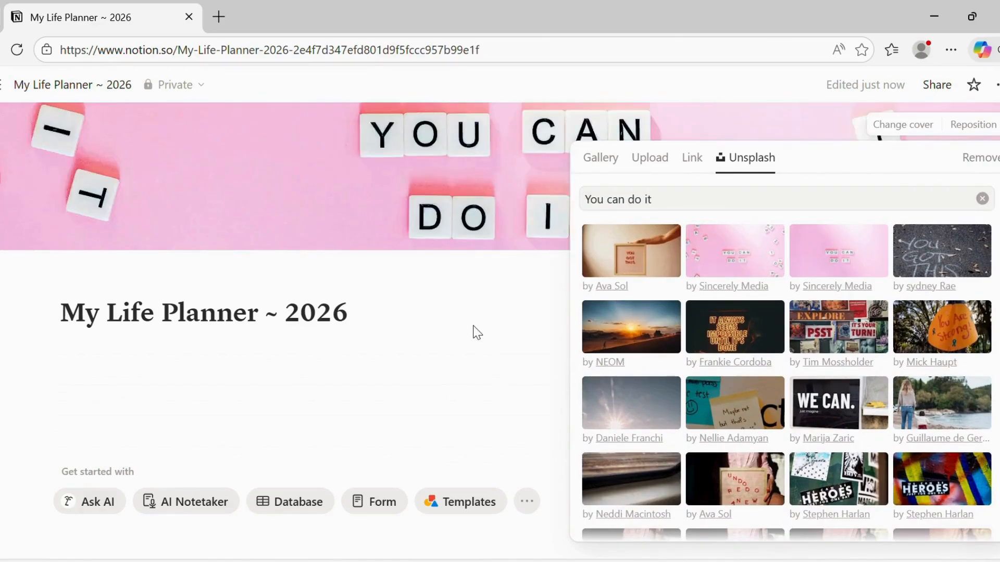
{"action": "left_click", "coordinate": [474, 332]}
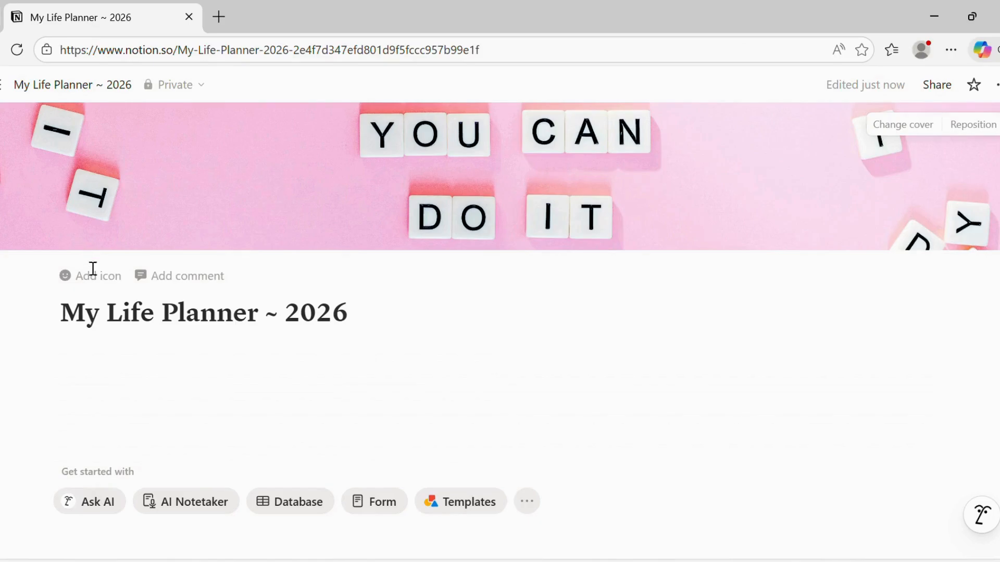
Step: Add a page icon, filtering the emojis for "flower" and choosing the pink cherry blossom
{"action": "left_click", "coordinate": [96, 286]}
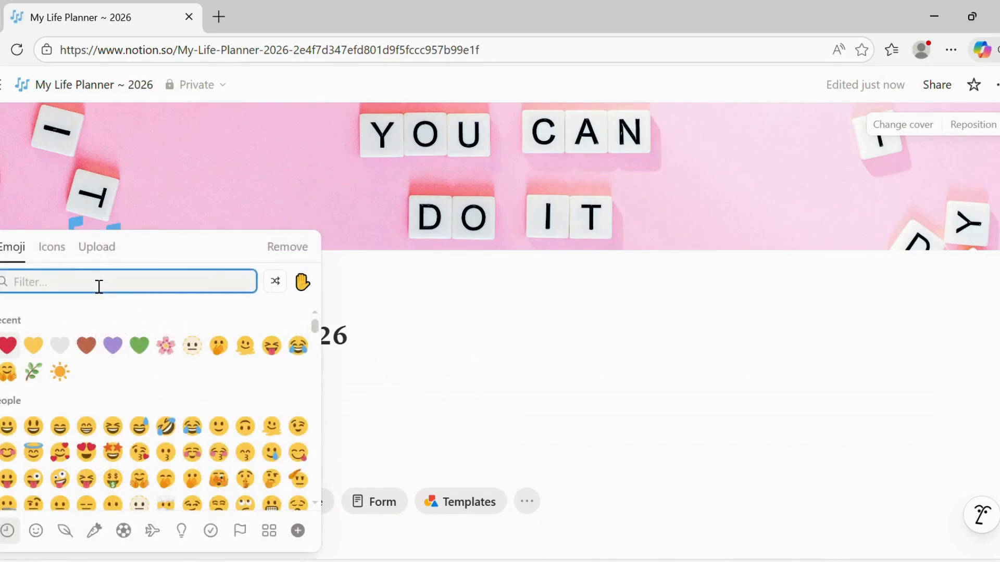
{"action": "left_click", "coordinate": [52, 250]}
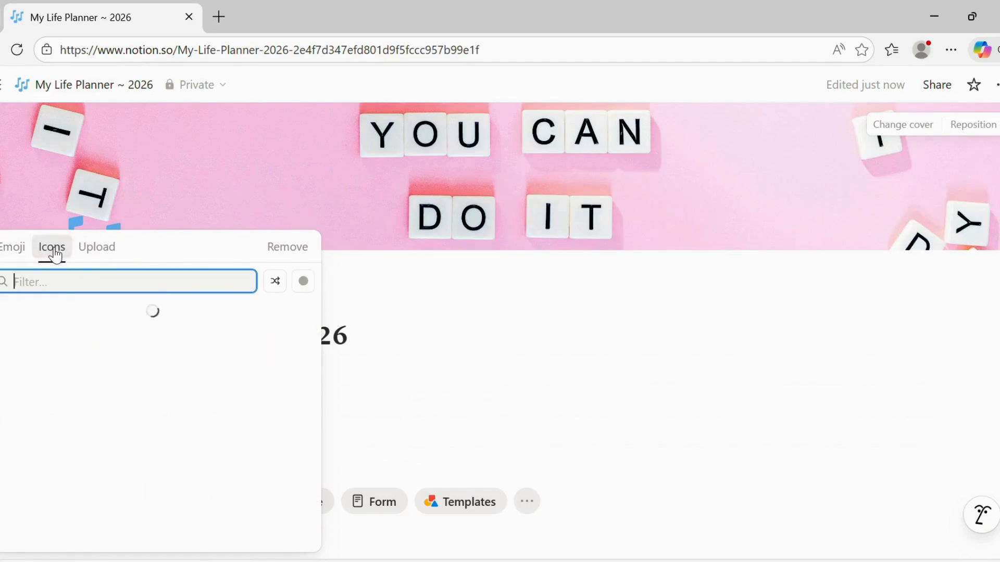
{"action": "left_click", "coordinate": [100, 251]}
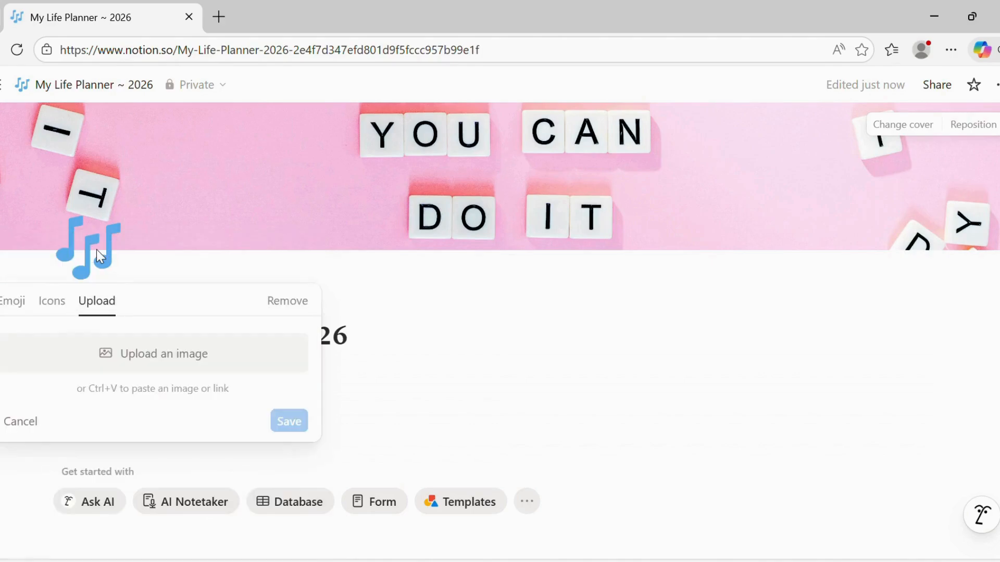
{"action": "left_click", "coordinate": [9, 302]}
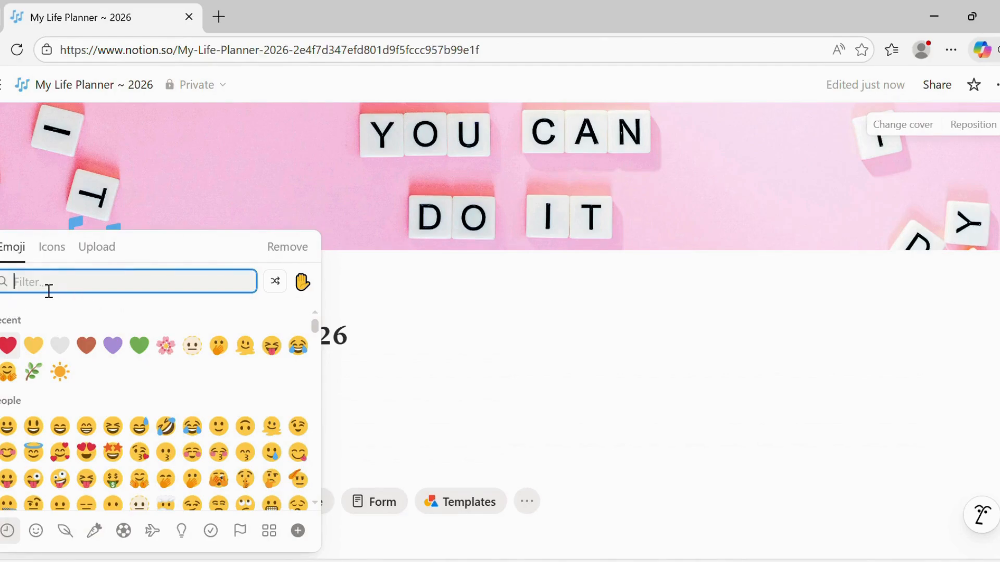
{"action": "type", "text": "d"}
{"action": "key", "text": "BackSpace"}
{"action": "type", "text": "flower"}
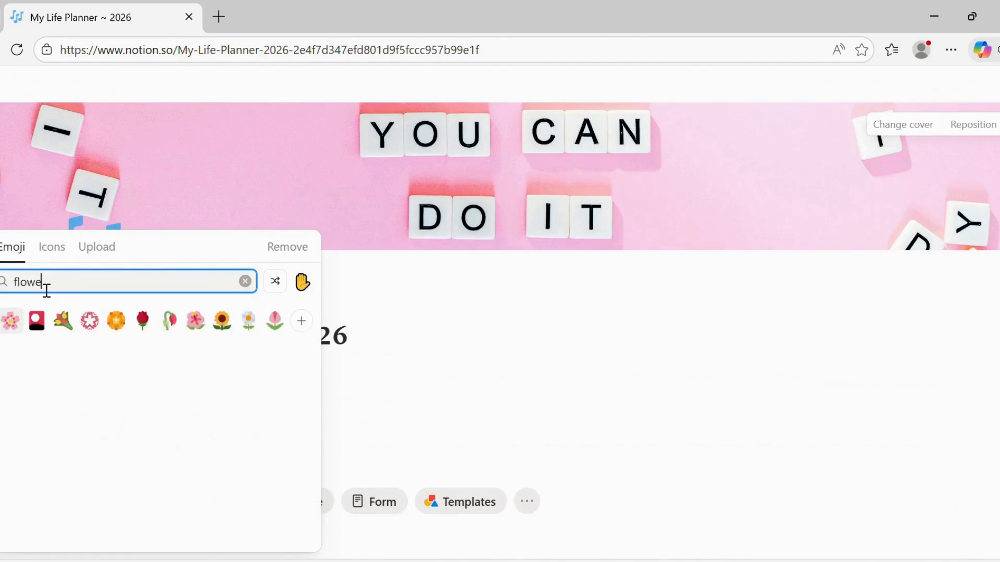
{"action": "left_click", "coordinate": [9, 324]}
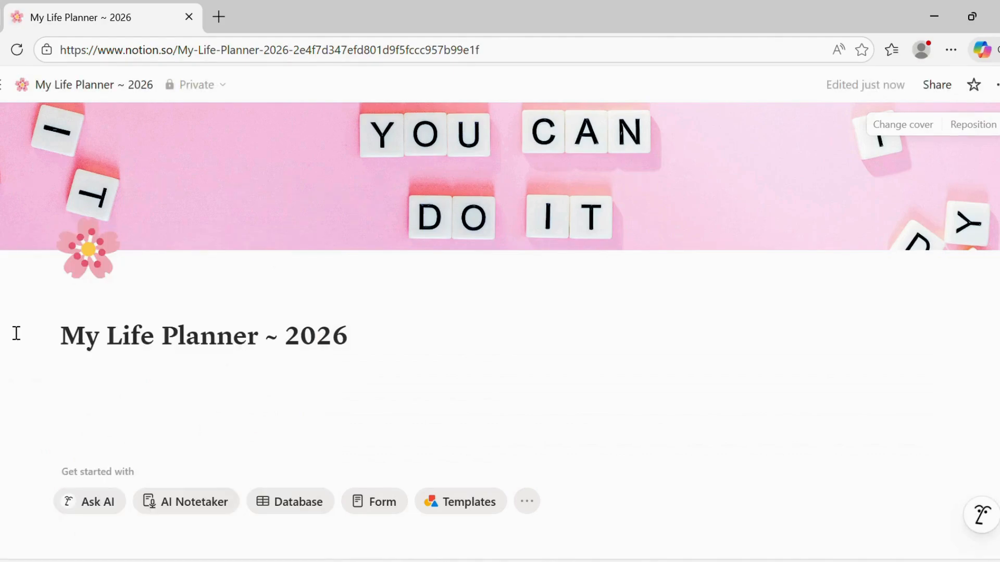
Step: Examine the block types, integrations and import options that can be inserted in the empty page body, leaving without adding any
{"action": "left_click", "coordinate": [631, 408]}
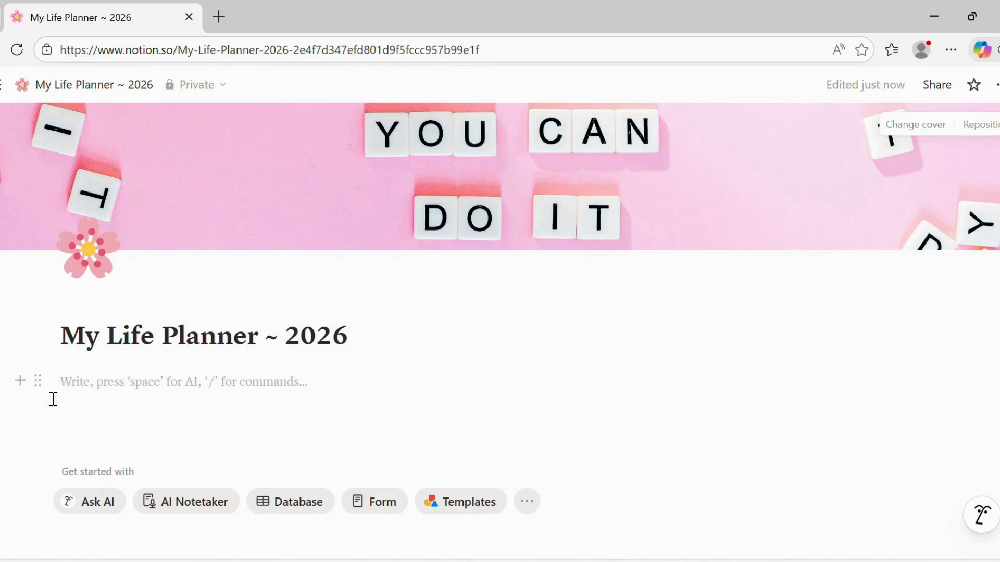
{"action": "left_click", "coordinate": [23, 385]}
{"action": "left_click_drag", "start_coordinate": [315, 190], "coordinate": [321, 326]}
{"action": "mouse_move", "coordinate": [319, 284]}
{"action": "left_mouse_down"}
{"action": "mouse_move", "coordinate": [317, 266]}
{"action": "mouse_move", "coordinate": [315, 300]}
{"action": "left_mouse_up"}
{"action": "left_click_drag", "start_coordinate": [316, 261], "coordinate": [325, 335]}
{"action": "scroll", "coordinate": [326, 339], "scroll_direction": "down", "scroll_amount": 10}
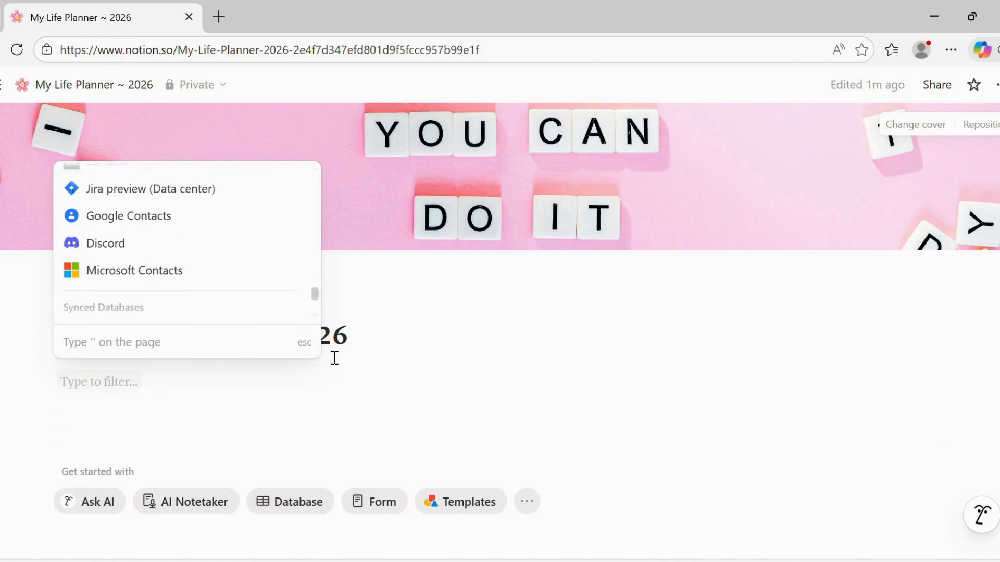
{"action": "scroll", "coordinate": [319, 308], "scroll_direction": "down", "scroll_amount": 3}
{"action": "scroll", "coordinate": [318, 306], "scroll_direction": "down", "scroll_amount": 2}
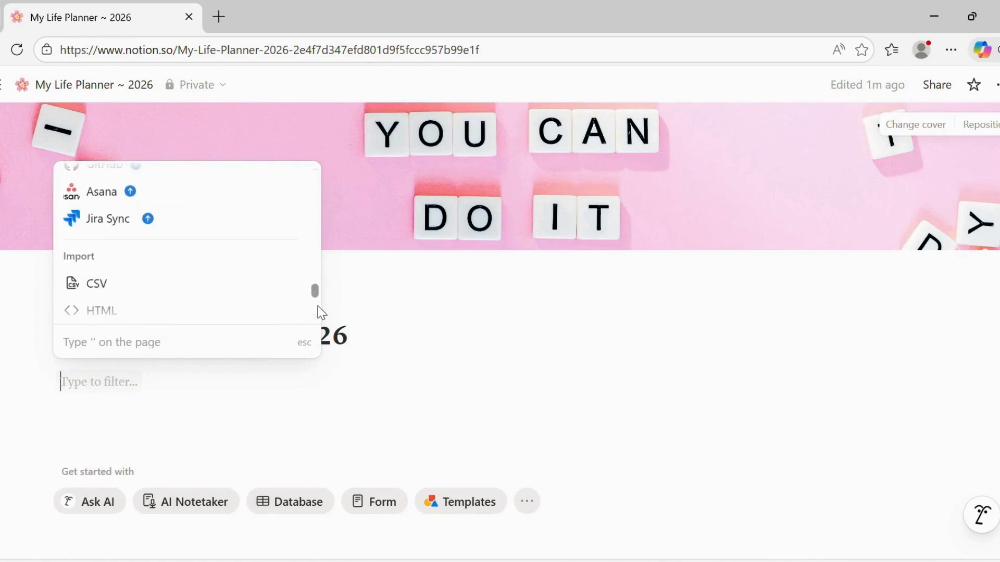
{"action": "scroll", "coordinate": [320, 311], "scroll_direction": "down", "scroll_amount": 4}
{"action": "scroll", "coordinate": [320, 314], "scroll_direction": "down", "scroll_amount": 2}
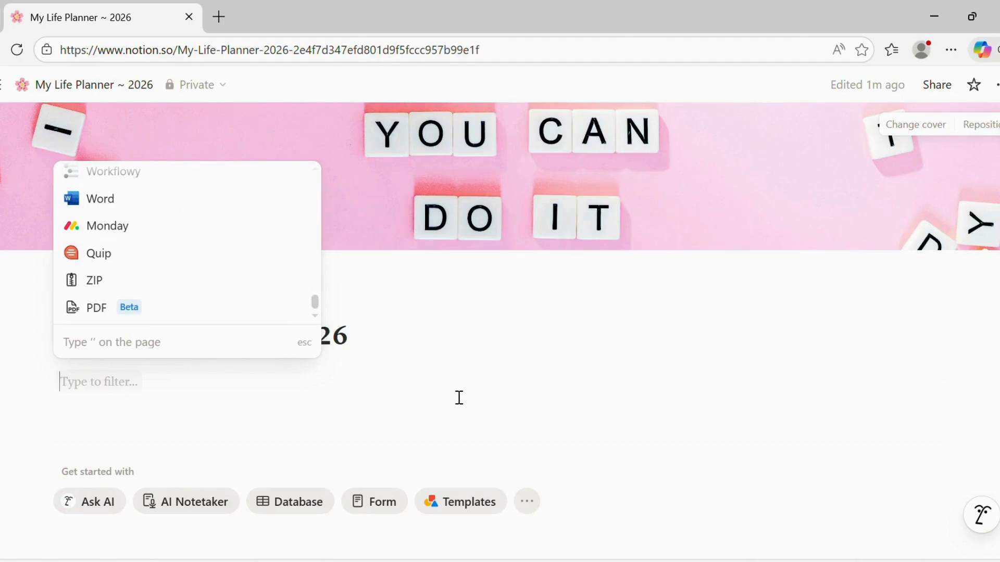
{"action": "key", "text": "Escape"}
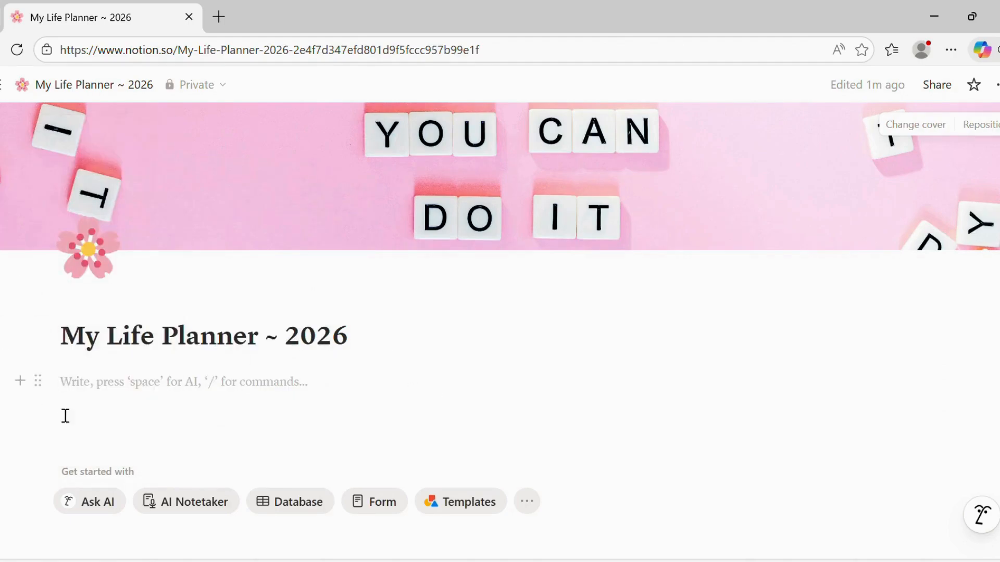
Step: Insert a callout block below the page title and enter "YEAR FOCUS" in it
{"action": "left_click", "coordinate": [31, 388]}
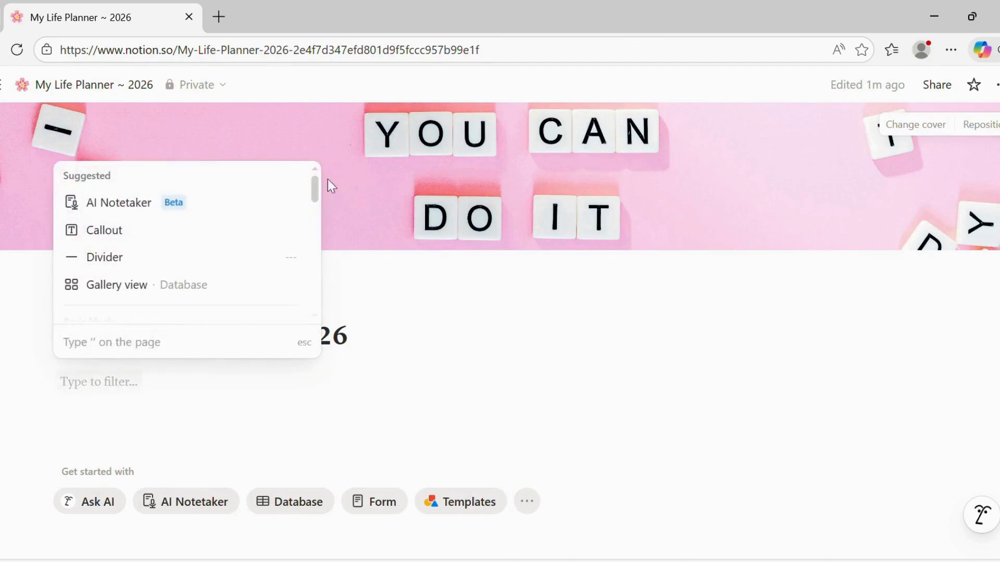
{"action": "left_click_drag", "start_coordinate": [318, 195], "coordinate": [320, 241]}
{"action": "left_click", "coordinate": [146, 259]}
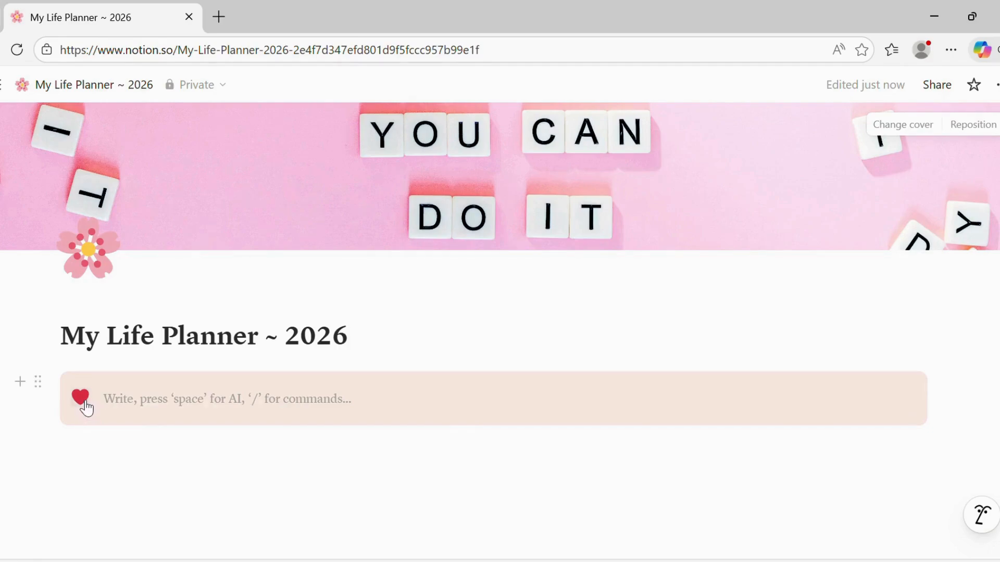
{"action": "type", "text": "YEAR FOCUS"}
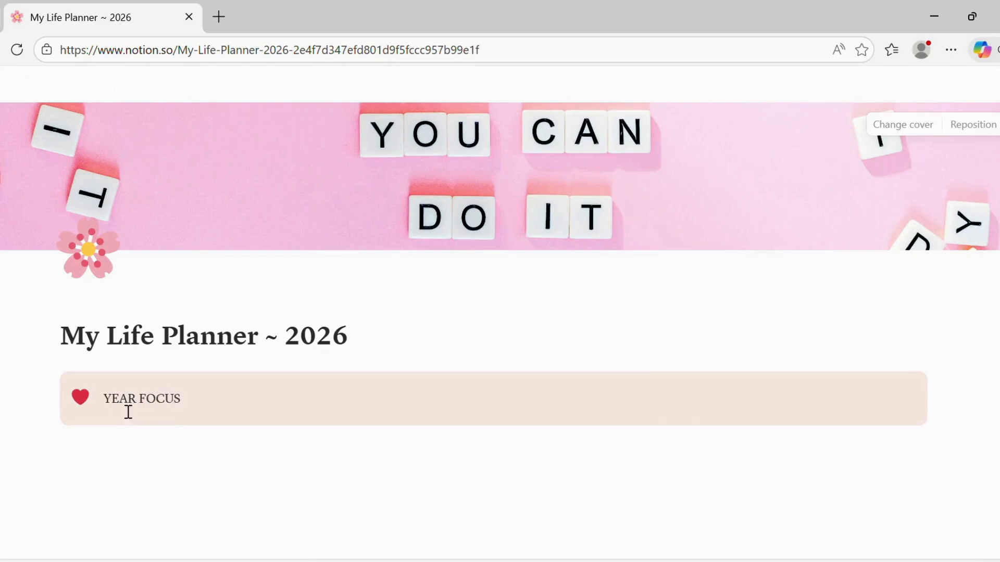
Step: Replace the YEAR FOCUS callout's heart with an orange sun from the icon set, filtering for "SUN"
{"action": "left_click", "coordinate": [81, 400]}
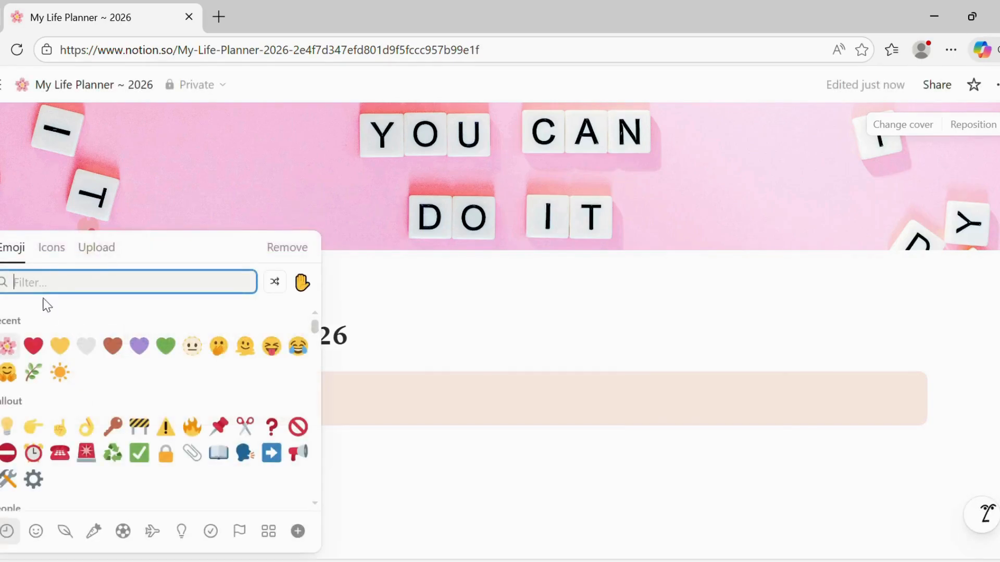
{"action": "left_click", "coordinate": [54, 248]}
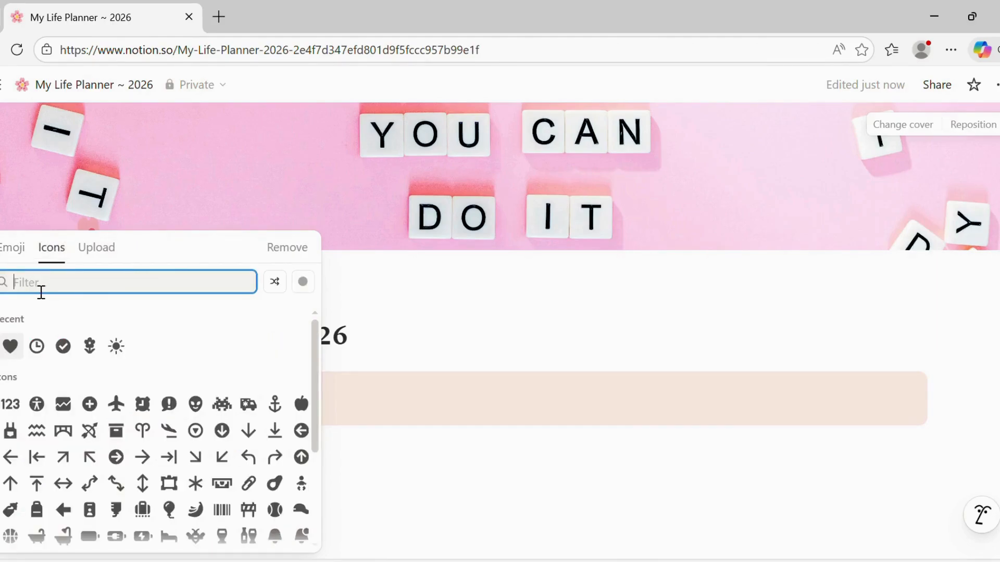
{"action": "type", "text": "SUN"}
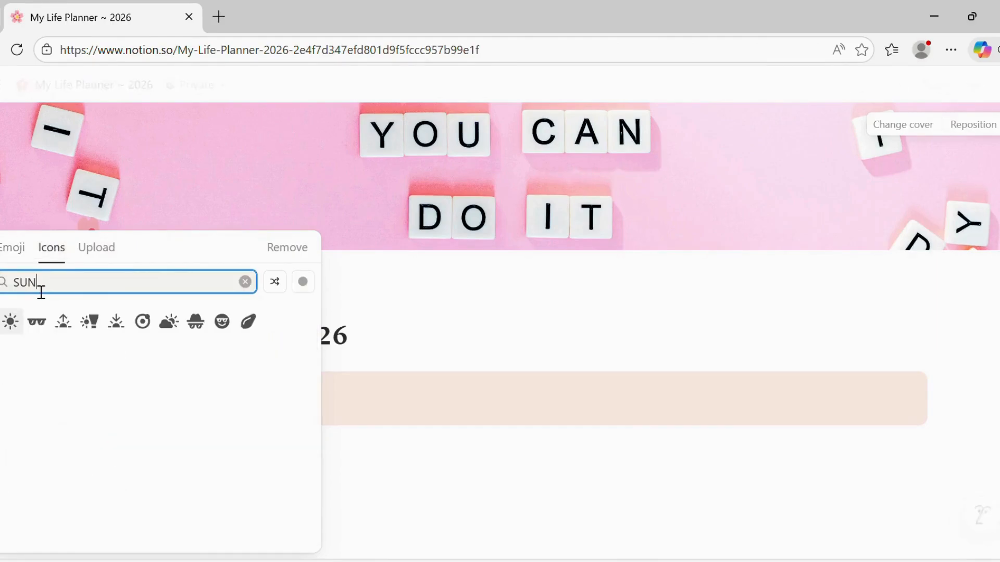
{"action": "left_click", "coordinate": [10, 326]}
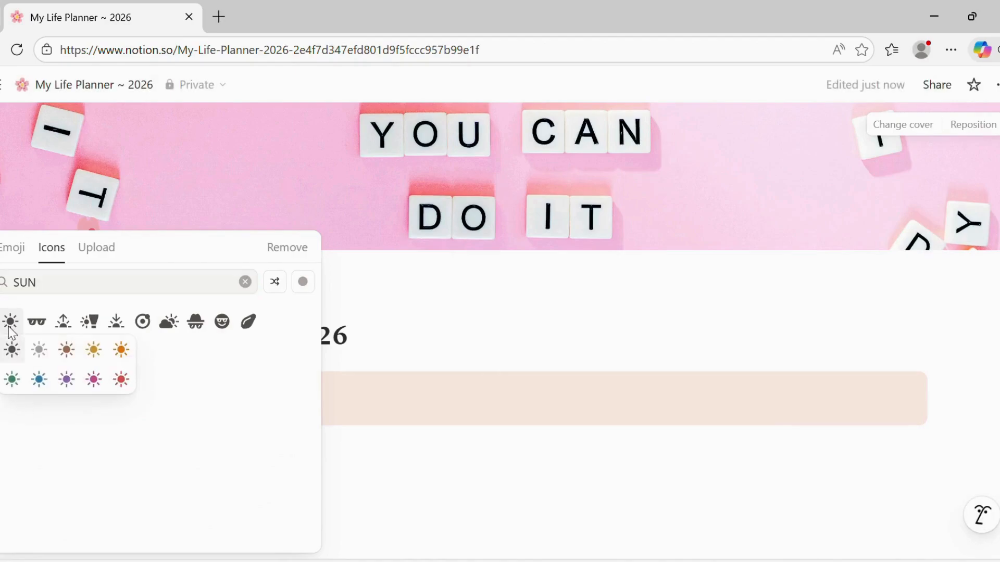
{"action": "left_click", "coordinate": [126, 357]}
Step: Insert a divider inside the callout, directly below the YEAR FOCUS line
{"action": "left_click", "coordinate": [208, 409]}
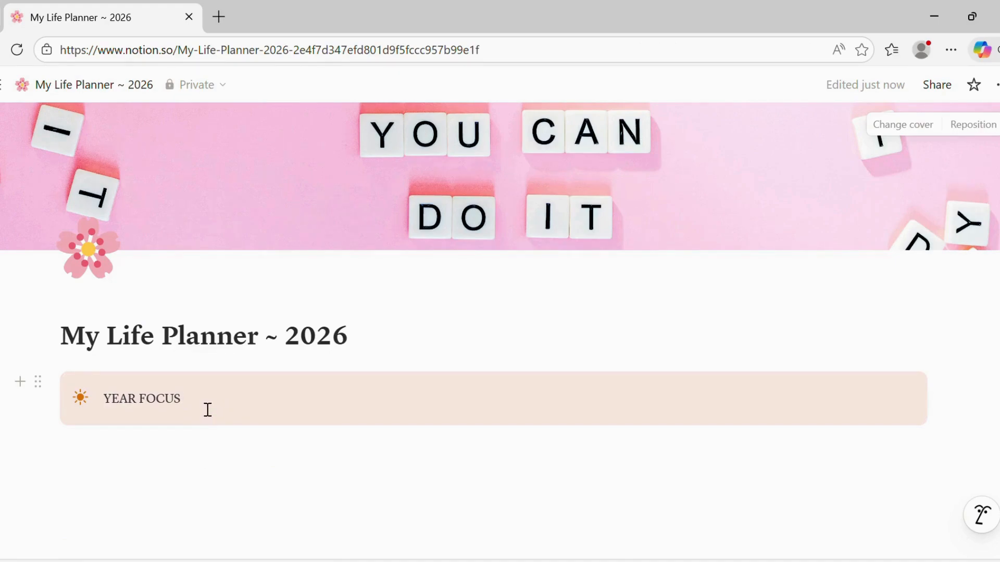
{"action": "key", "text": "Return"}
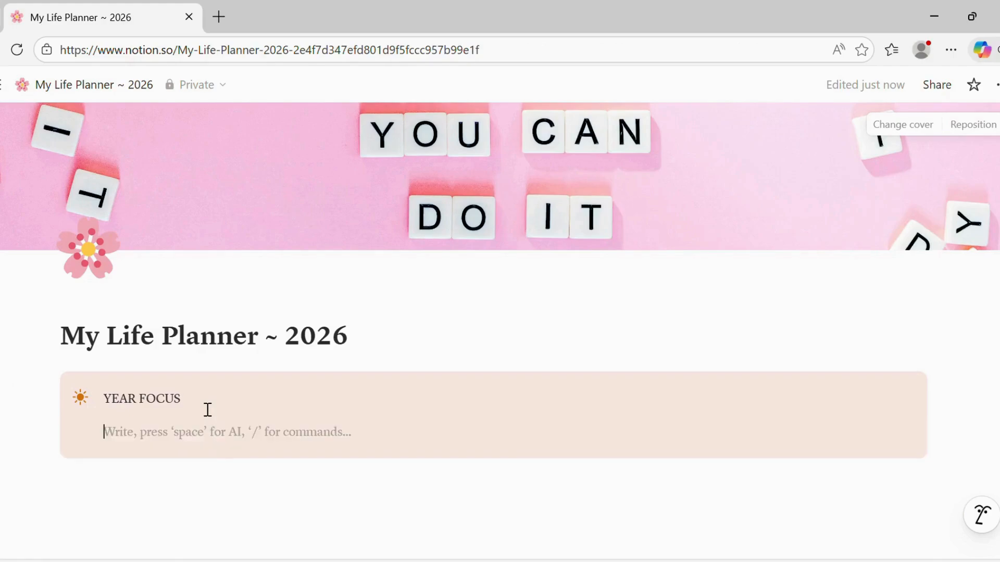
{"action": "left_click", "coordinate": [68, 441]}
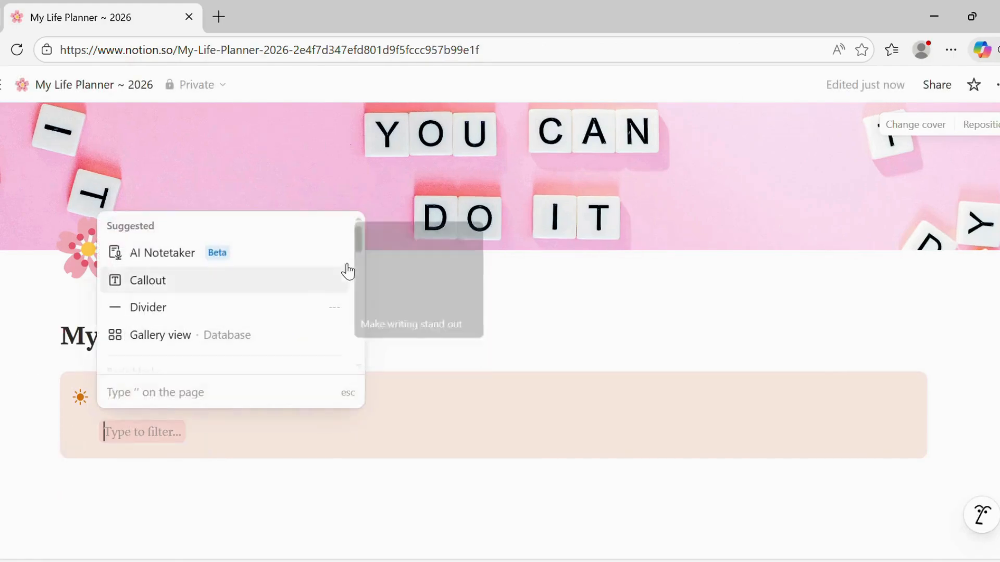
{"action": "left_click_drag", "start_coordinate": [358, 239], "coordinate": [359, 316]}
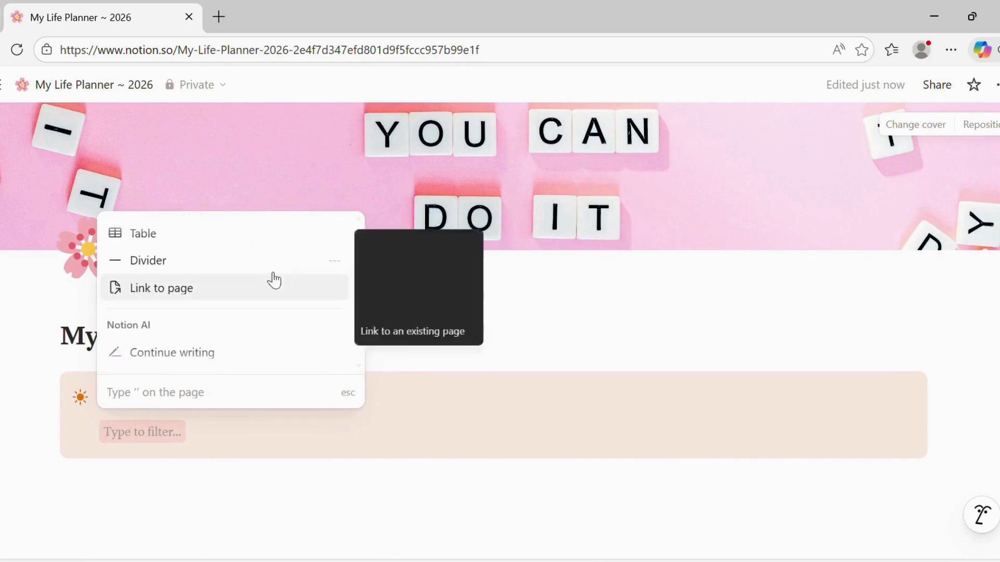
{"action": "left_click", "coordinate": [233, 266]}
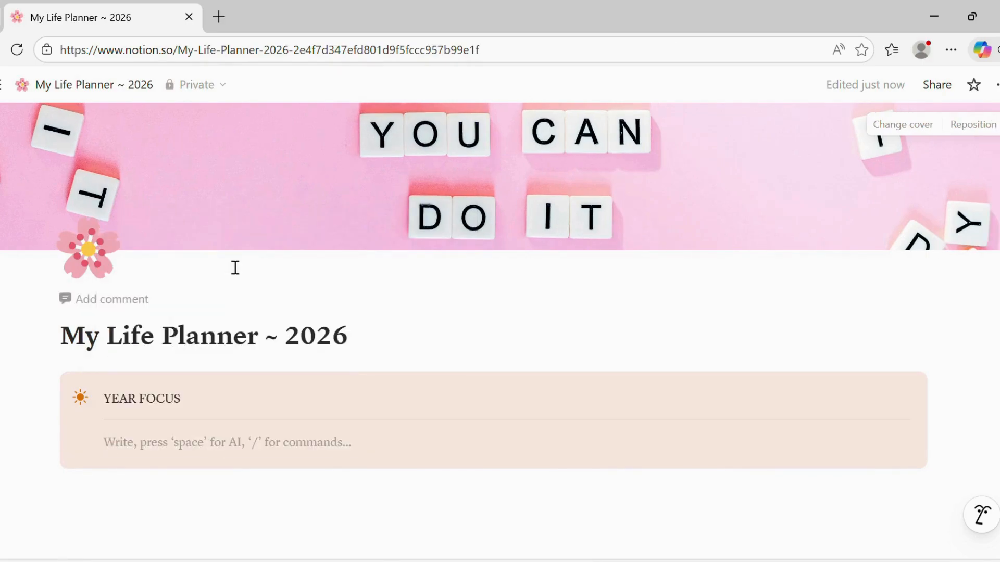
Step: Enter "One sentence that defines how I want to feel this year." beneath the callout's divider
{"action": "type", "text": "One sentence"}
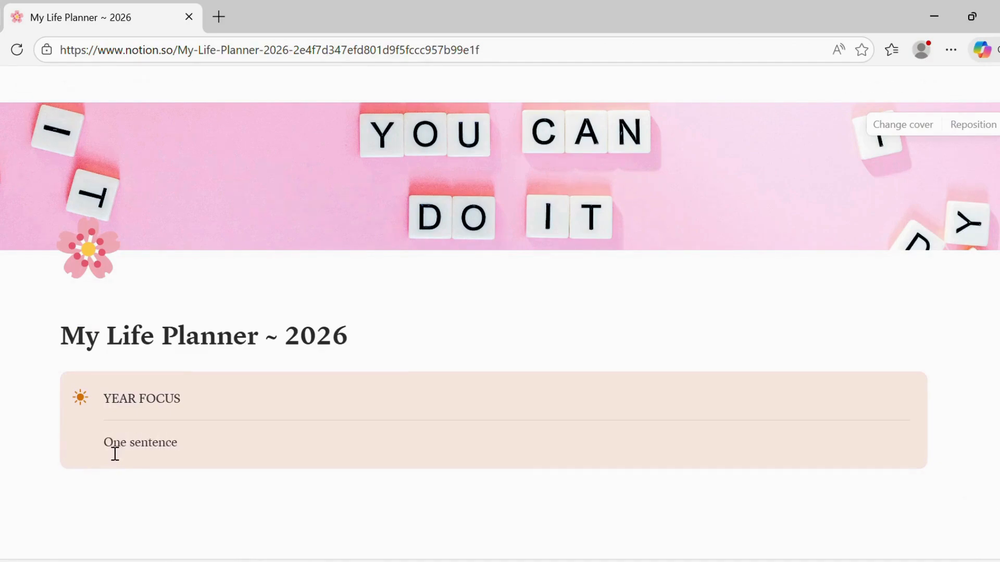
{"action": "type", "text": " that defines how I wan"}
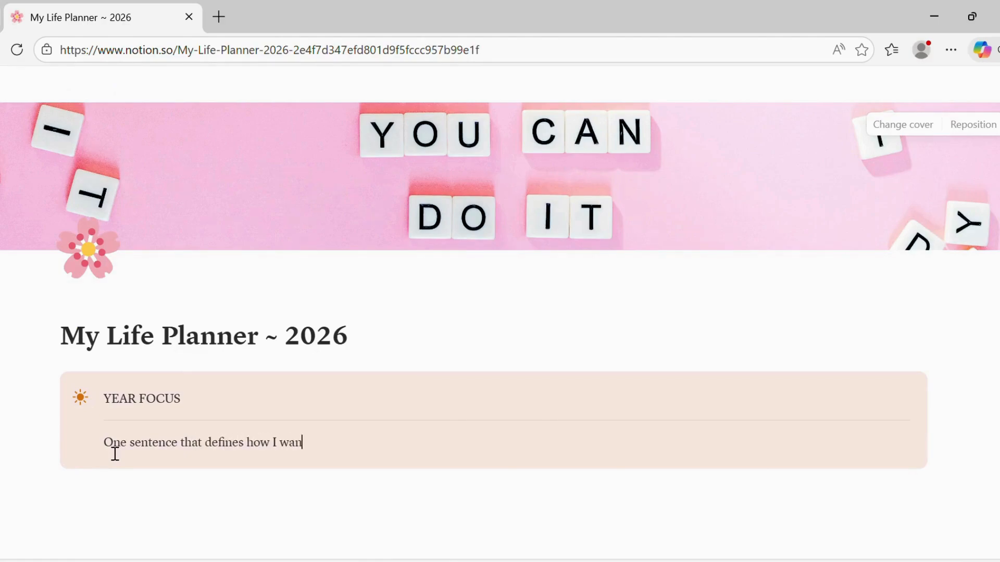
{"action": "type", "text": "t to feel this year."}
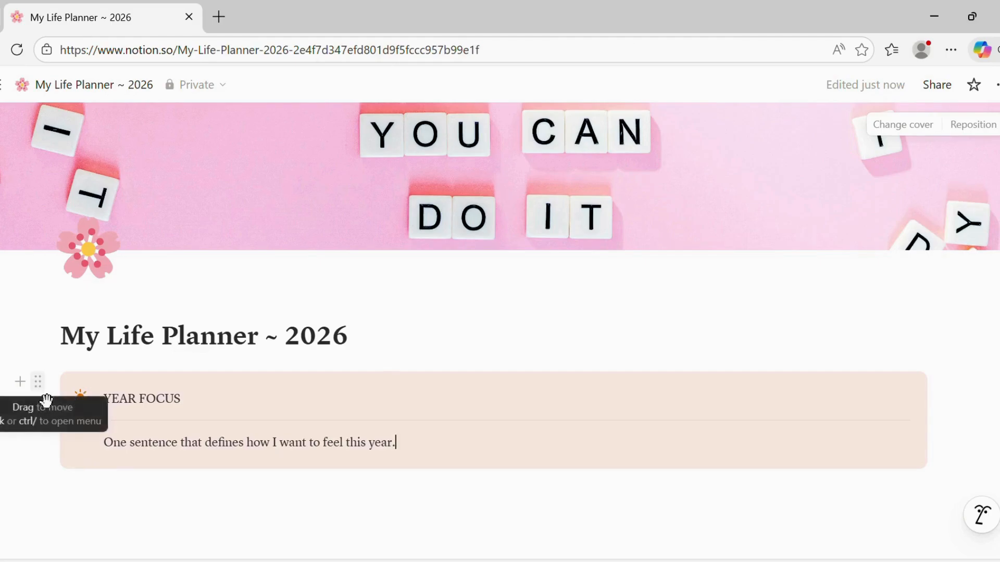
Step: Set the color of the whole YEAR FOCUS callout to Pink background
{"action": "left_click", "coordinate": [38, 385]}
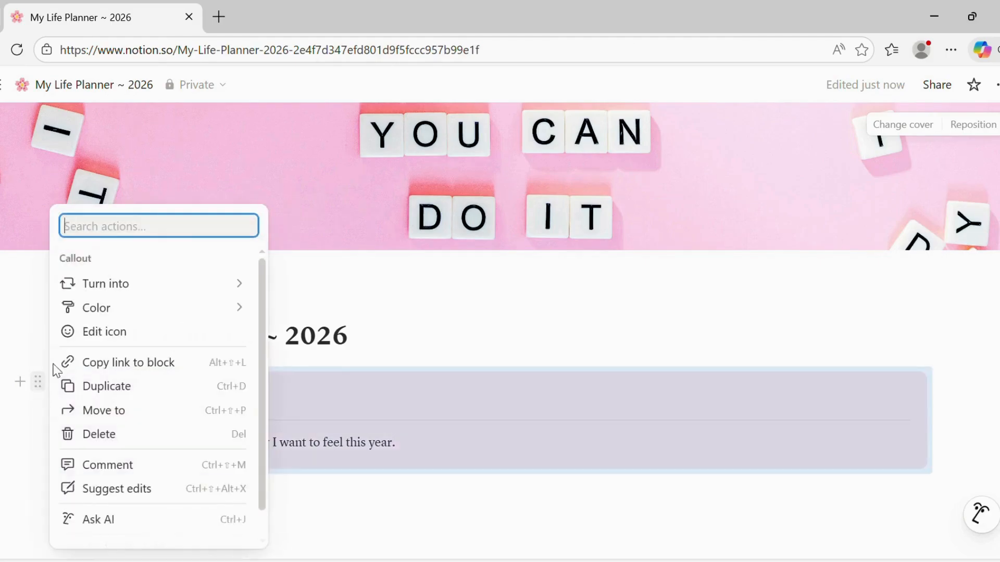
{"action": "mouse_move", "coordinate": [123, 314]}
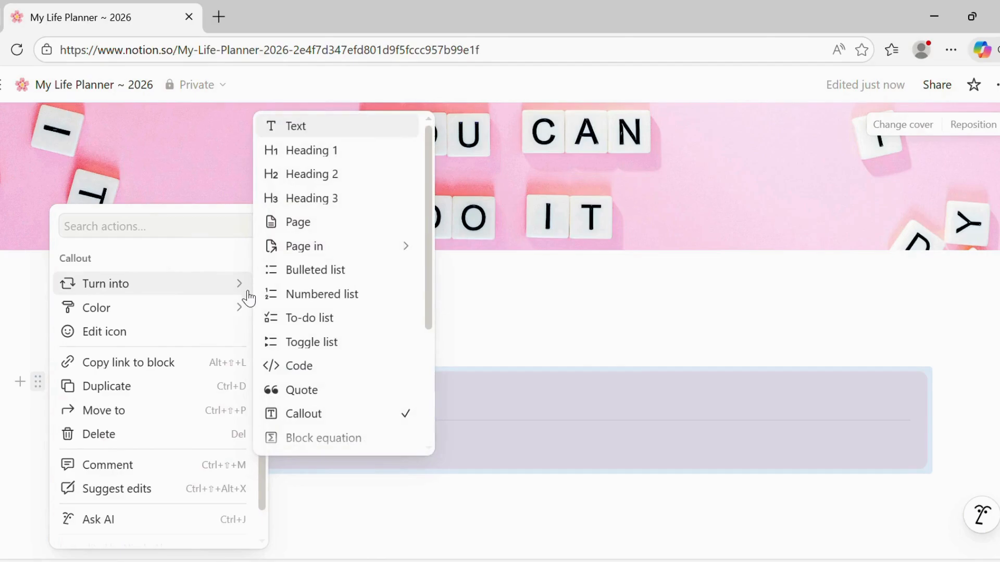
{"action": "mouse_move", "coordinate": [248, 315]}
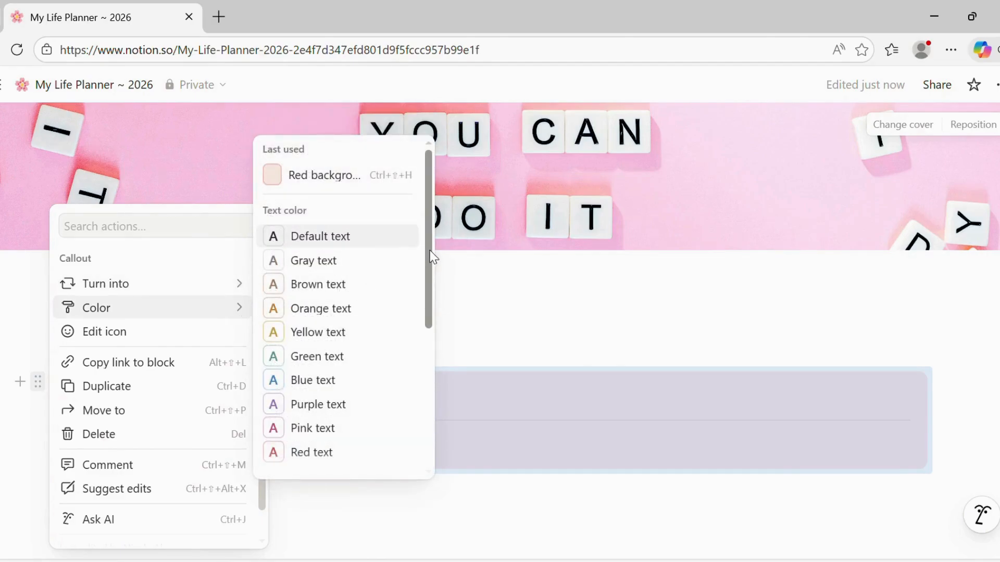
{"action": "scroll", "coordinate": [432, 268], "scroll_direction": "down", "scroll_amount": 1}
{"action": "left_click_drag", "start_coordinate": [432, 268], "coordinate": [424, 402]}
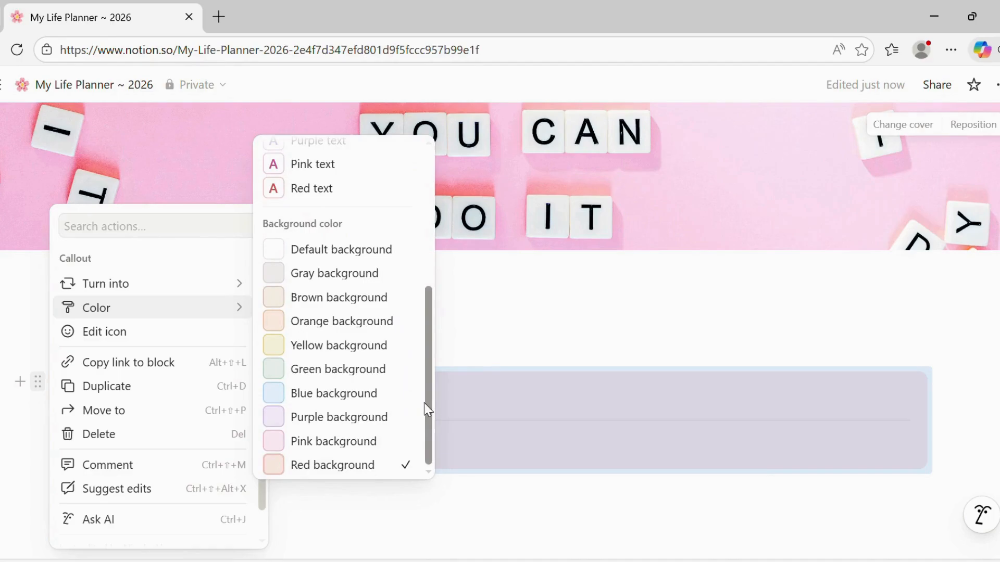
{"action": "left_click", "coordinate": [343, 443]}
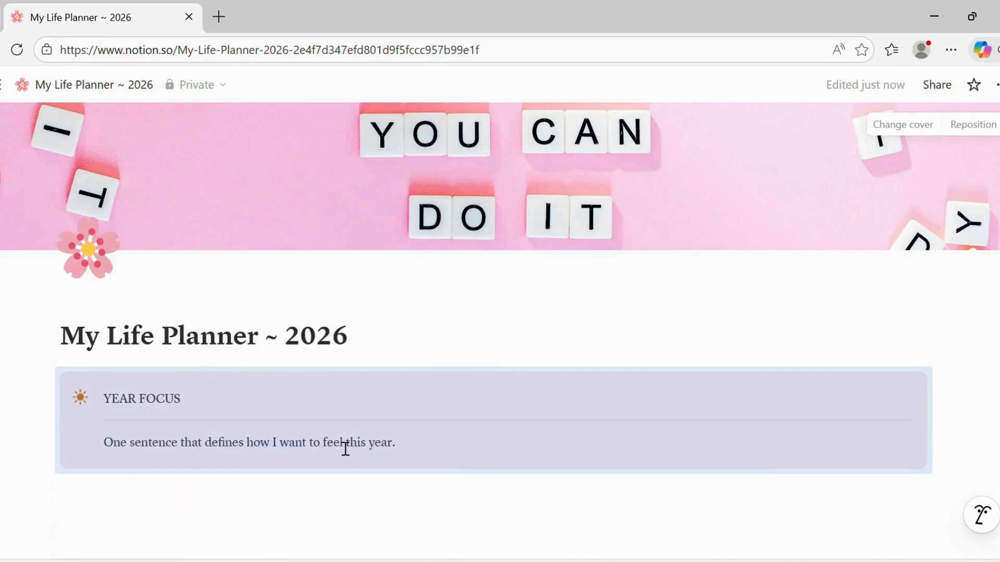
{"action": "left_click", "coordinate": [381, 508]}
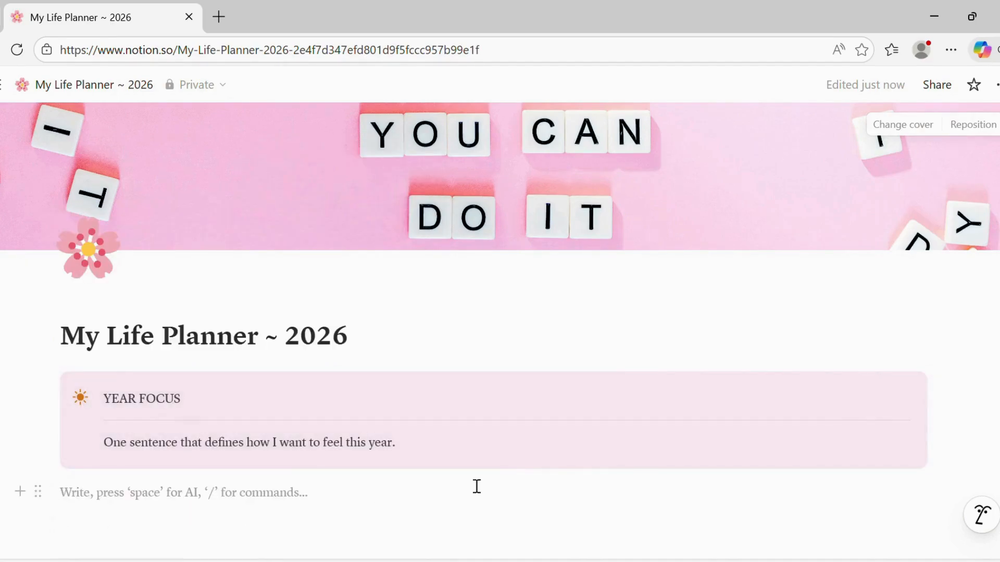
Step: Insert a second, empty callout block below the YEAR FOCUS callout
{"action": "scroll", "coordinate": [500, 332], "scroll_direction": "down", "scroll_amount": 2}
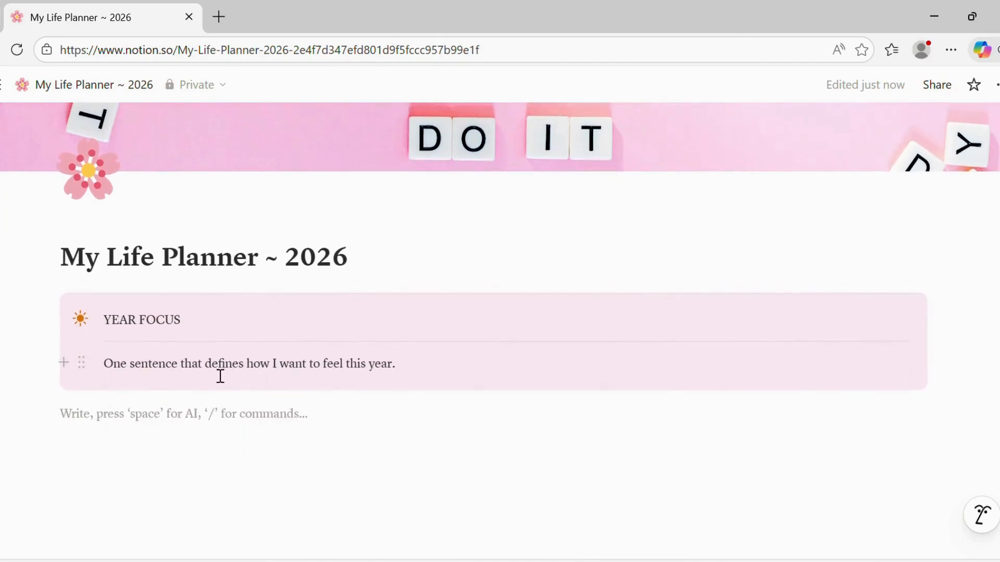
{"action": "left_click", "coordinate": [28, 421]}
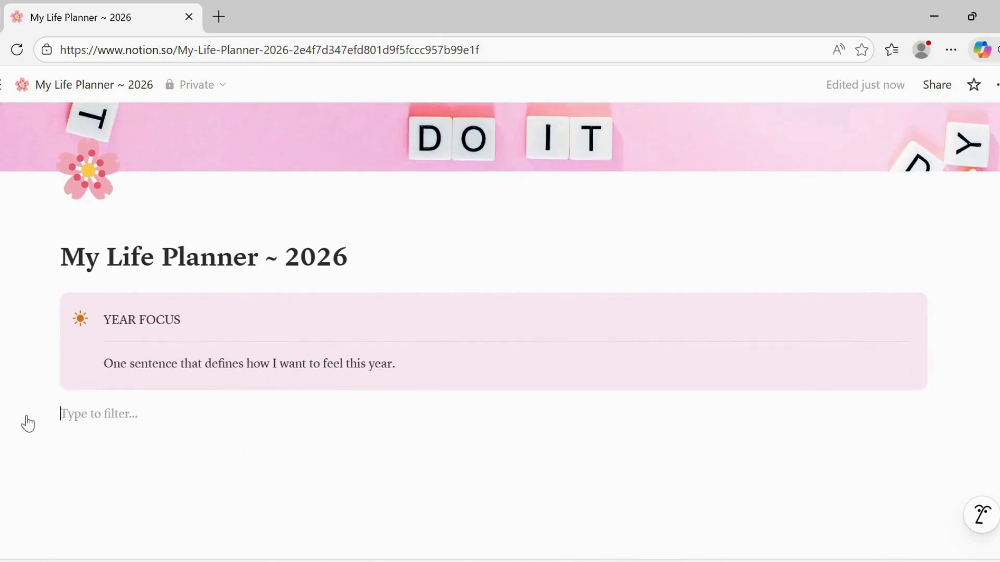
{"action": "left_click_drag", "start_coordinate": [311, 223], "coordinate": [314, 279]}
{"action": "left_click", "coordinate": [123, 284]}
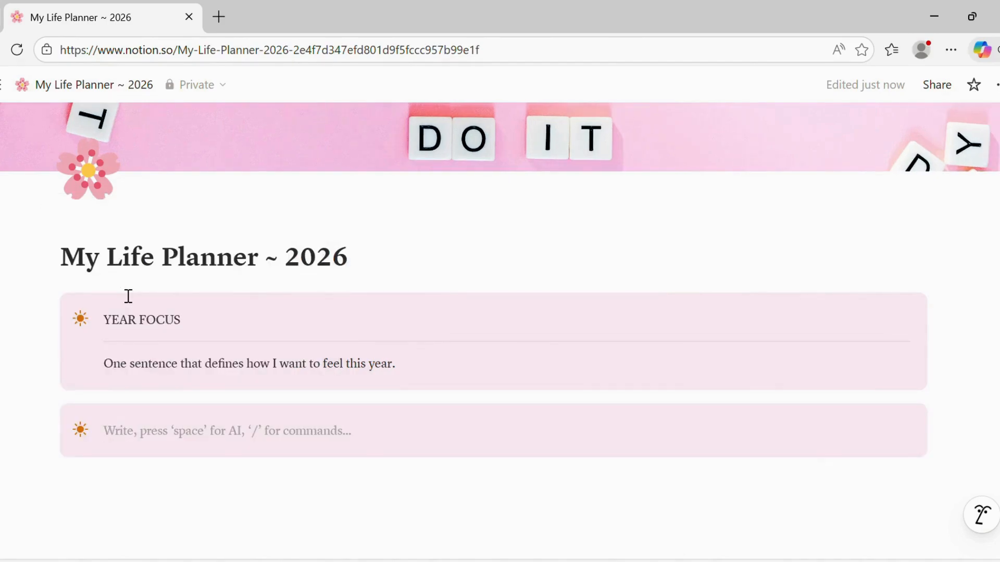
Step: Title the new callout "CURRENT SEASON" and change its icon to a pink flower
{"action": "type", "text": "CURREN"}
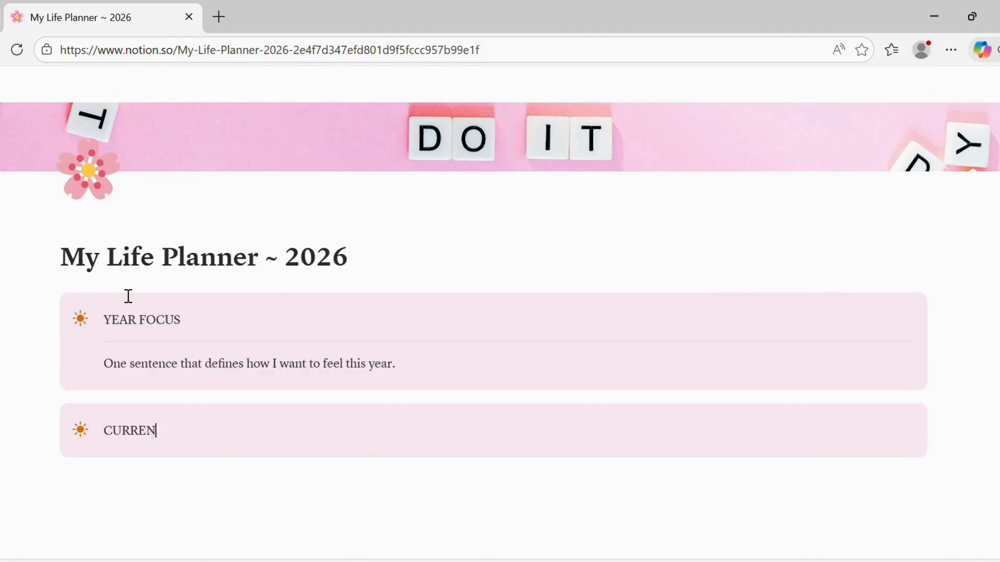
{"action": "type", "text": "T SEASON"}
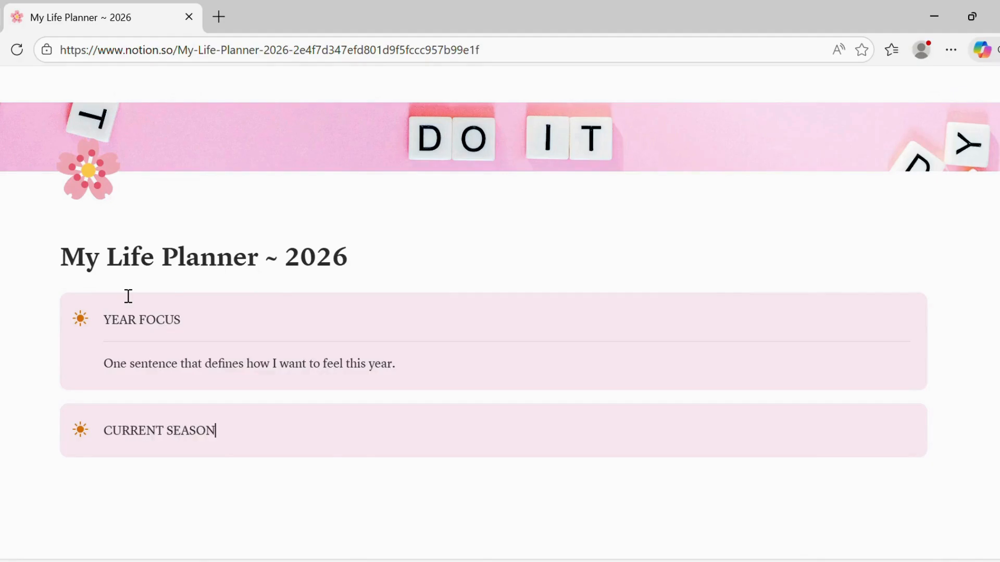
{"action": "left_click", "coordinate": [82, 431]}
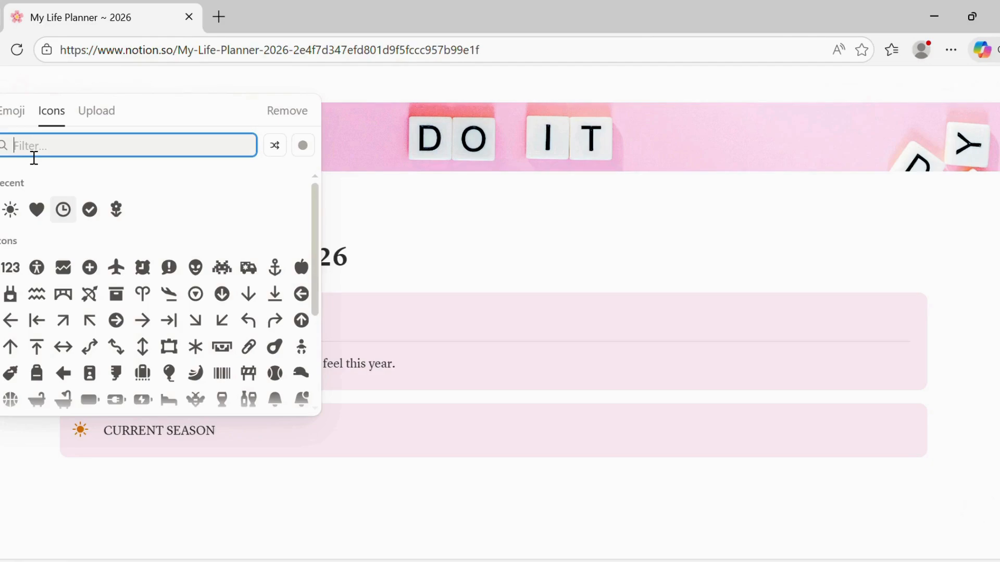
{"action": "type", "text": "flower"}
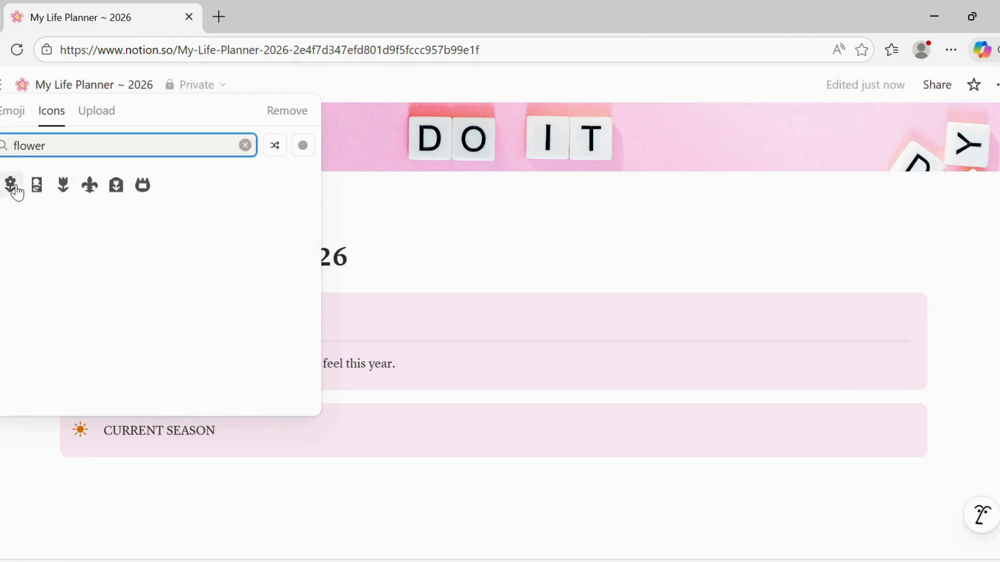
{"action": "mouse_move", "coordinate": [12, 187]}
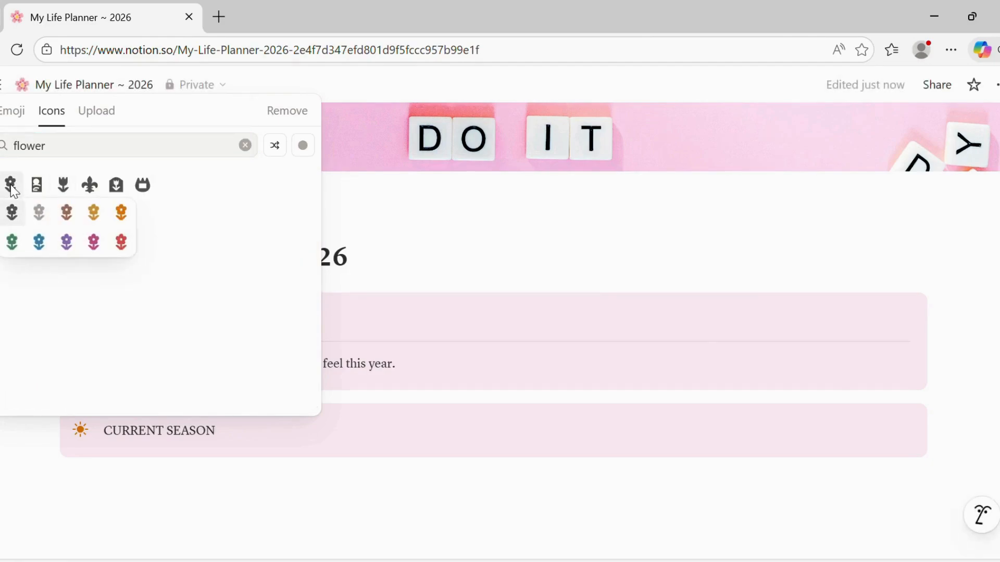
{"action": "left_click", "coordinate": [95, 243]}
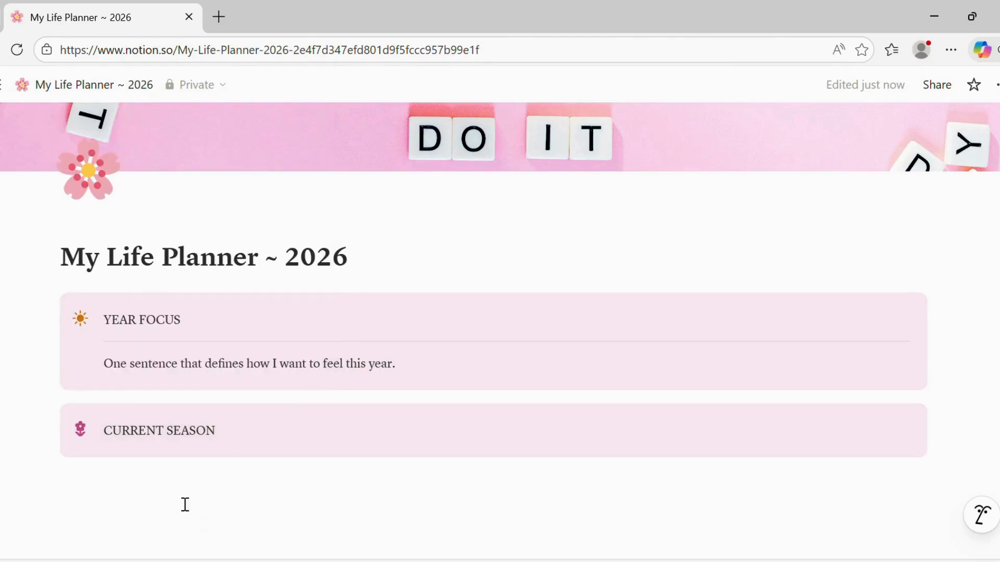
Step: Insert a divider inside the second callout, directly below the CURRENT SEASON line
{"action": "left_click", "coordinate": [244, 440]}
{"action": "key", "text": "Return"}
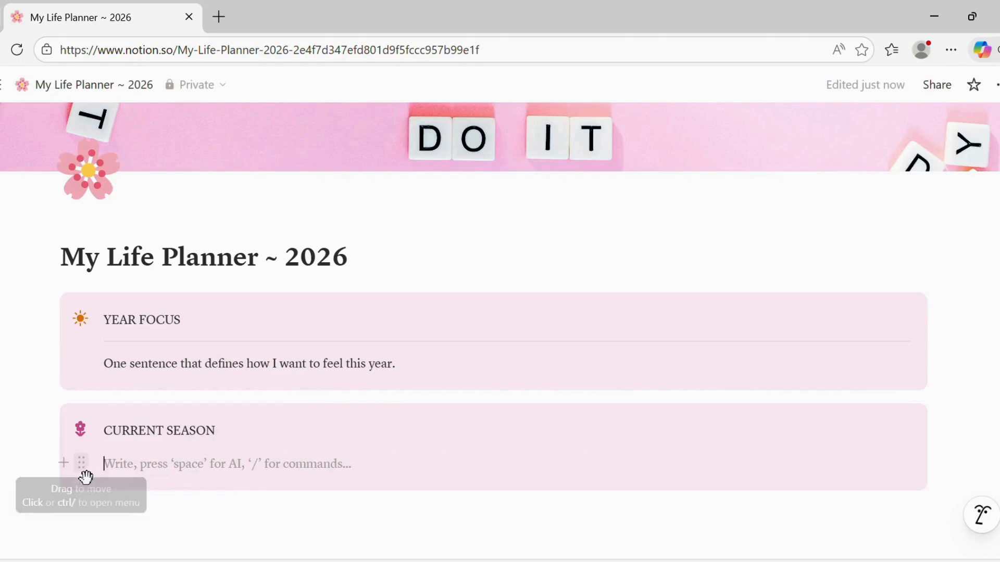
{"action": "left_click", "coordinate": [64, 465]}
{"action": "left_click_drag", "start_coordinate": [358, 271], "coordinate": [361, 332]}
{"action": "scroll", "coordinate": [362, 328], "scroll_direction": "up", "scroll_amount": 3}
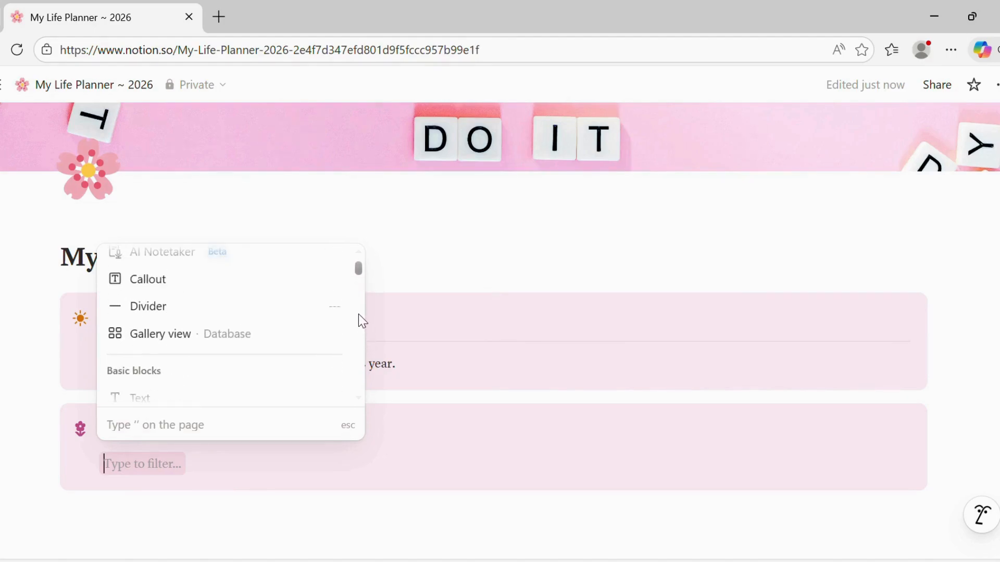
{"action": "left_click", "coordinate": [214, 314]}
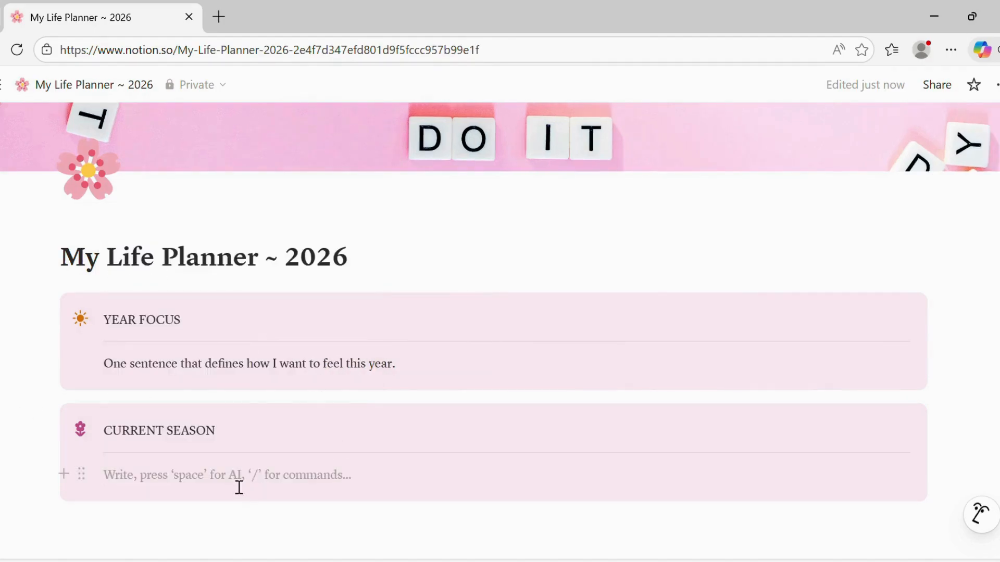
{"action": "type", "text": "---"}
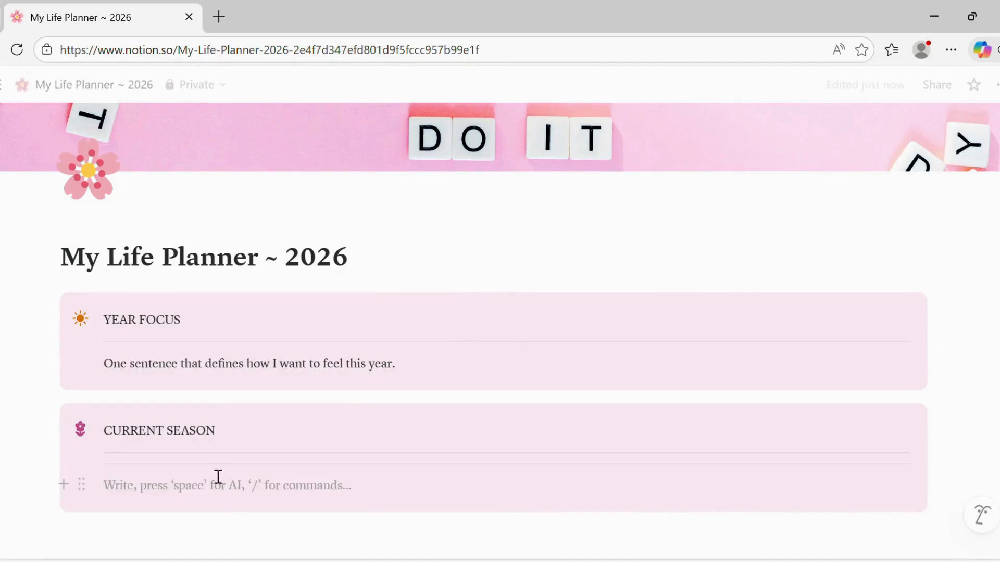
{"action": "key", "text": "BackSpace"}
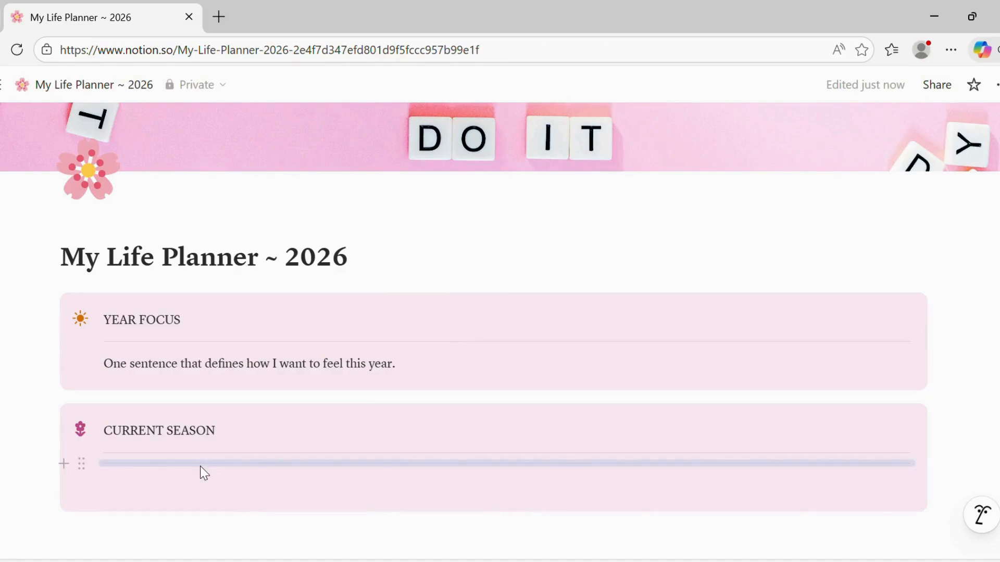
{"action": "key", "text": "BackSpace"}
Step: Enter "What phase of life am I in right now?" beneath the divider in the CURRENT SEASON callout
{"action": "left_click", "coordinate": [117, 493]}
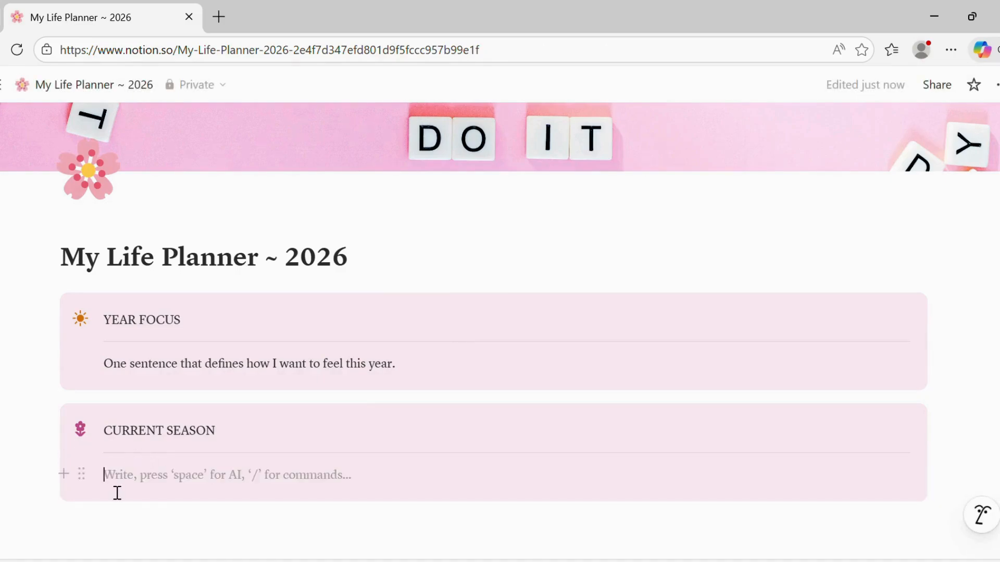
{"action": "type", "text": "What"}
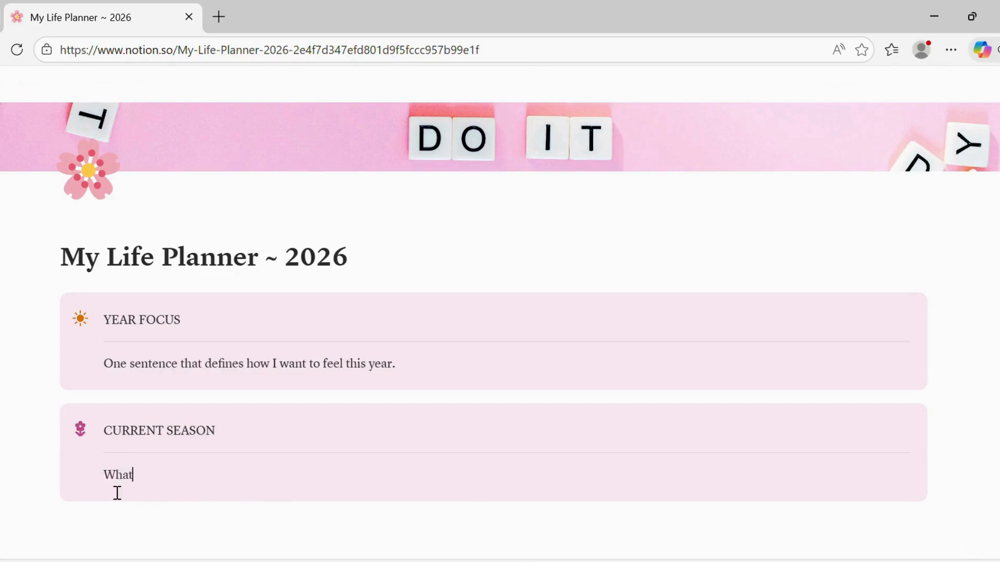
{"action": "type", "text": " phase of life am I in right now?"}
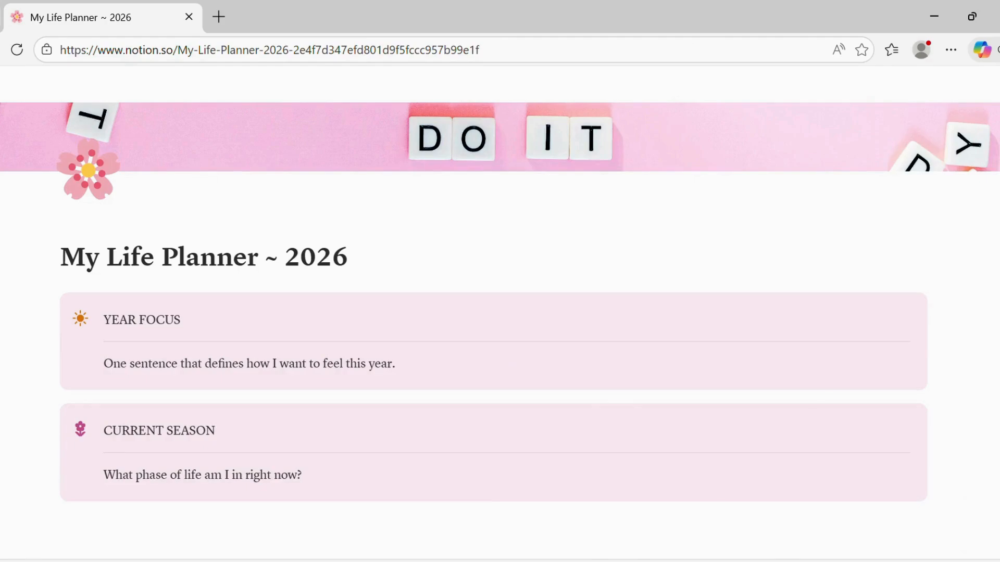
Step: Set the color of the whole CURRENT SEASON callout to Brown background
{"action": "scroll", "coordinate": [40, 406], "scroll_direction": "down", "scroll_amount": 1}
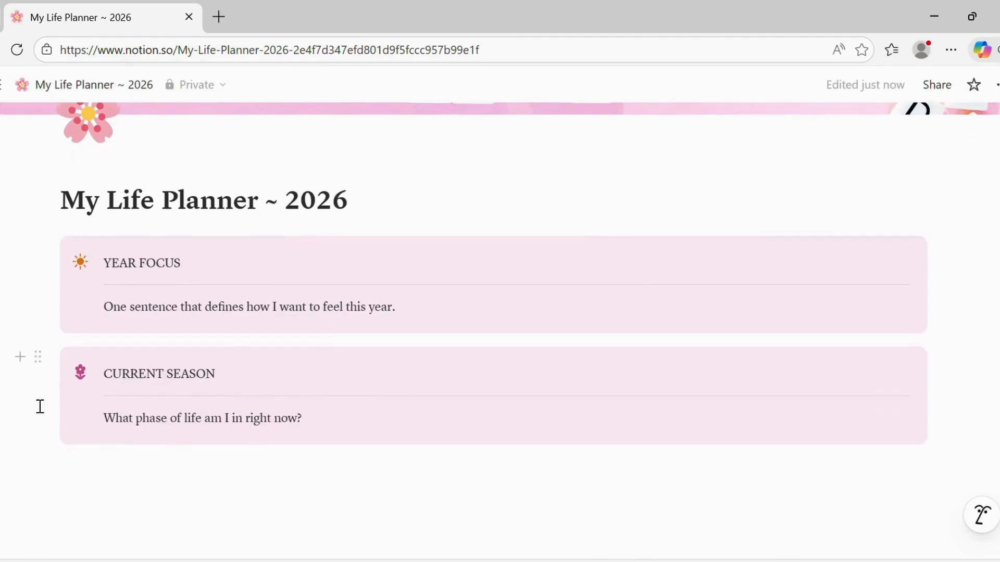
{"action": "left_click", "coordinate": [38, 357]}
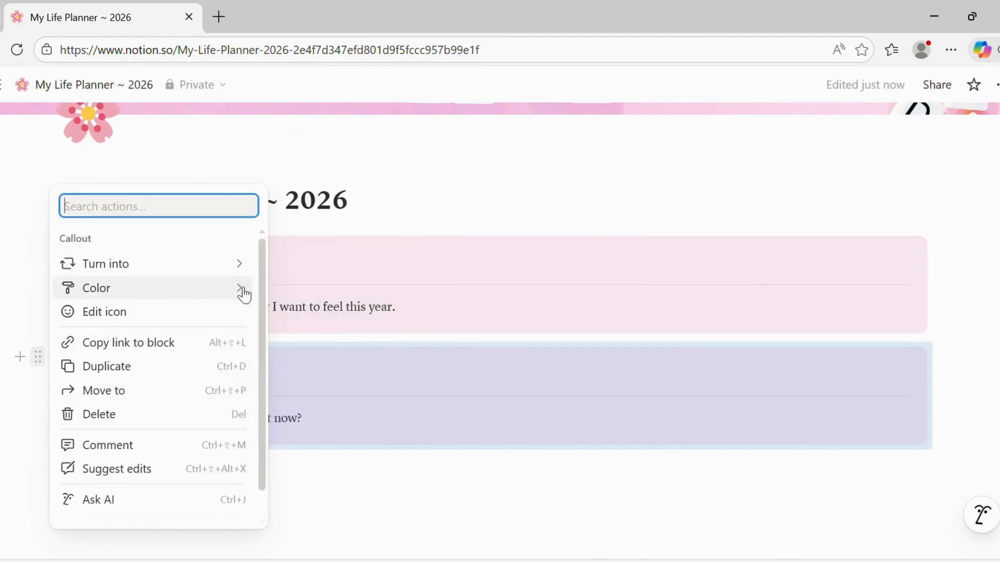
{"action": "mouse_move", "coordinate": [244, 291]}
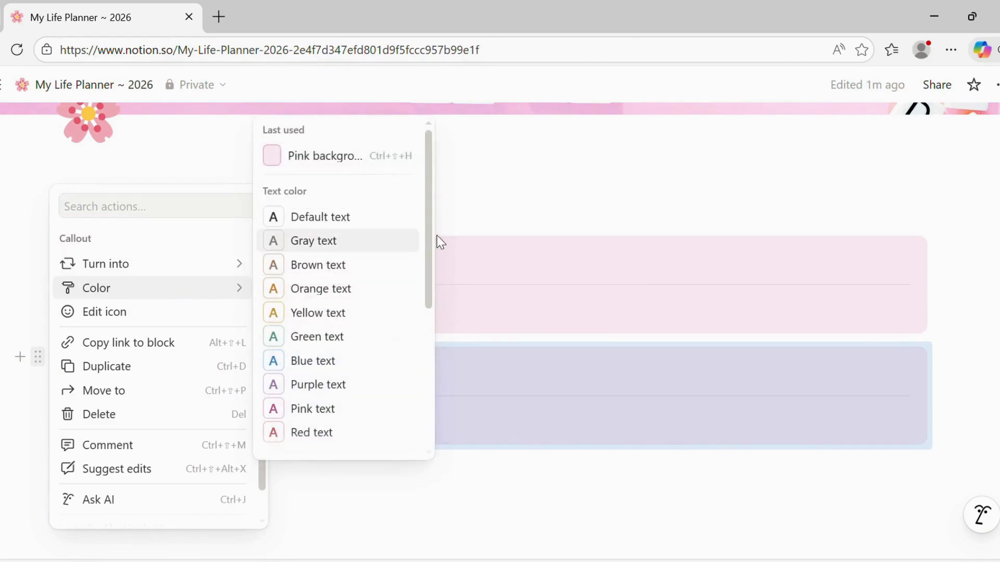
{"action": "left_click_drag", "start_coordinate": [425, 225], "coordinate": [419, 375]}
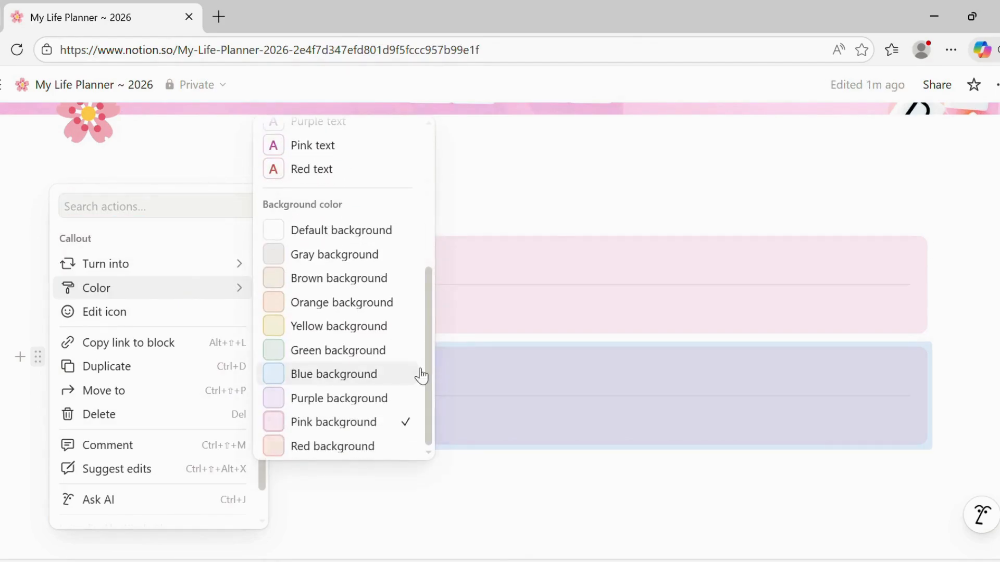
{"action": "left_click", "coordinate": [318, 283]}
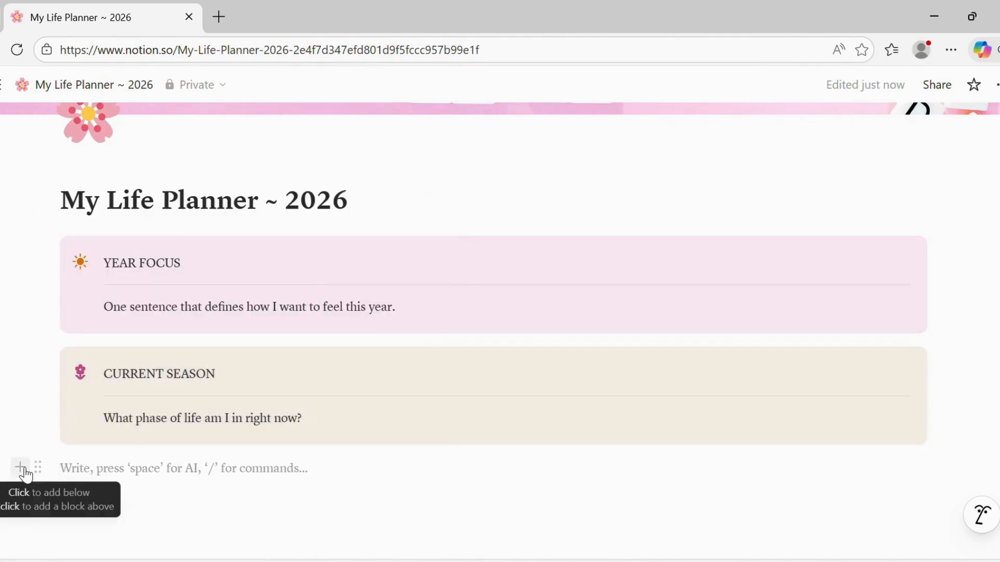
Step: Insert an empty callout block below the CURRENT SEASON callout
{"action": "left_click", "coordinate": [20, 467]}
{"action": "left_click_drag", "start_coordinate": [318, 279], "coordinate": [318, 333]}
{"action": "left_click", "coordinate": [185, 350]}
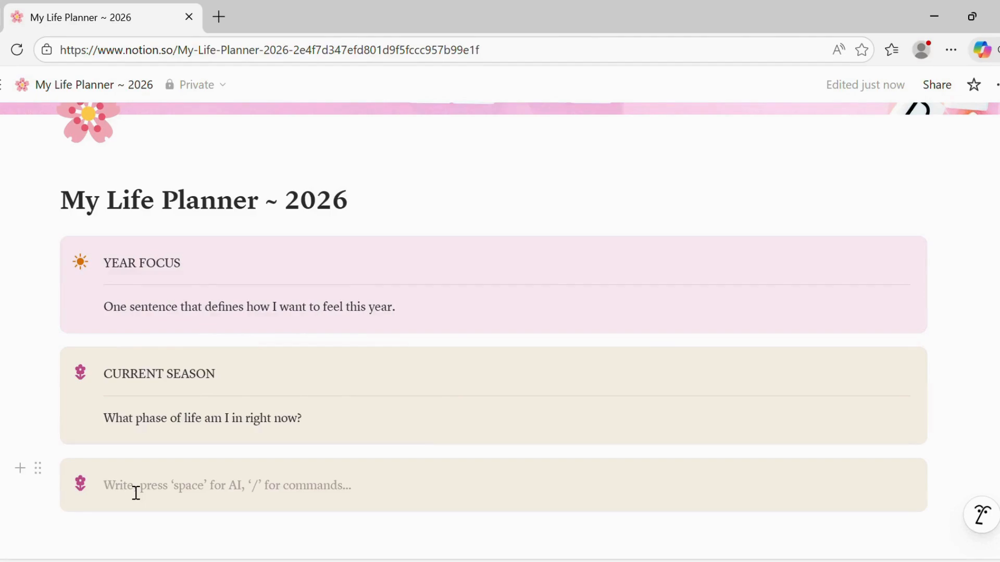
Step: Enter "Today's Focus: Centering myself" as the text of the third callout
{"action": "type", "text": "T"}
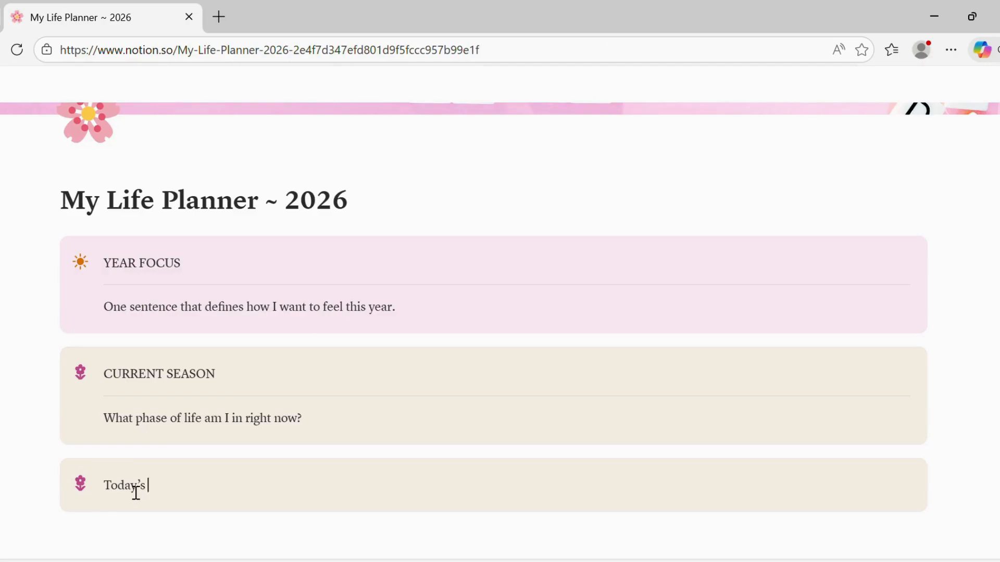
{"action": "type", "text": "oday's Focus"}
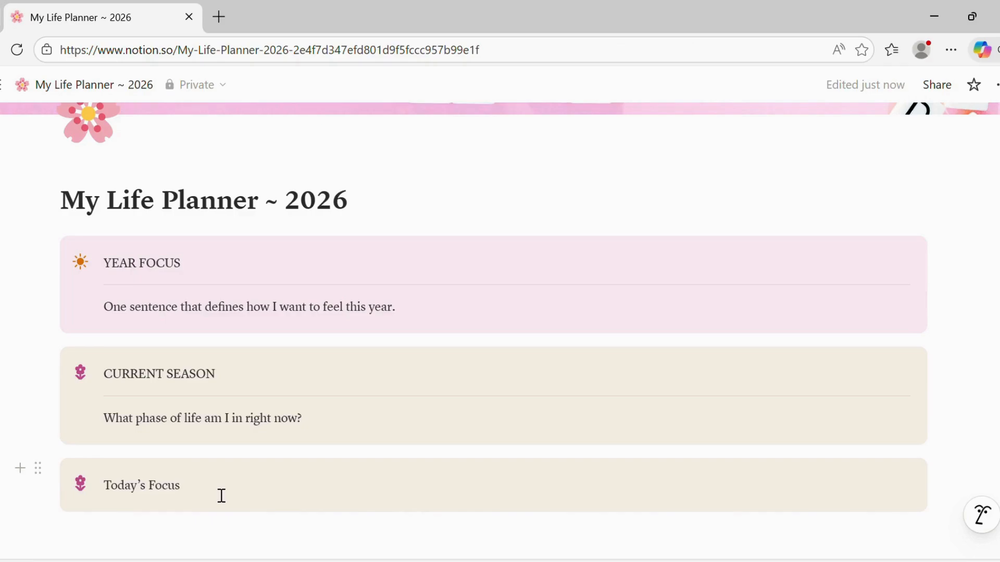
{"action": "key", "text": "Return"}
{"action": "key", "text": "BackSpace"}
{"action": "type", "text": ": Cent"}
{"action": "type", "text": "g"}
{"action": "key", "text": "BackSpace"}
{"action": "key", "text": "BackSpace"}
{"action": "key", "text": "BackSpace"}
{"action": "key", "text": "BackSpace"}
{"action": "type", "text": "ing myself"}
Step: Change the Today's Focus callout's icon to a brown circled check mark
{"action": "left_click", "coordinate": [80, 485]}
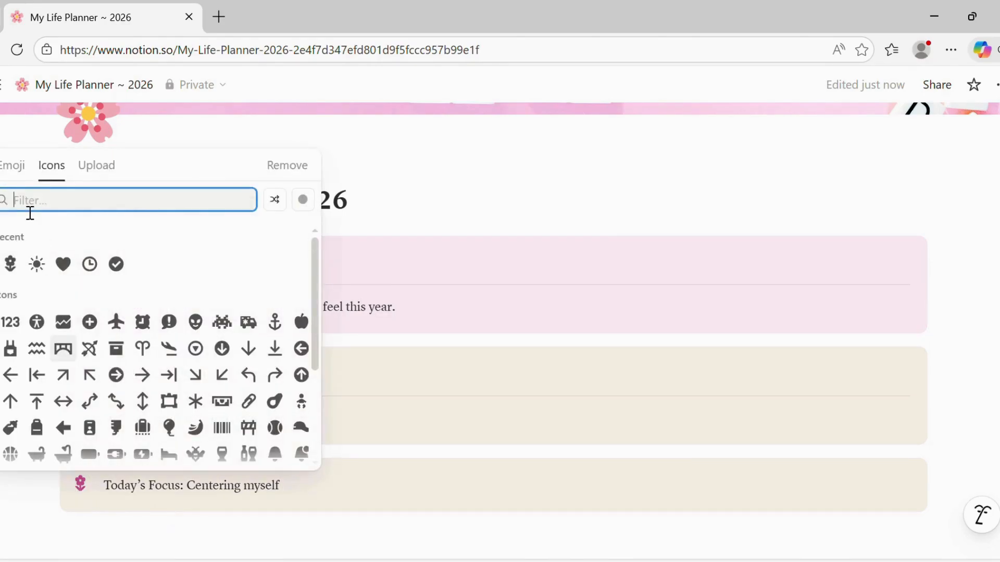
{"action": "type", "text": "check"}
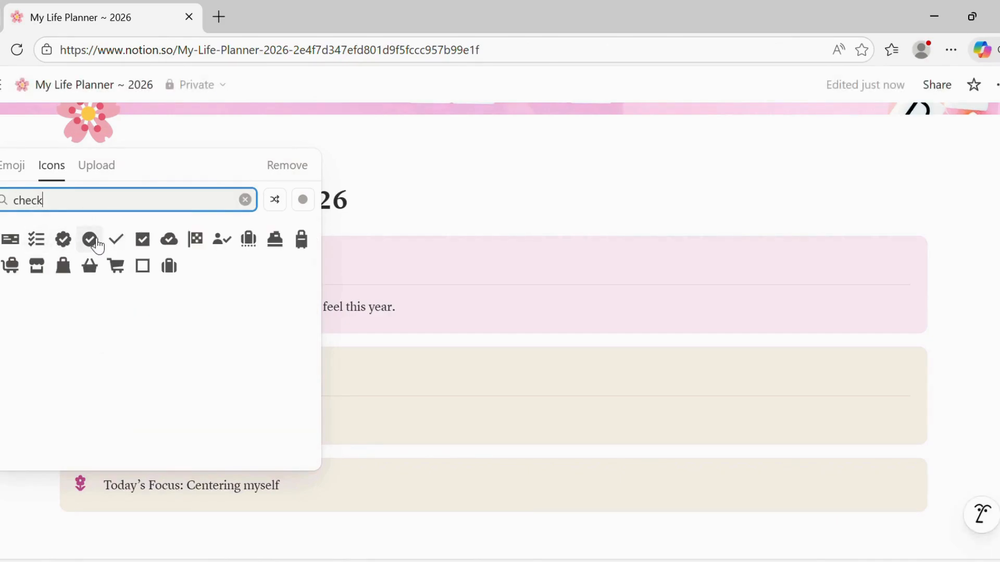
{"action": "mouse_move", "coordinate": [98, 246]}
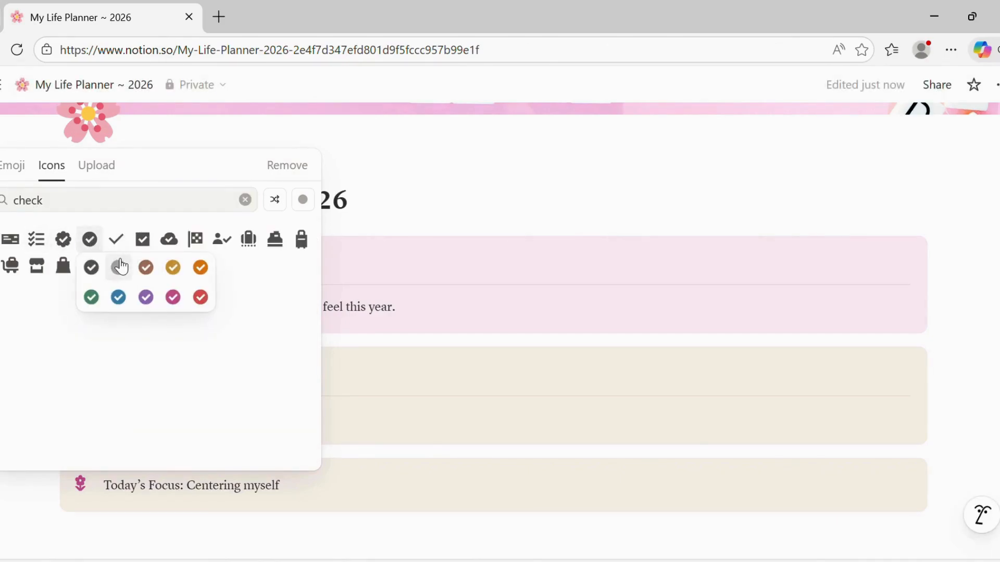
{"action": "left_click", "coordinate": [147, 268]}
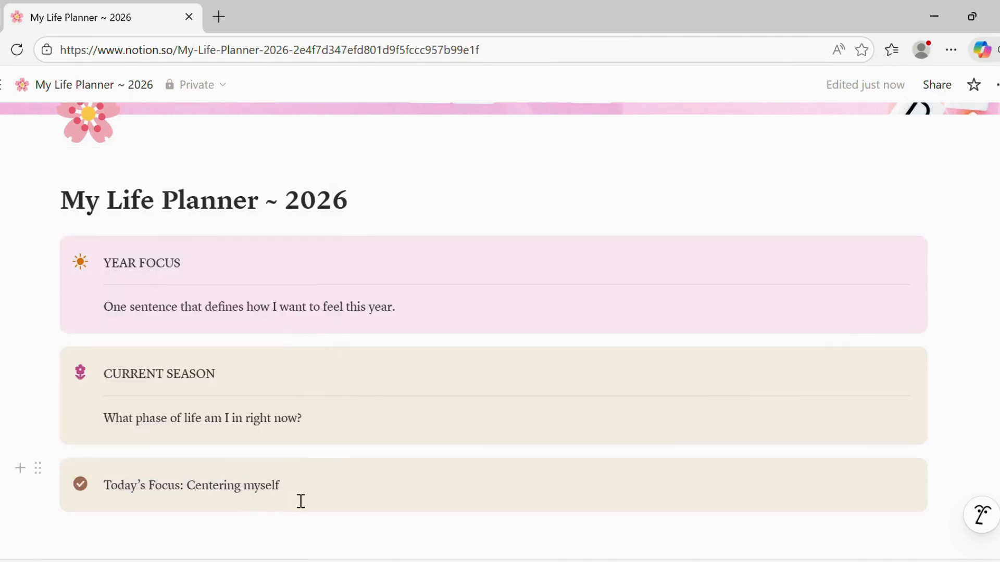
Step: Add another callout below Today's Focus and enter "Energy Level" in it
{"action": "left_click", "coordinate": [81, 536]}
{"action": "left_click", "coordinate": [21, 490]}
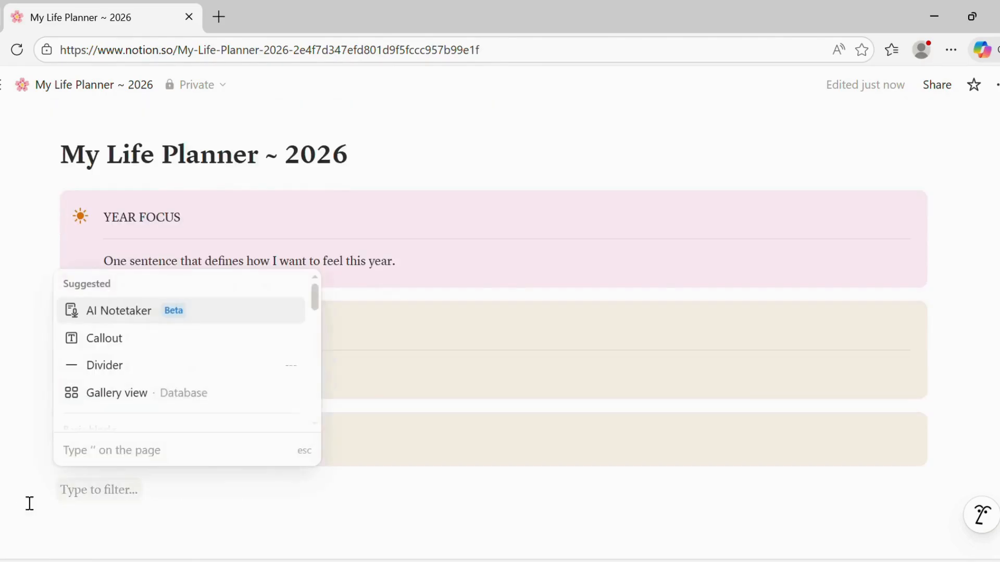
{"action": "left_click", "coordinate": [137, 348]}
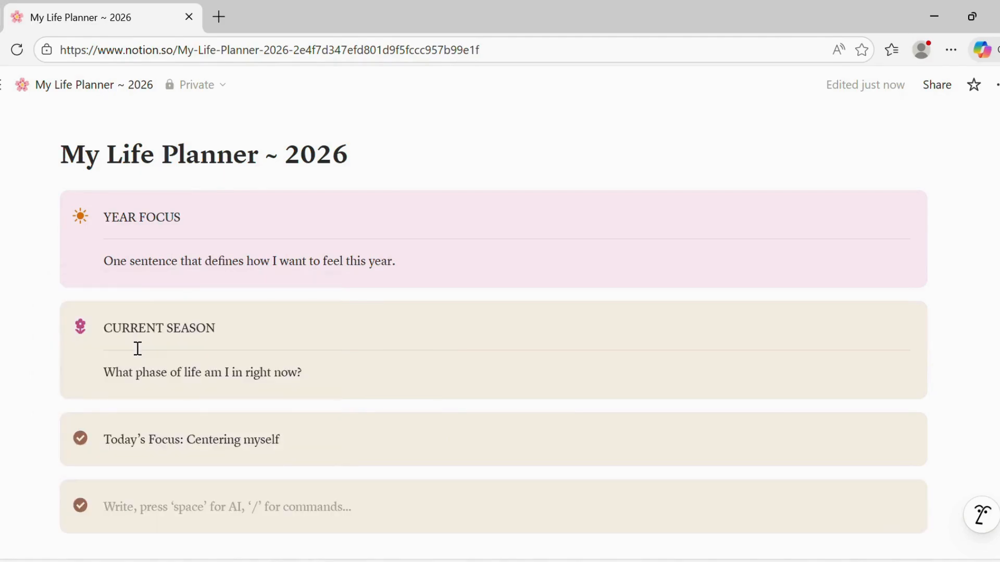
{"action": "type", "text": "Energy Level"}
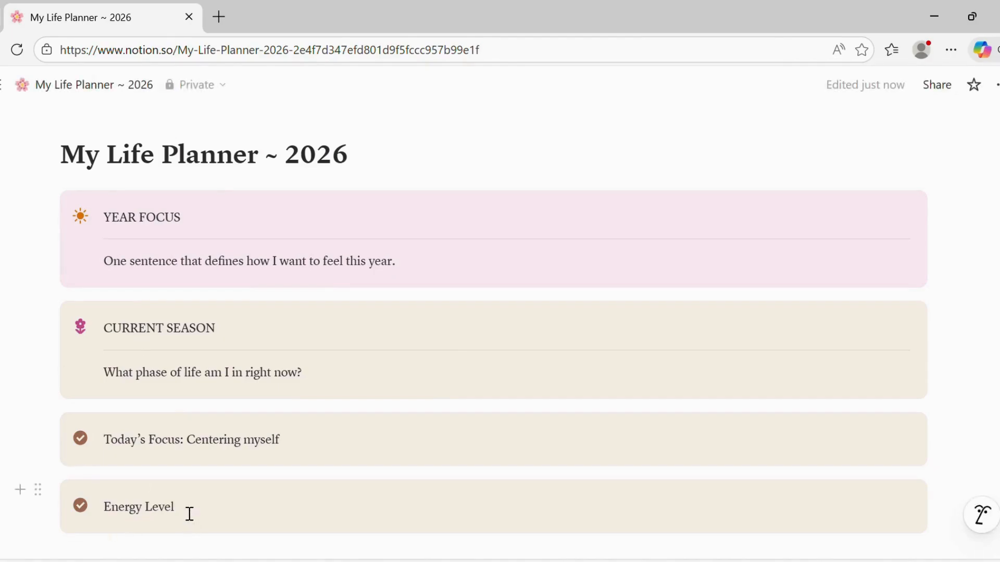
{"action": "left_click_drag", "start_coordinate": [182, 516], "coordinate": [108, 514]}
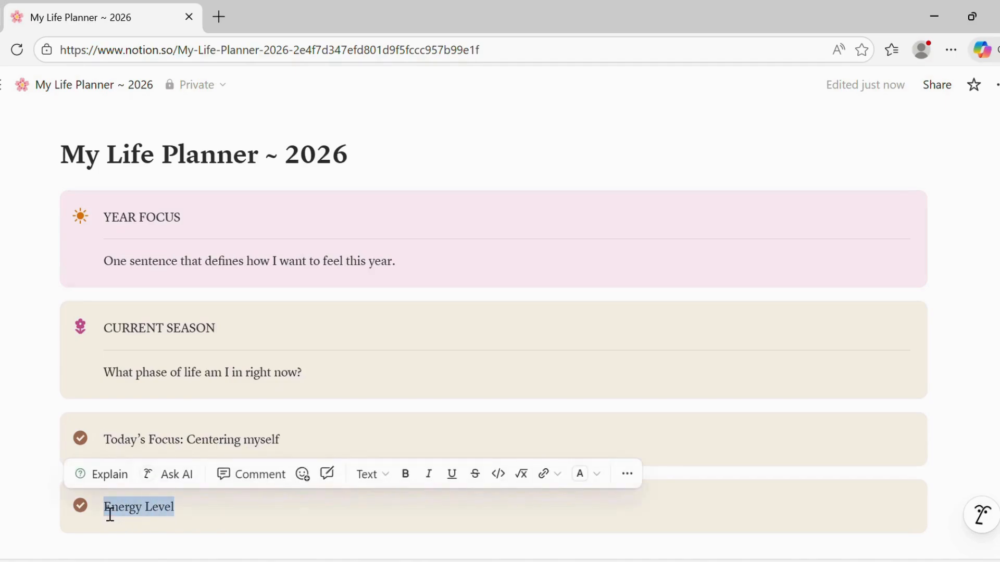
{"action": "left_click", "coordinate": [391, 475]}
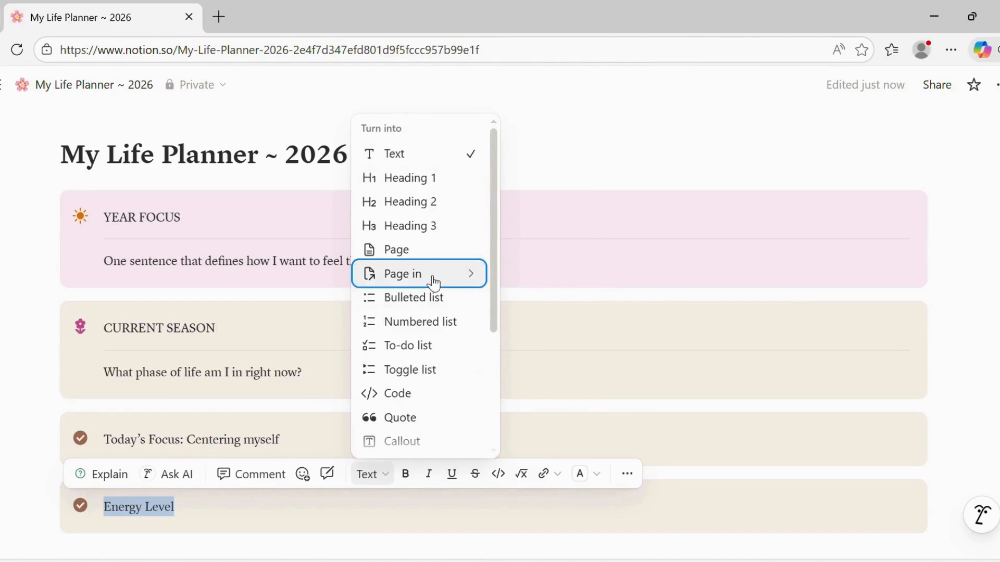
{"action": "key", "text": "Escape"}
{"action": "left_click_drag", "start_coordinate": [189, 513], "coordinate": [110, 518]}
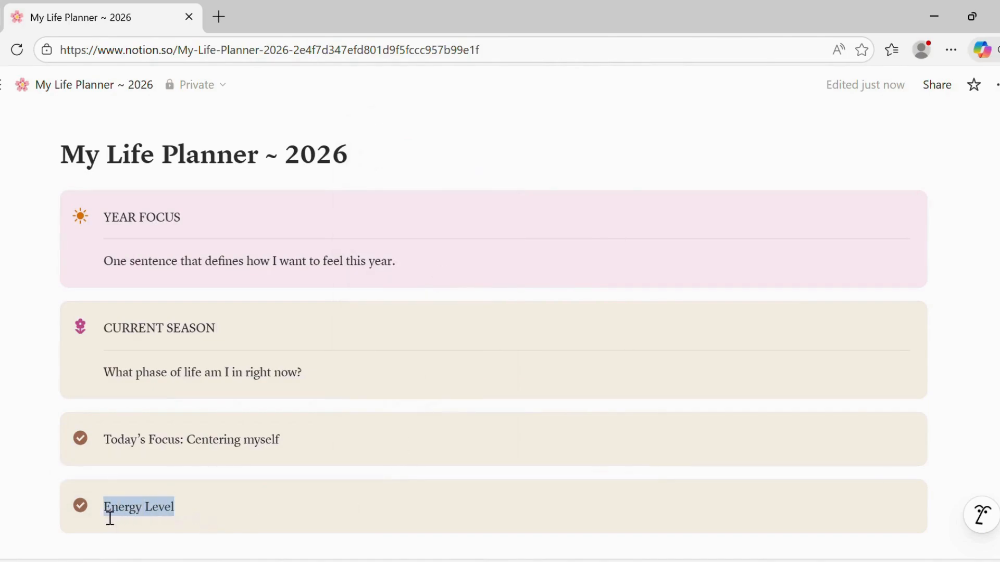
{"action": "left_click", "coordinate": [201, 520]}
{"action": "left_click_drag", "start_coordinate": [201, 520], "coordinate": [105, 509]}
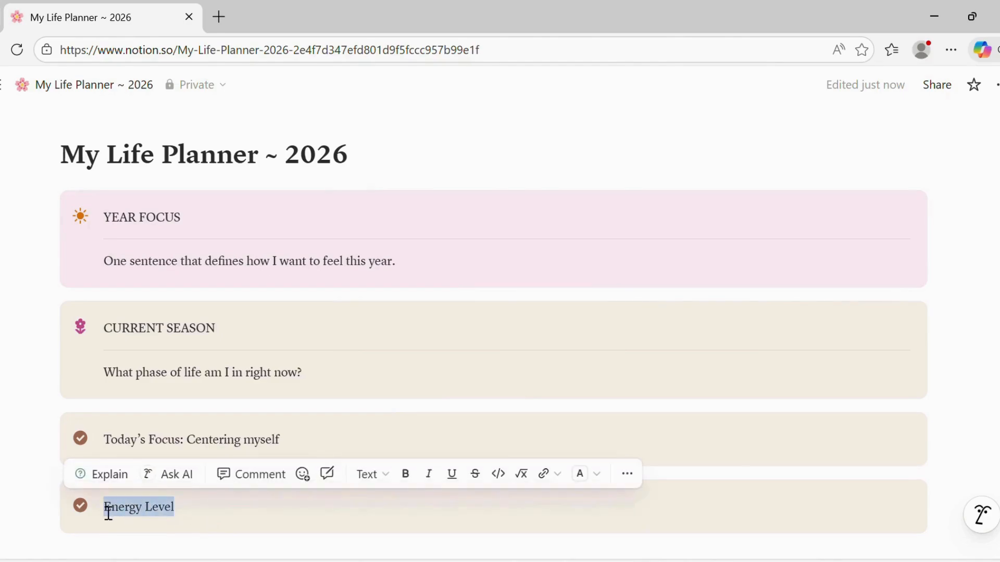
{"action": "left_click", "coordinate": [386, 475]}
{"action": "left_click", "coordinate": [248, 457]}
{"action": "left_click", "coordinate": [198, 525]}
Step: Turn the "Energy Level" text in the fourth callout into a toggle list and place the cursor inside the toggle
{"action": "left_click_drag", "start_coordinate": [192, 515], "coordinate": [103, 511]}
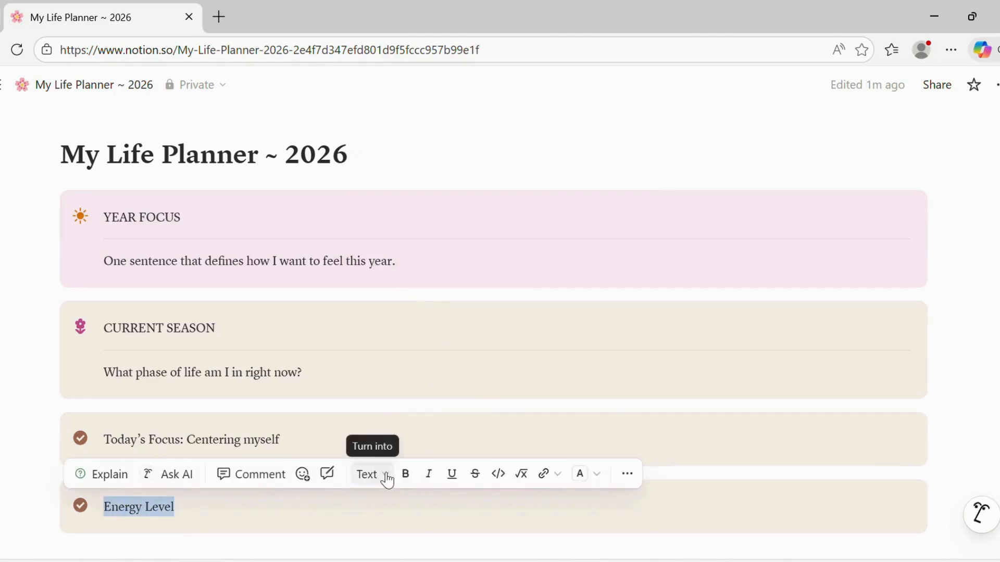
{"action": "left_click", "coordinate": [386, 476]}
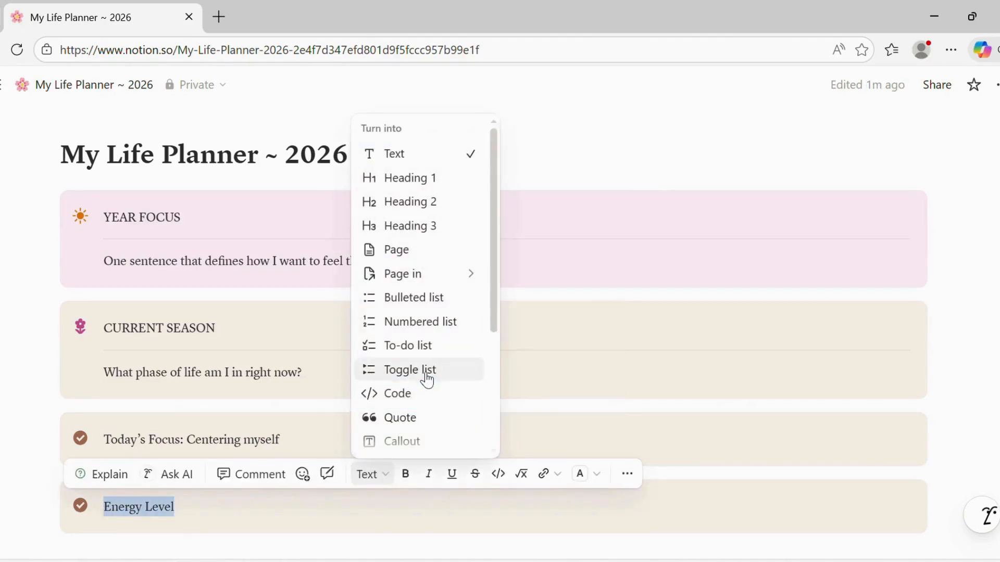
{"action": "left_click", "coordinate": [427, 380]}
{"action": "left_click", "coordinate": [190, 544]}
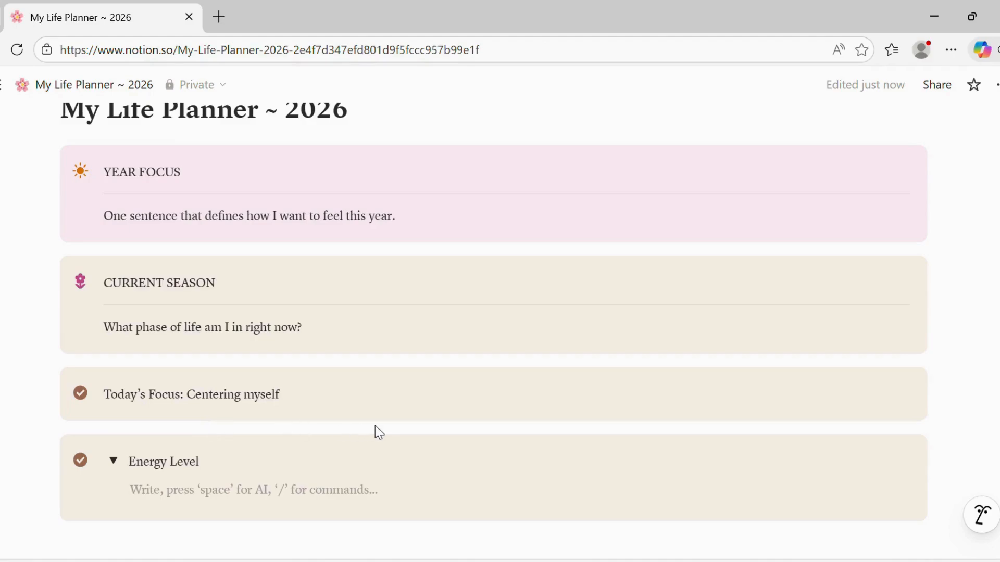
Step: Enter "❤ Very Low" and "❤❤ Low" as the first two lines inside the Energy Level toggle
{"action": "type", "text": "❤"}
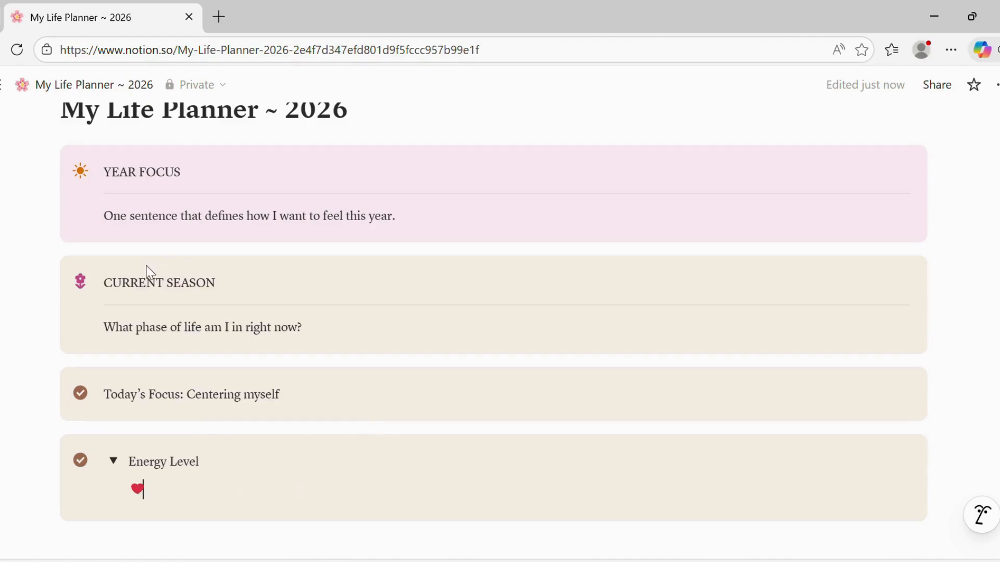
{"action": "type", "text": "V"}
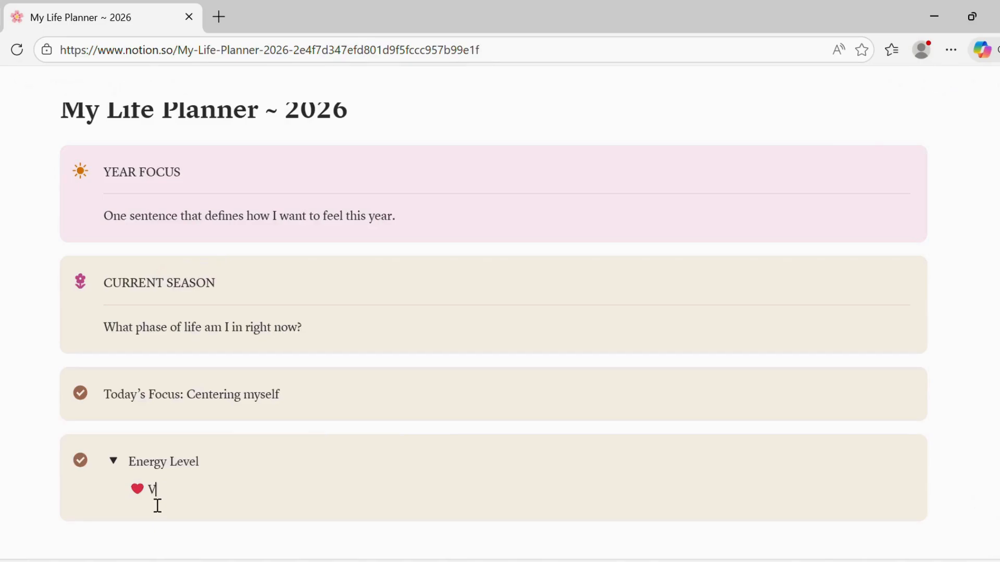
{"action": "key", "text": "BackSpace"}
{"action": "key", "text": "BackSpace"}
{"action": "type", "text": "Low"}
{"action": "key", "text": "Return"}
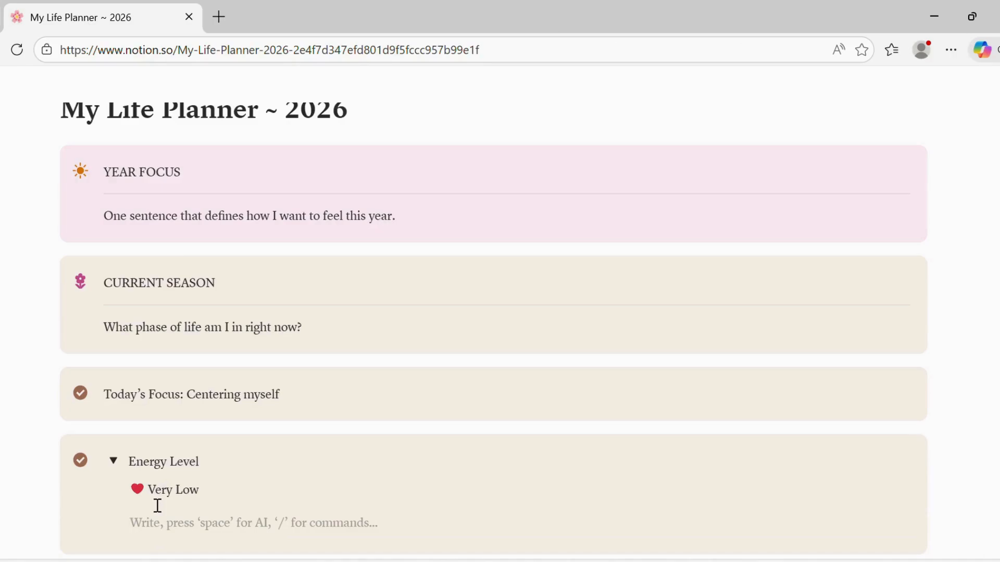
{"action": "type", "text": "❤"}
{"action": "type", "text": "❤"}
{"action": "type", "text": "Low"}
{"action": "key", "text": "Return"}
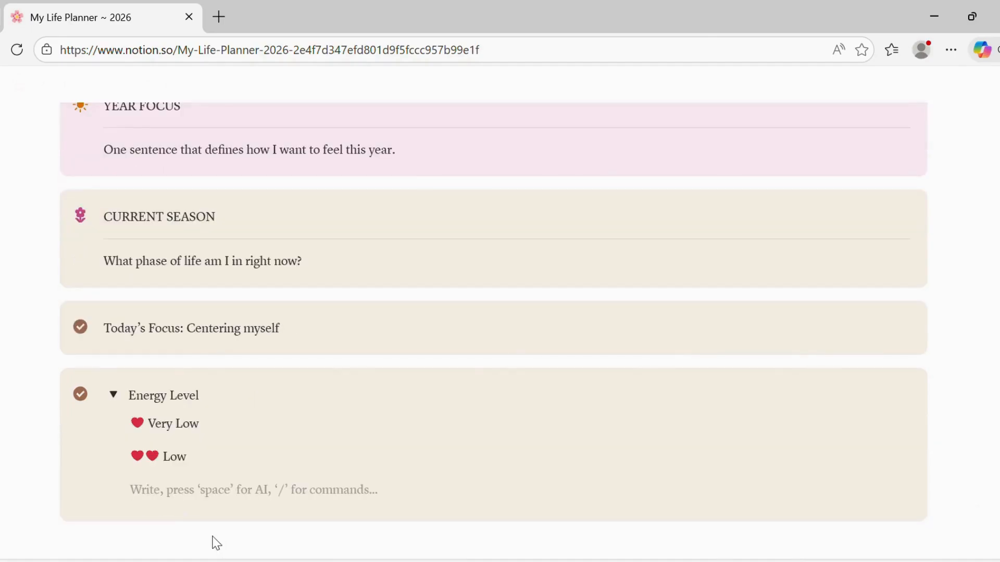
Step: Complete the Energy Level scale with the lines "❤❤❤ Medium", "❤❤❤❤ High" and "❤❤❤❤❤ Full"
{"action": "type", "text": "❤❤❤"}
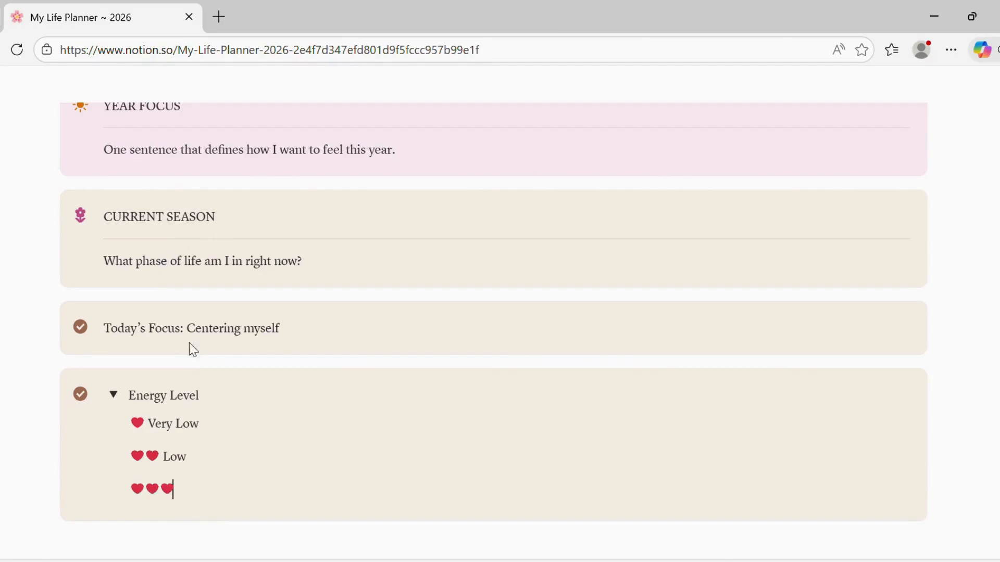
{"action": "type", "text": " Medium"}
{"action": "key", "text": "Return"}
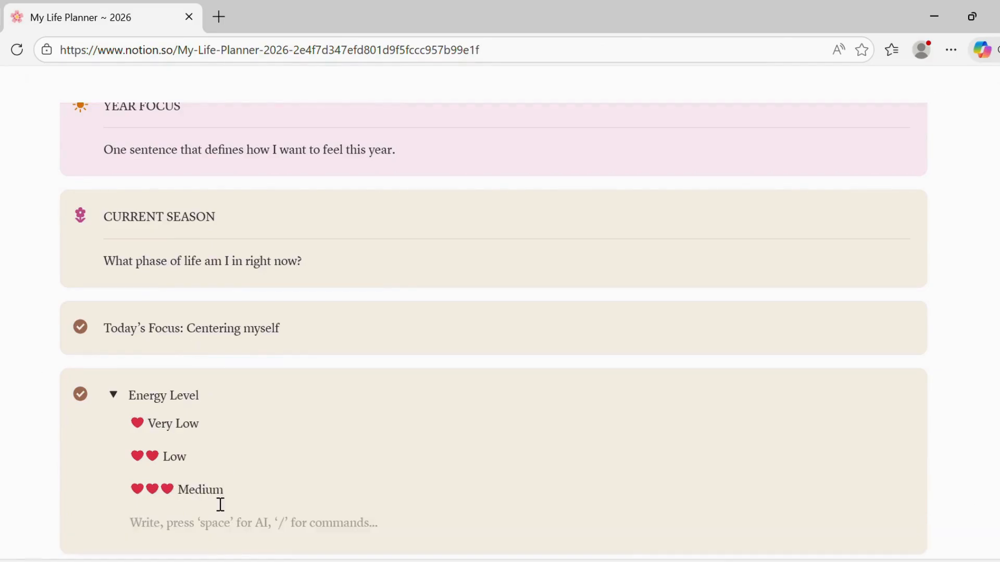
{"action": "type", "text": "❤❤❤❤"}
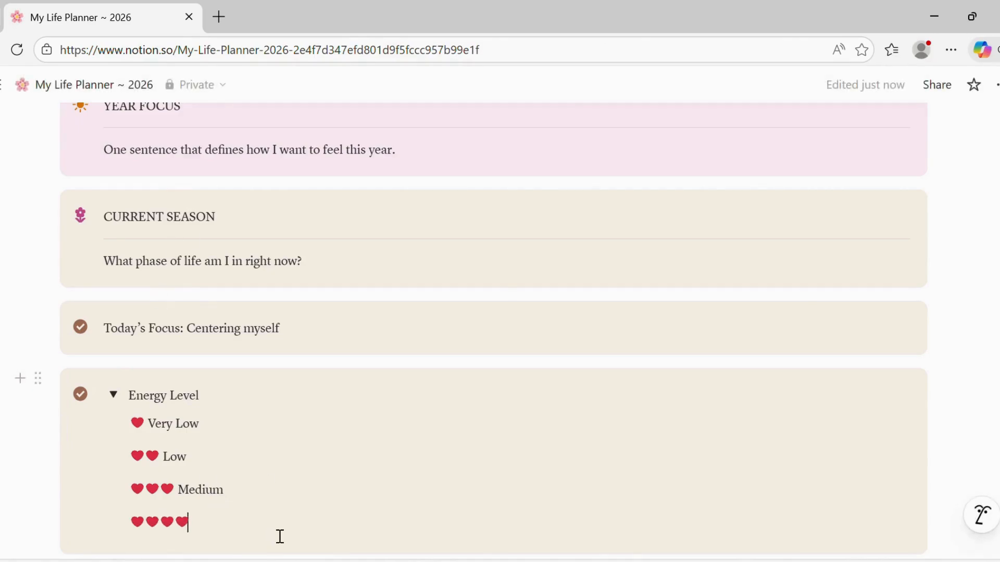
{"action": "type", "text": " High"}
{"action": "key", "text": "Return"}
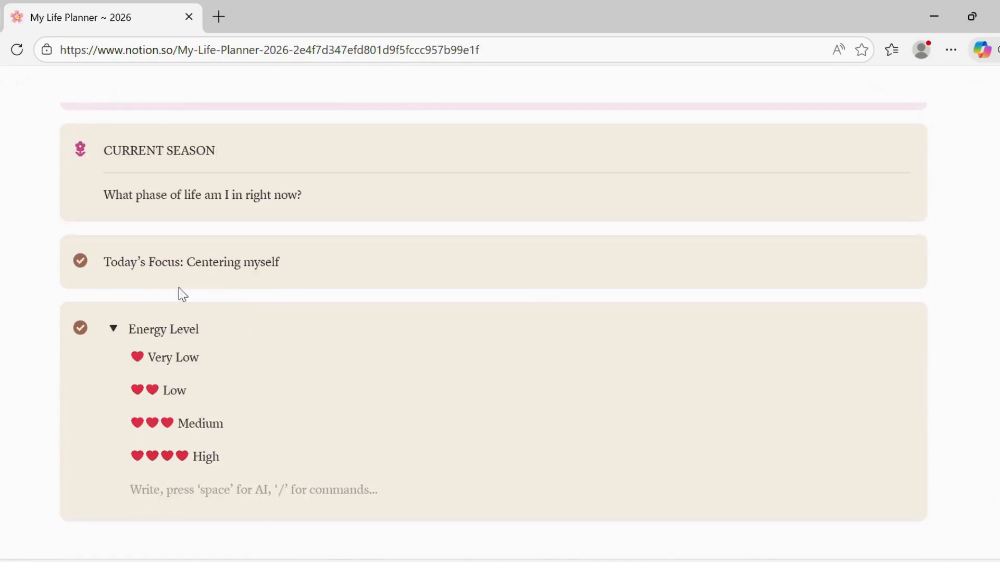
{"action": "type", "text": "❤❤❤❤❤"}
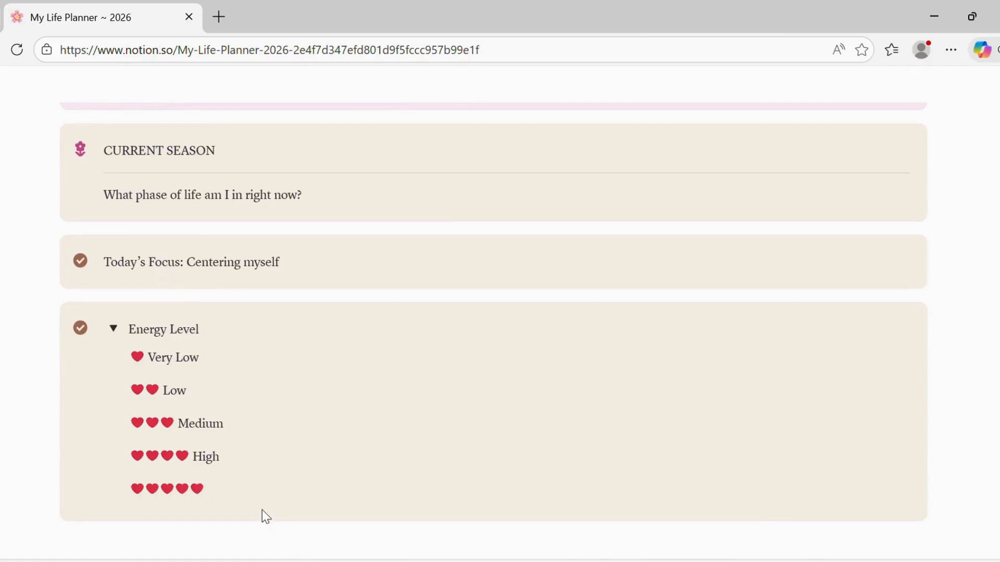
{"action": "type", "text": " Full"}
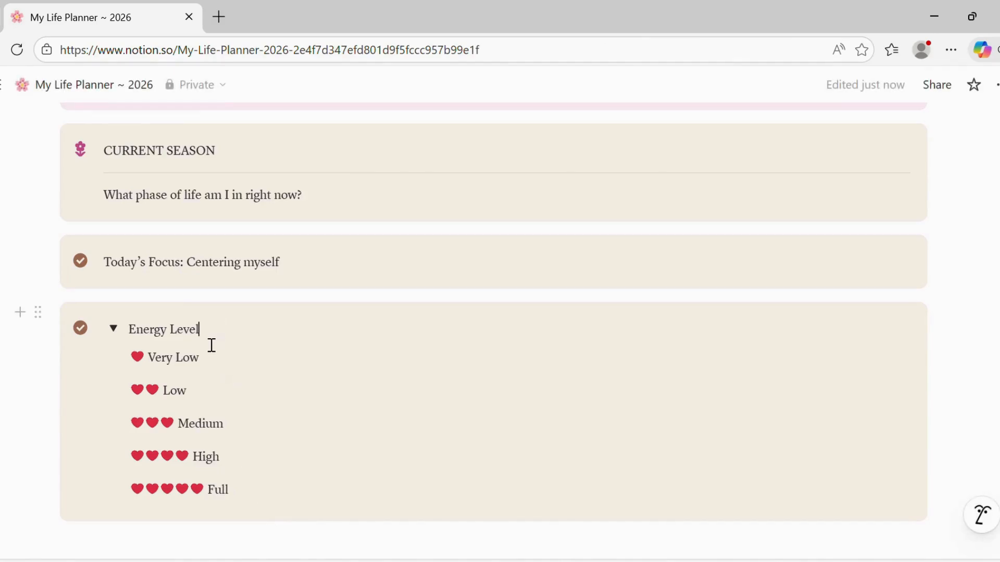
Step: Extend the toggle title to "Energy Level: ❤❤❤" and collapse the toggle
{"action": "type", "text": ":"}
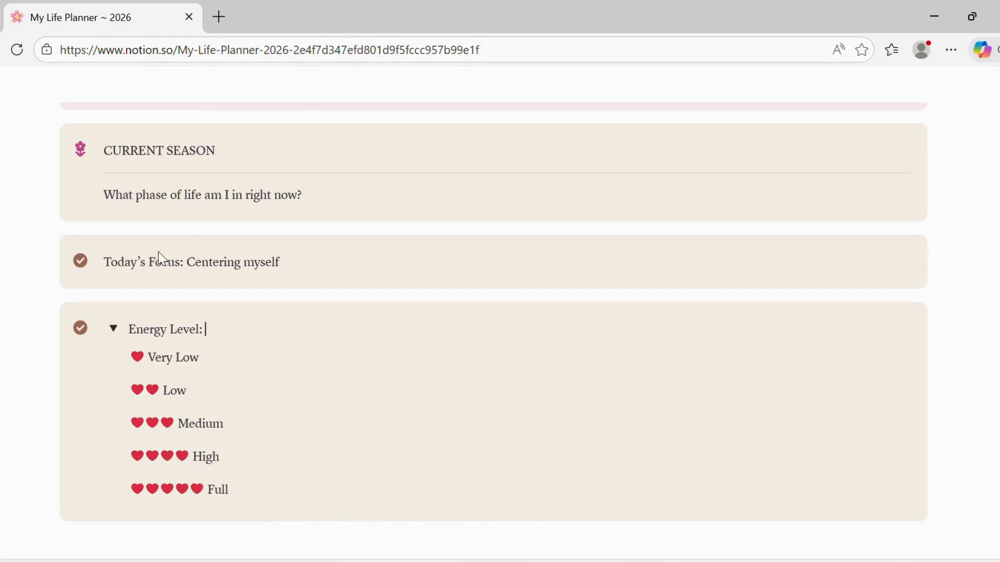
{"action": "type", "text": " ❤❤❤"}
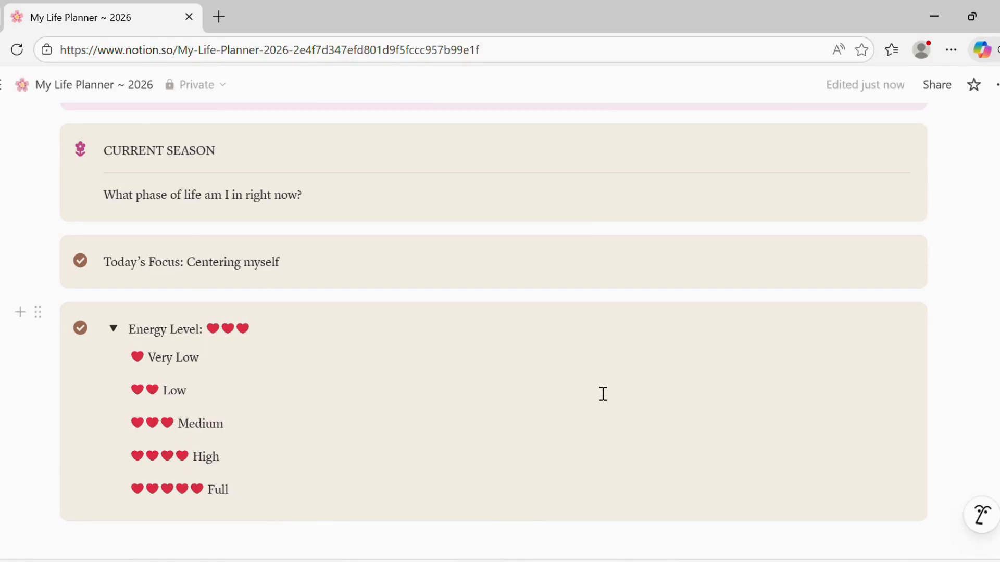
{"action": "left_click", "coordinate": [113, 328]}
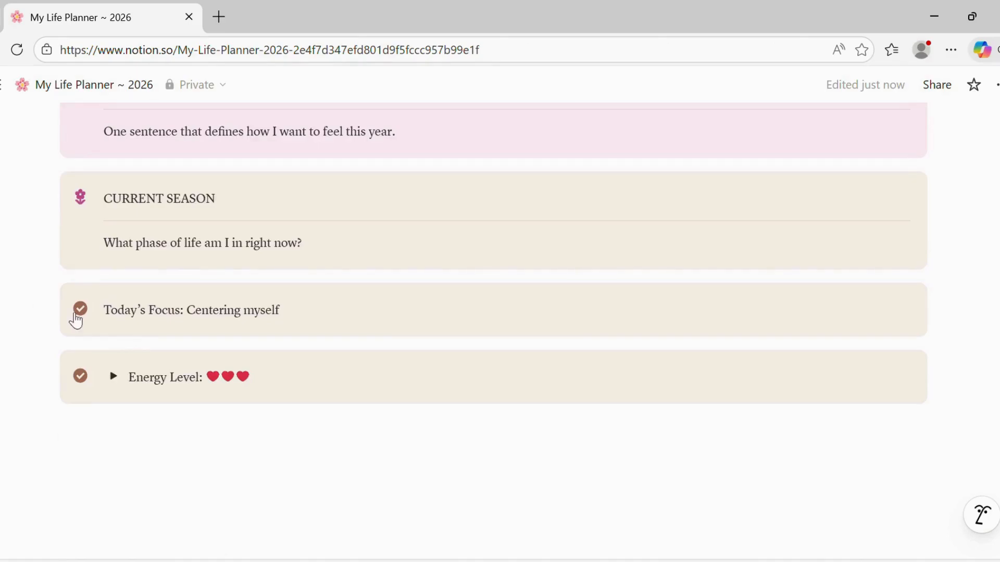
Step: Change the Energy Level callout's icon to a purple outlined clock
{"action": "left_click", "coordinate": [84, 383]}
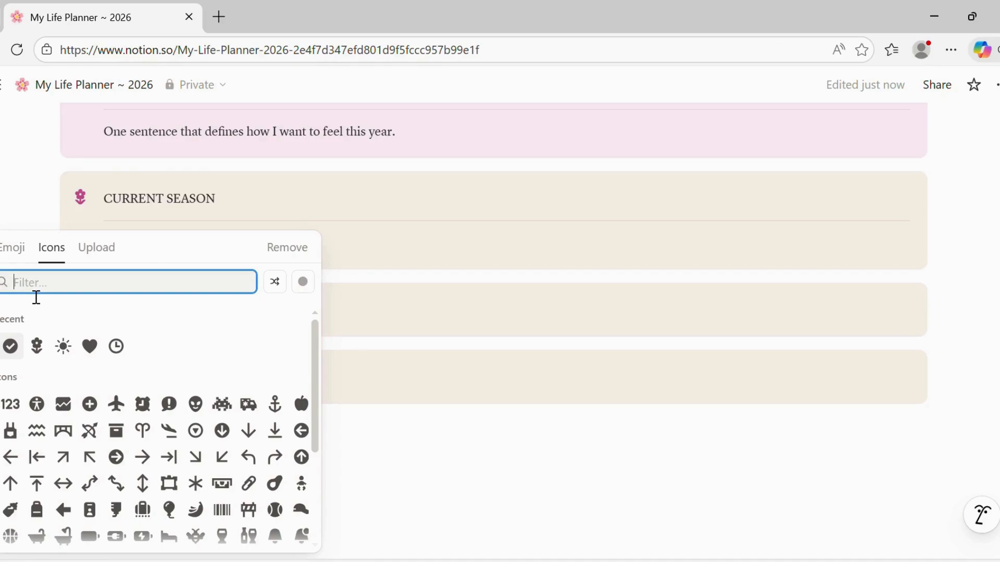
{"action": "type", "text": "clock"}
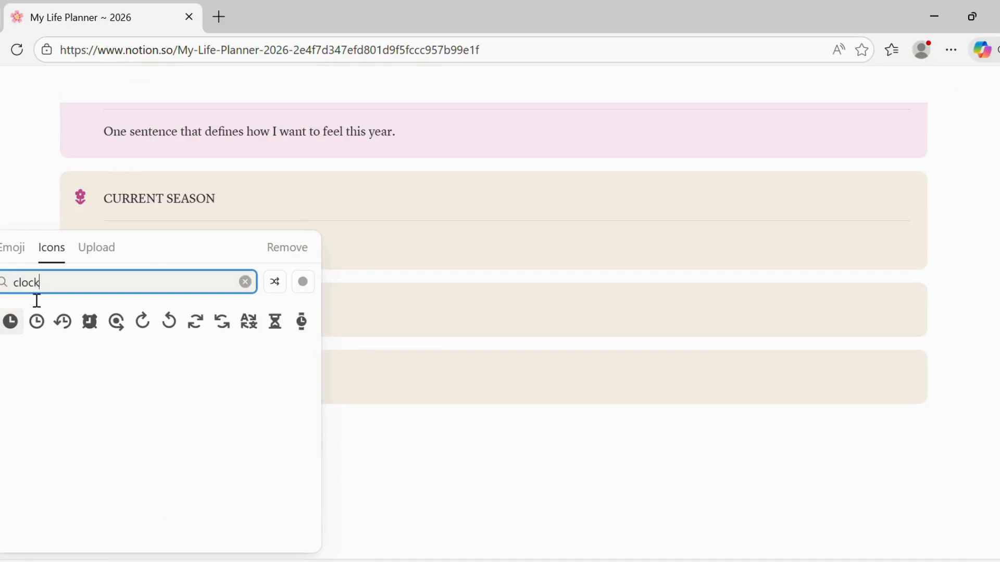
{"action": "mouse_move", "coordinate": [39, 320]}
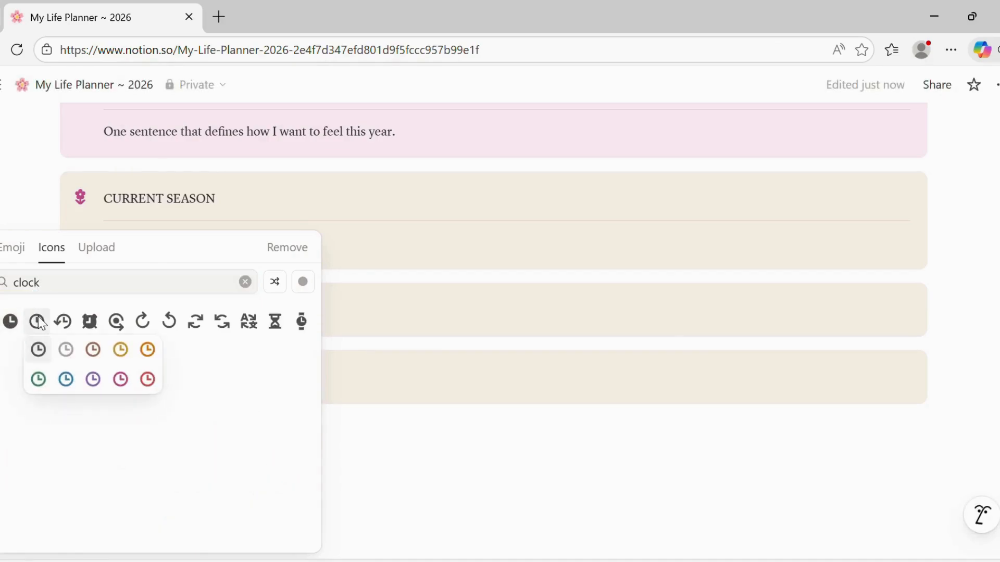
{"action": "left_click", "coordinate": [99, 384]}
{"action": "left_click", "coordinate": [163, 438]}
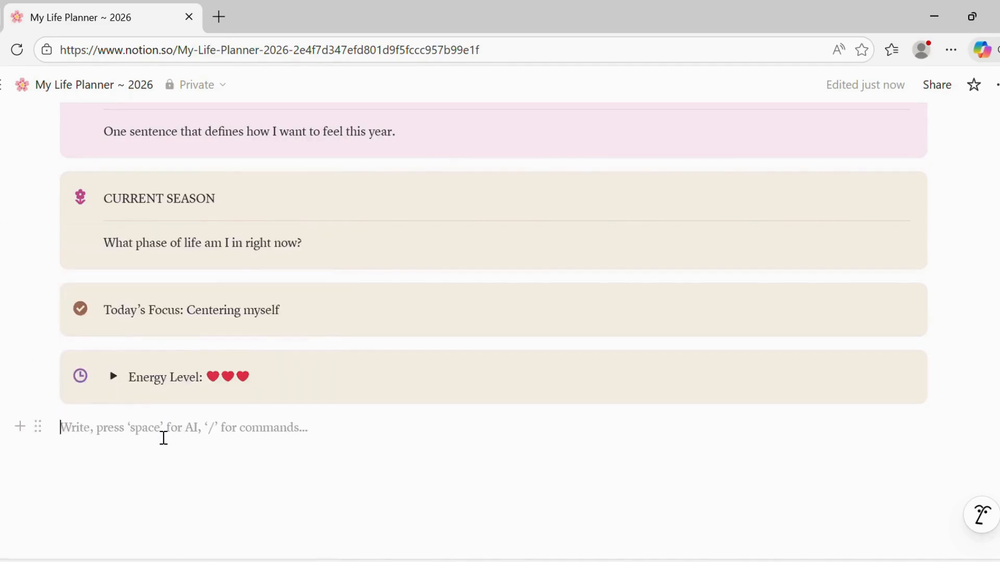
Step: Give the Today's Focus callout a purple background
{"action": "left_click", "coordinate": [38, 294]}
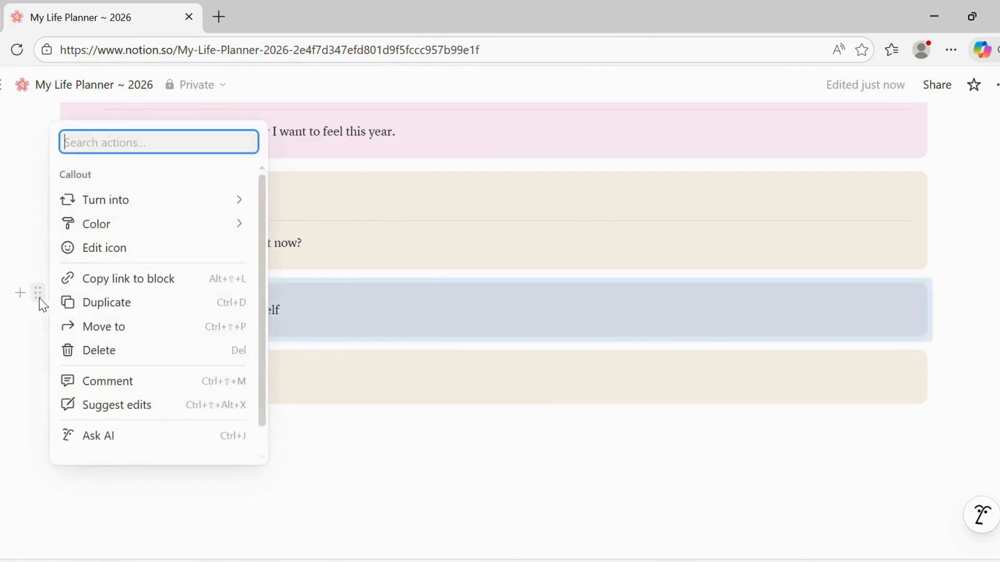
{"action": "mouse_move", "coordinate": [244, 231]}
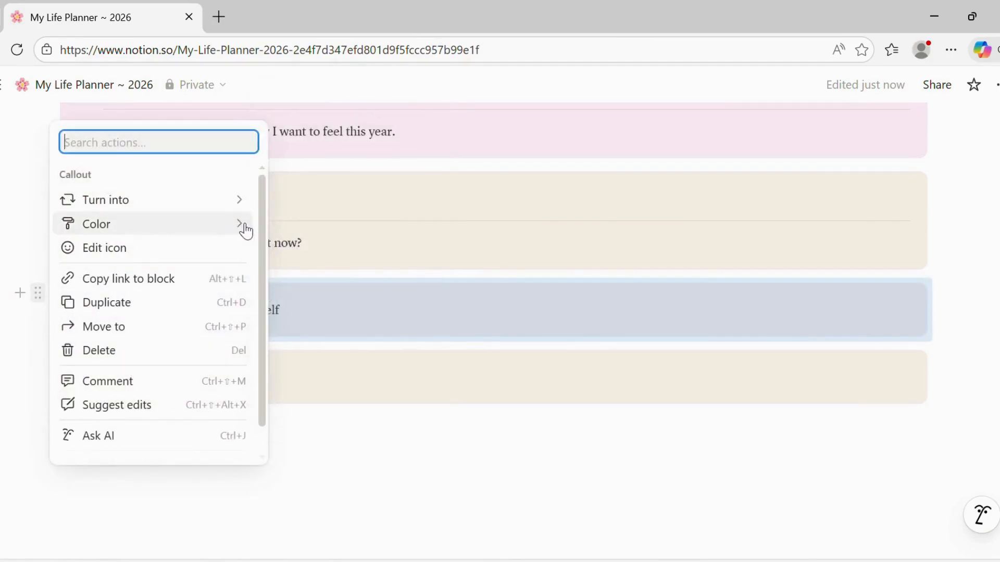
{"action": "scroll", "coordinate": [432, 195], "scroll_direction": "down", "scroll_amount": 5}
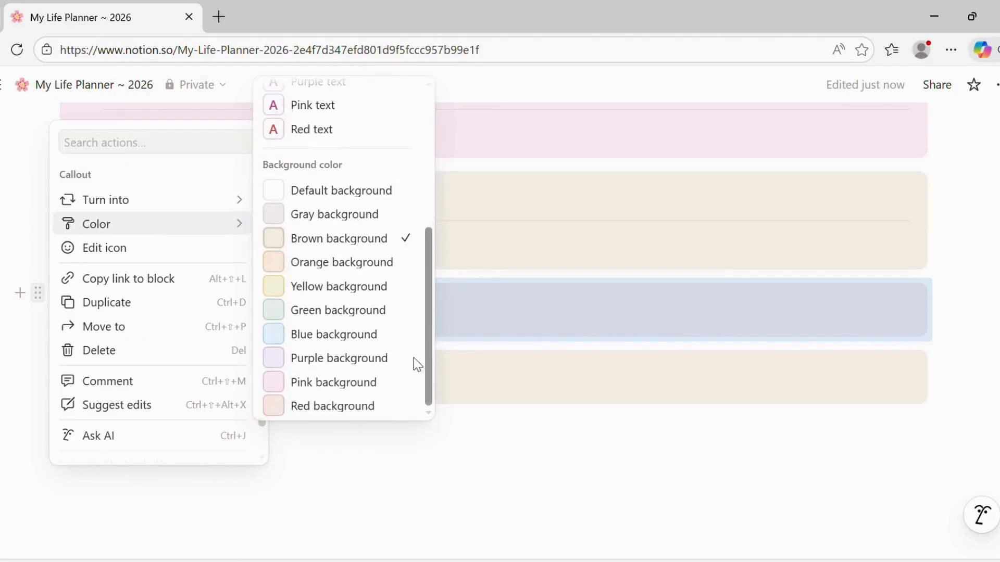
{"action": "left_click", "coordinate": [328, 360]}
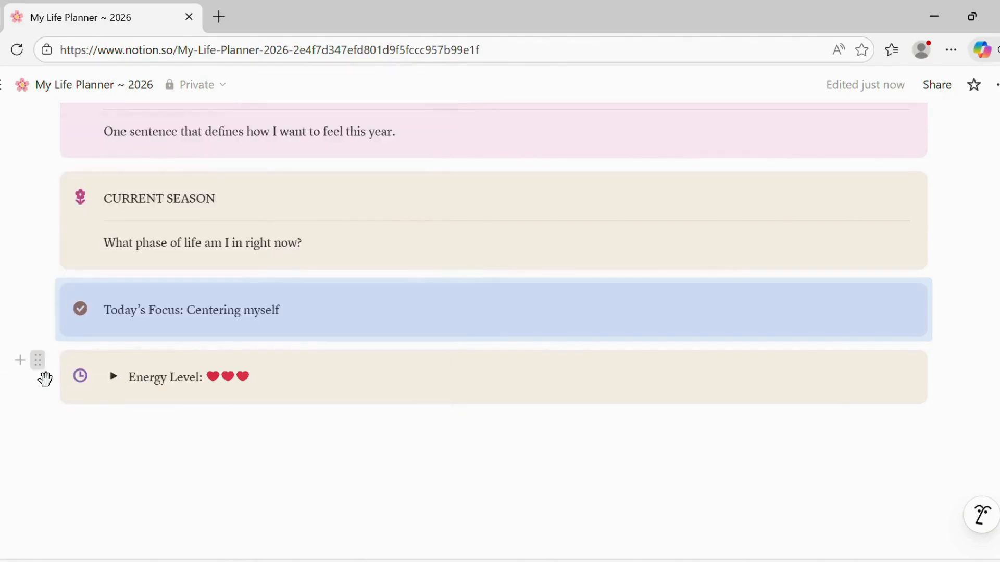
Step: Give the Energy Level callout a purple background
{"action": "left_click", "coordinate": [38, 362]}
{"action": "mouse_move", "coordinate": [242, 295]}
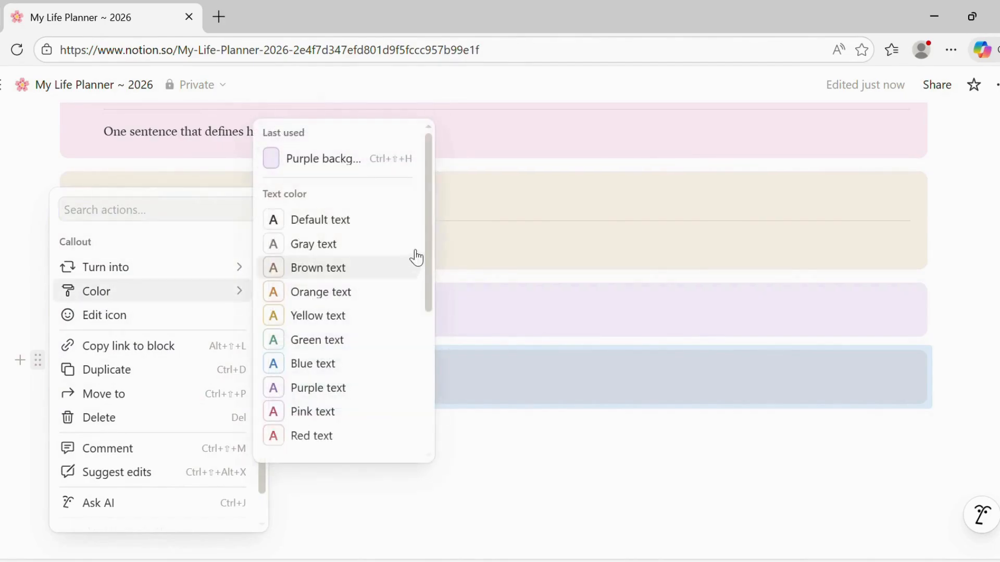
{"action": "left_click_drag", "start_coordinate": [430, 312], "coordinate": [423, 458]}
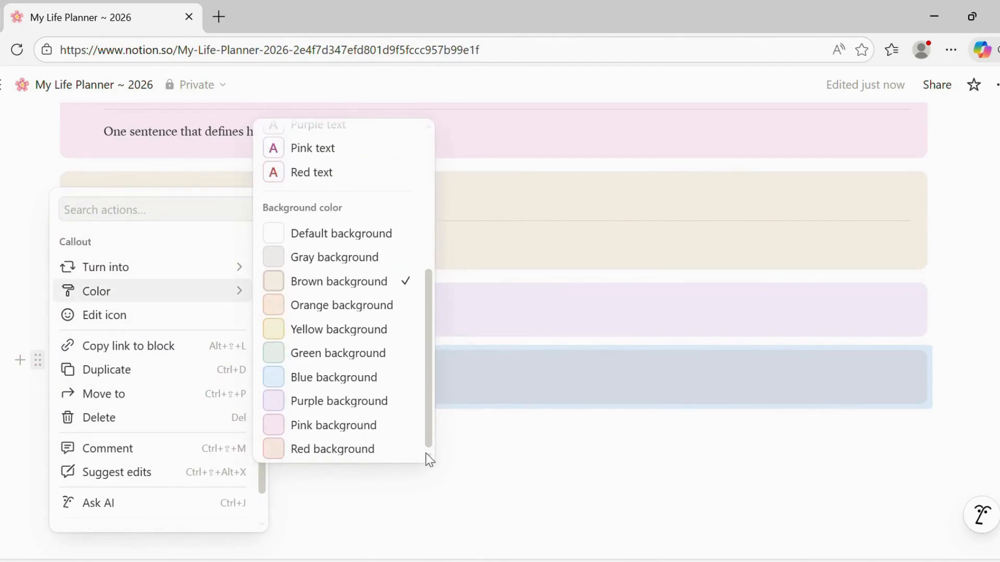
{"action": "left_click", "coordinate": [373, 406]}
{"action": "left_click", "coordinate": [405, 504]}
{"action": "scroll", "coordinate": [405, 504], "scroll_direction": "up", "scroll_amount": 6}
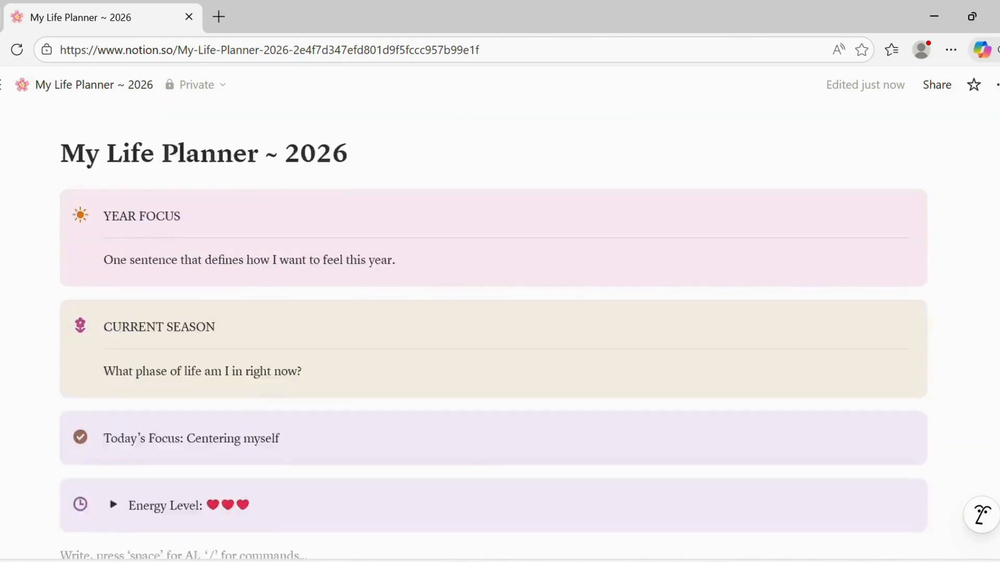
Step: Add a purple callout below Energy Level with the text "Mood: Calm" followed by a rose emoji
{"action": "scroll", "coordinate": [406, 504], "scroll_direction": "down", "scroll_amount": 5}
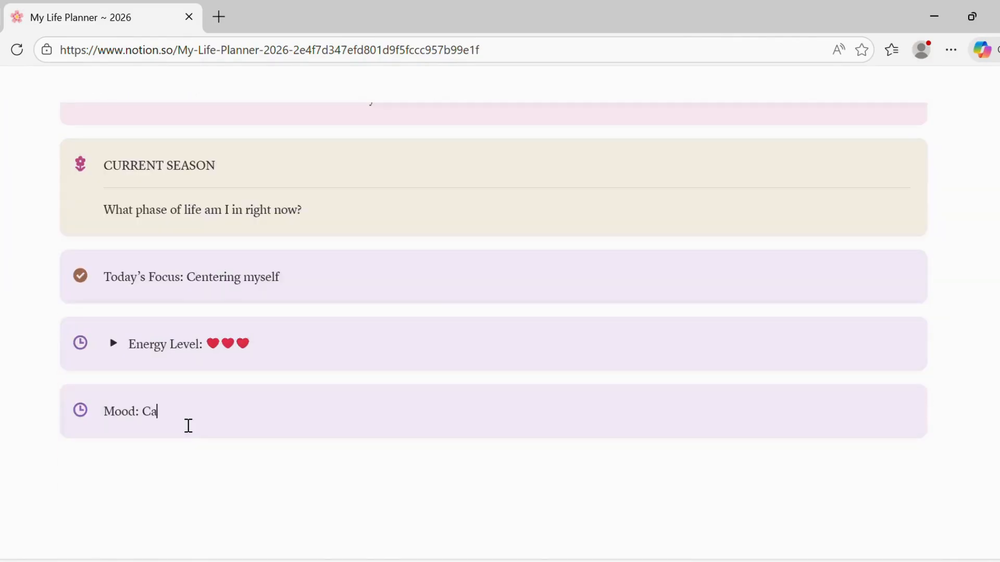
{"action": "type", "text": "lm"}
{"action": "left_click", "coordinate": [426, 209]}
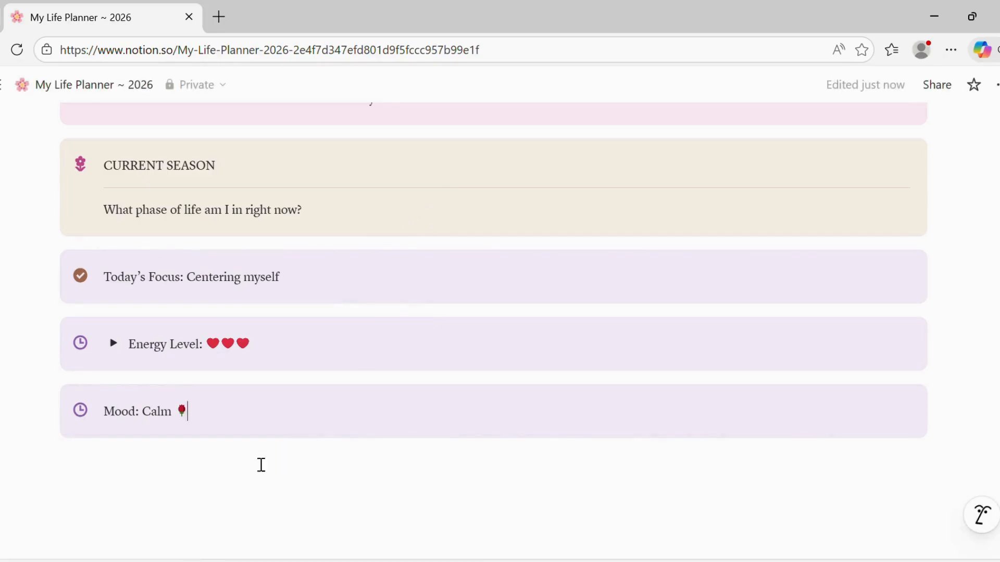
Step: Change the Mood callout's icon to a solid red heart
{"action": "left_click", "coordinate": [80, 411]}
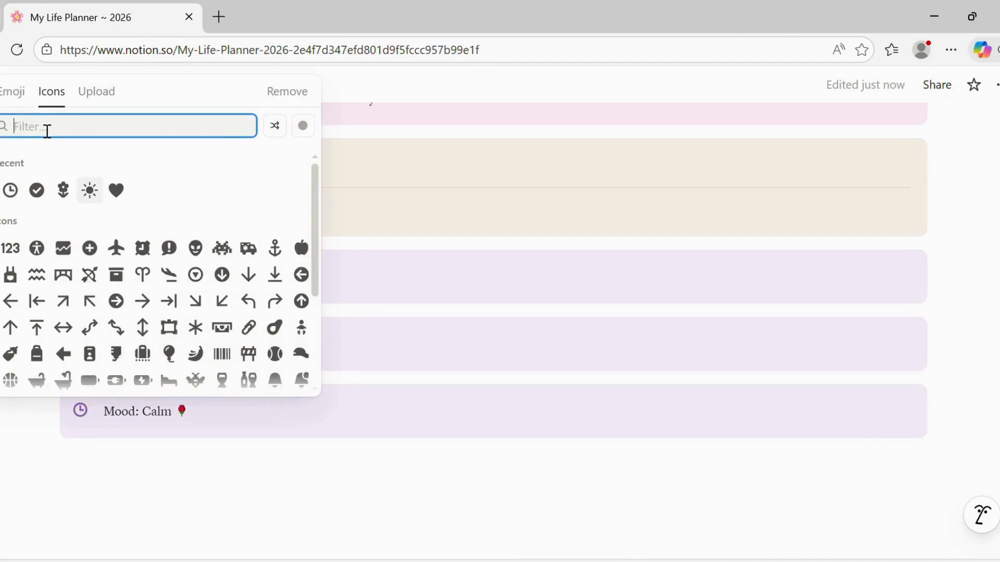
{"action": "type", "text": "heart"}
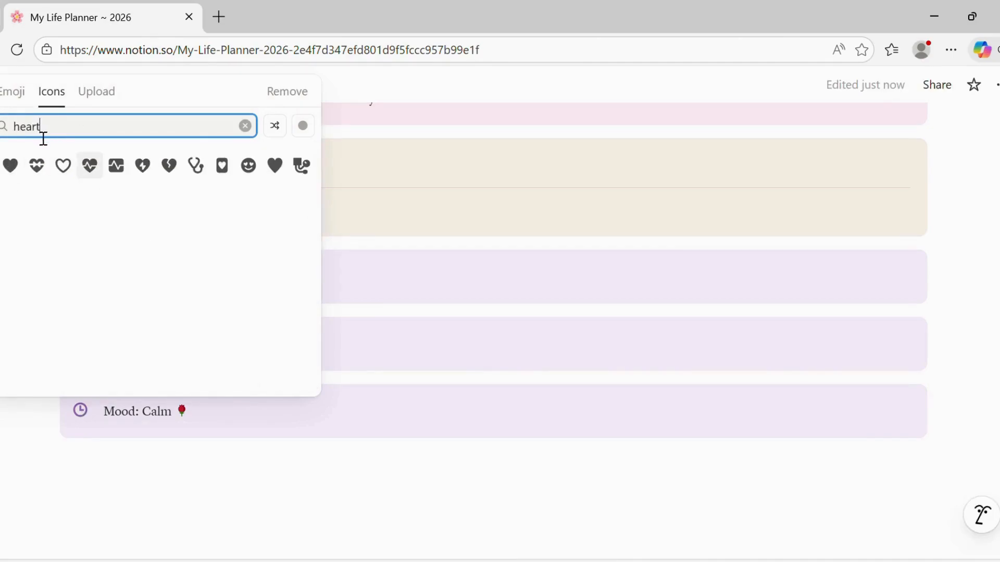
{"action": "mouse_move", "coordinate": [19, 170]}
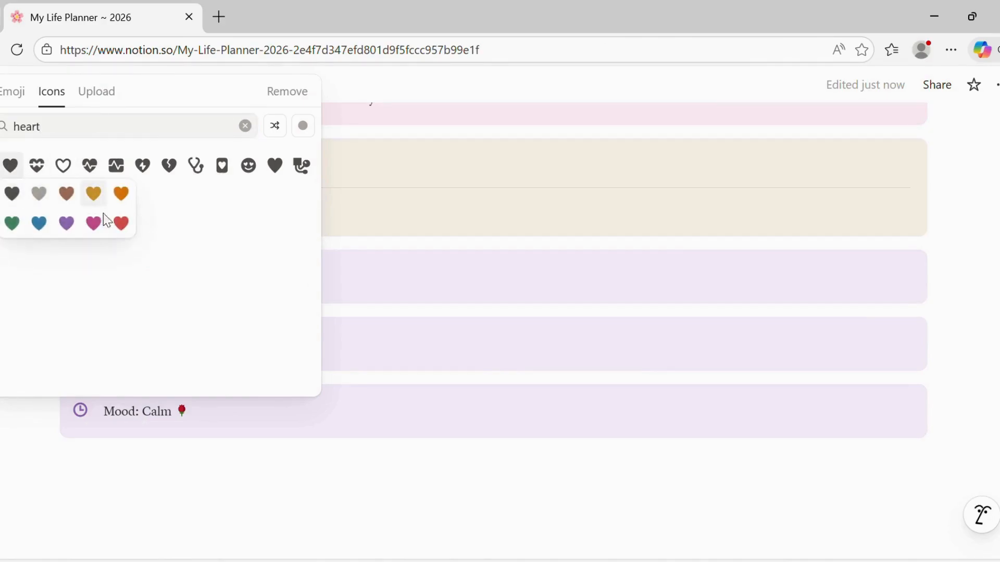
{"action": "left_click", "coordinate": [120, 224]}
{"action": "left_click", "coordinate": [221, 484]}
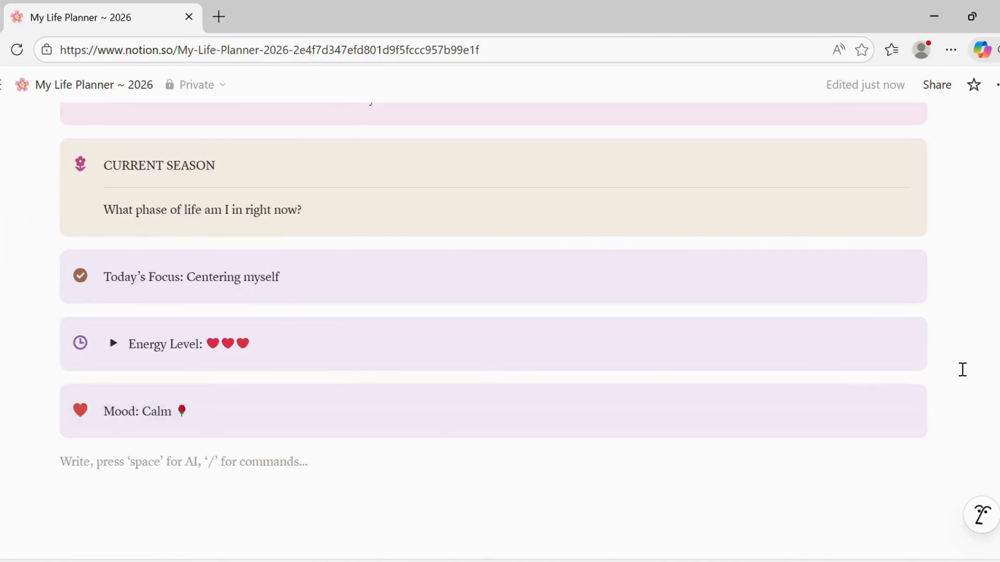
{"action": "scroll", "coordinate": [500, 331], "scroll_direction": "up", "scroll_amount": 6}
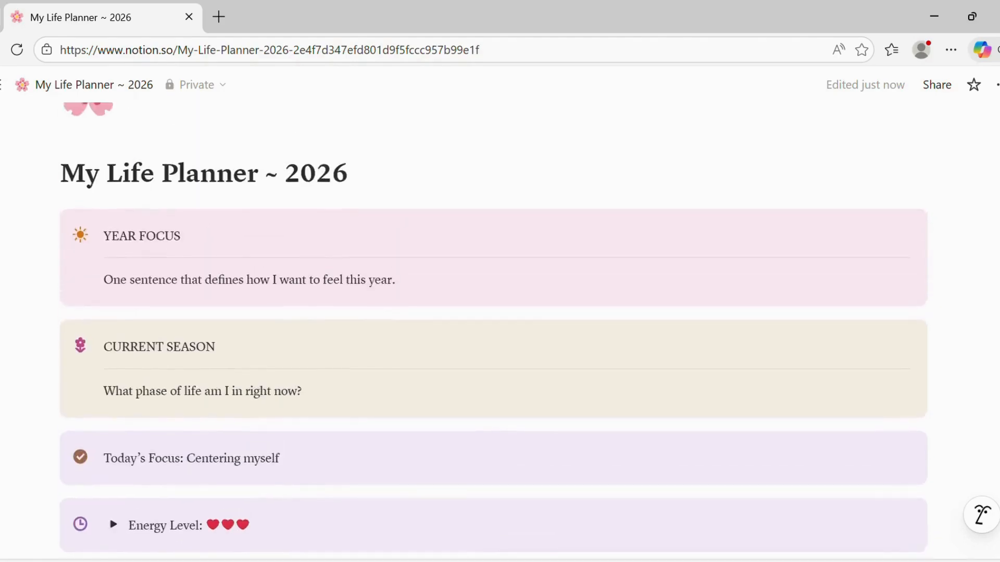
{"action": "scroll", "coordinate": [500, 331], "scroll_direction": "down", "scroll_amount": 7}
{"action": "scroll", "coordinate": [500, 331], "scroll_direction": "up", "scroll_amount": 4}
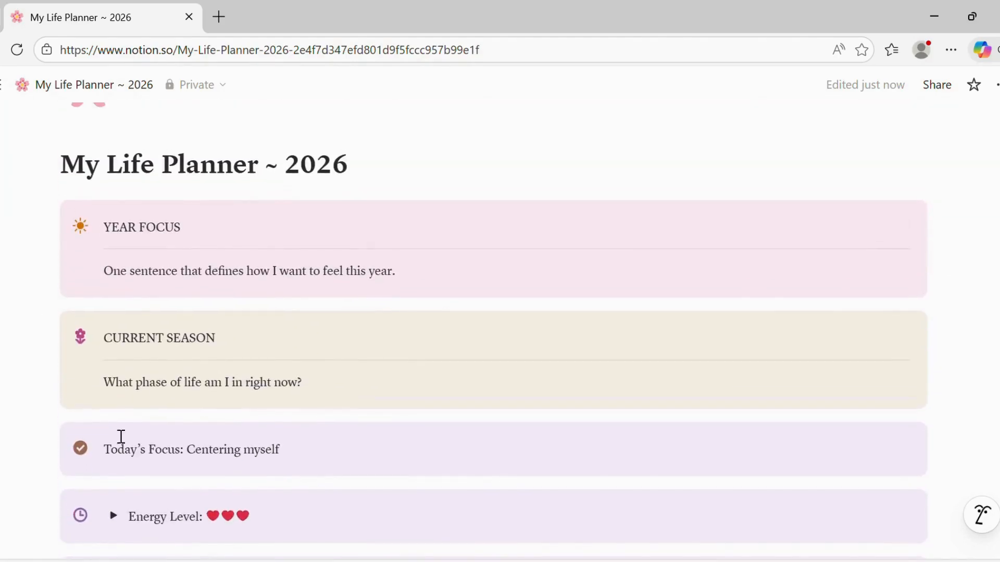
Step: Arrange the callouts in two columns, placing Today's Focus, Energy Level and Mood beside YEAR FOCUS and CURRENT SEASON
{"action": "left_click_drag", "start_coordinate": [48, 448], "coordinate": [955, 217]}
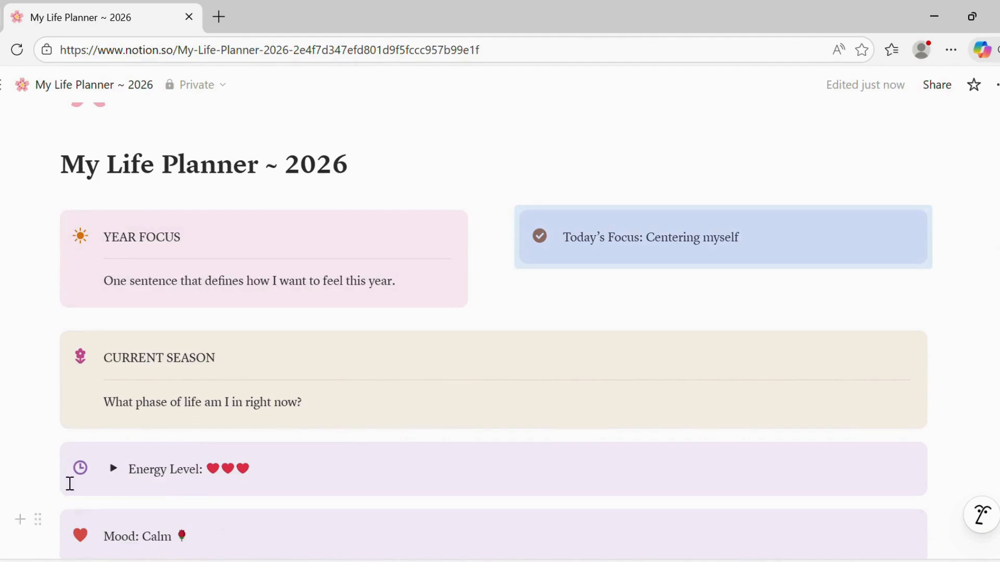
{"action": "left_click_drag", "start_coordinate": [35, 452], "coordinate": [527, 293]}
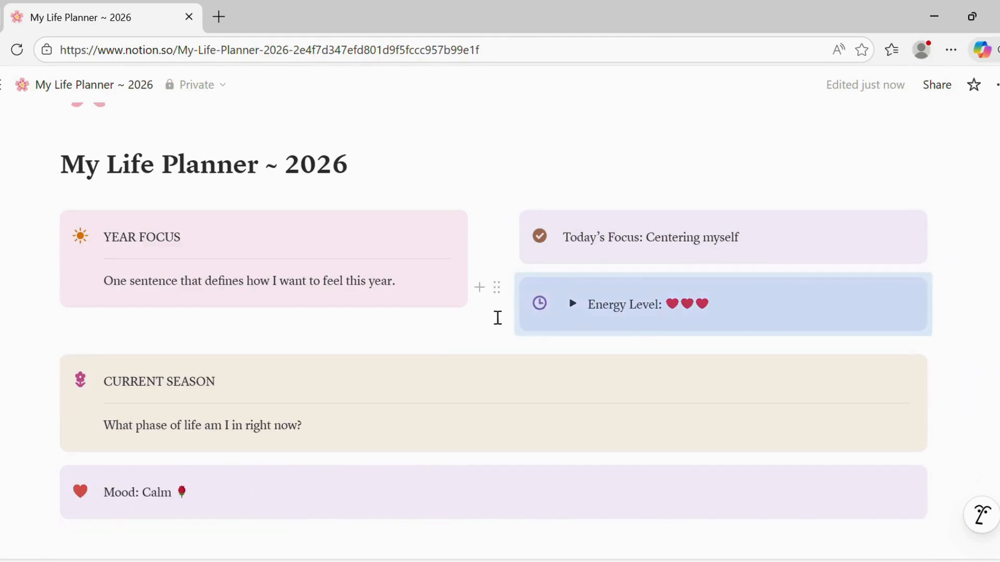
{"action": "left_click_drag", "start_coordinate": [38, 475], "coordinate": [519, 348]}
{"action": "left_click_drag", "start_coordinate": [47, 433], "coordinate": [45, 348]}
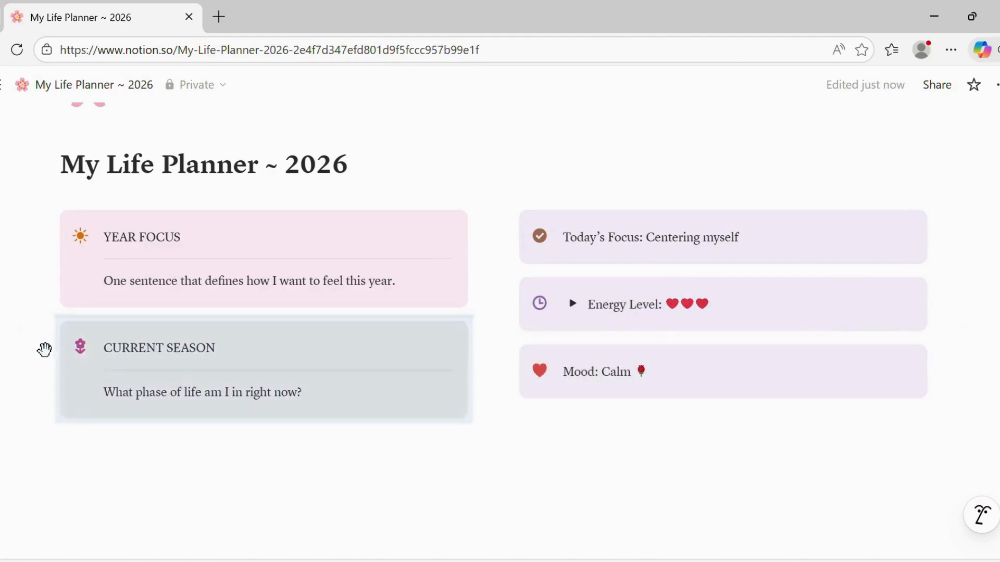
{"action": "left_click", "coordinate": [550, 531]}
{"action": "scroll", "coordinate": [500, 312], "scroll_direction": "up", "scroll_amount": 3}
{"action": "scroll", "coordinate": [500, 313], "scroll_direction": "down", "scroll_amount": 3}
{"action": "scroll", "coordinate": [500, 313], "scroll_direction": "up", "scroll_amount": 3}
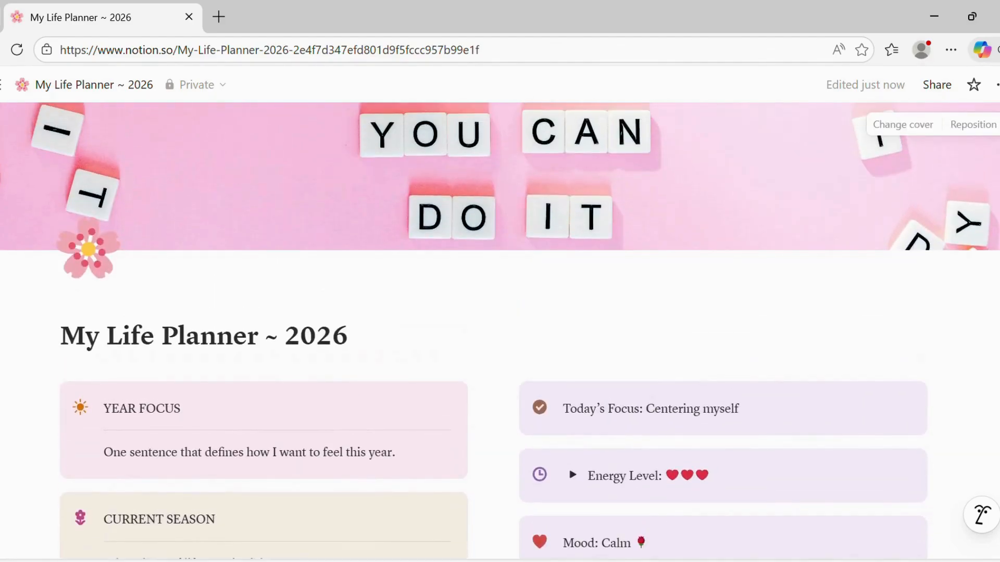
{"action": "scroll", "coordinate": [500, 312], "scroll_direction": "down", "scroll_amount": 2}
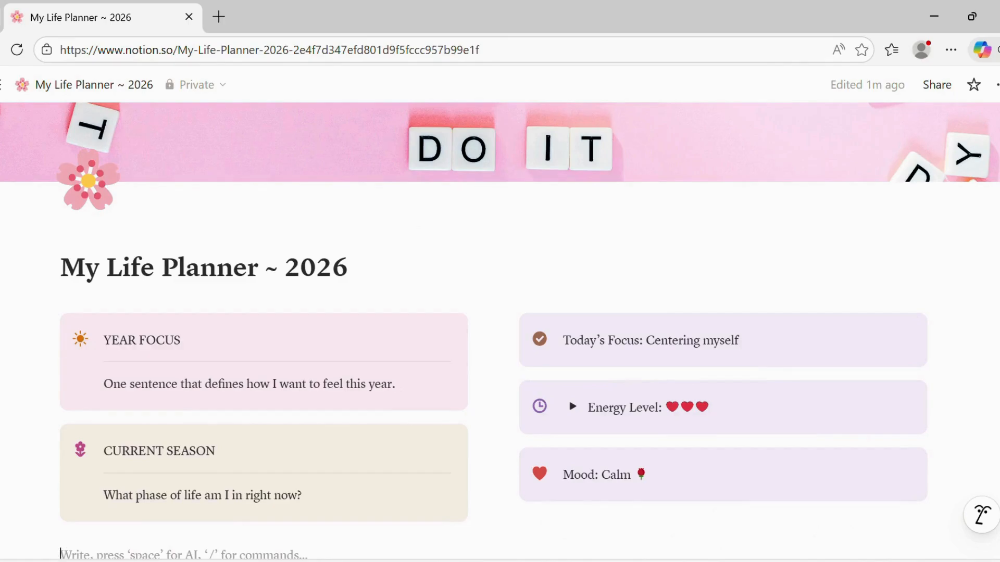
{"action": "scroll", "coordinate": [500, 330], "scroll_direction": "up", "scroll_amount": 2}
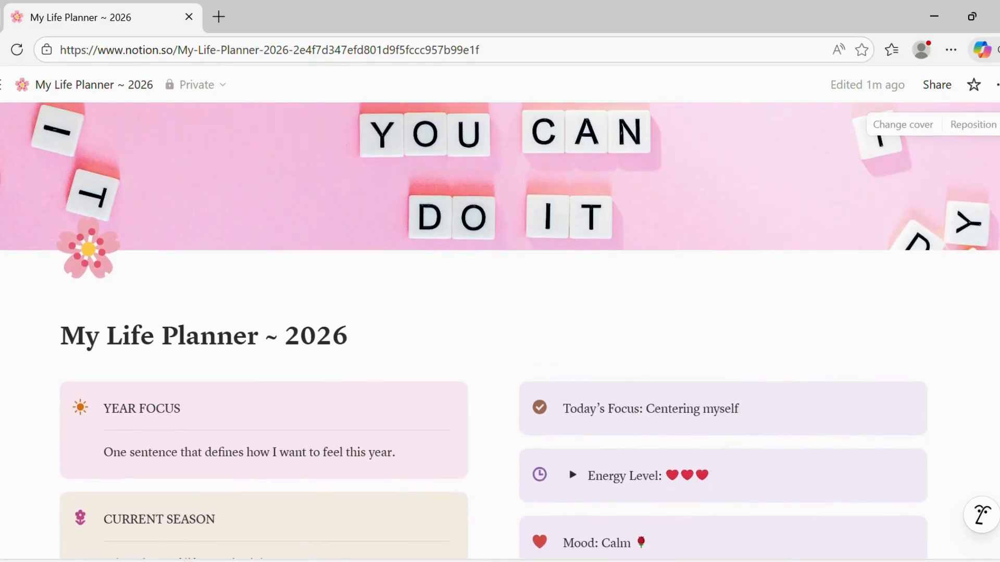
{"action": "scroll", "coordinate": [500, 330], "scroll_direction": "down", "scroll_amount": 2}
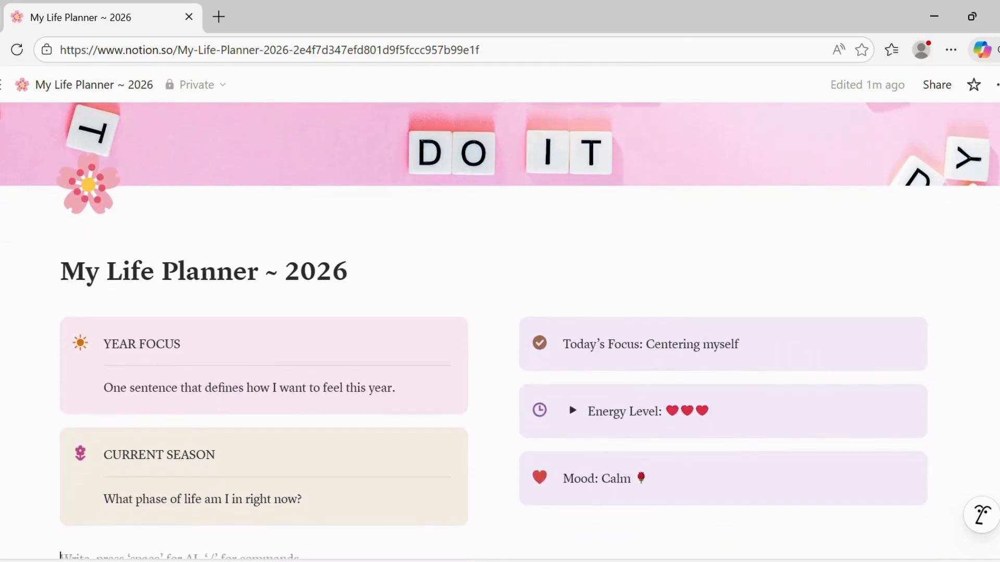
{"action": "scroll", "coordinate": [500, 330], "scroll_direction": "up", "scroll_amount": 2}
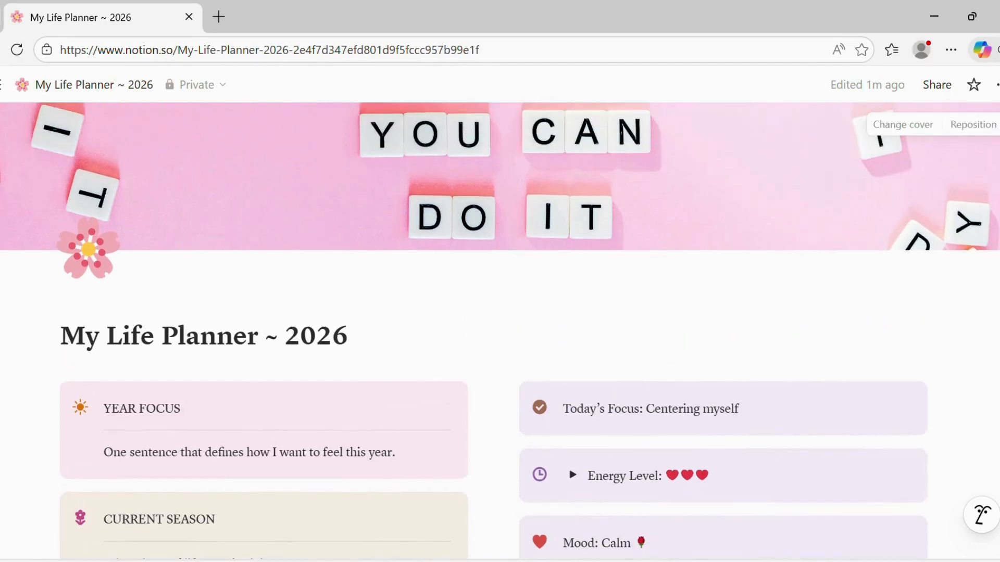
Step: Insert a full-width divider below the two columns of callouts
{"action": "scroll", "coordinate": [500, 330], "scroll_direction": "down", "scroll_amount": 5}
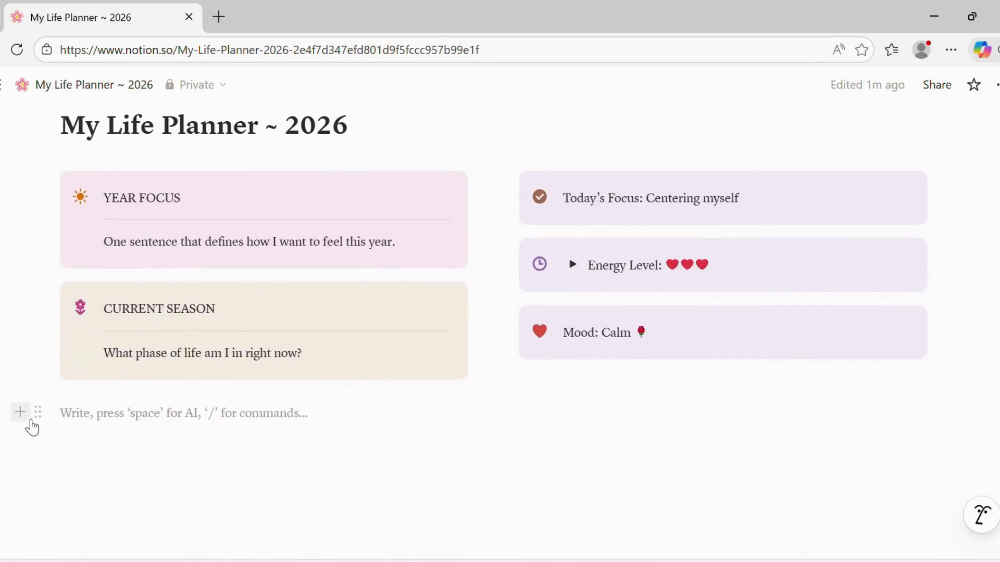
{"action": "left_click", "coordinate": [29, 422]}
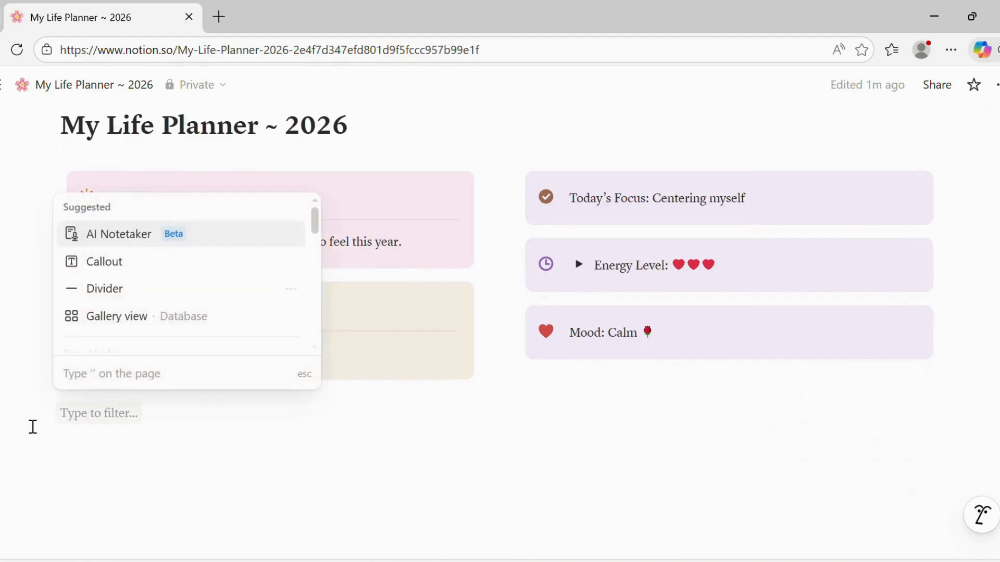
{"action": "left_click", "coordinate": [209, 293]}
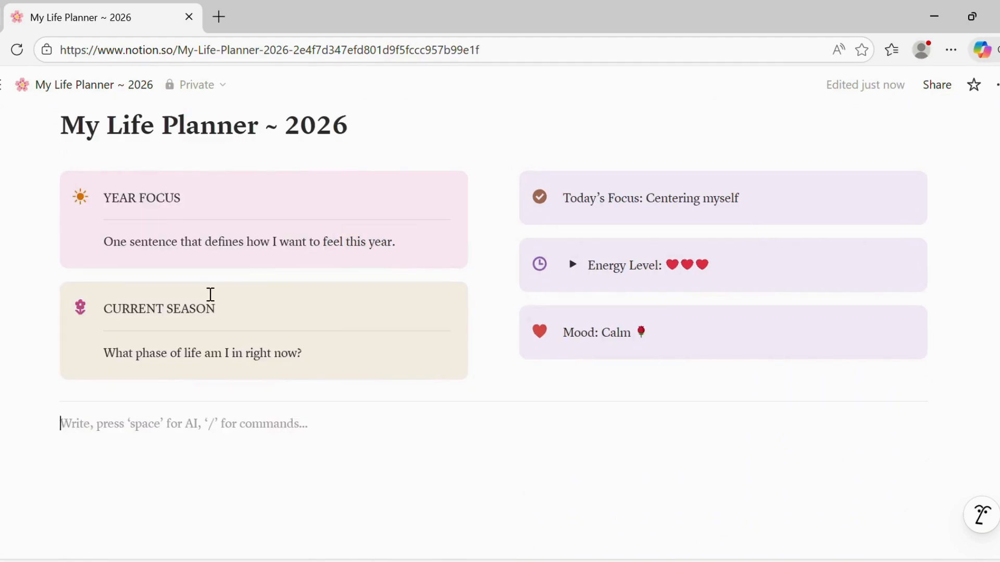
{"action": "type", "text": "---"}
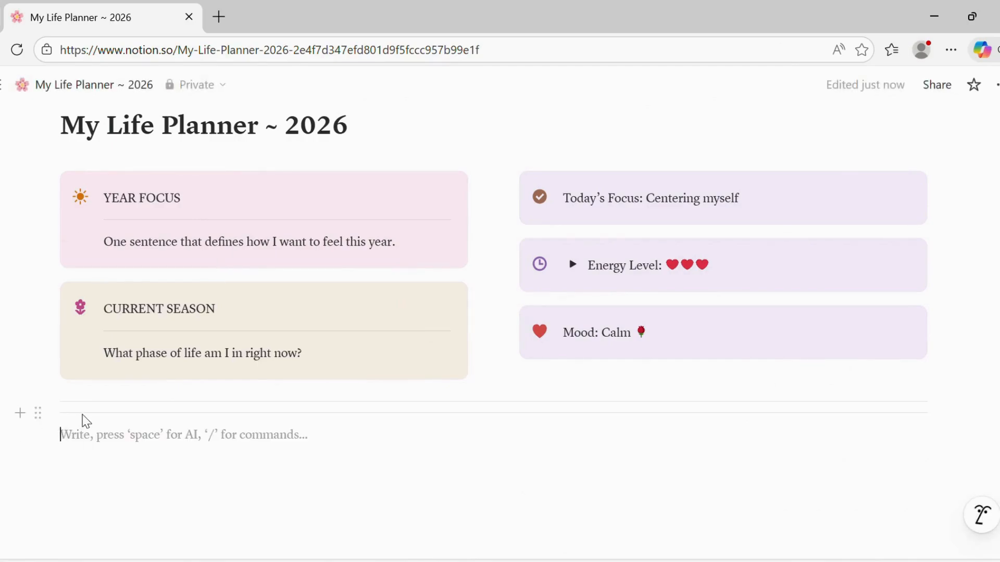
{"action": "key", "text": "BackSpace"}
{"action": "key", "text": "BackSpace"}
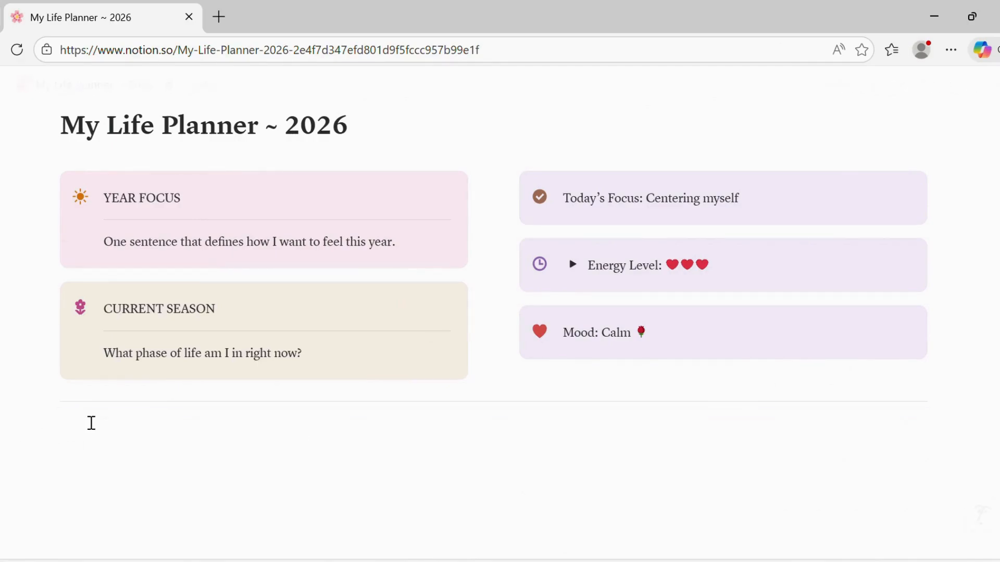
{"action": "scroll", "coordinate": [895, 360], "scroll_direction": "up", "scroll_amount": 4}
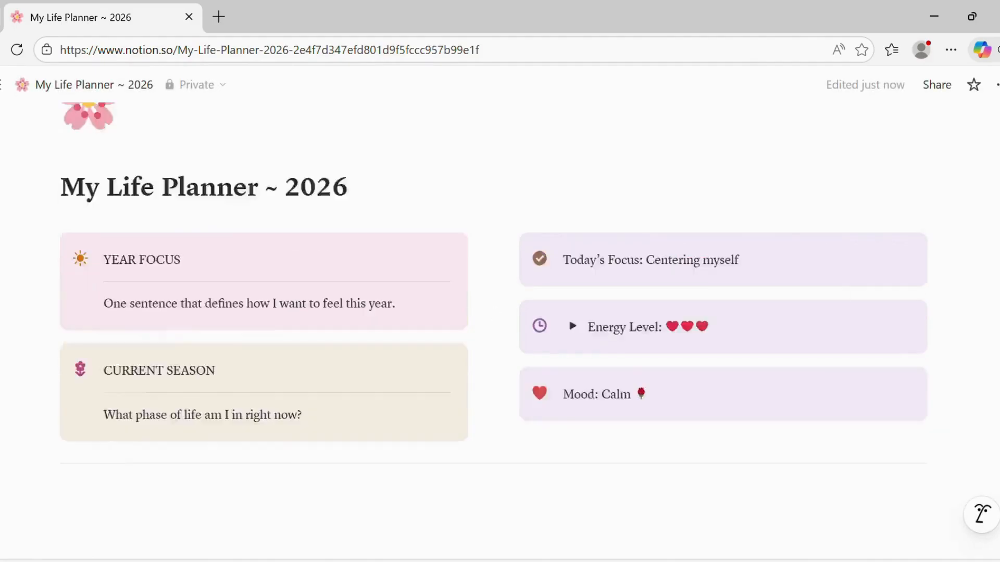
{"action": "scroll", "coordinate": [792, 461], "scroll_direction": "down", "scroll_amount": 4}
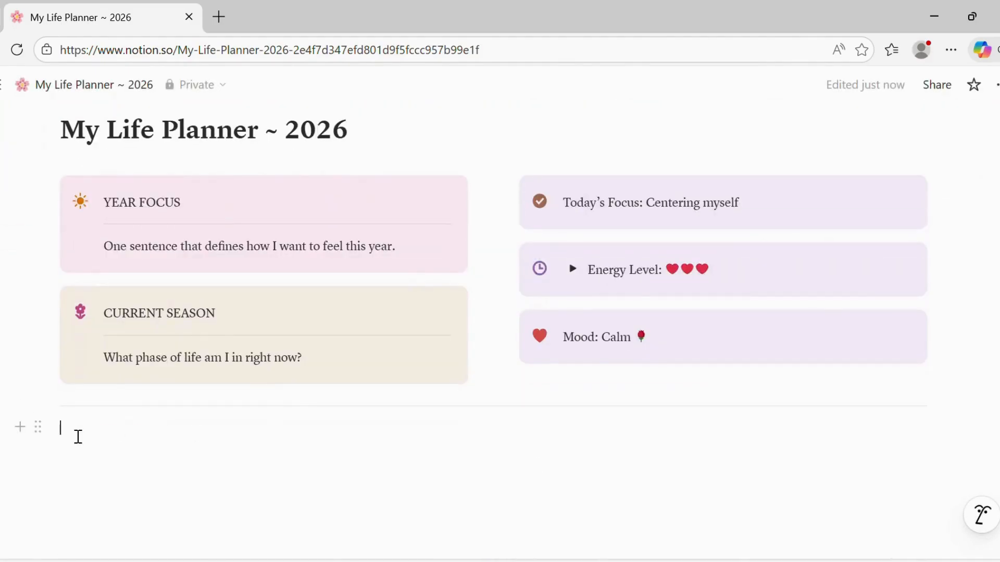
{"action": "left_click", "coordinate": [20, 428]}
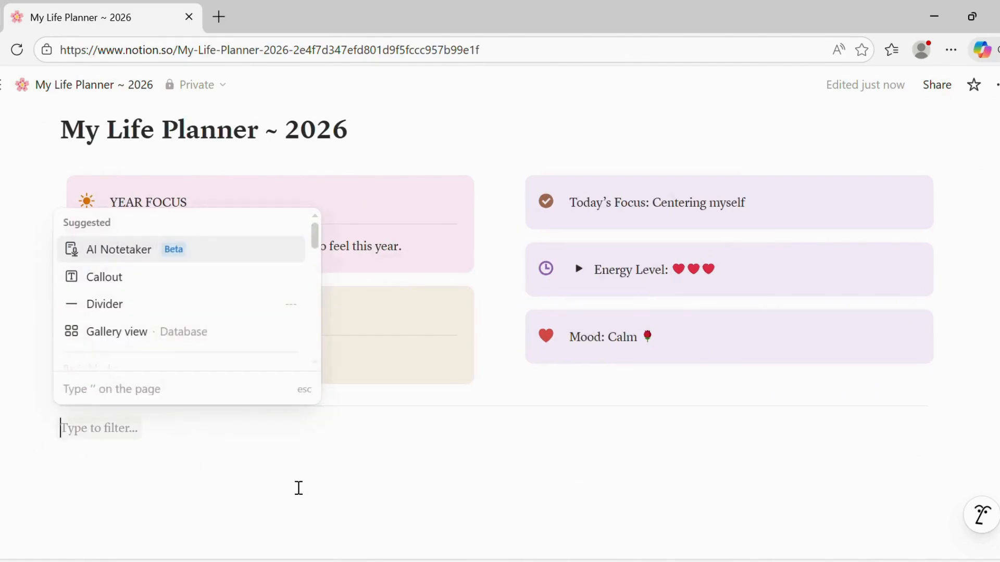
{"action": "key", "text": "Escape"}
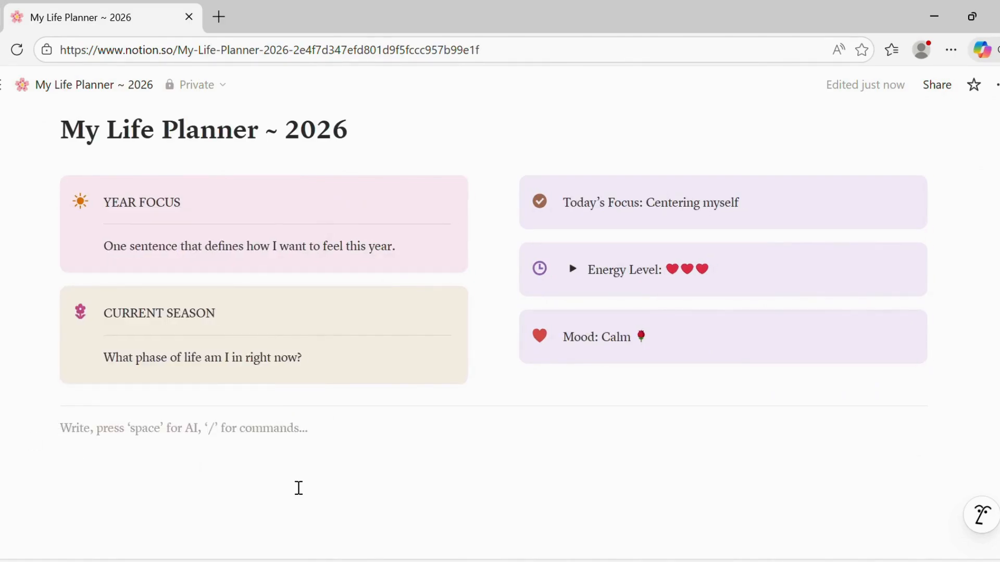
Step: Add a Heading 1 below the divider with the text "My Life Areas"
{"action": "left_click", "coordinate": [20, 430]}
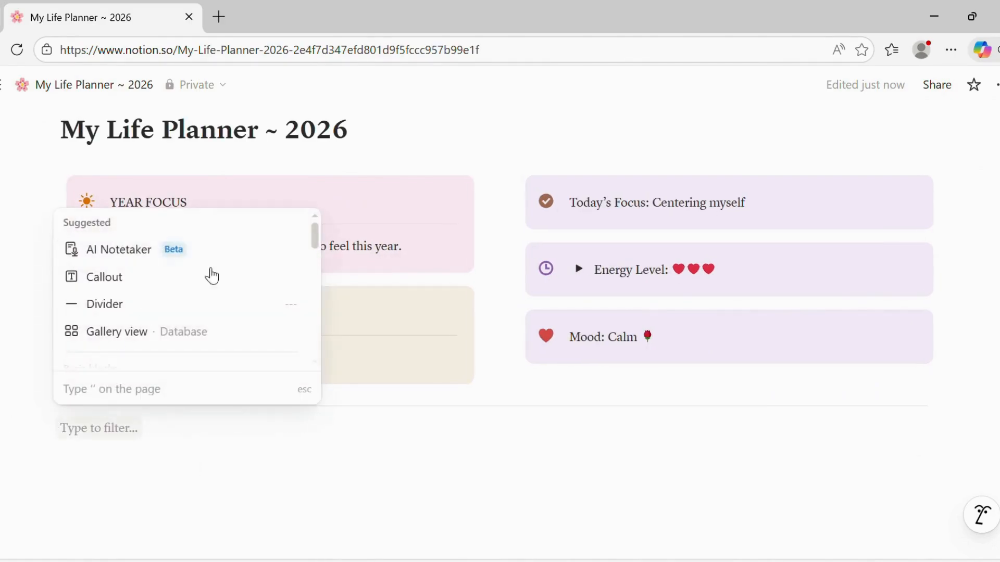
{"action": "left_click_drag", "start_coordinate": [316, 237], "coordinate": [317, 260]}
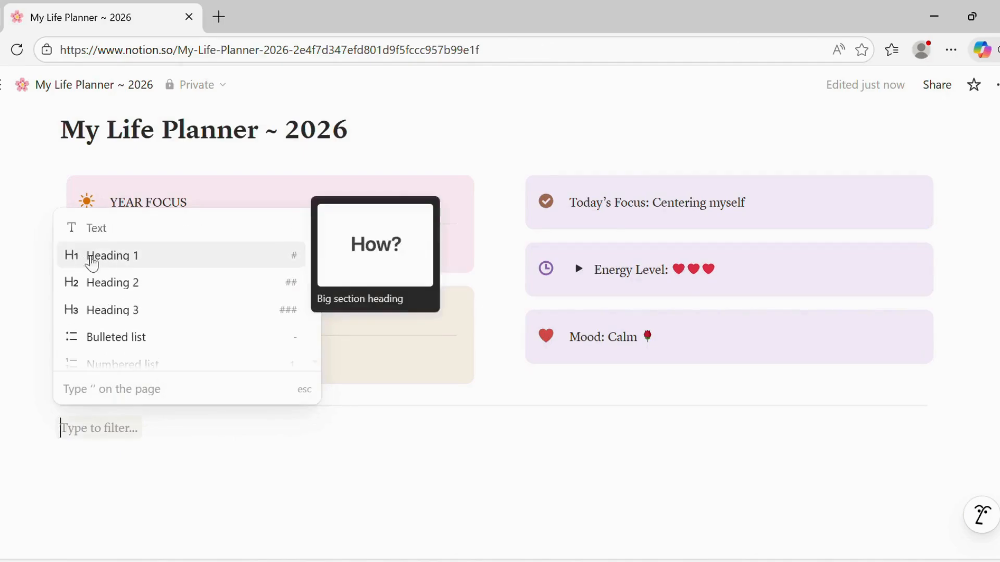
{"action": "left_click", "coordinate": [116, 264]}
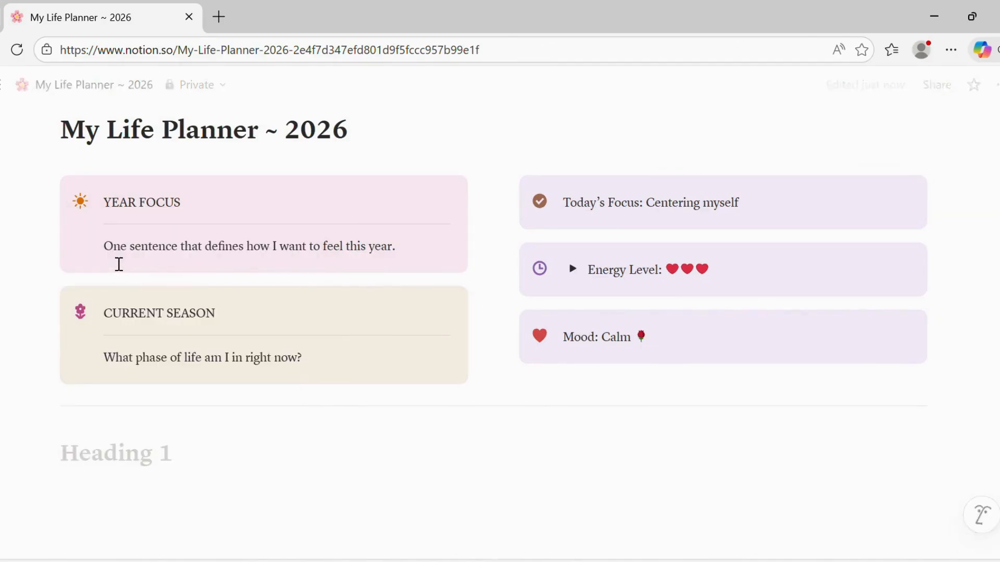
{"action": "type", "text": "My Life Areas"}
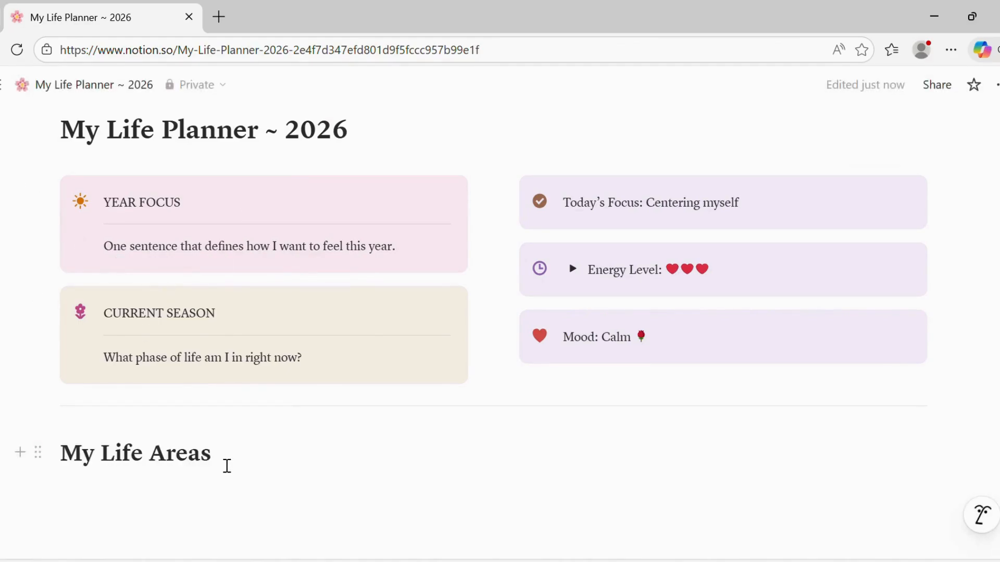
Step: Make the "My Life Areas" heading italic with purple text and shift it to the middle of the page with leading spaces
{"action": "left_click_drag", "start_coordinate": [226, 464], "coordinate": [60, 462]}
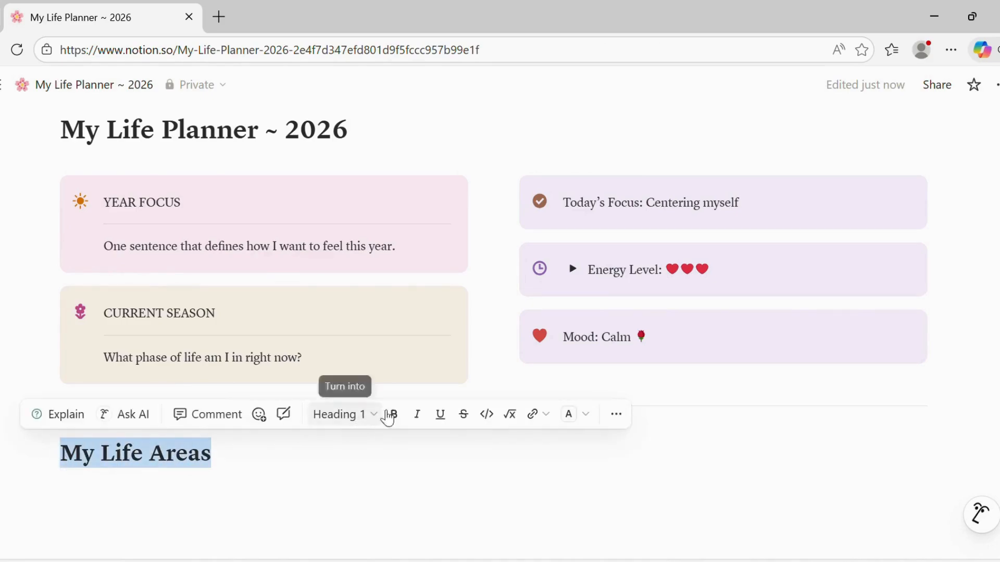
{"action": "left_click", "coordinate": [429, 420]}
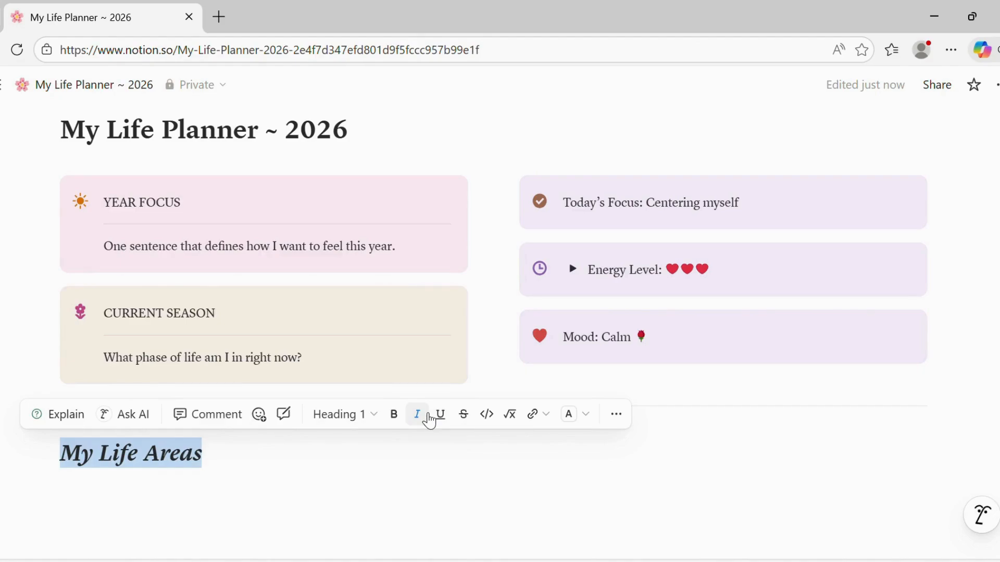
{"action": "left_click", "coordinate": [589, 417]}
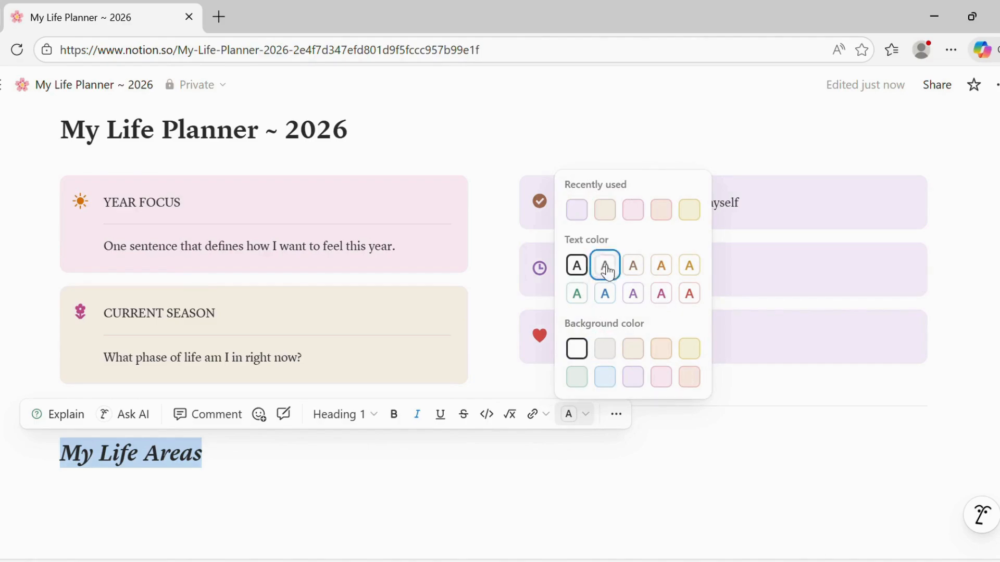
{"action": "left_click", "coordinate": [634, 295]}
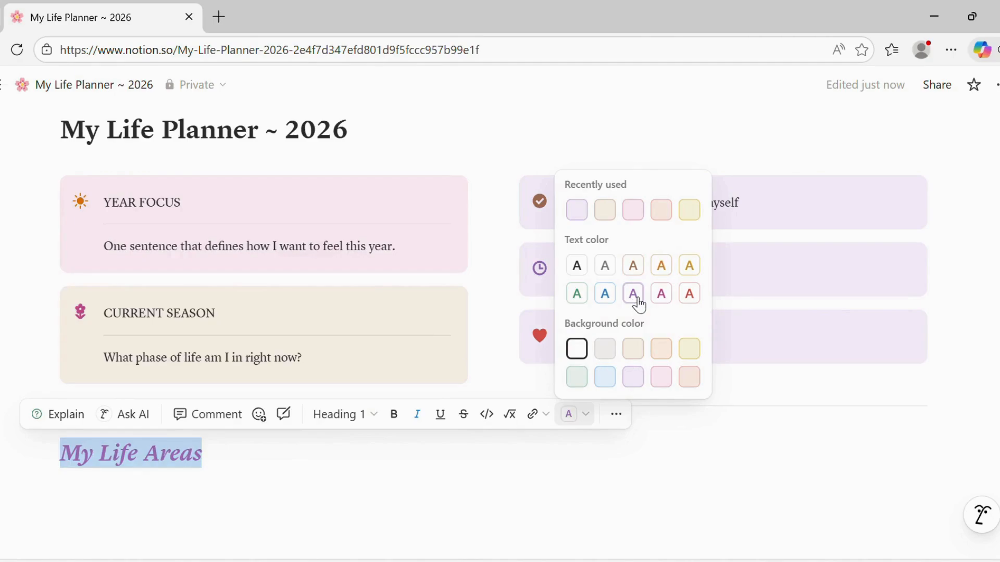
{"action": "left_click", "coordinate": [379, 509]}
{"action": "left_click", "coordinate": [68, 461]}
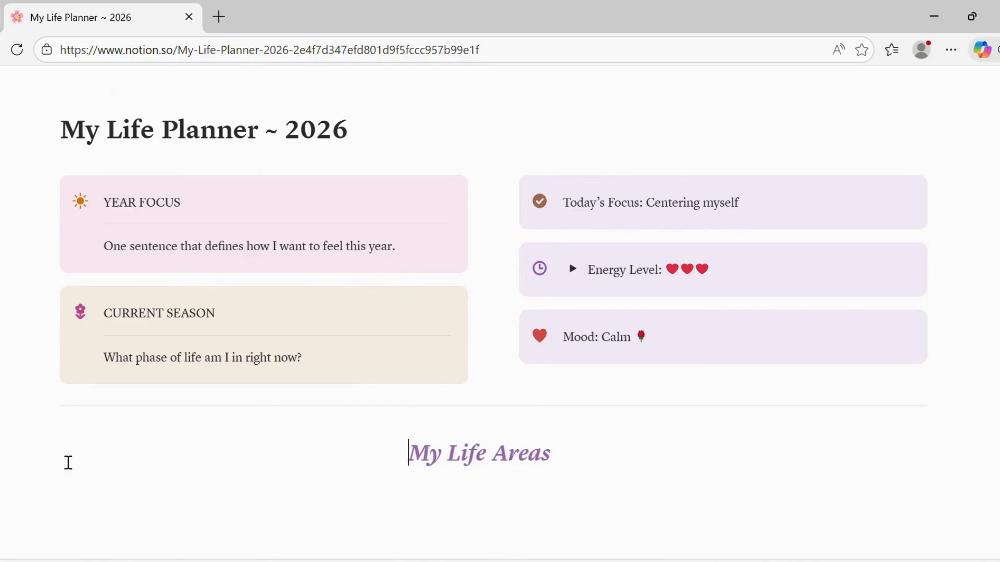
Step: Add a Heading 2 under "My Life Areas" reading "~ Clarity before productivity ~"
{"action": "key", "text": "Return"}
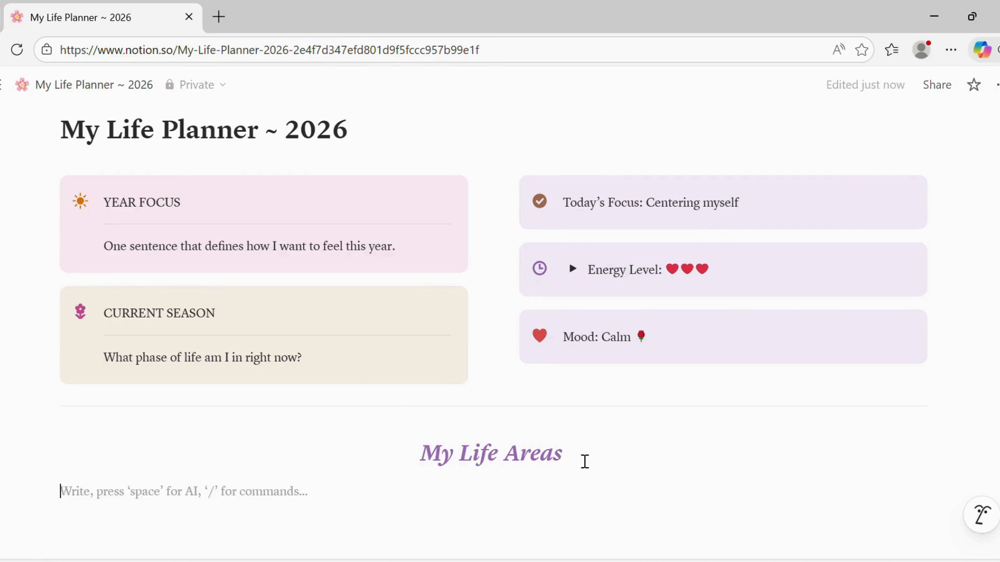
{"action": "left_click", "coordinate": [31, 499]}
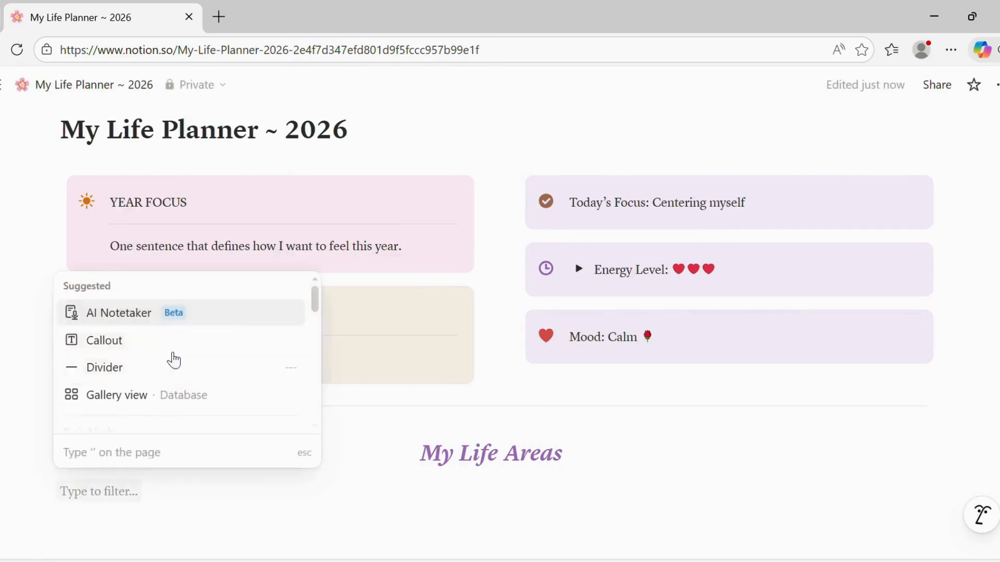
{"action": "left_click_drag", "start_coordinate": [316, 306], "coordinate": [252, 347]}
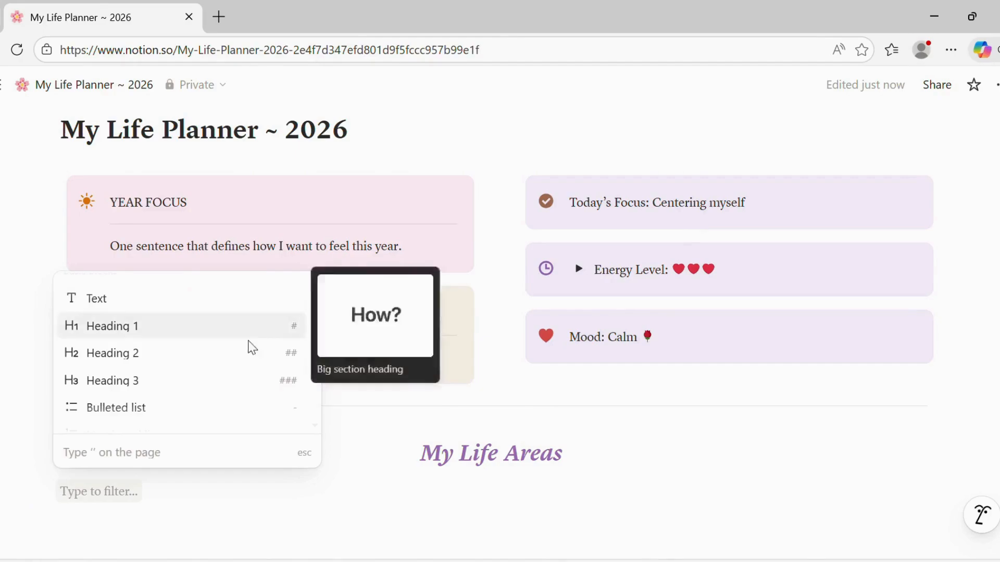
{"action": "left_click", "coordinate": [227, 360]}
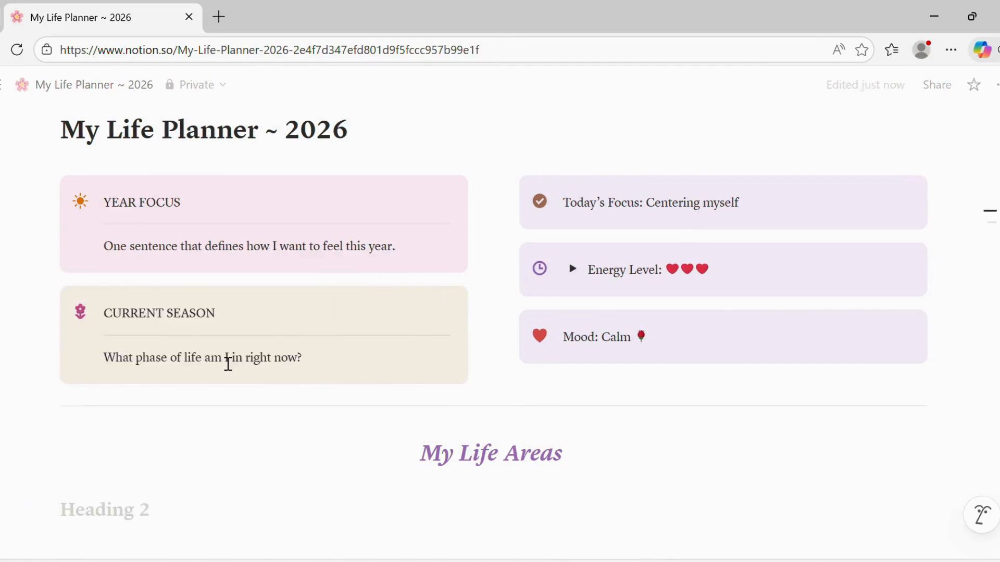
{"action": "type", "text": "~ Clarity before "}
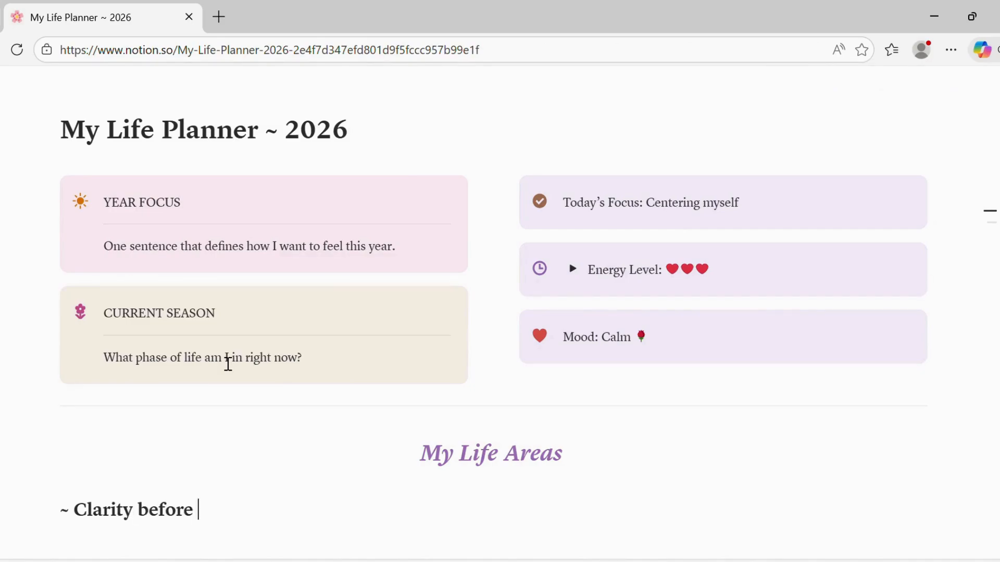
{"action": "type", "text": "productiovivity"}
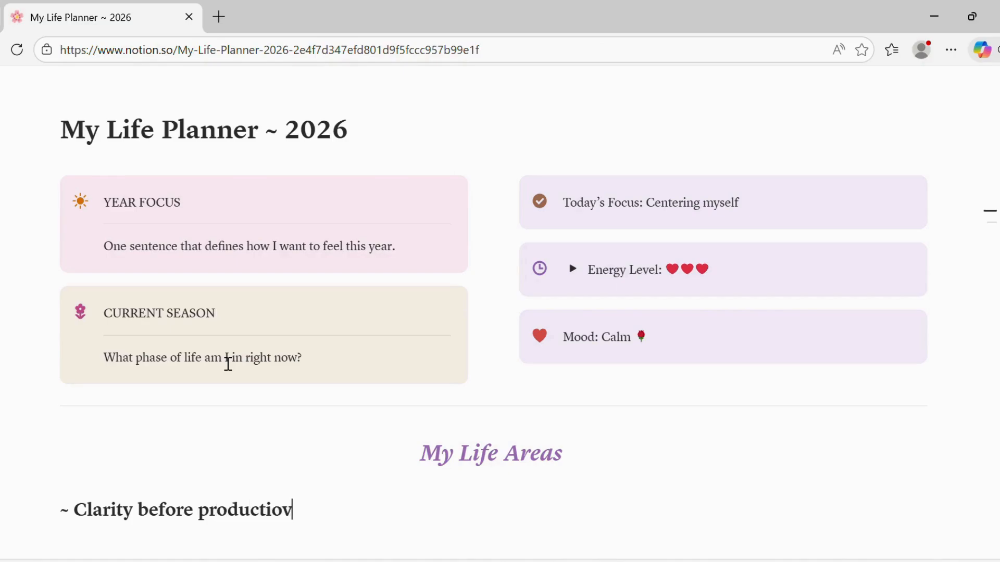
{"action": "key", "text": "BackSpace"}
{"action": "key", "text": "BackSpace"}
{"action": "key", "text": "BackSpace"}
{"action": "key", "text": "BackSpace"}
{"action": "key", "text": "BackSpace"}
{"action": "key", "text": "BackSpace"}
{"action": "key", "text": "BackSpace"}
Step: Turn the "~ Clarity before productivity ~" line into a Heading 3
{"action": "left_click_drag", "start_coordinate": [330, 515], "coordinate": [69, 519]}
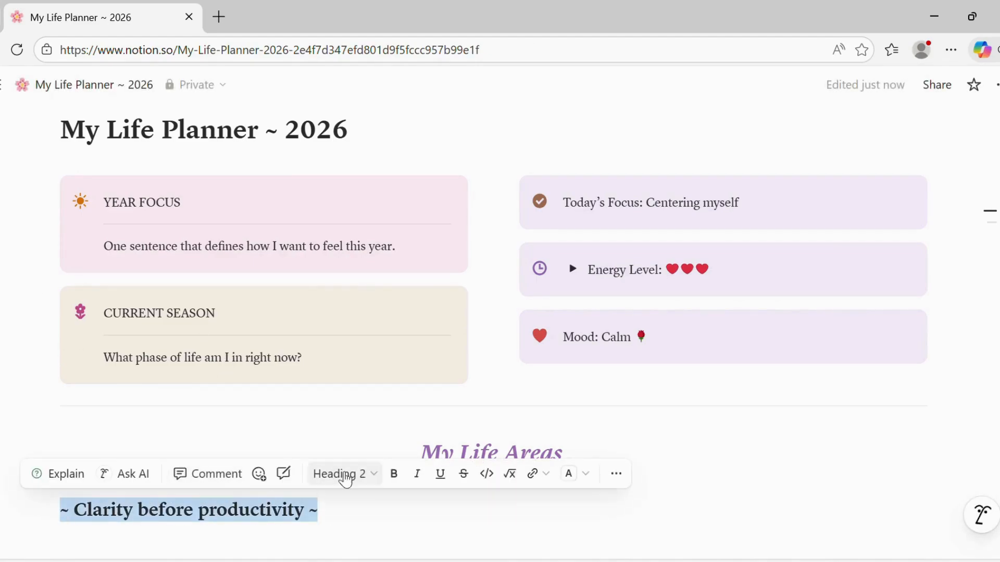
{"action": "left_click", "coordinate": [371, 475]}
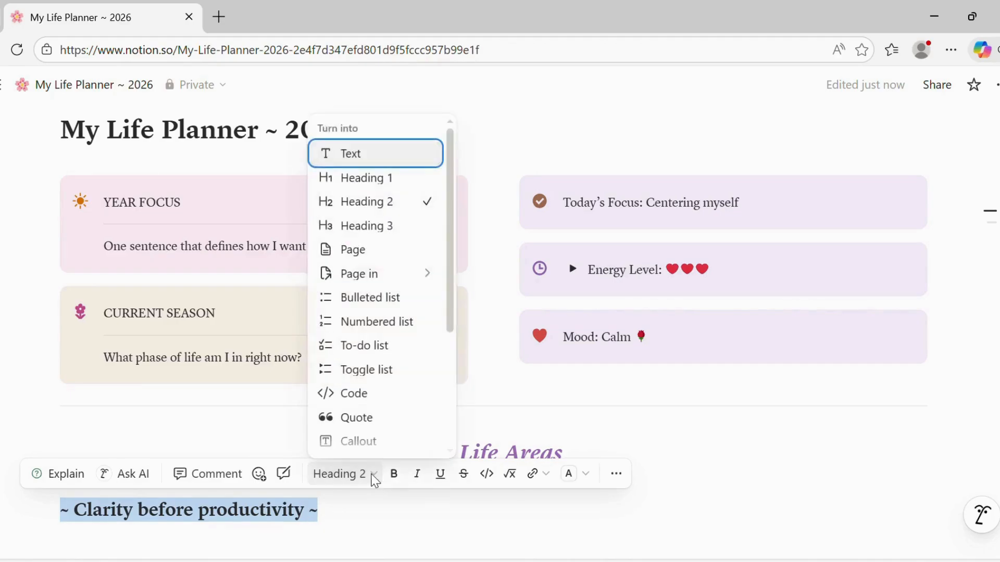
{"action": "left_click", "coordinate": [386, 228]}
{"action": "key", "text": "Escape"}
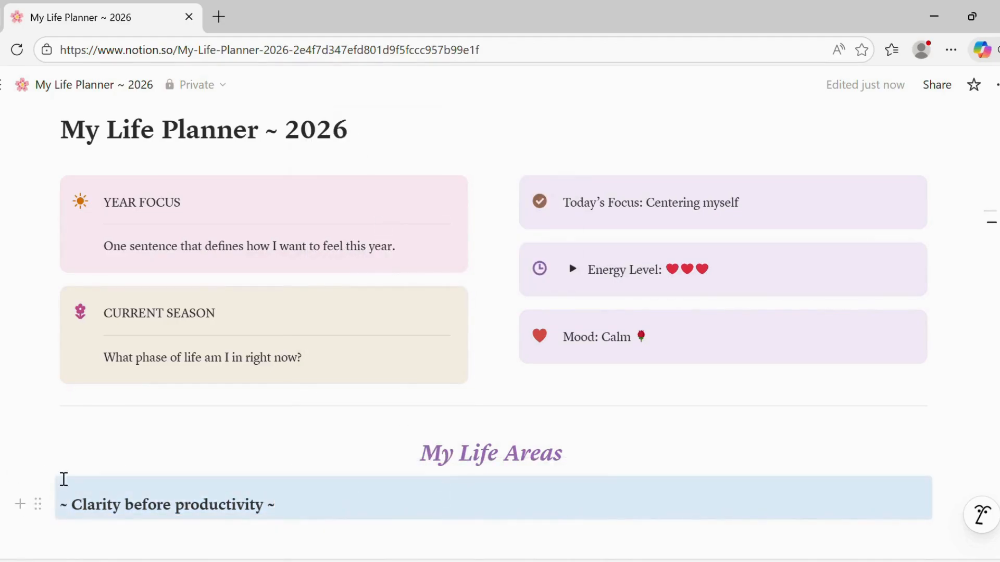
Step: Shift the "~ Clarity before productivity ~" line to the middle of the page with leading spaces and make it italic with gray text
{"action": "left_click", "coordinate": [77, 461]}
{"action": "left_click", "coordinate": [67, 514]}
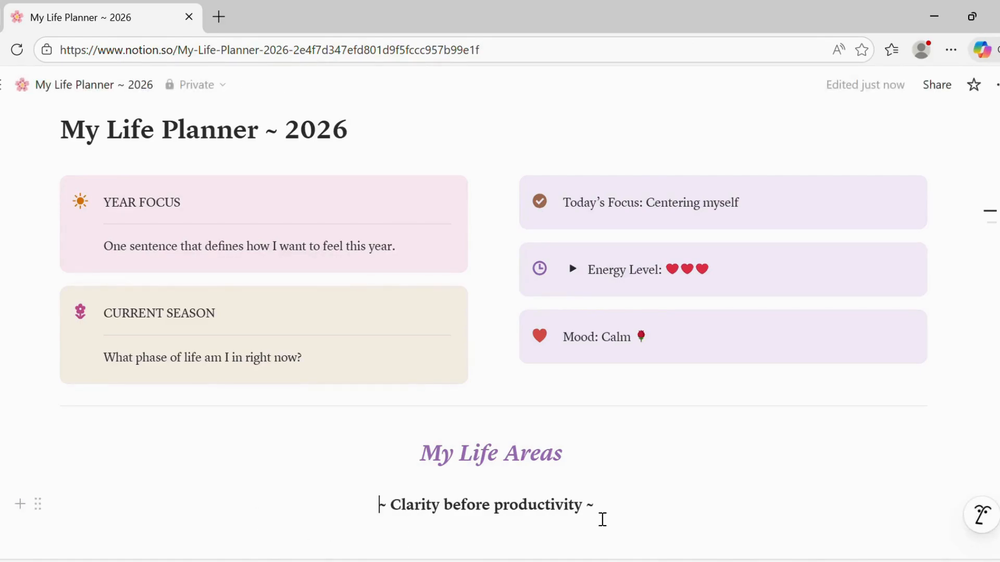
{"action": "left_click_drag", "start_coordinate": [619, 518], "coordinate": [382, 520]}
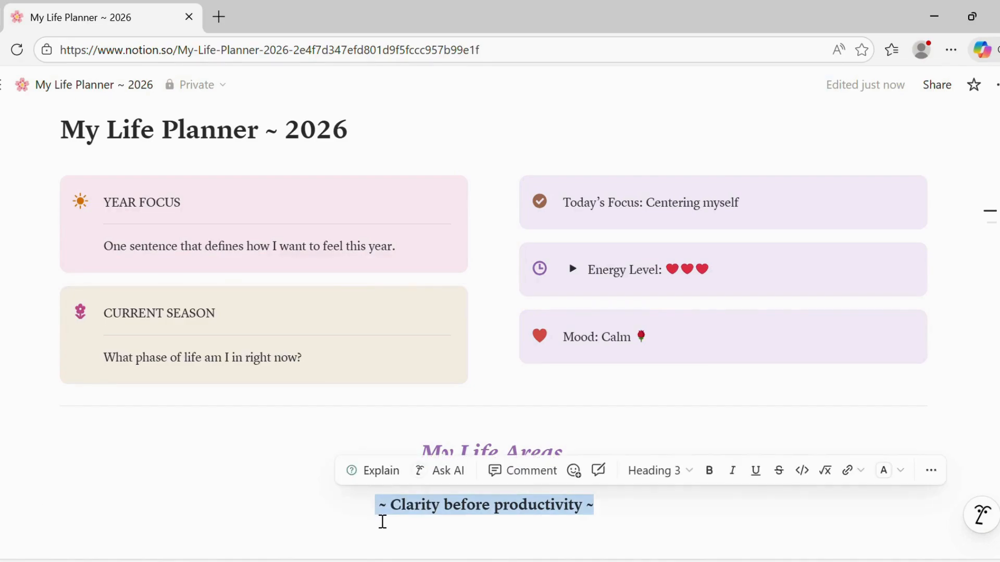
{"action": "left_click", "coordinate": [738, 475]}
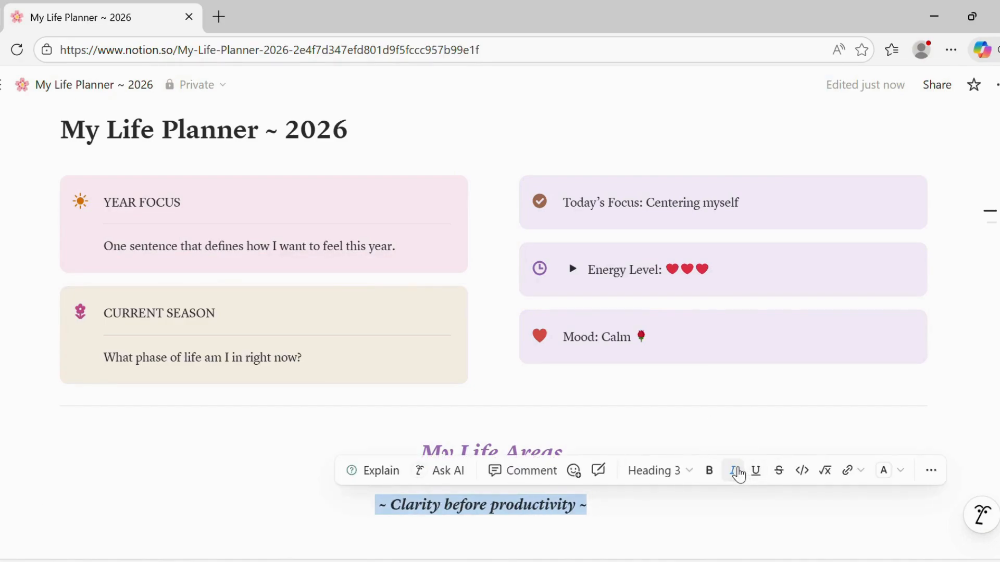
{"action": "left_click", "coordinate": [900, 473]}
{"action": "left_click", "coordinate": [912, 328]}
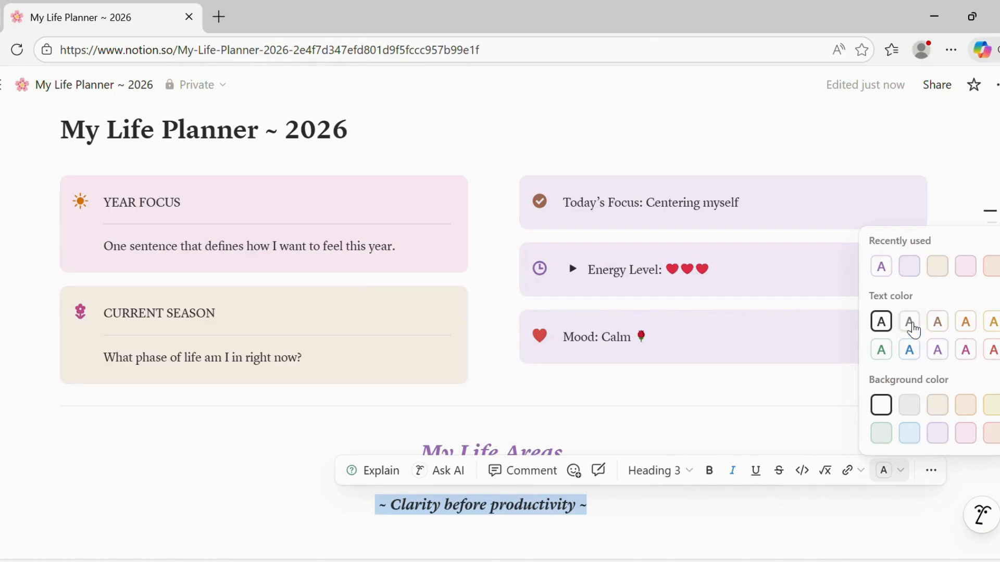
{"action": "left_click", "coordinate": [757, 527]}
{"action": "left_click", "coordinate": [61, 130]}
{"action": "scroll", "coordinate": [61, 130], "scroll_direction": "up", "scroll_amount": 4}
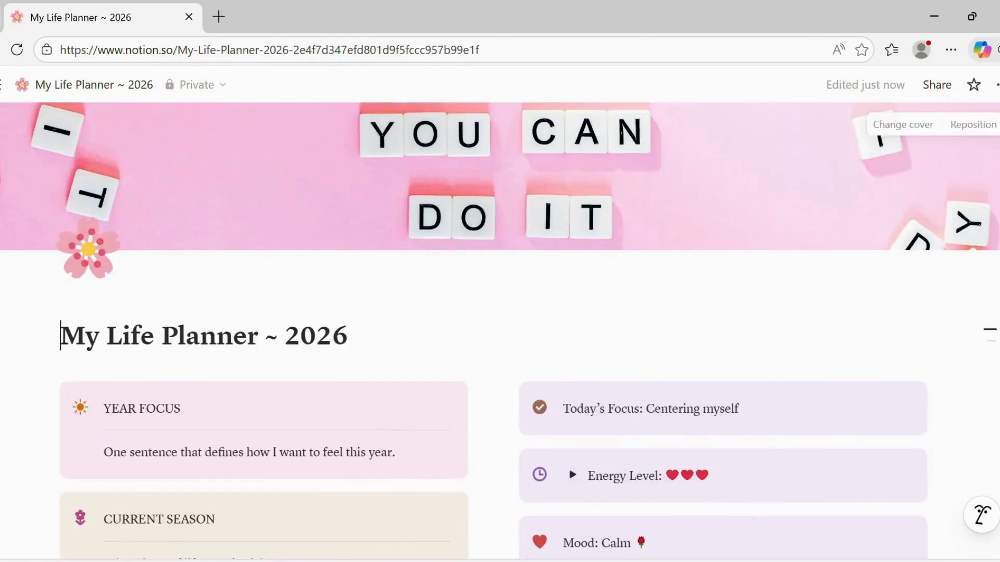
{"action": "scroll", "coordinate": [493, 312], "scroll_direction": "down", "scroll_amount": 6}
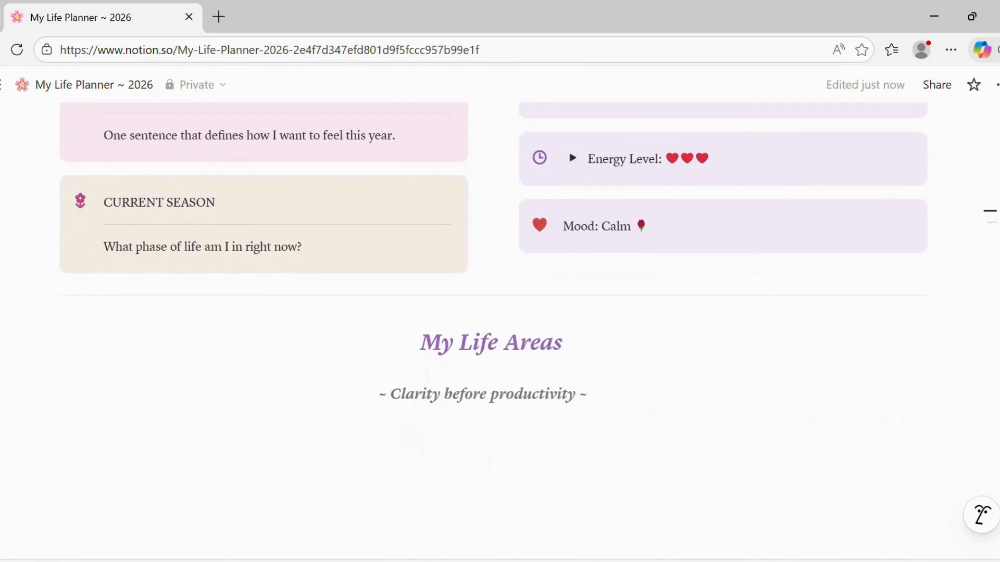
{"action": "scroll", "coordinate": [253, 257], "scroll_direction": "up", "scroll_amount": 5}
{"action": "scroll", "coordinate": [613, 406], "scroll_direction": "down", "scroll_amount": 5}
Step: Insert a gallery view database below the "~ Clarity before productivity ~" line
{"action": "key", "text": "Return"}
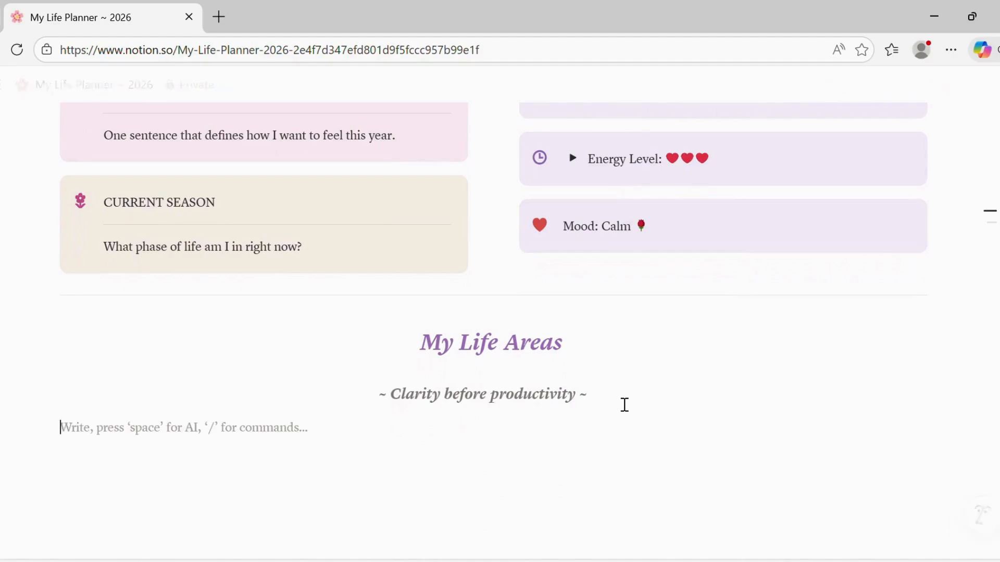
{"action": "left_click", "coordinate": [21, 428]}
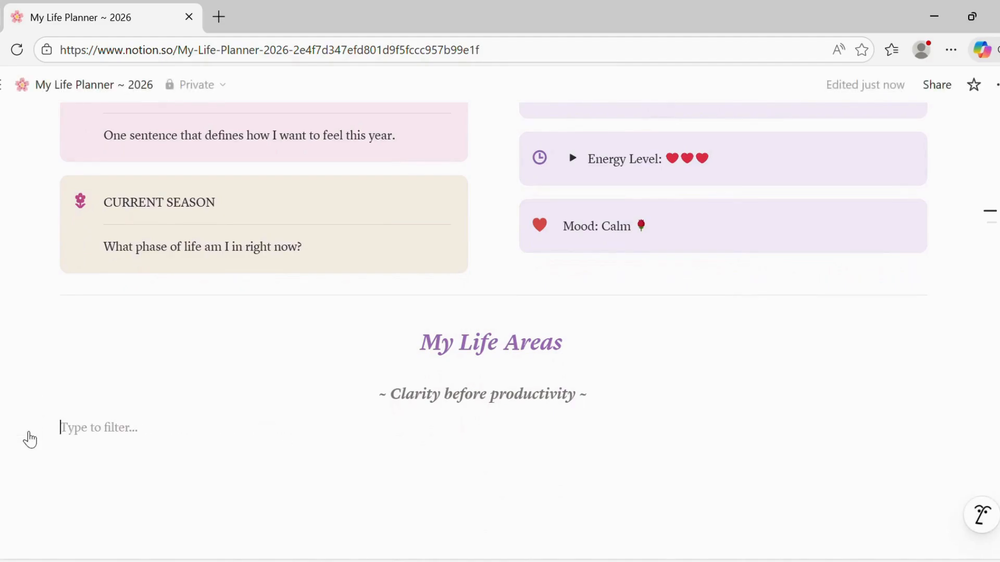
{"action": "left_click_drag", "start_coordinate": [317, 245], "coordinate": [324, 363]}
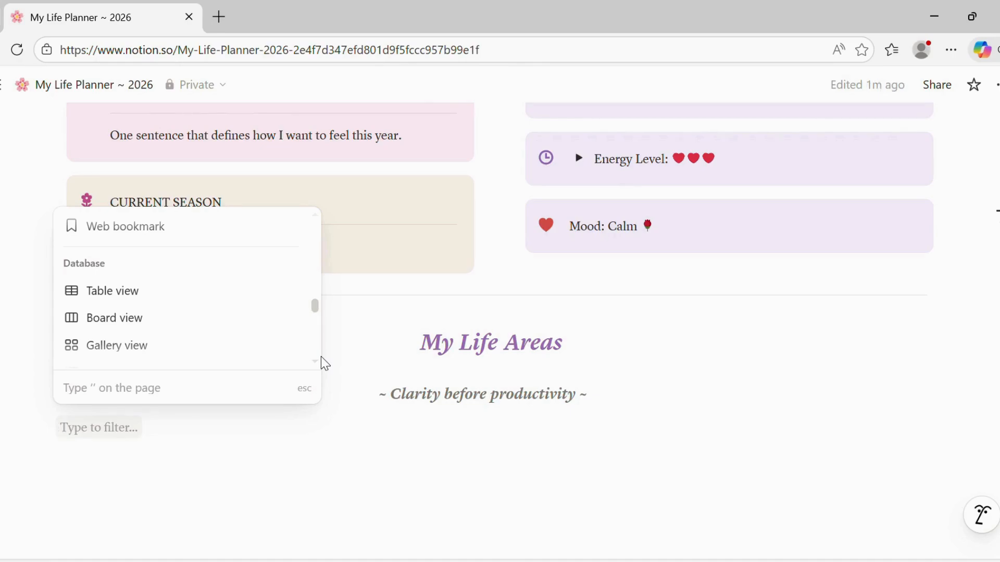
{"action": "left_click_drag", "start_coordinate": [318, 308], "coordinate": [320, 312]}
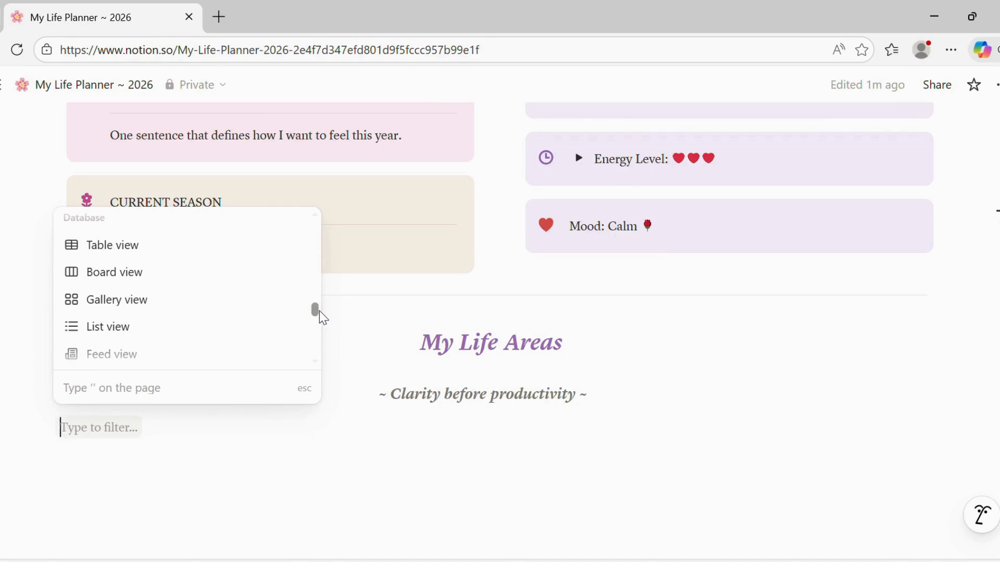
{"action": "left_click", "coordinate": [100, 307]}
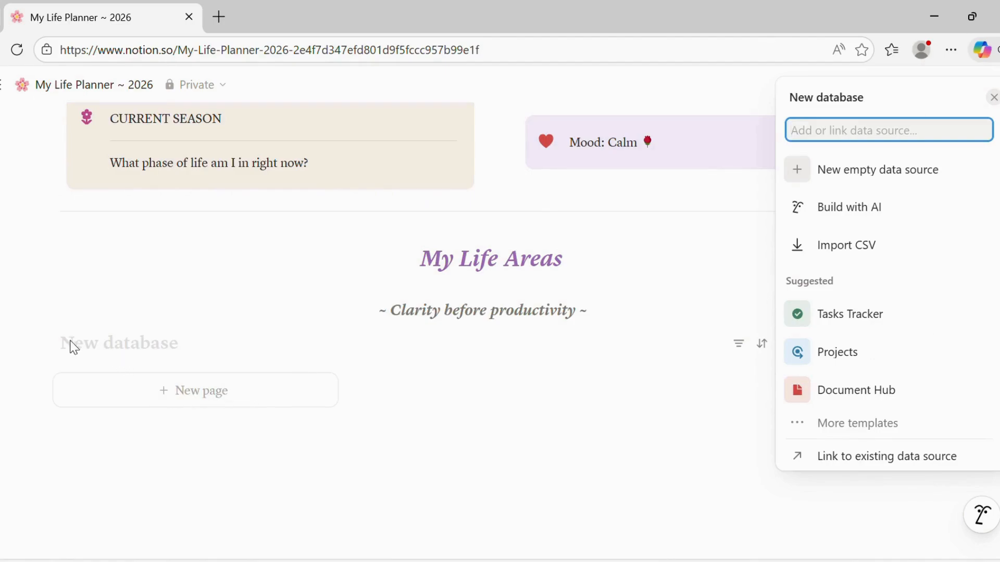
Step: Dismiss the data source choices and title the new gallery database "Let's get these areas in check babe!!"
{"action": "left_click", "coordinate": [86, 359]}
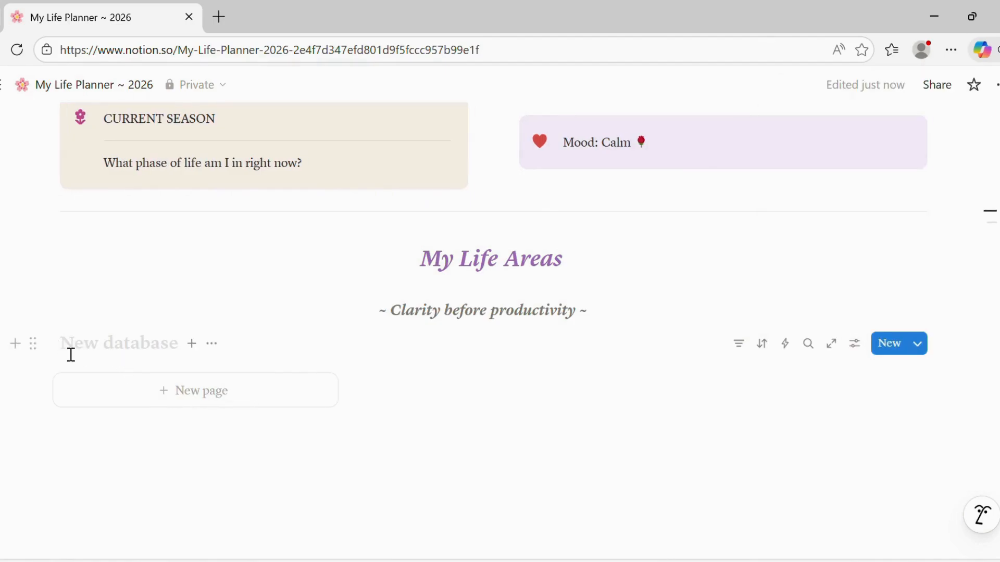
{"action": "type", "text": "L"}
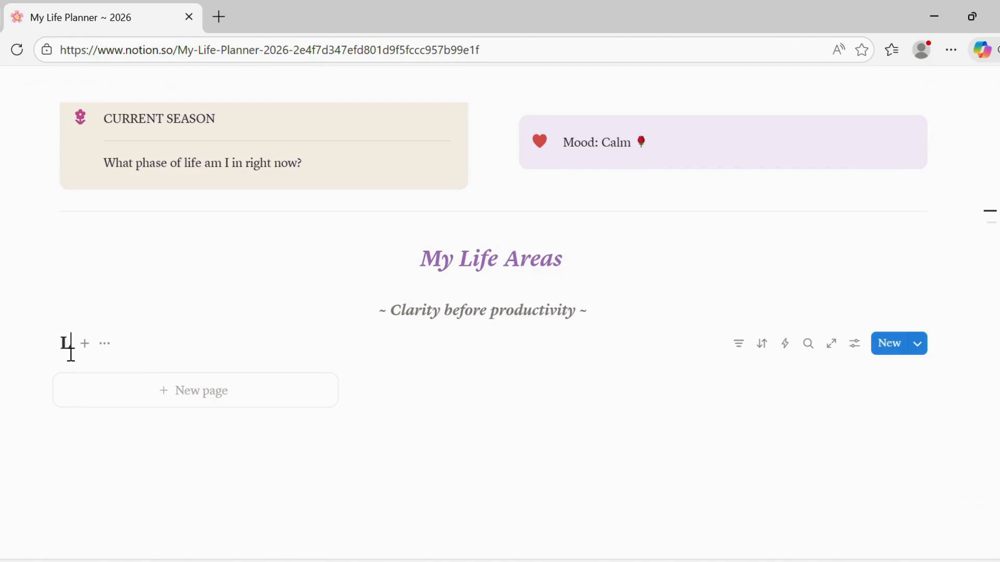
{"action": "type", "text": "et's get thes"}
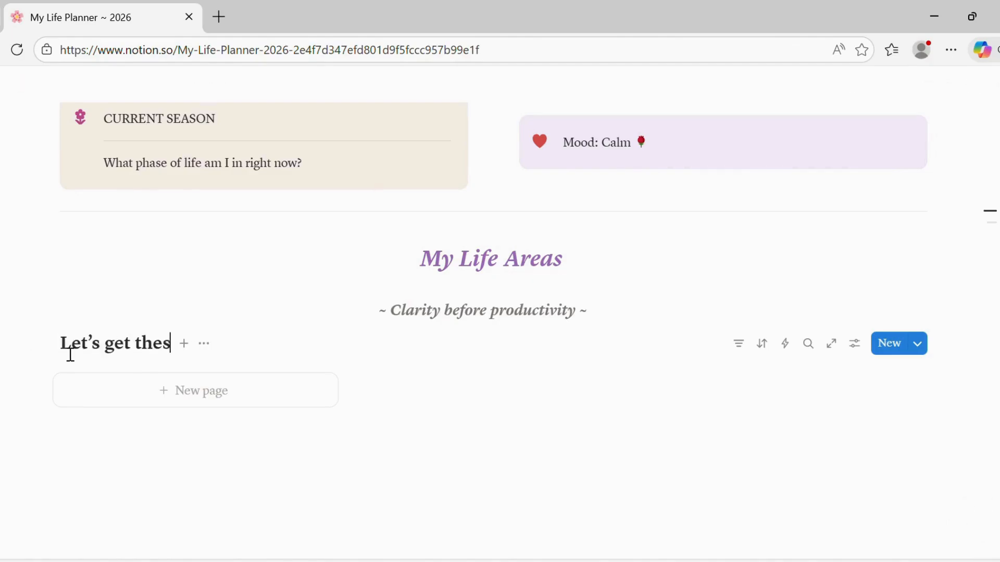
{"action": "type", "text": "e areas in "}
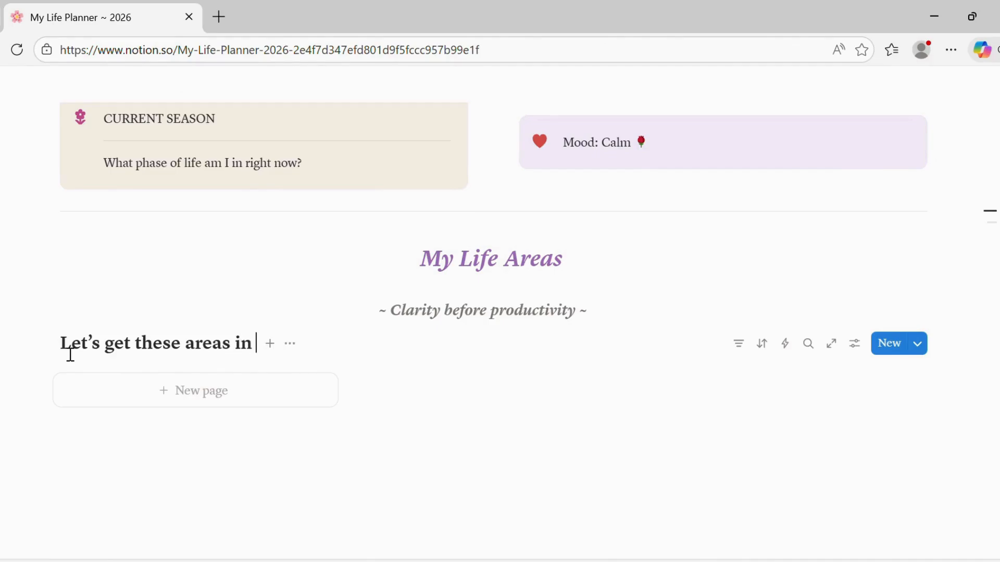
{"action": "type", "text": "check babe!!"}
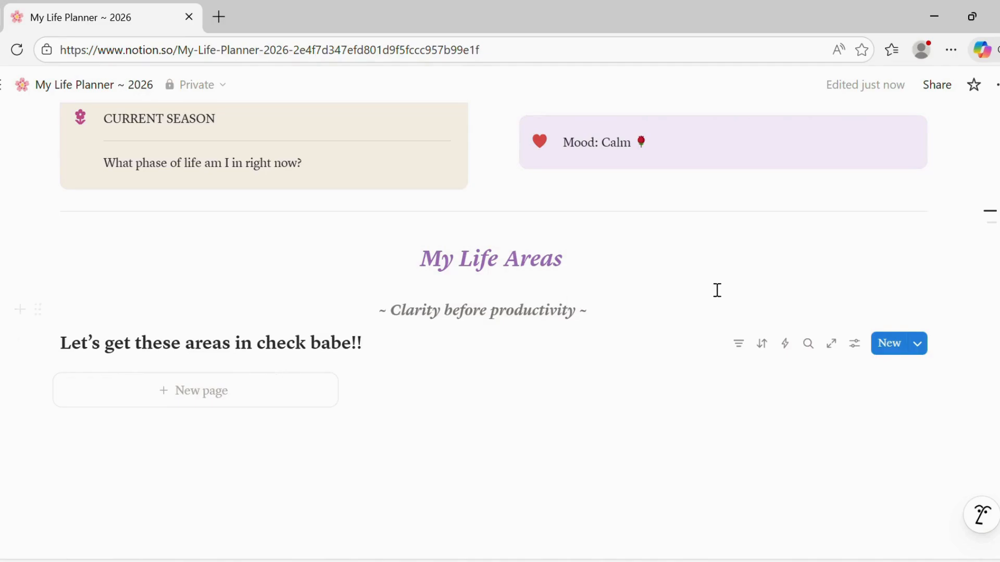
Step: Add a blank line between the "~ Clarity before productivity ~" heading and the gallery database
{"action": "key", "text": "Return"}
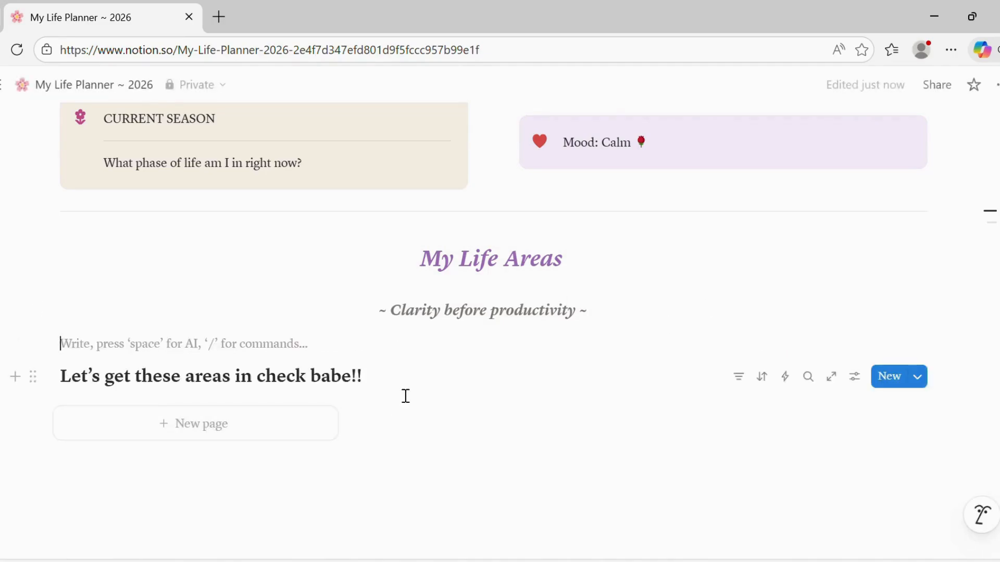
{"action": "left_click", "coordinate": [376, 378]}
{"action": "left_click", "coordinate": [394, 462]}
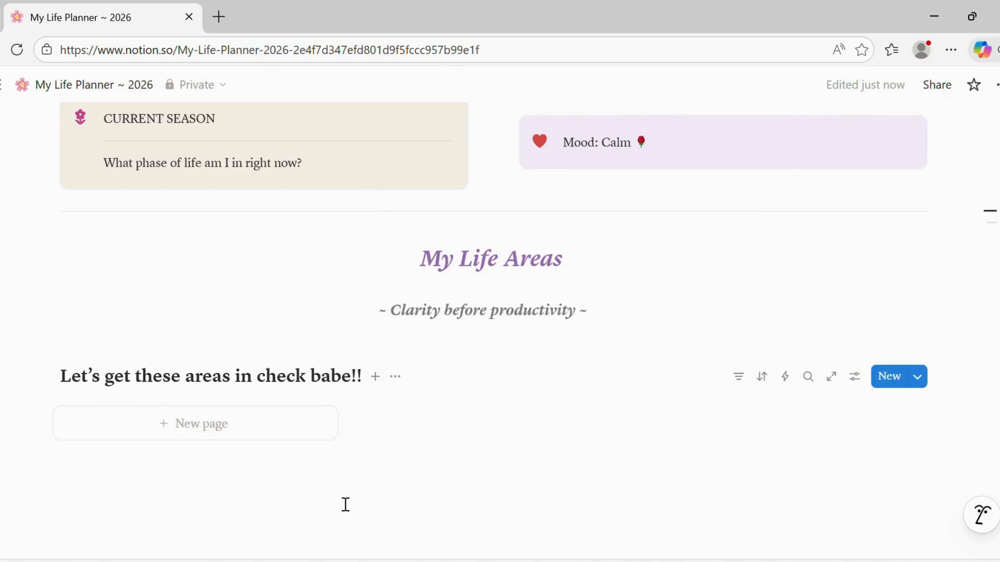
Step: Create a new page in the gallery database and title it "Health"
{"action": "left_click", "coordinate": [190, 431]}
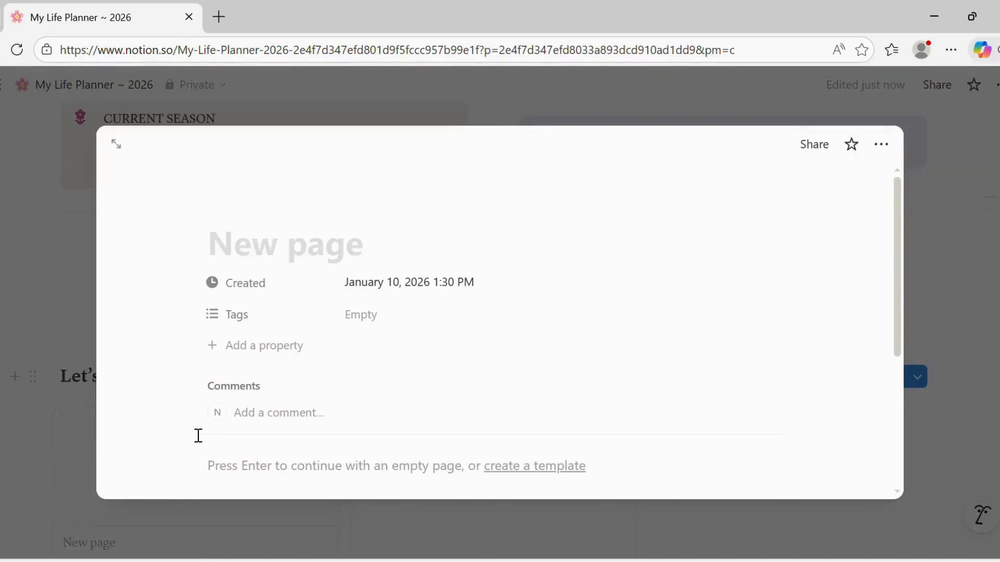
{"action": "left_click", "coordinate": [980, 177]}
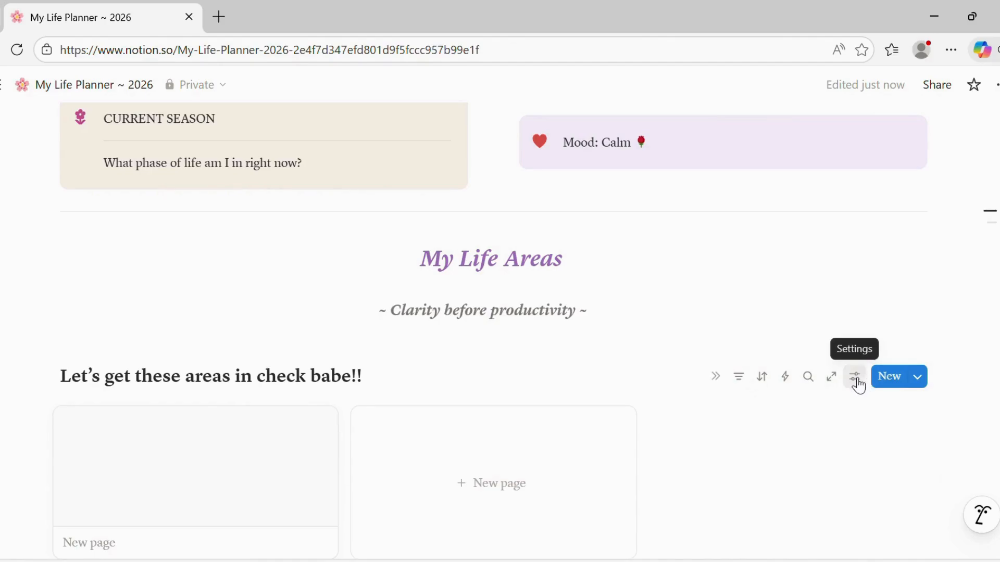
{"action": "left_click", "coordinate": [170, 495]}
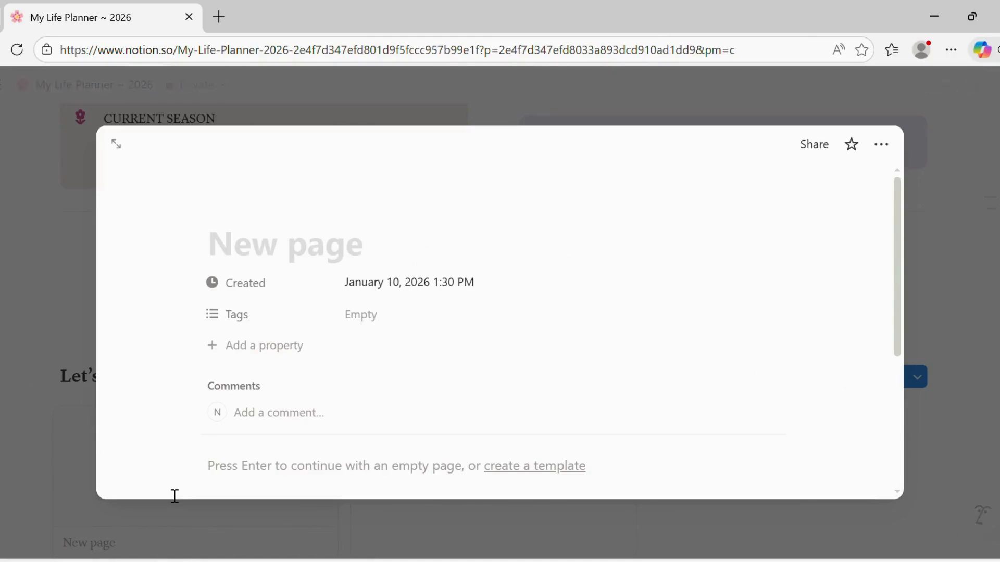
{"action": "type", "text": "Health"}
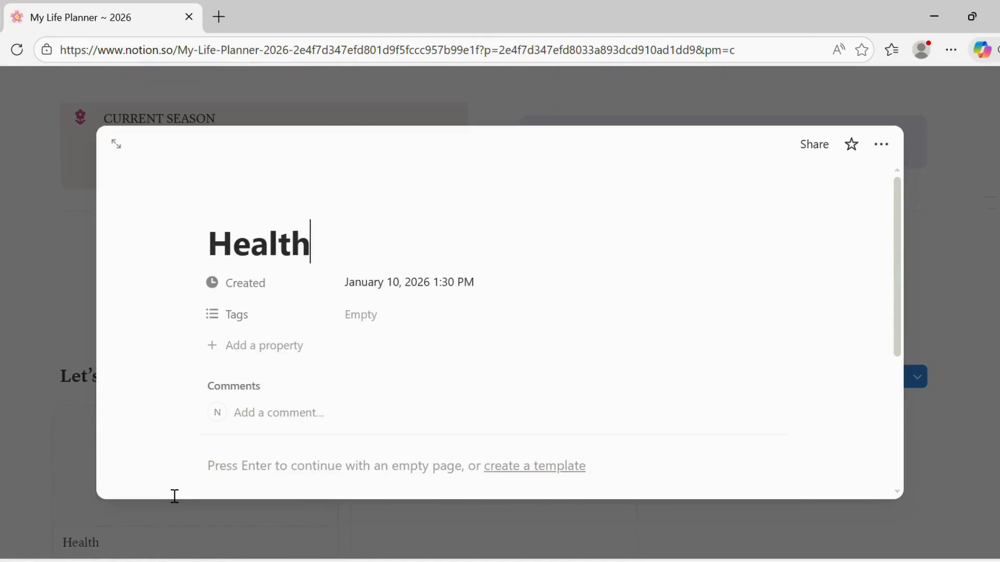
Step: Give the Health page a cover by searching Unsplash for "green" and picking the single leaf on a plain olive-green background
{"action": "mouse_move", "coordinate": [245, 217]}
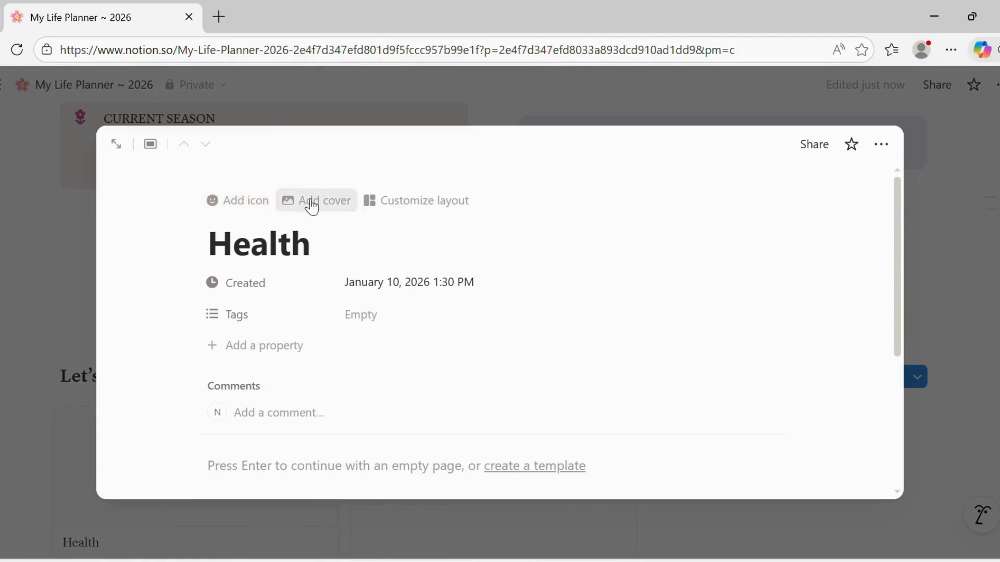
{"action": "left_click", "coordinate": [330, 208]}
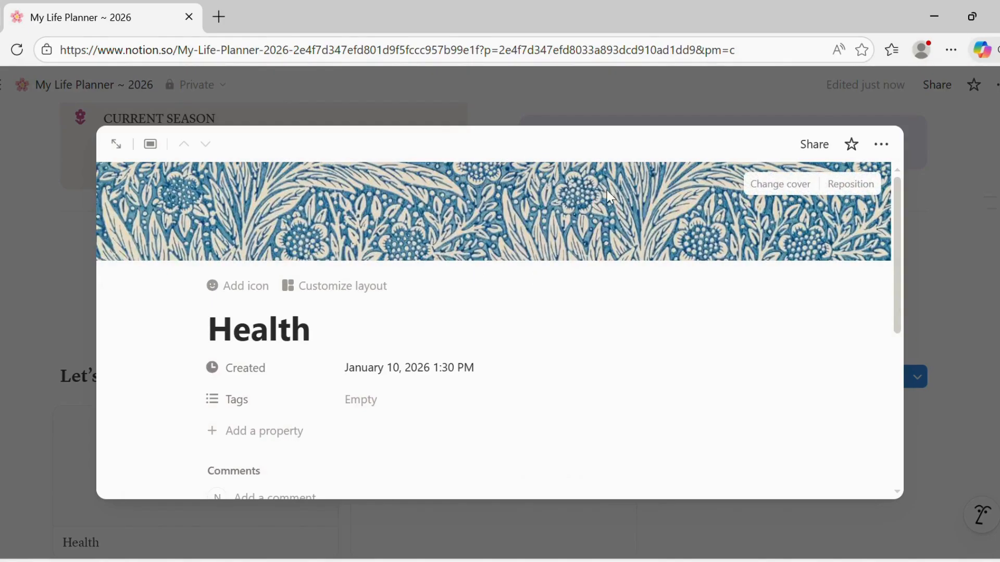
{"action": "left_click", "coordinate": [770, 188]}
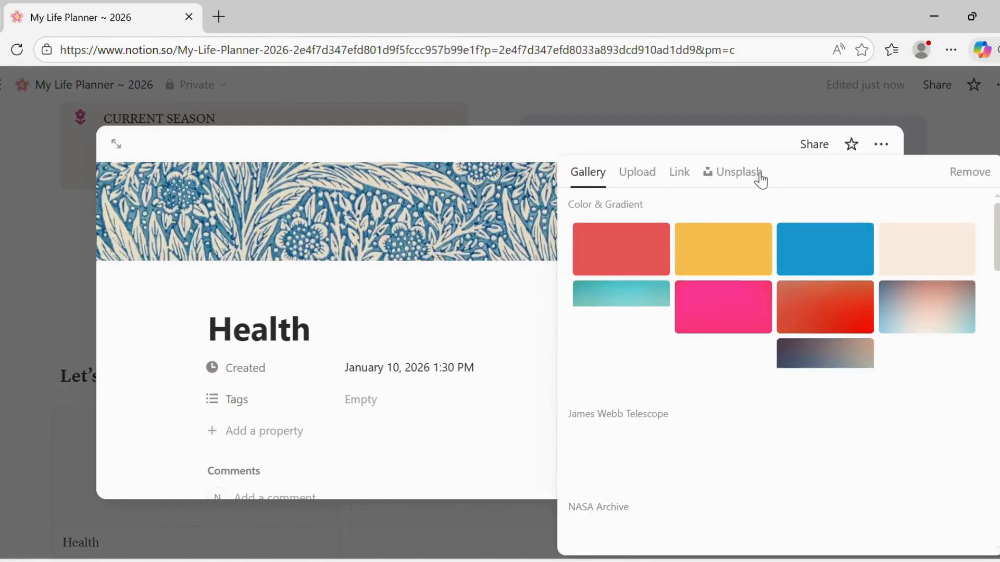
{"action": "left_click", "coordinate": [748, 173]}
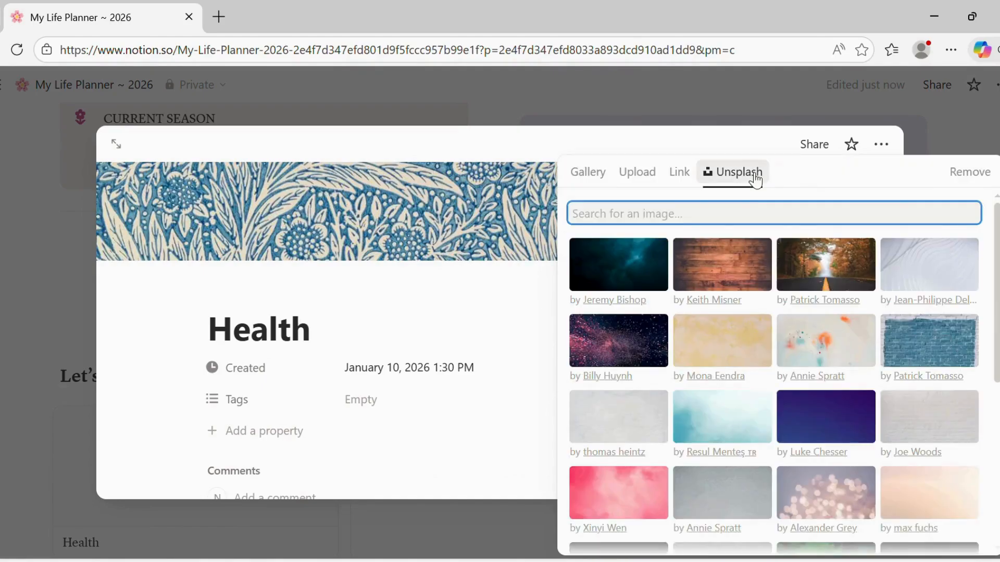
{"action": "type", "text": "green"}
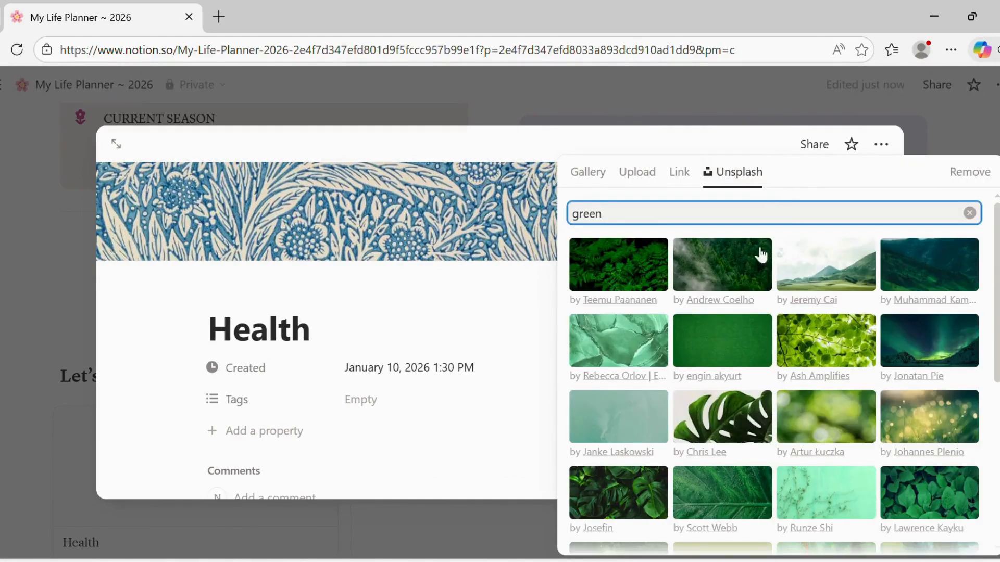
{"action": "scroll", "coordinate": [991, 269], "scroll_direction": "down", "scroll_amount": 5}
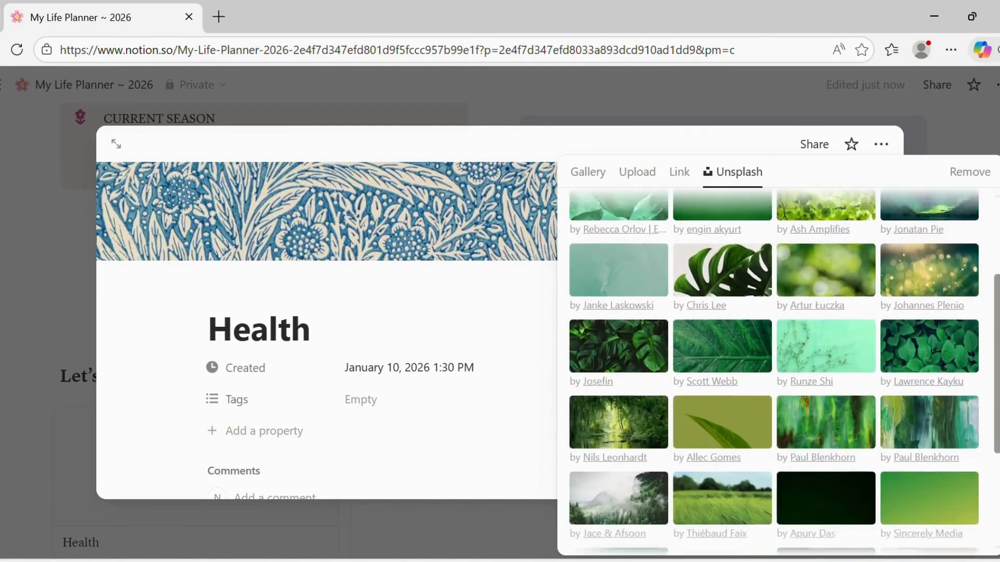
{"action": "scroll", "coordinate": [746, 373], "scroll_direction": "down", "scroll_amount": 1}
{"action": "scroll", "coordinate": [746, 373], "scroll_direction": "up", "scroll_amount": 2}
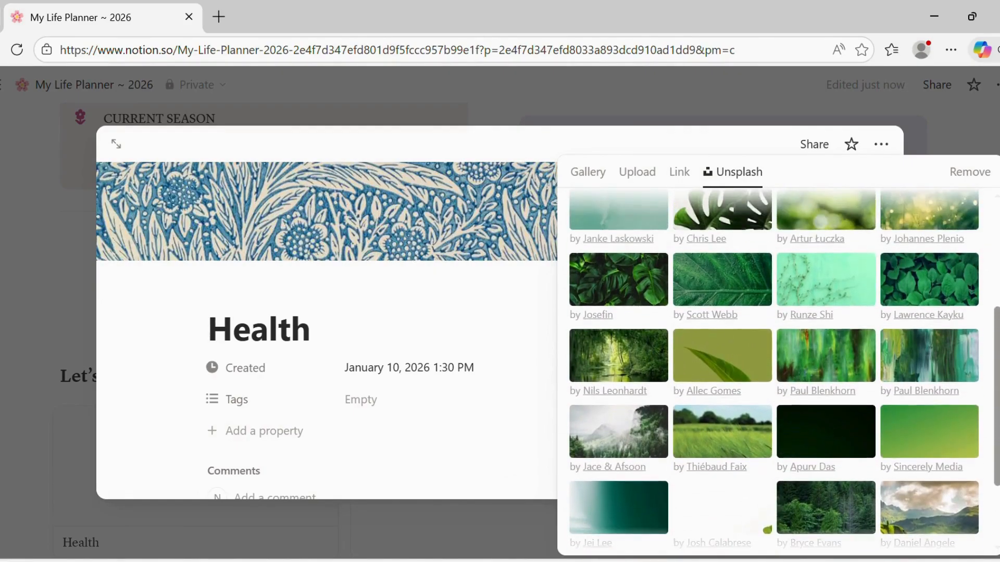
{"action": "left_click", "coordinate": [745, 373]}
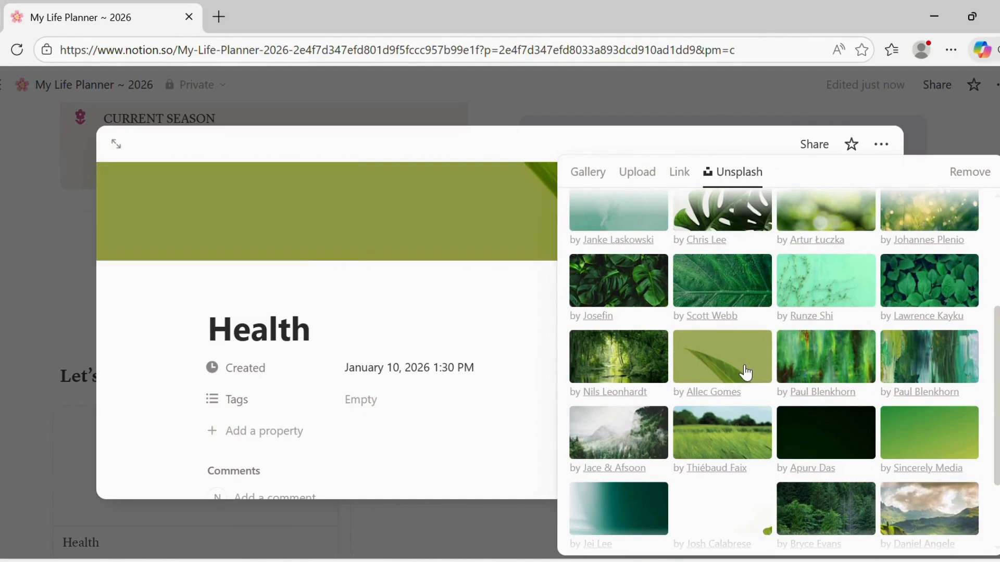
{"action": "left_click", "coordinate": [504, 361]}
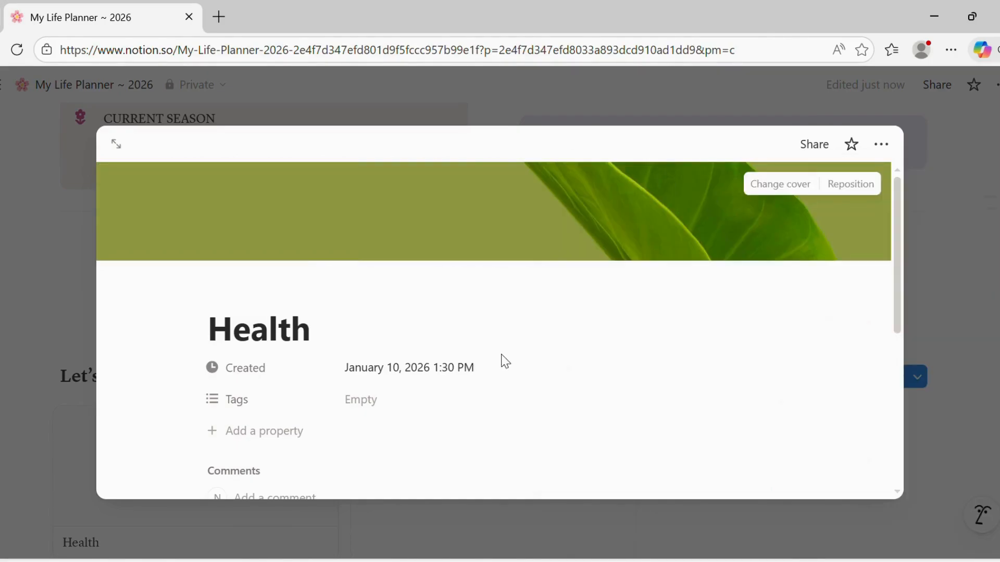
Step: Reposition the Health page's cover by moving the leaf image slightly downward, and save the position
{"action": "left_click", "coordinate": [859, 184]}
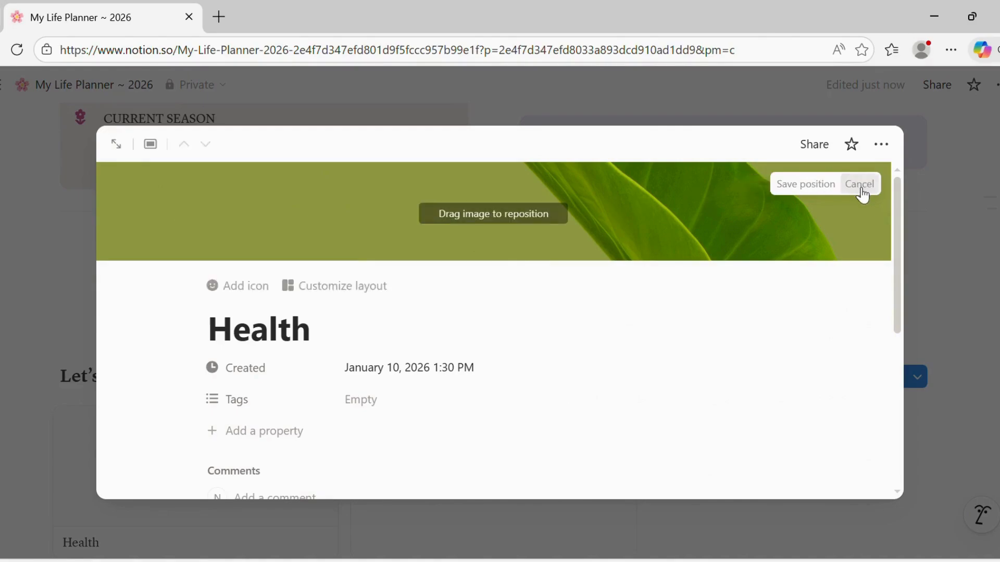
{"action": "left_click_drag", "start_coordinate": [692, 212], "coordinate": [694, 227]}
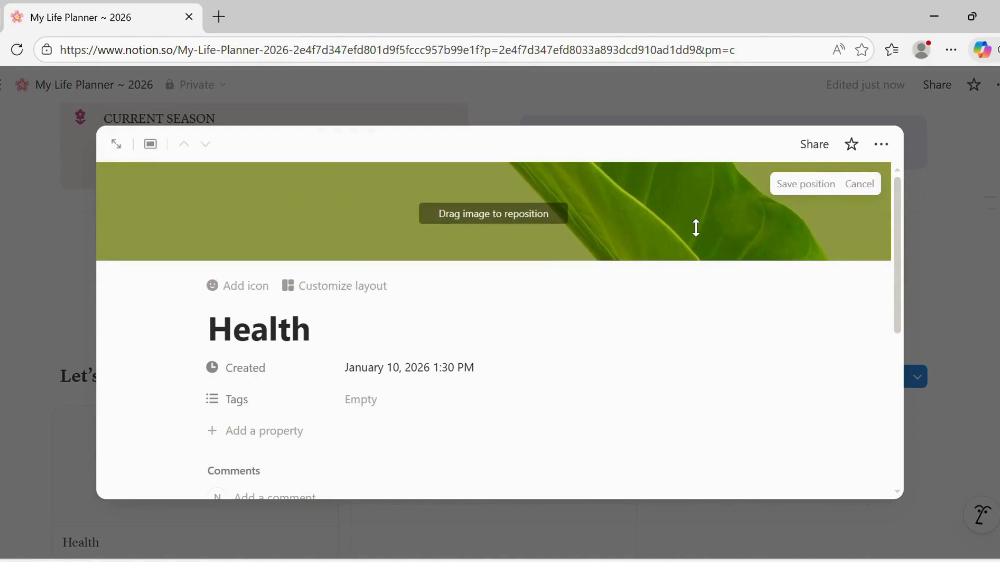
{"action": "left_click", "coordinate": [820, 190]}
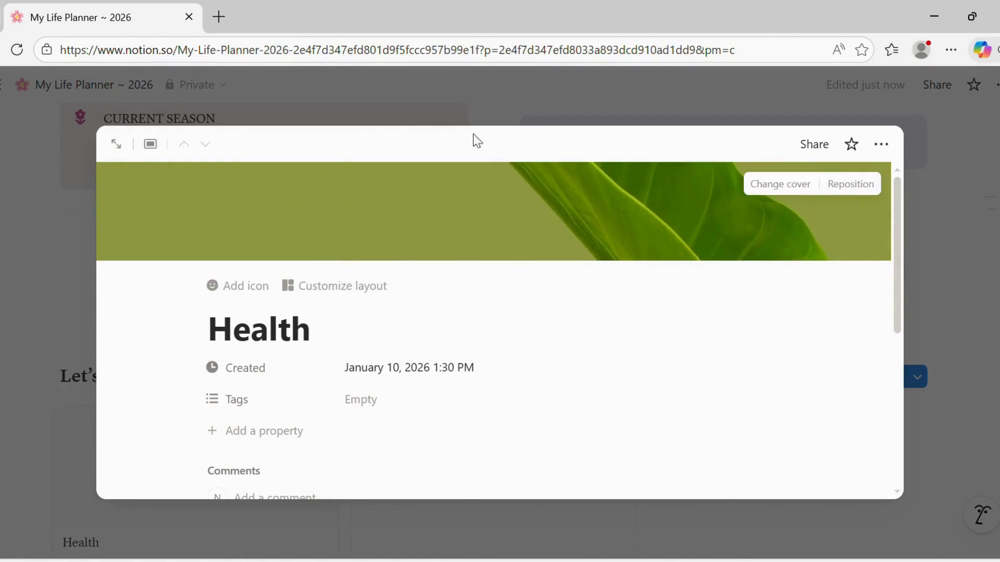
Step: Add a green heart emoji as the Health page's icon
{"action": "left_click", "coordinate": [252, 288]}
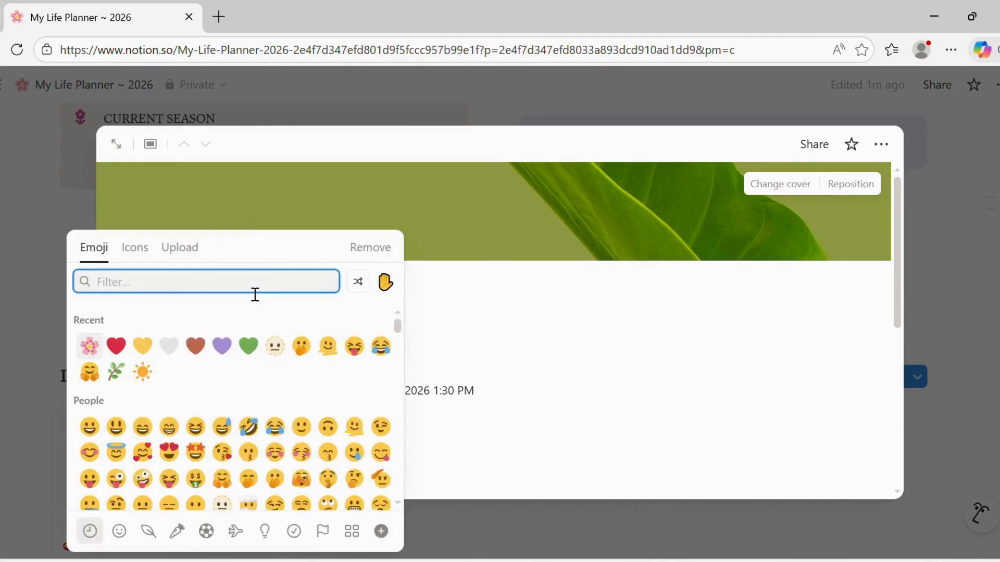
{"action": "type", "text": "green he"}
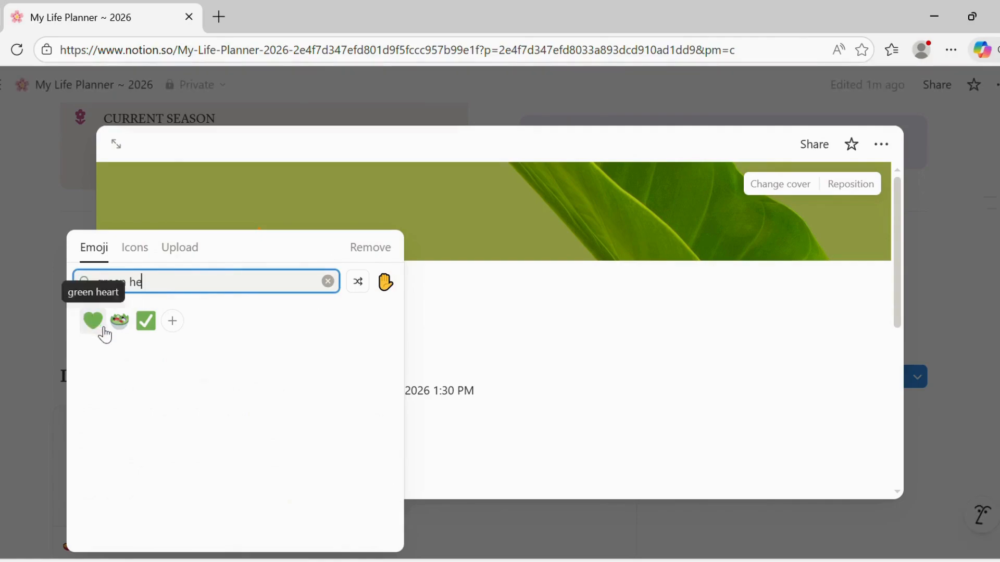
{"action": "left_click", "coordinate": [93, 320]}
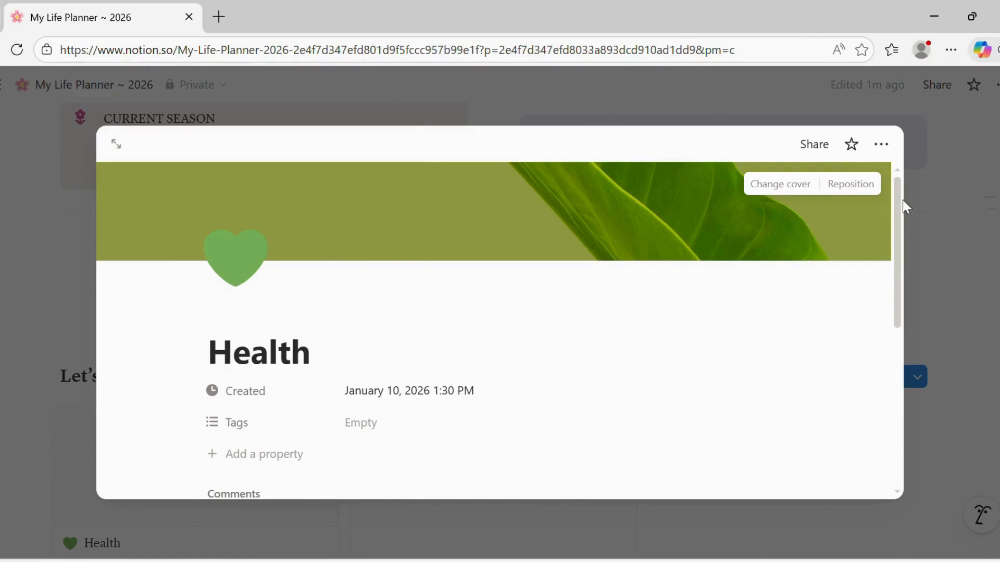
{"action": "scroll", "coordinate": [892, 222], "scroll_direction": "down", "scroll_amount": 3}
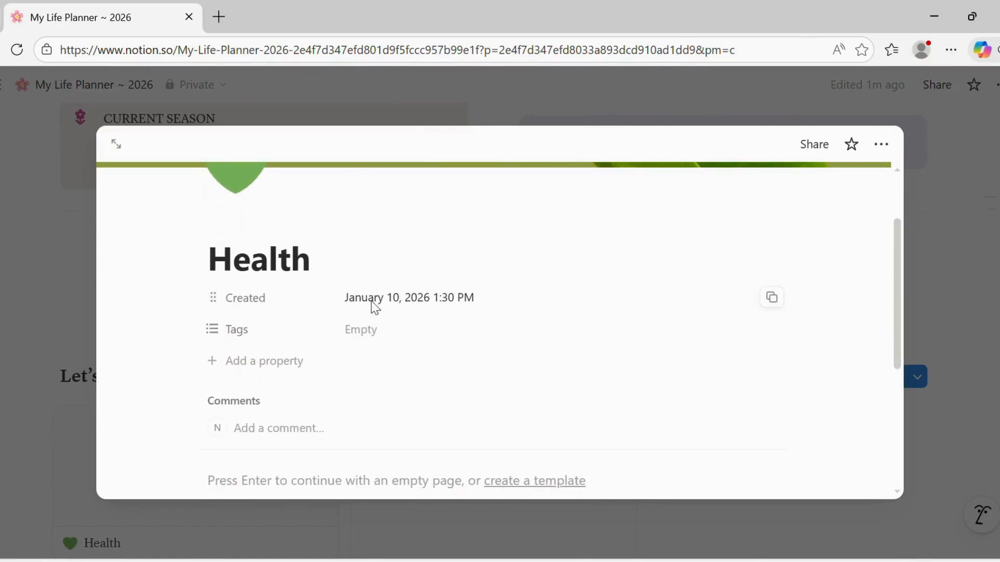
{"action": "left_click_drag", "start_coordinate": [895, 270], "coordinate": [901, 311]}
{"action": "left_click", "coordinate": [369, 249]}
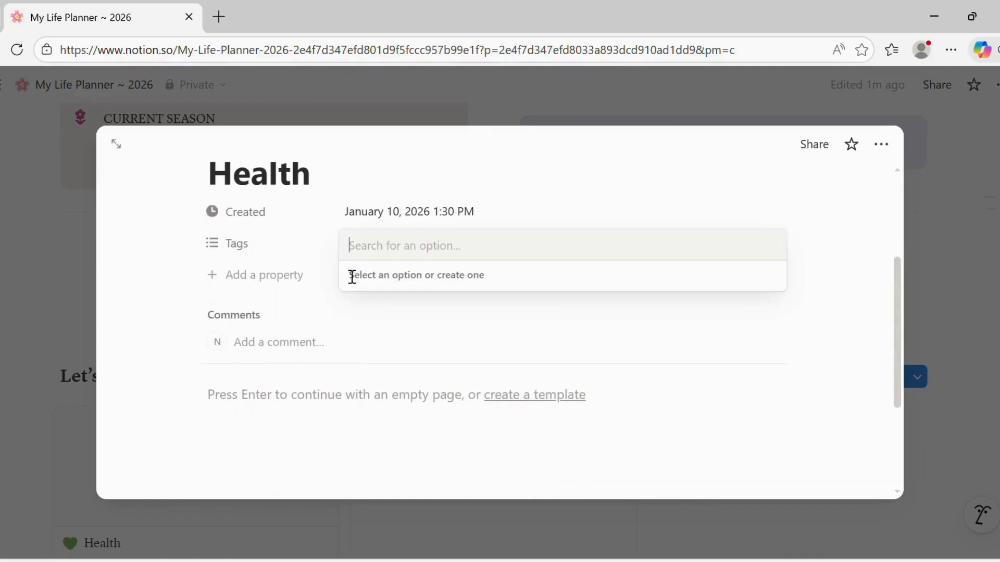
{"action": "left_click", "coordinate": [514, 359]}
{"action": "mouse_move", "coordinate": [897, 299]}
{"action": "left_mouse_down"}
{"action": "mouse_move", "coordinate": [900, 327]}
{"action": "mouse_move", "coordinate": [902, 289]}
{"action": "left_mouse_up"}
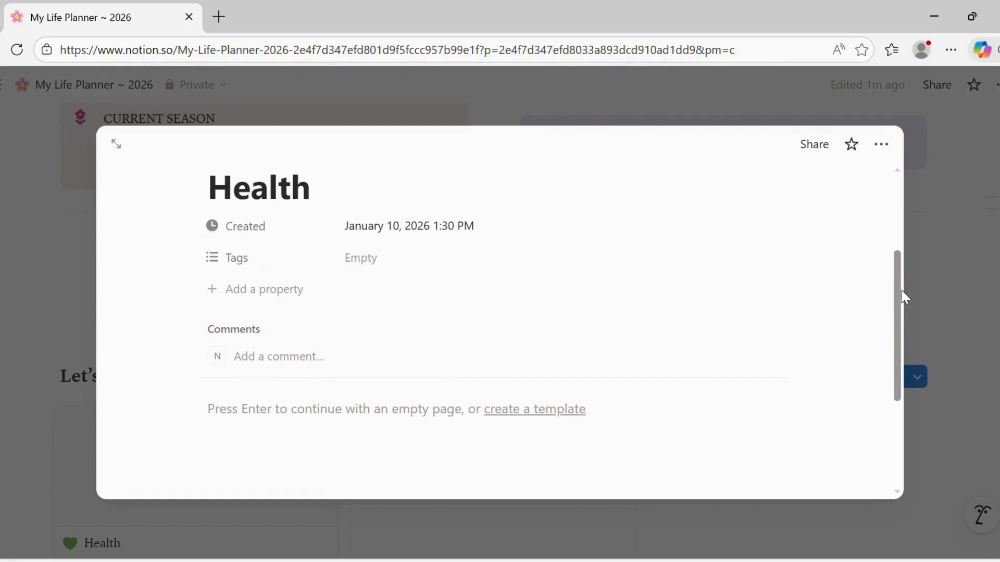
{"action": "left_click_drag", "start_coordinate": [901, 289], "coordinate": [901, 291]}
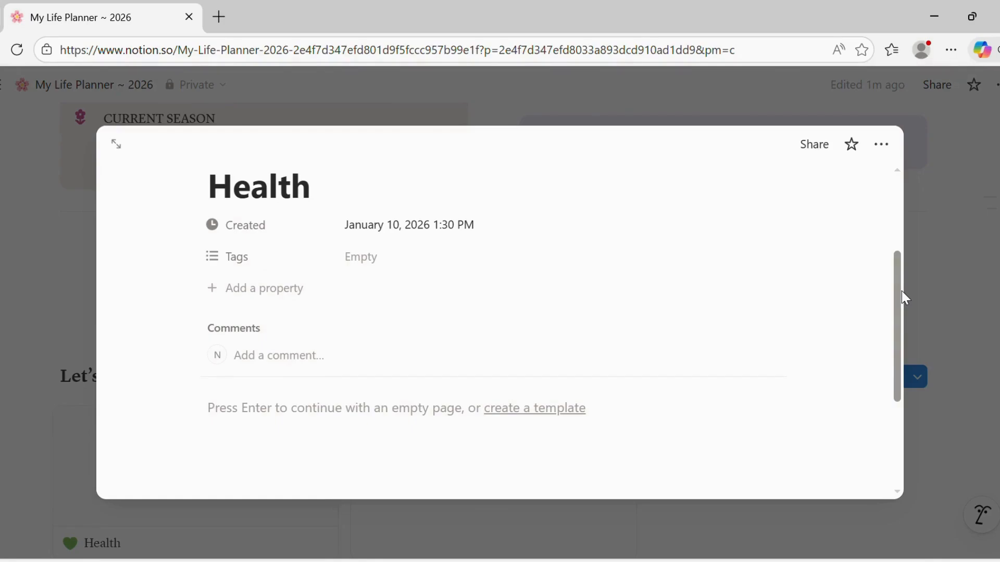
Step: Start the Health page's empty body with a callout block
{"action": "mouse_move", "coordinate": [901, 291]}
{"action": "left_mouse_down"}
{"action": "mouse_move", "coordinate": [890, 245]}
{"action": "mouse_move", "coordinate": [915, 329]}
{"action": "left_mouse_up"}
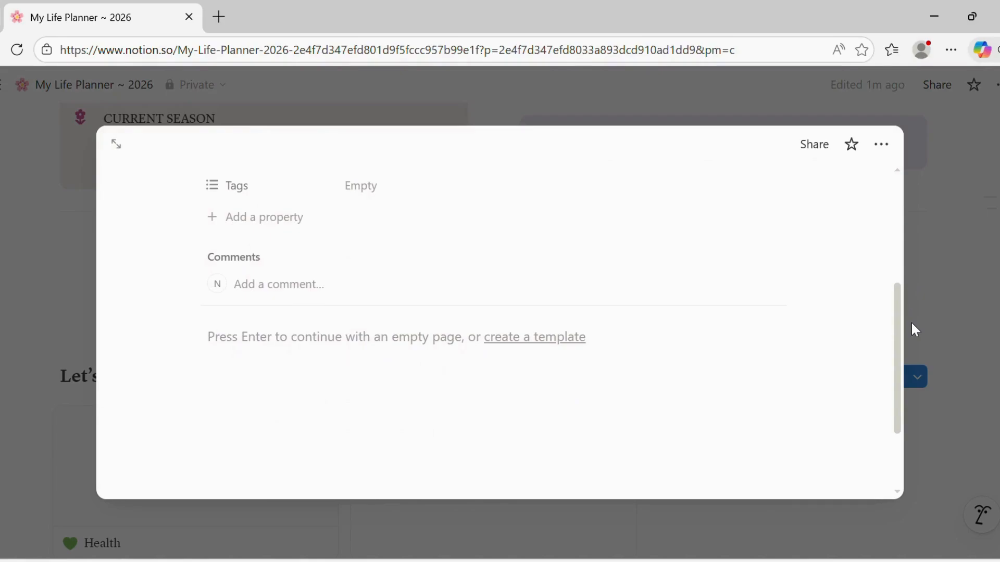
{"action": "left_click_drag", "start_coordinate": [899, 324], "coordinate": [899, 351]}
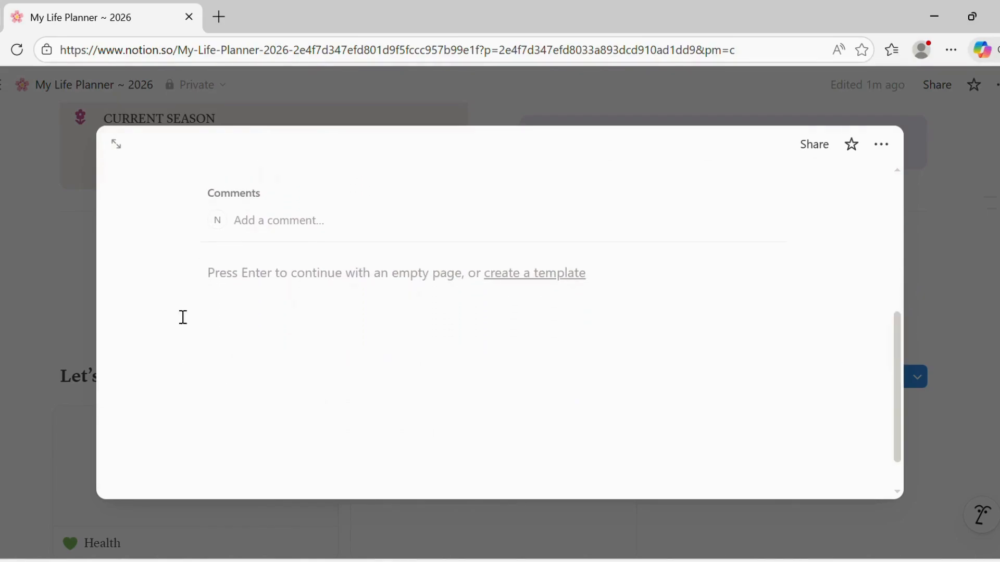
{"action": "left_click", "coordinate": [215, 275]}
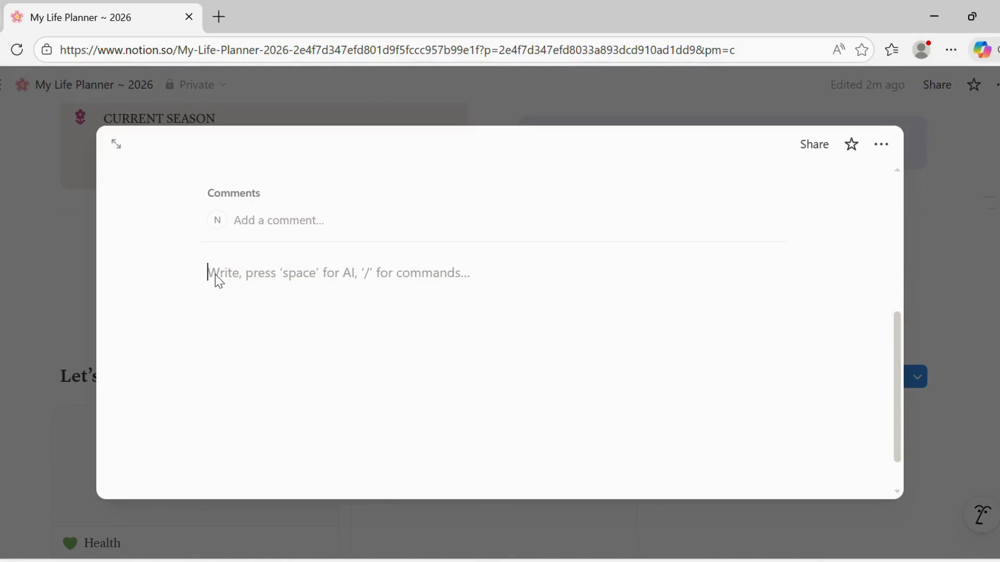
{"action": "left_click", "coordinate": [174, 274]}
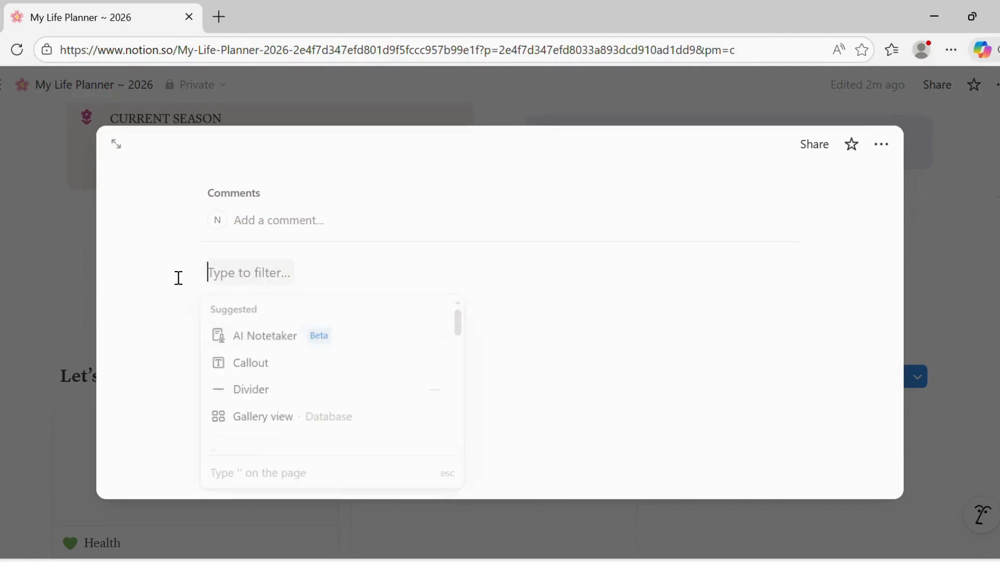
{"action": "left_click", "coordinate": [263, 364]}
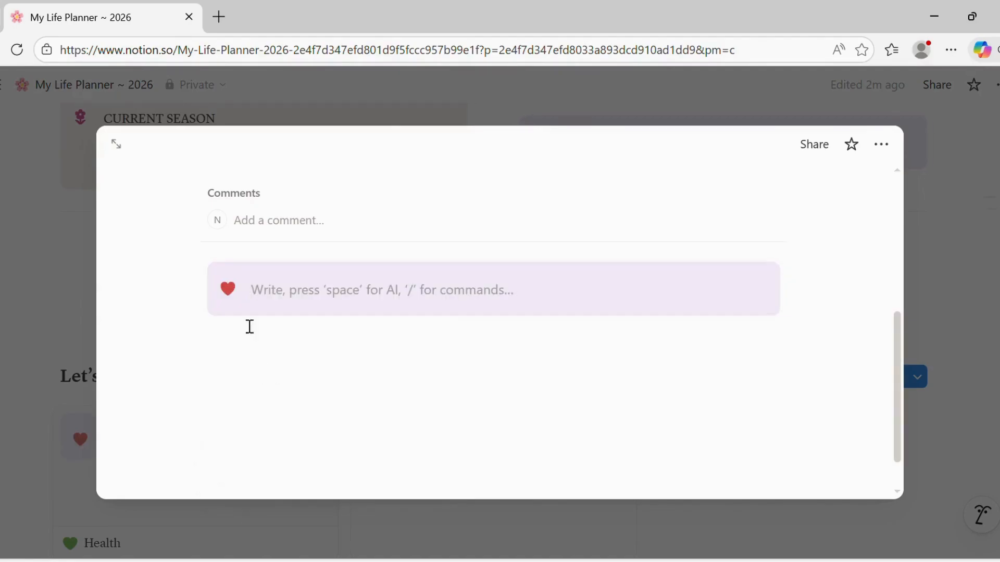
Step: Change the new callout's icon to the green heart emoji
{"action": "left_click", "coordinate": [230, 292]}
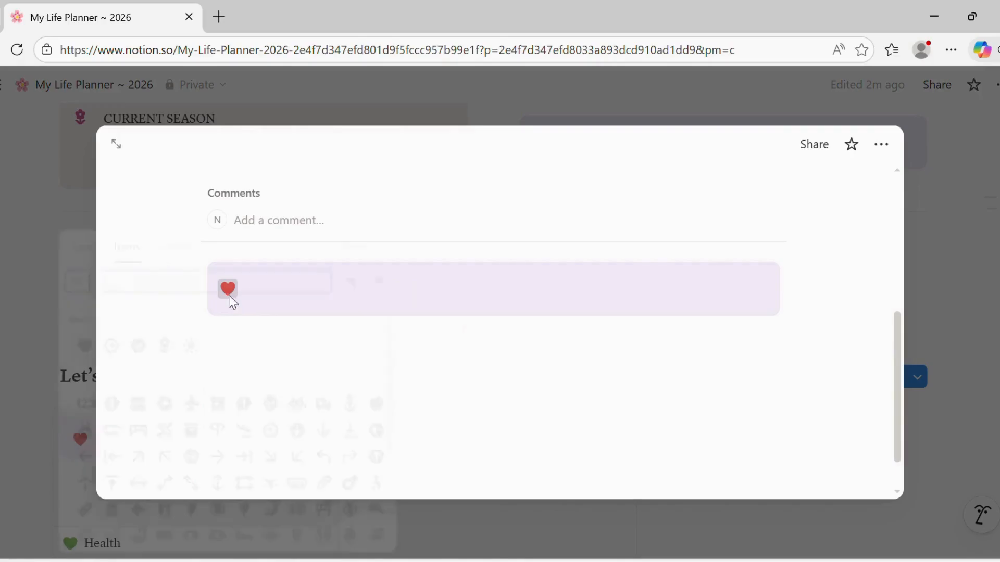
{"action": "left_click", "coordinate": [94, 254]}
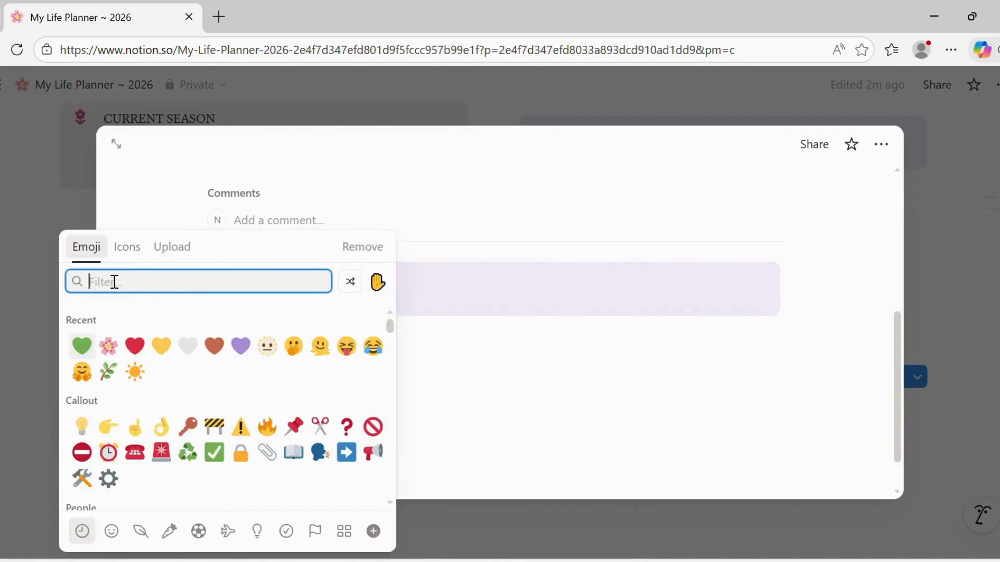
{"action": "type", "text": "green"}
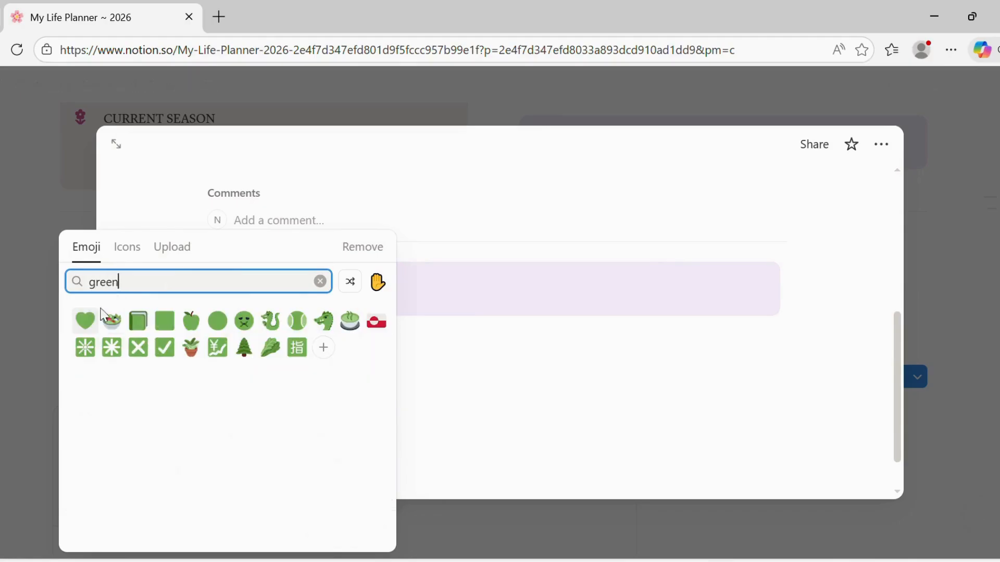
{"action": "left_click", "coordinate": [82, 319]}
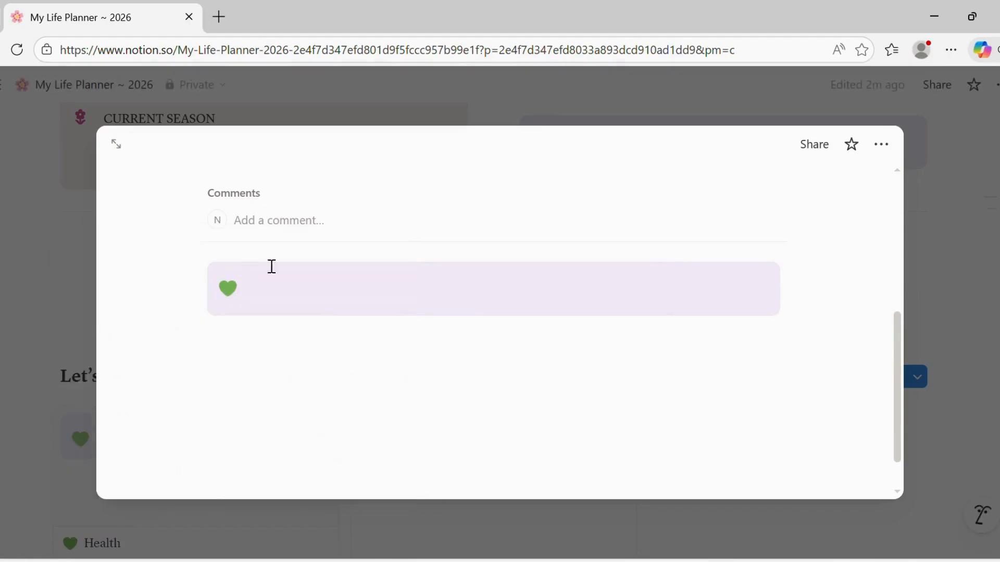
Step: Write "What does life look like here?" in the callout, with "Describe your vision for this area of life." on a second line
{"action": "left_click", "coordinate": [258, 299]}
{"action": "type", "text": "Wh"}
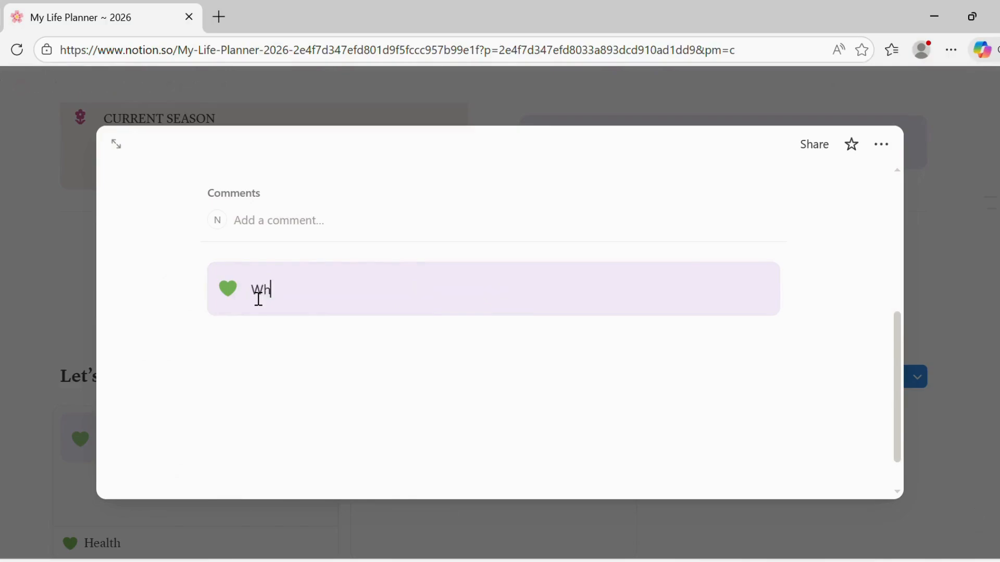
{"action": "type", "text": "at does life look like her"}
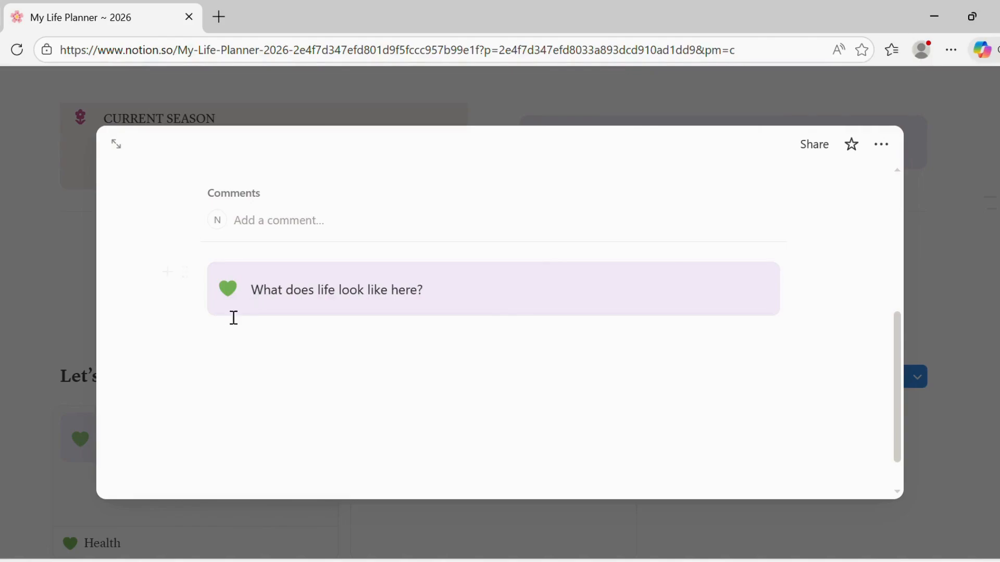
{"action": "type", "text": "e?"}
{"action": "key", "text": "Return"}
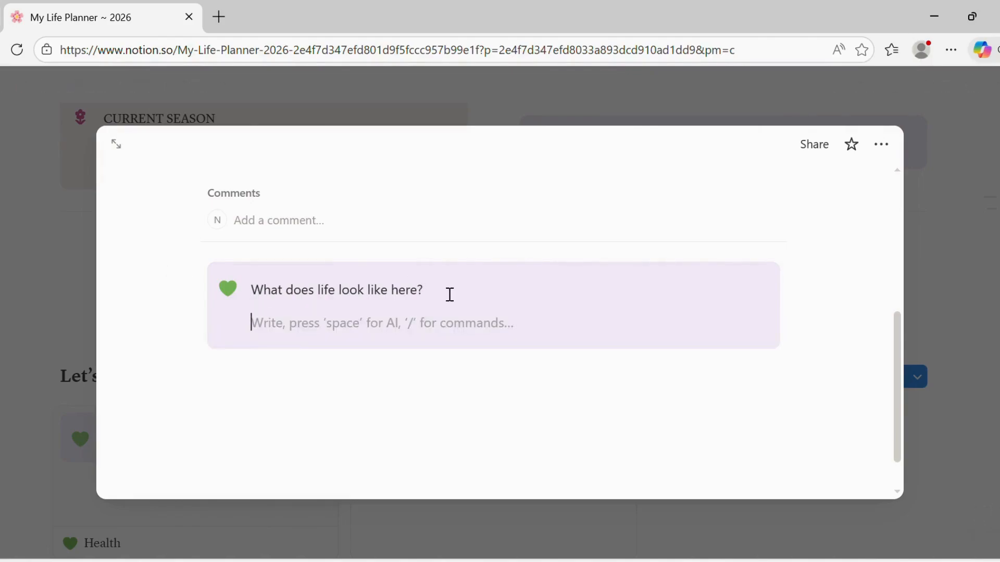
{"action": "type", "text": "Describe your"}
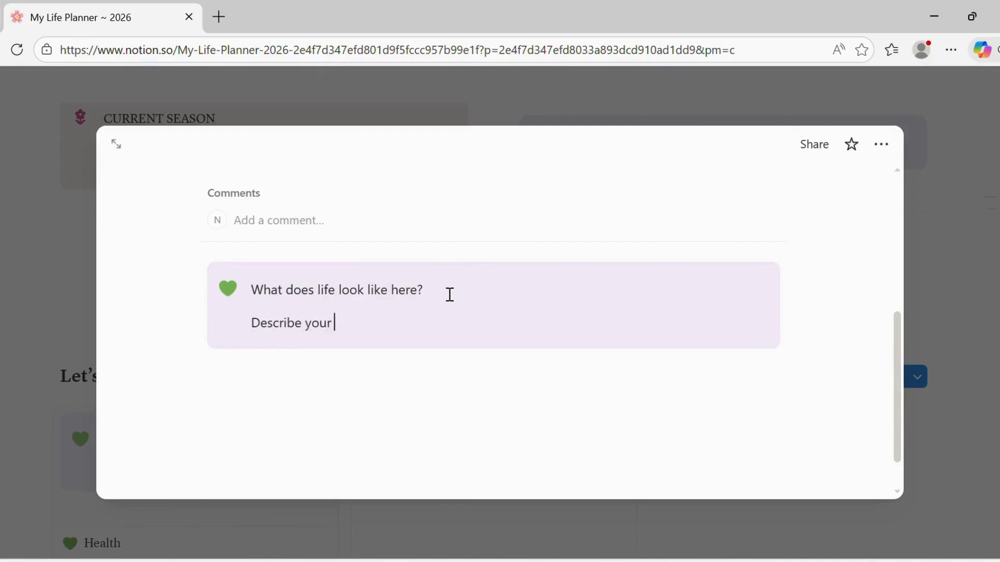
{"action": "type", "text": " vision for thi"}
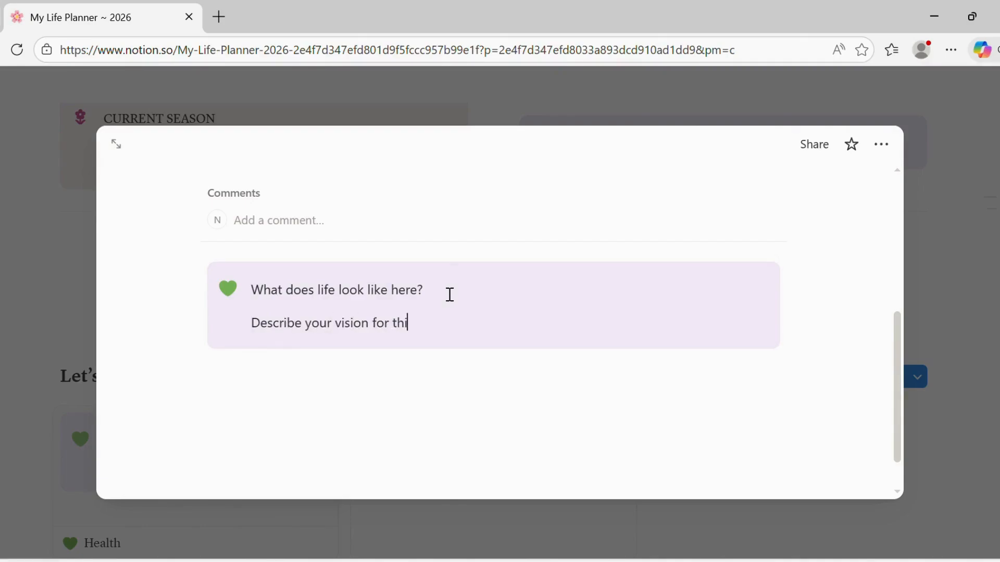
{"action": "type", "text": "s area of life."}
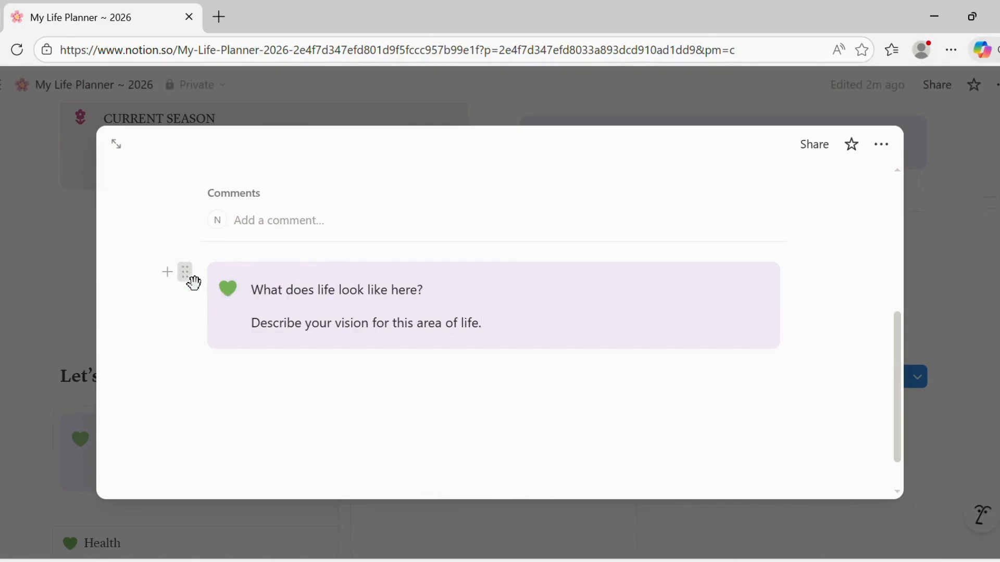
Step: Change the Health callout's background color to green
{"action": "left_click", "coordinate": [185, 271]}
{"action": "mouse_move", "coordinate": [379, 203]}
{"action": "left_click_drag", "start_coordinate": [572, 201], "coordinate": [582, 378]}
{"action": "left_click", "coordinate": [465, 315]}
{"action": "left_click", "coordinate": [525, 442]}
{"action": "left_click_drag", "start_coordinate": [899, 393], "coordinate": [886, 205]}
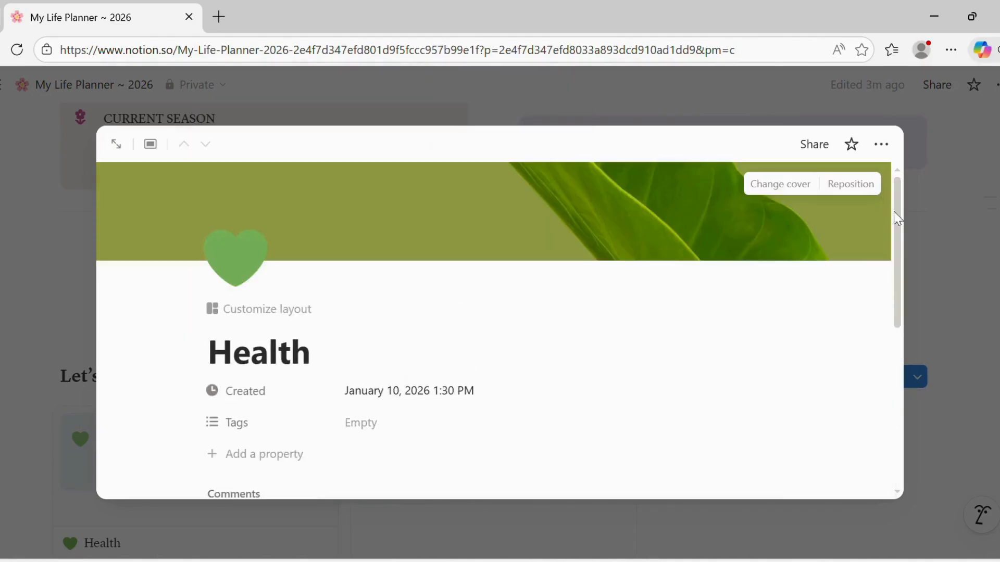
Step: Insert a divider directly below the callout on the Health page
{"action": "left_click_drag", "start_coordinate": [903, 255], "coordinate": [921, 357]}
{"action": "left_click", "coordinate": [268, 329]}
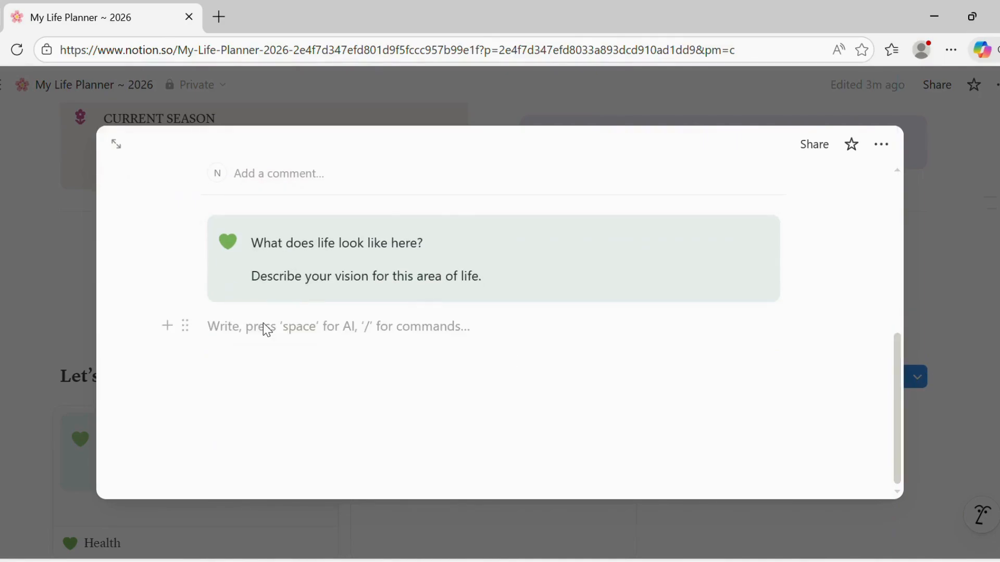
{"action": "left_click", "coordinate": [171, 327]}
{"action": "left_click_drag", "start_coordinate": [460, 370], "coordinate": [462, 437]}
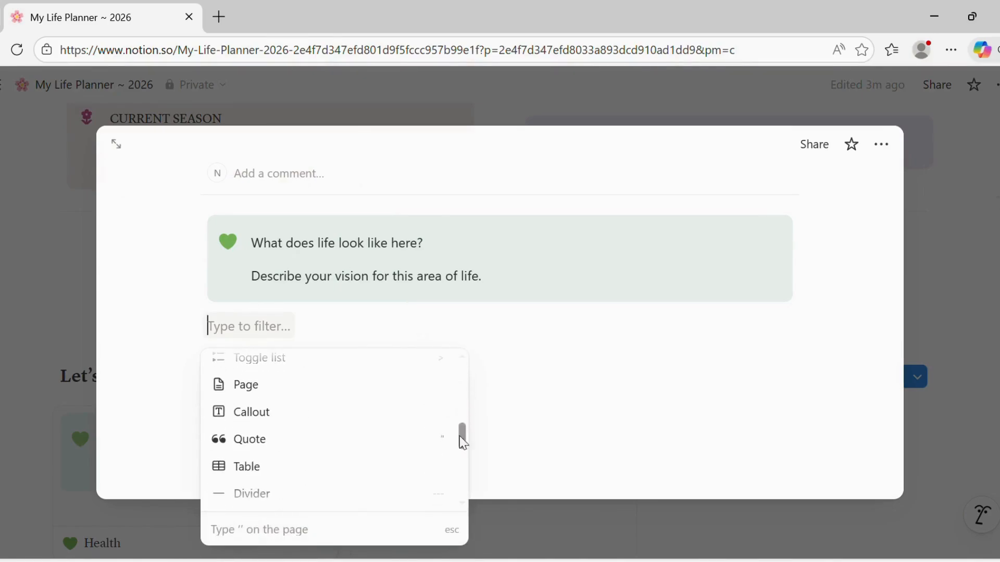
{"action": "left_click", "coordinate": [320, 499]}
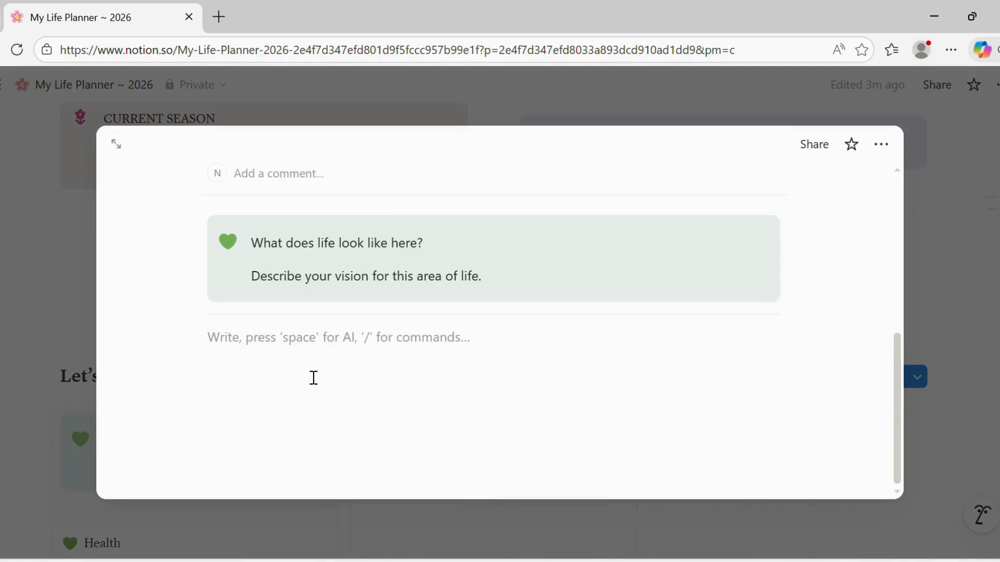
Step: Write "Focus for this season" below the divider and turn it into a heading
{"action": "type", "text": "Focus "}
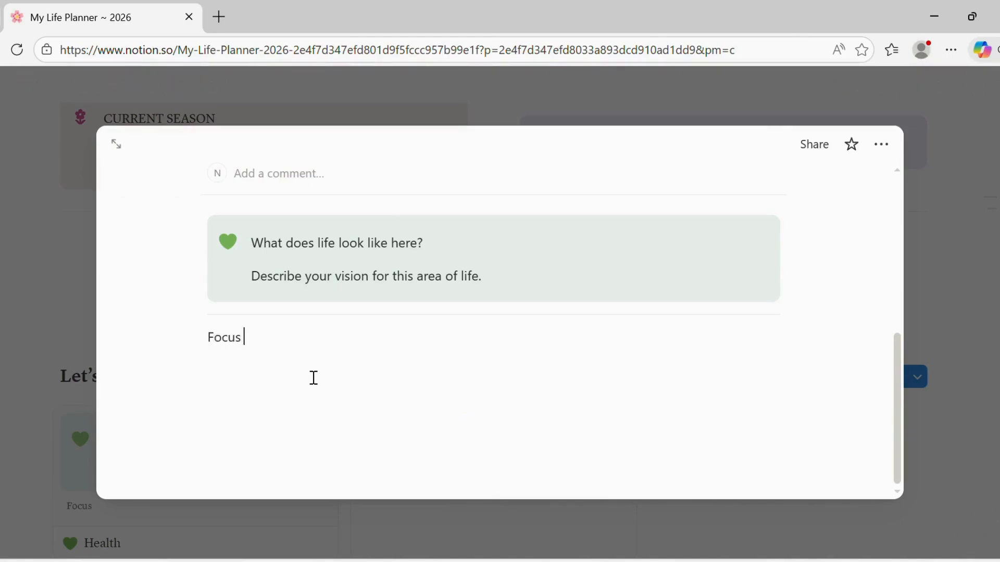
{"action": "type", "text": "for this season"}
{"action": "left_click_drag", "start_coordinate": [361, 344], "coordinate": [213, 343]}
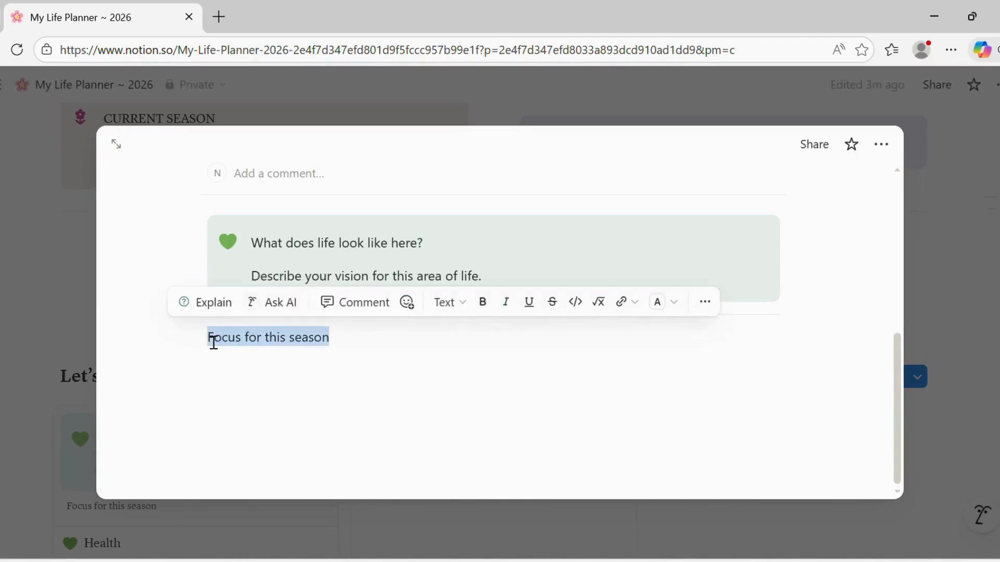
{"action": "left_click", "coordinate": [462, 305]}
{"action": "left_click", "coordinate": [523, 309]}
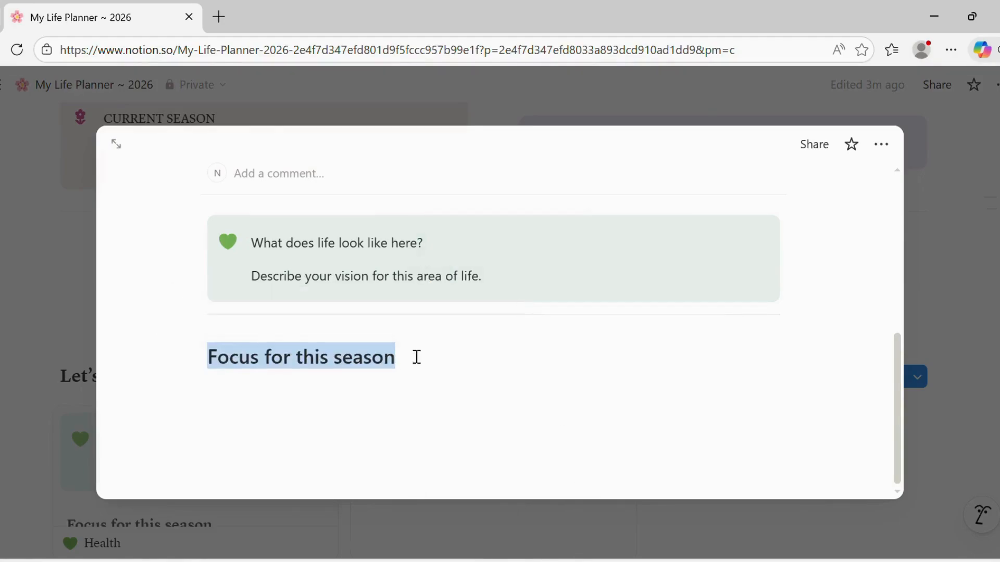
{"action": "key", "text": "Escape"}
{"action": "left_click", "coordinate": [434, 364]}
Step: Add the line "Your current priority here." under the "Focus for this season" heading and insert a divider below it
{"action": "key", "text": "Return"}
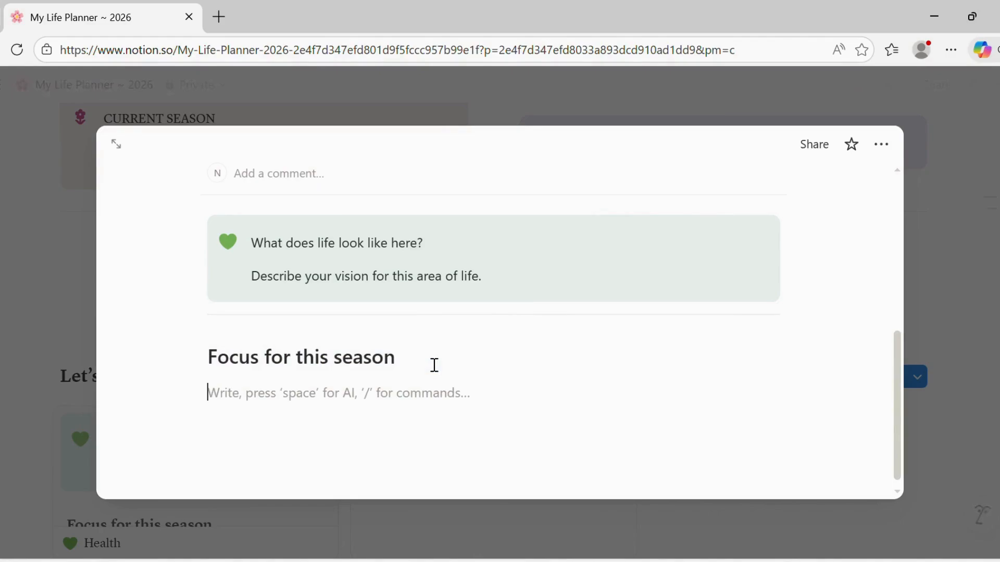
{"action": "type", "text": "Your current prior"}
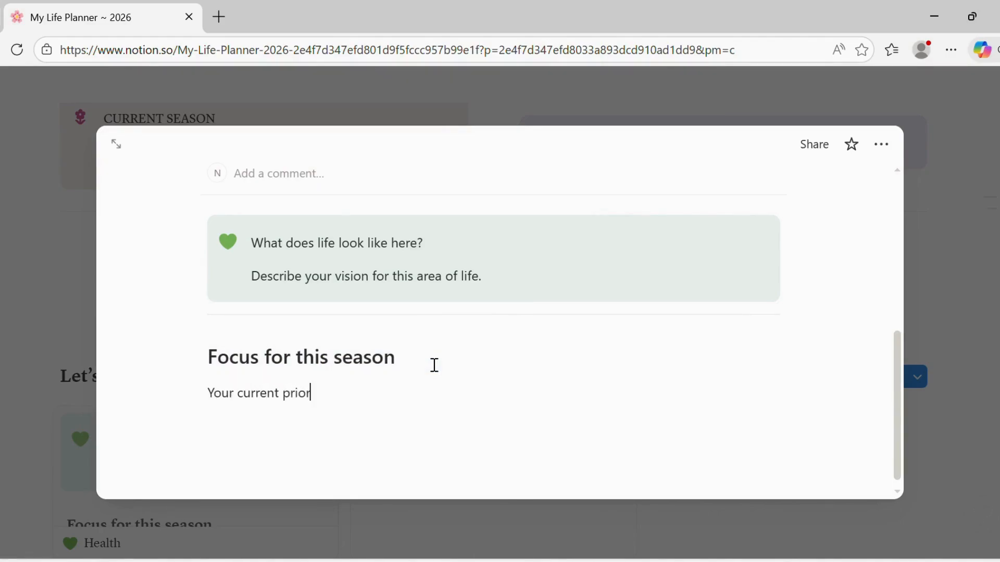
{"action": "type", "text": "ity here."}
{"action": "key", "text": "Return"}
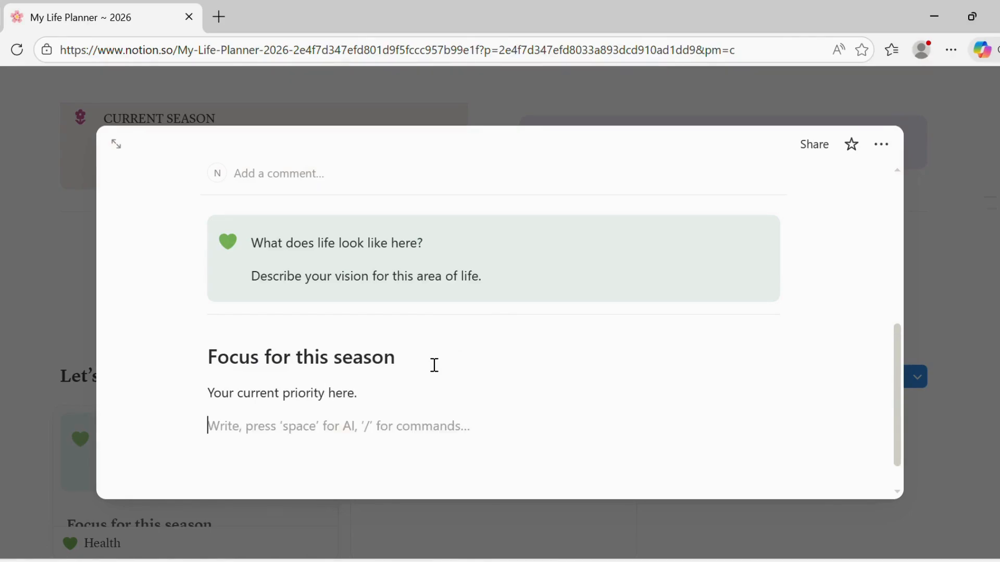
{"action": "left_click", "coordinate": [169, 426]}
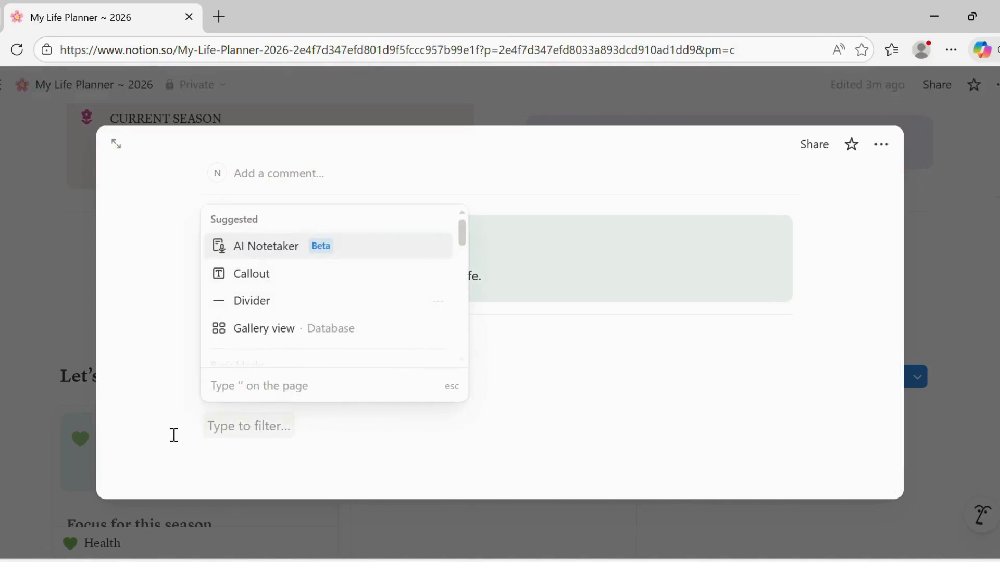
{"action": "left_click", "coordinate": [327, 304]}
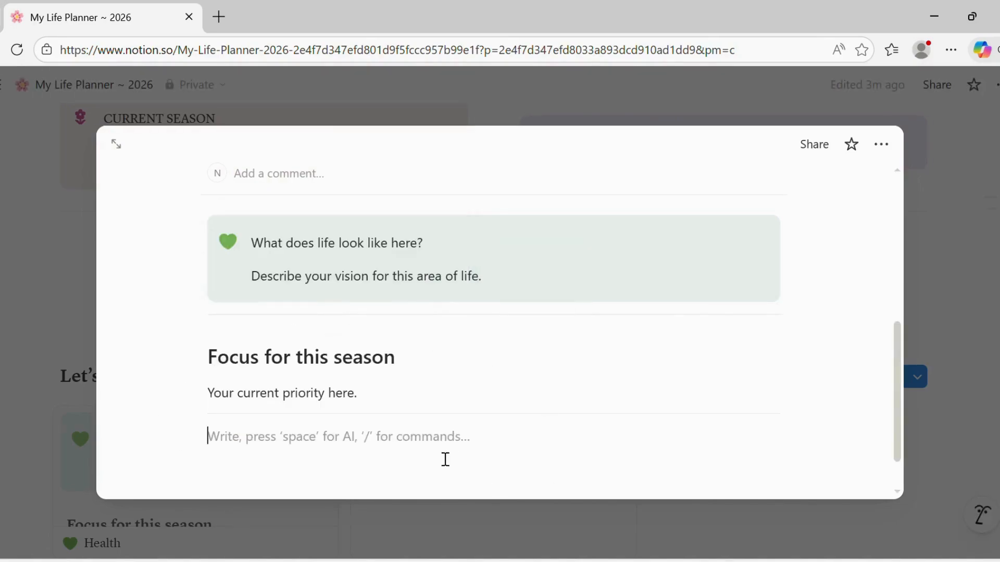
Step: Write "Primary Goals" below the last divider on the Health page and turn it into a Heading 2
{"action": "type", "text": "P"}
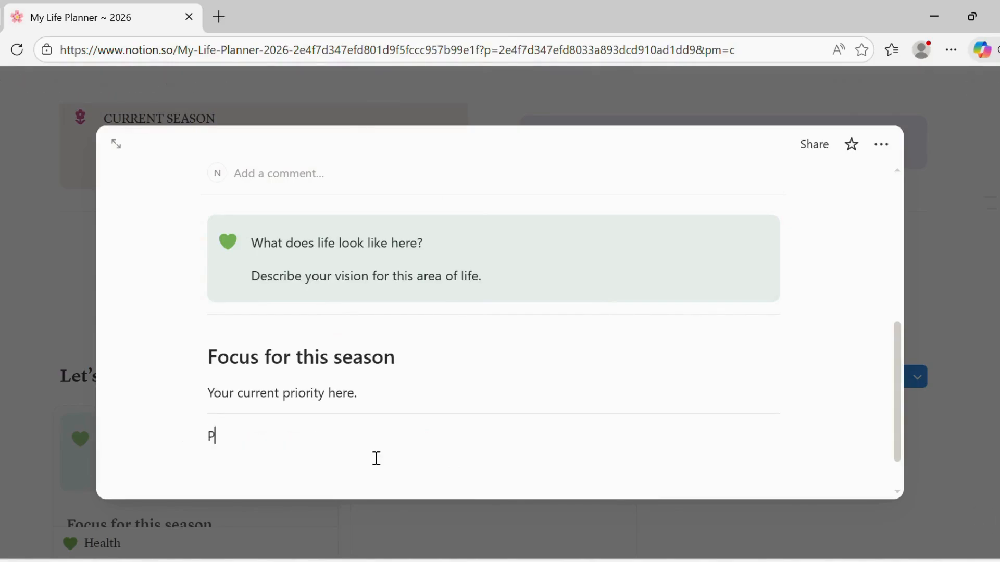
{"action": "type", "text": "rimary Goa"}
{"action": "left_click_drag", "start_coordinate": [300, 452], "coordinate": [210, 448]}
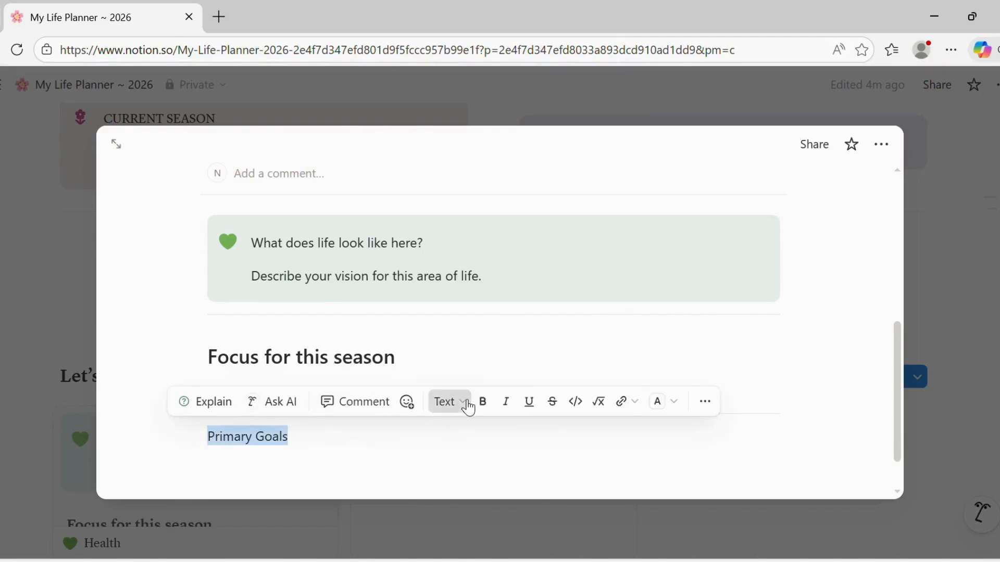
{"action": "left_click", "coordinate": [468, 408]}
{"action": "left_click", "coordinate": [482, 295]}
{"action": "left_click", "coordinate": [357, 466]}
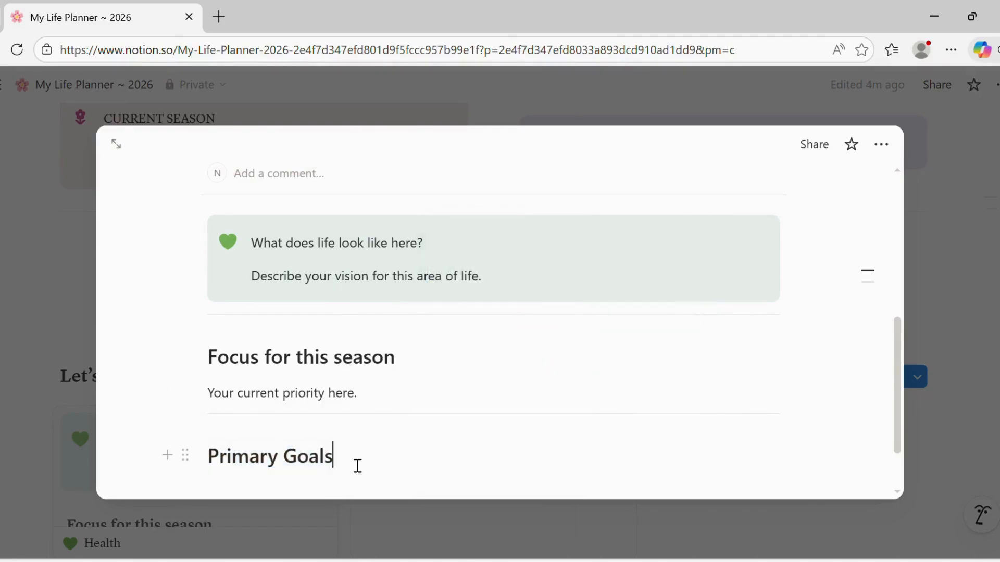
Step: Add five blank numbered lines, "1." through "5.", under the "Primary Goals" heading
{"action": "key", "text": "Return"}
{"action": "type", "text": "1."}
{"action": "key", "text": "Return"}
{"action": "type", "text": "2"}
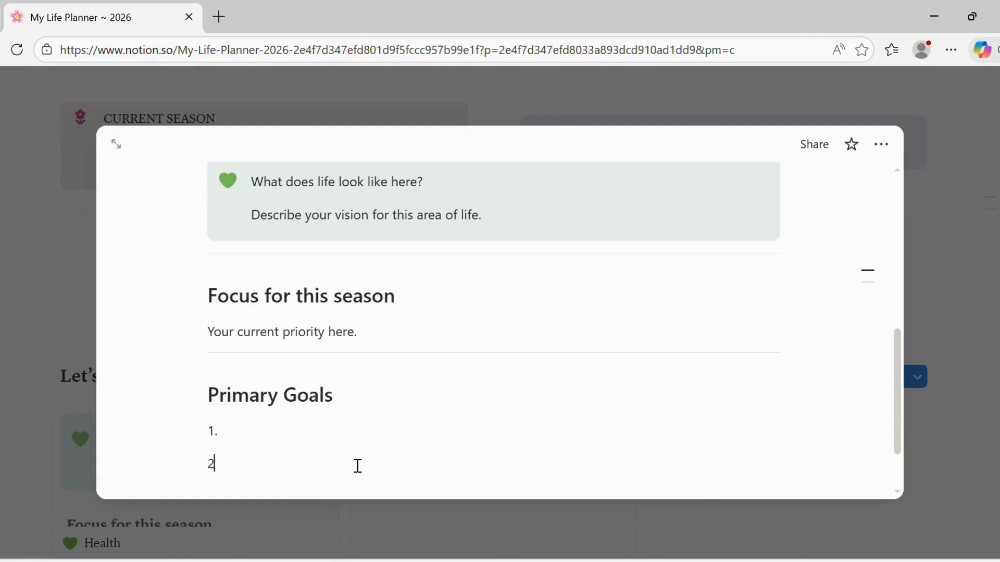
{"action": "type", "text": "."}
{"action": "key", "text": "Return"}
{"action": "type", "text": "3."}
{"action": "key", "text": "Return"}
{"action": "type", "text": "4."}
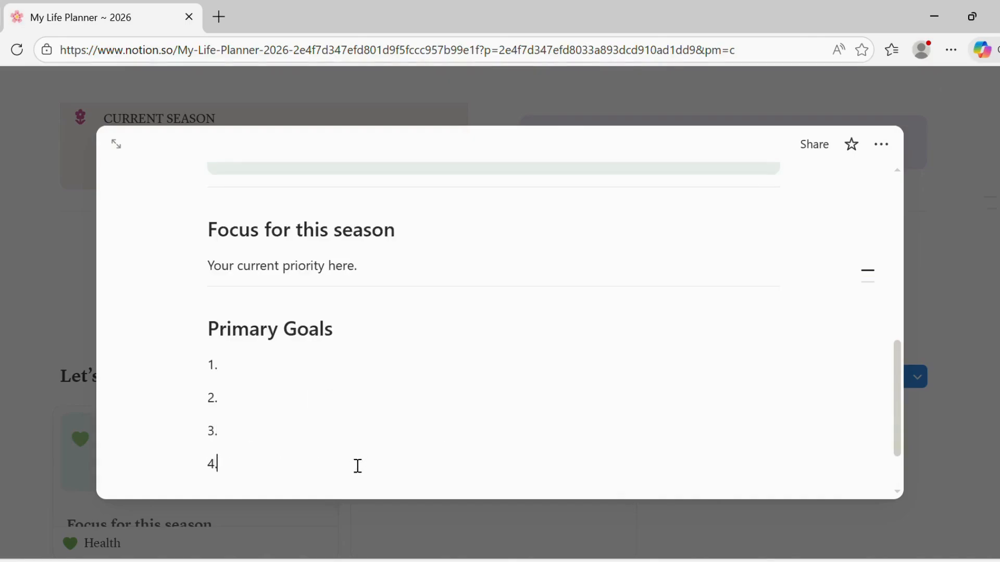
{"action": "key", "text": "Return"}
{"action": "type", "text": "5."}
Step: Insert a divider below the numbered line "5." of the Primary Goals section
{"action": "key", "text": "Return"}
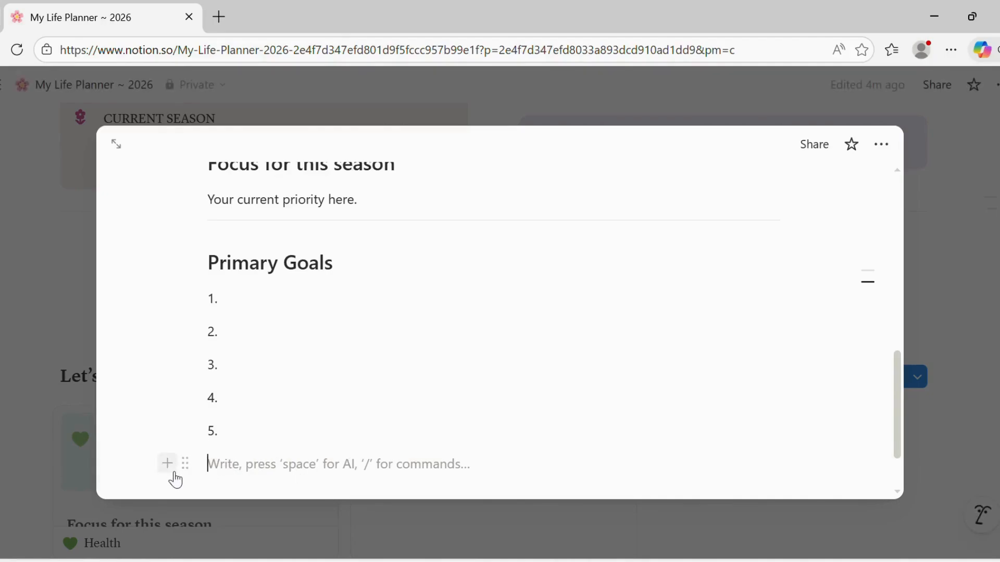
{"action": "left_click", "coordinate": [166, 466]}
{"action": "left_click", "coordinate": [279, 341]}
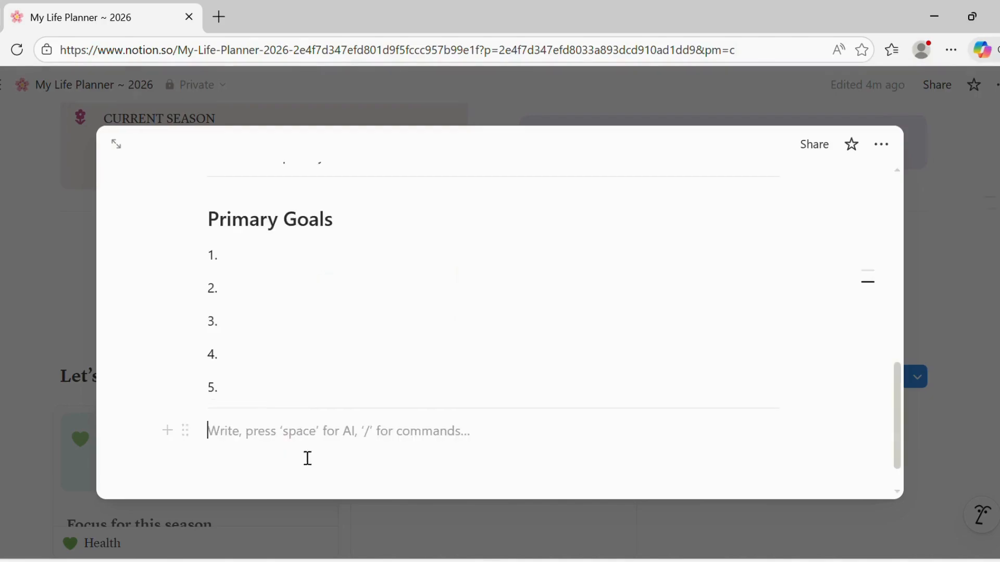
Step: Write "One habit that will Support this Area" below the divider and turn it into a Heading 2
{"action": "type", "text": "One "}
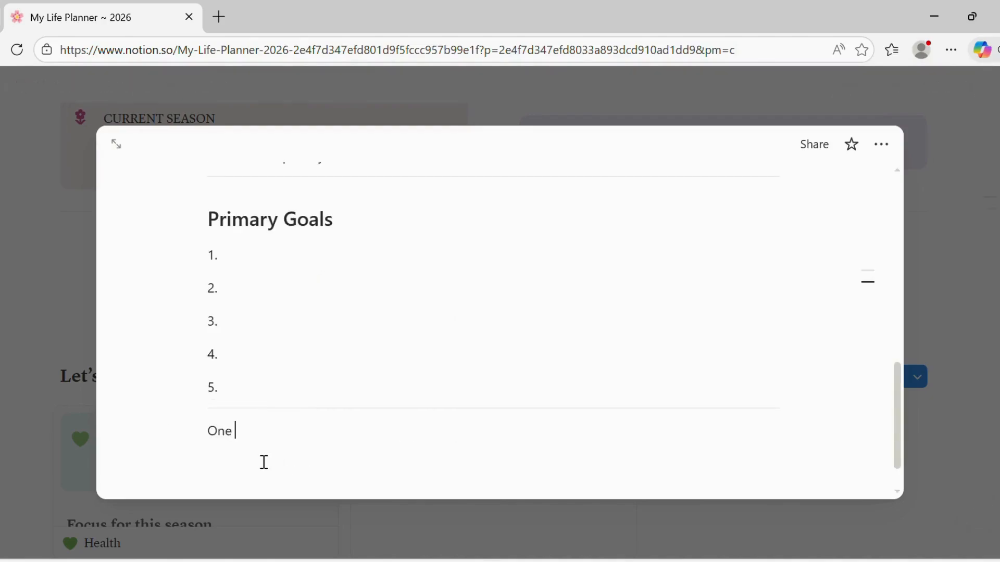
{"action": "type", "text": "habit that will"}
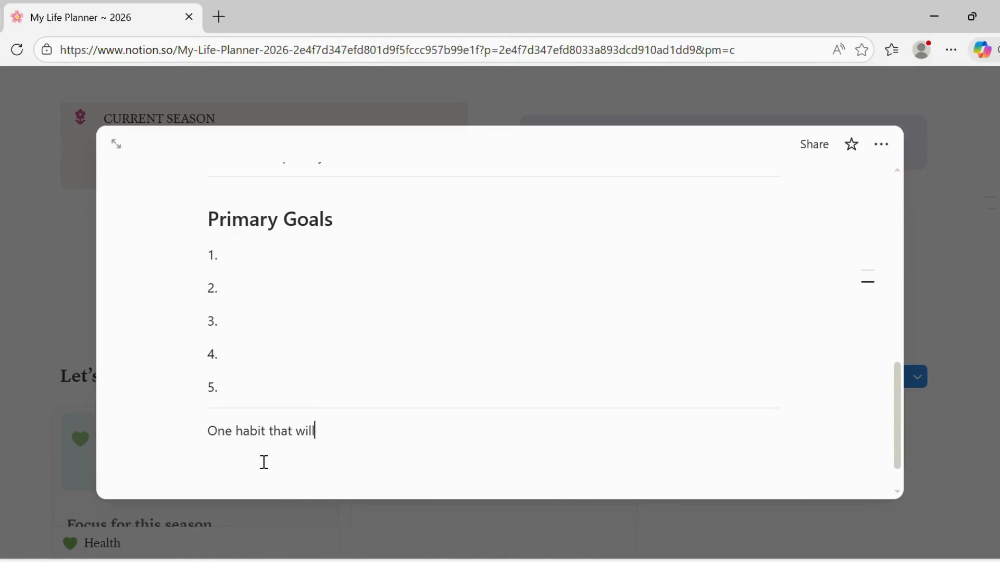
{"action": "type", "text": " Support this Area"}
{"action": "left_click_drag", "start_coordinate": [435, 446], "coordinate": [209, 449]}
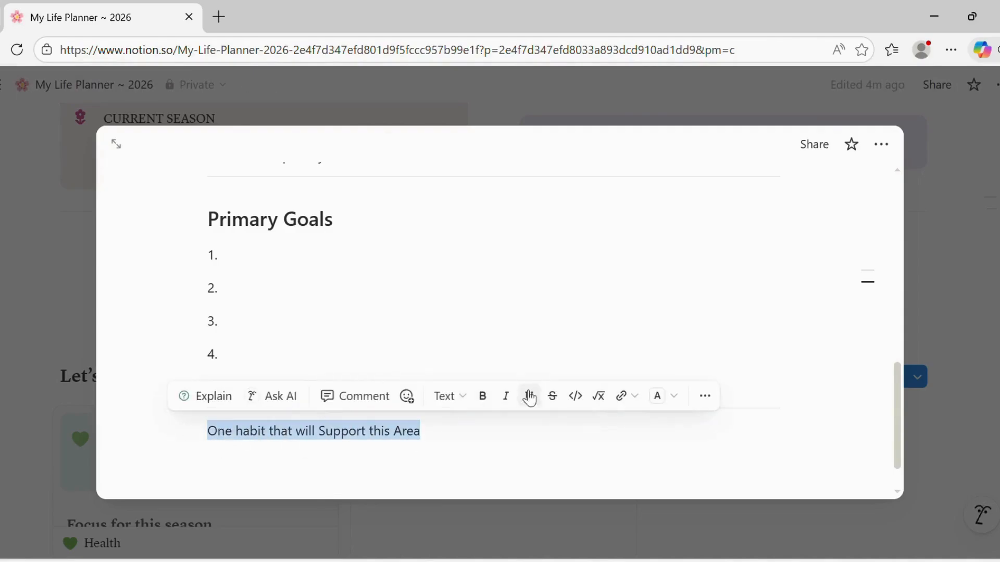
{"action": "left_click", "coordinate": [470, 401]}
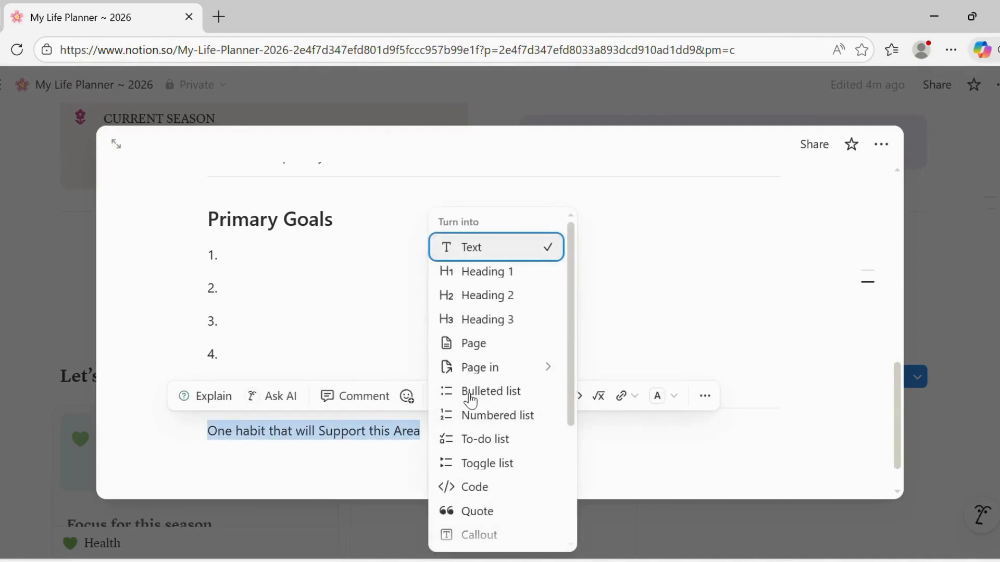
{"action": "left_click", "coordinate": [479, 297]}
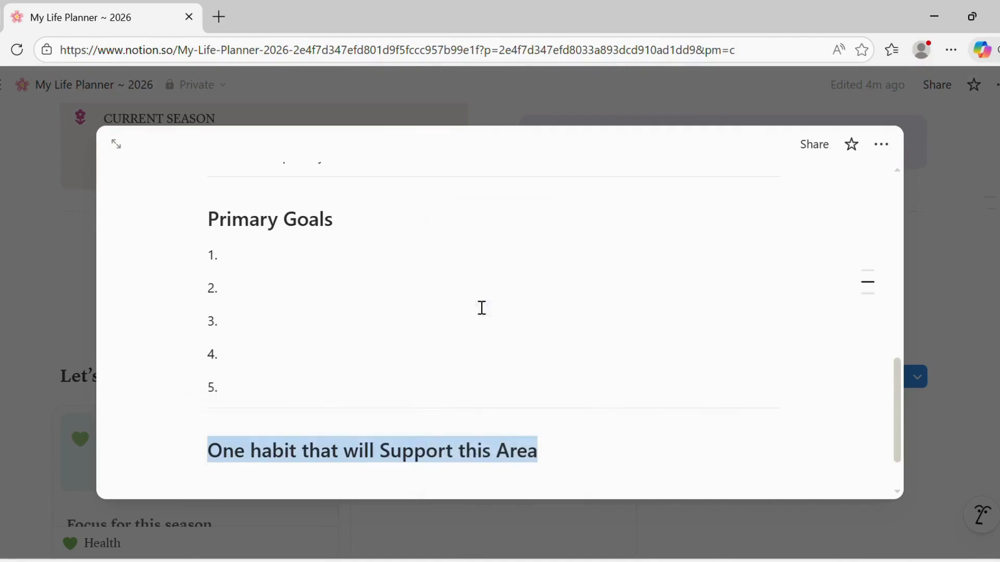
{"action": "key", "text": "Escape"}
{"action": "left_click", "coordinate": [585, 453]}
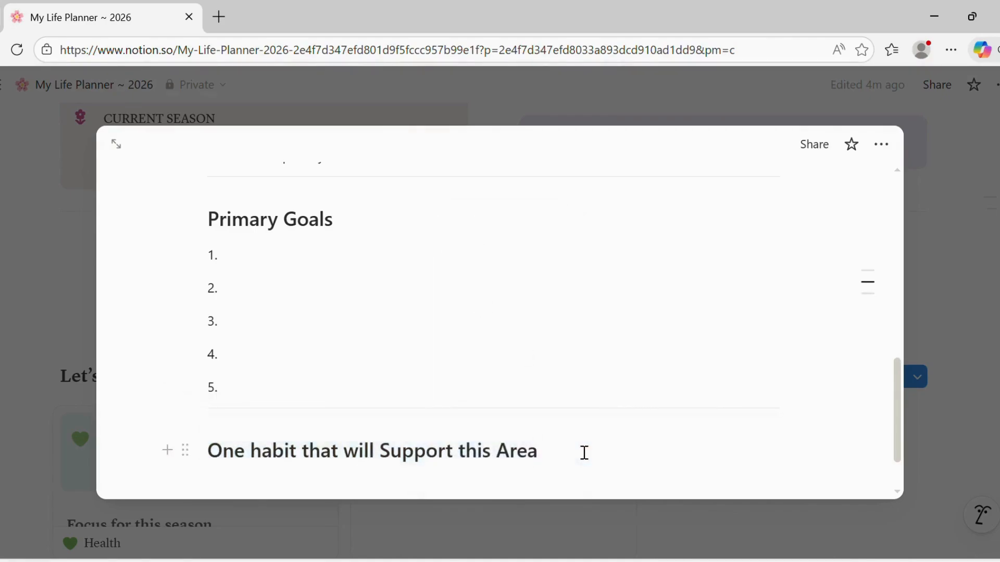
Step: Add the line "Your key habit here." under the habit heading and insert a divider below it
{"action": "key", "text": "Return"}
{"action": "type", "text": "Yo"}
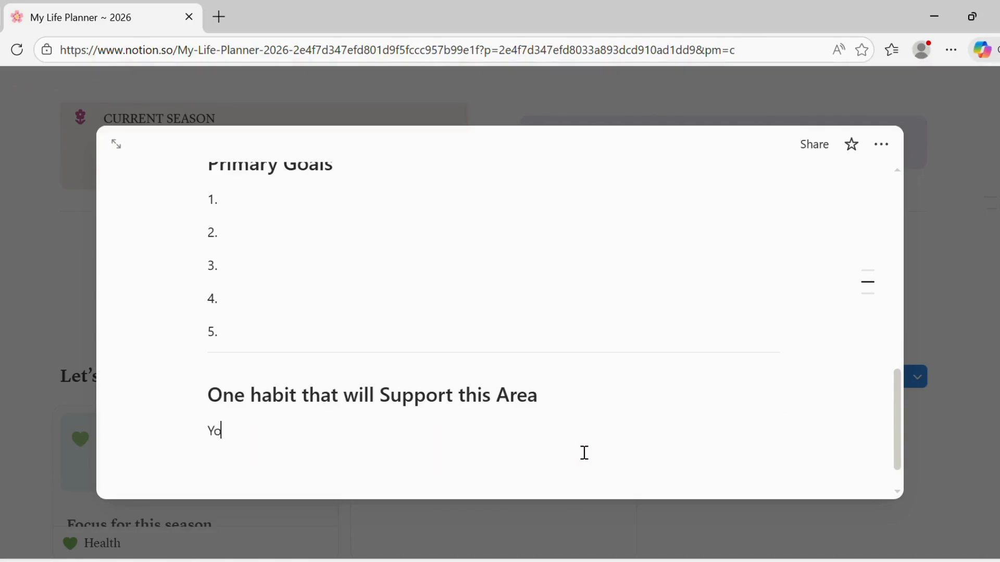
{"action": "type", "text": "ur key habit here"}
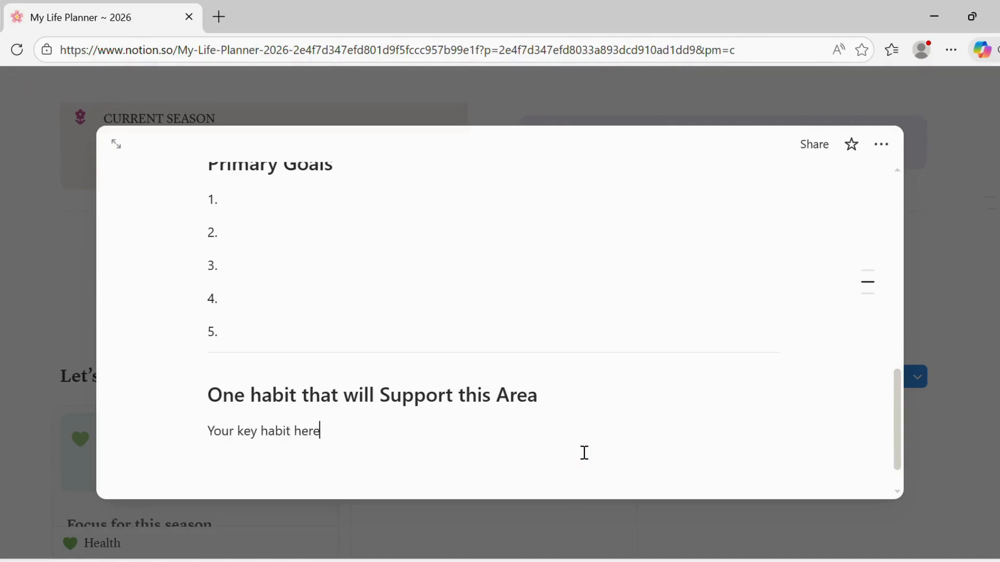
{"action": "type", "text": "."}
{"action": "key", "text": "Return"}
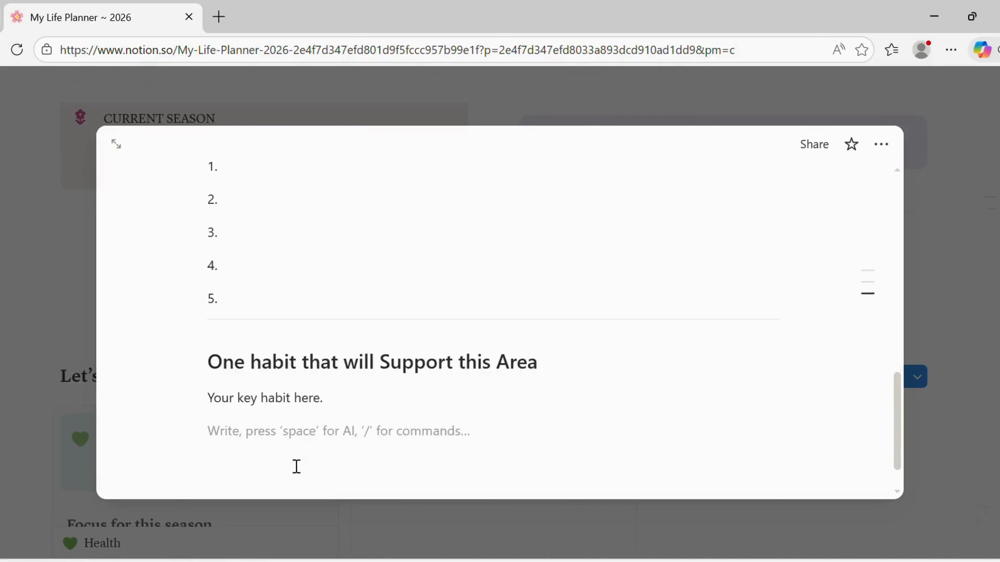
{"action": "left_click", "coordinate": [174, 437]}
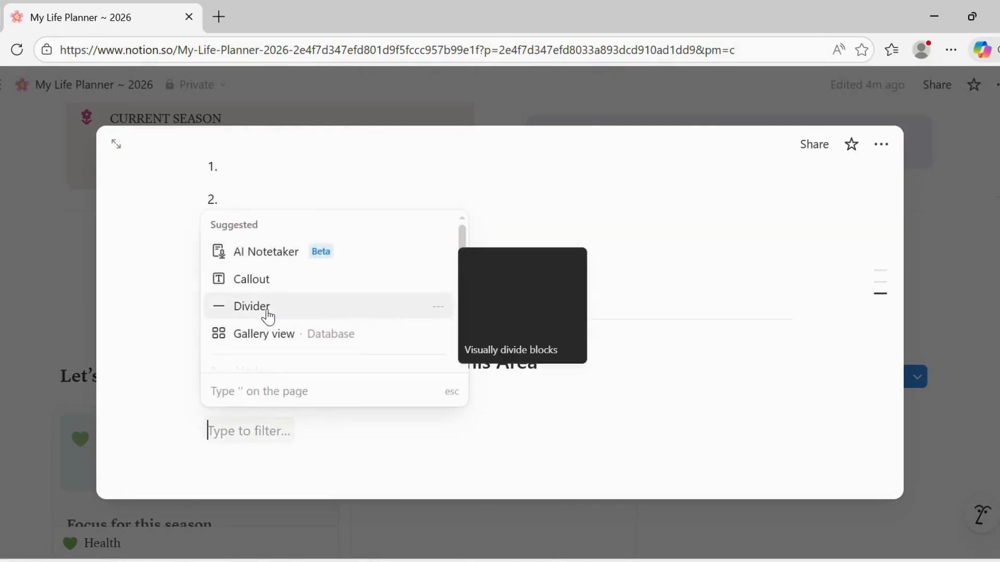
{"action": "left_click", "coordinate": [268, 315]}
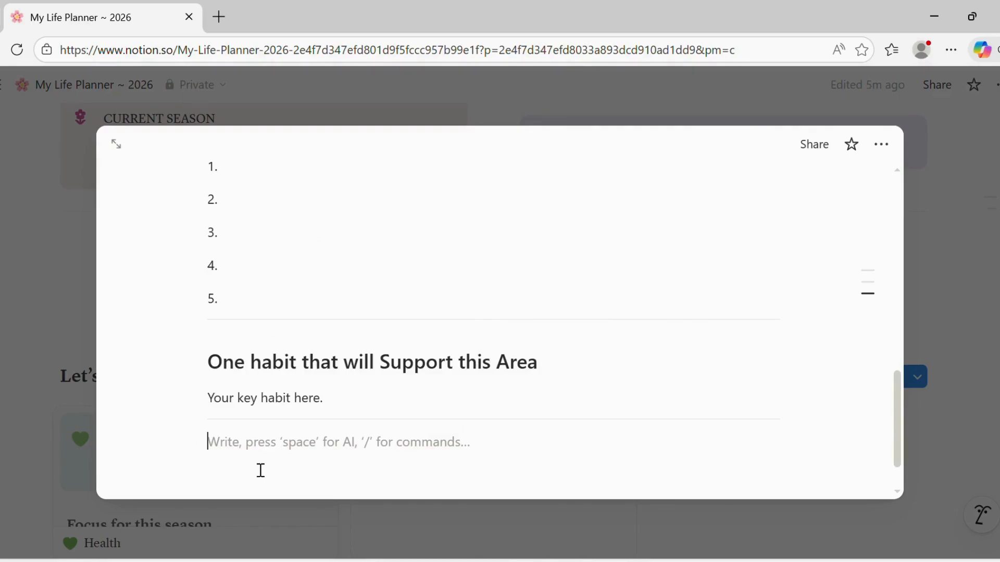
Step: Write "Notes" below the new divider and turn it into a Heading 2
{"action": "type", "text": "Notes"}
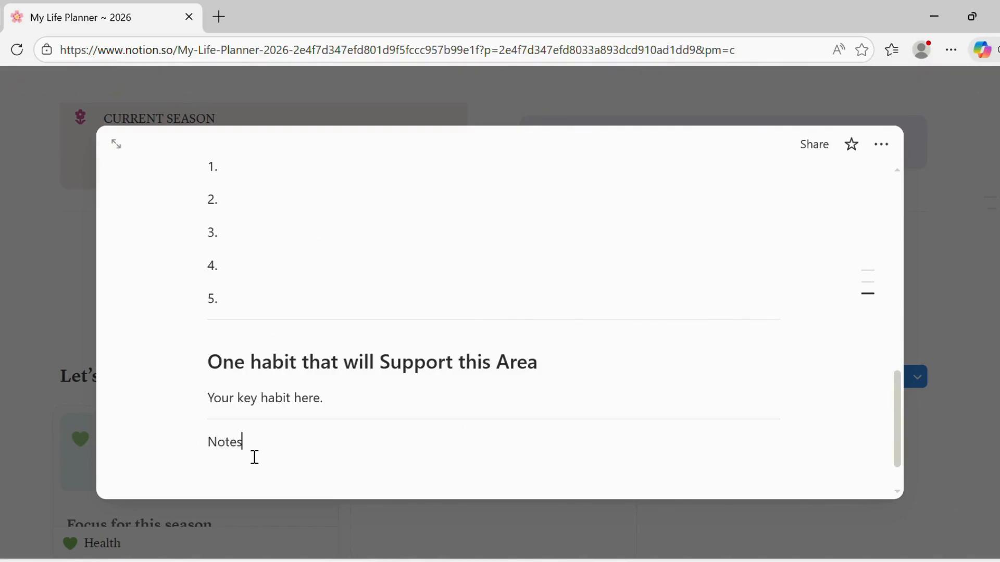
{"action": "left_click_drag", "start_coordinate": [254, 455], "coordinate": [196, 451]}
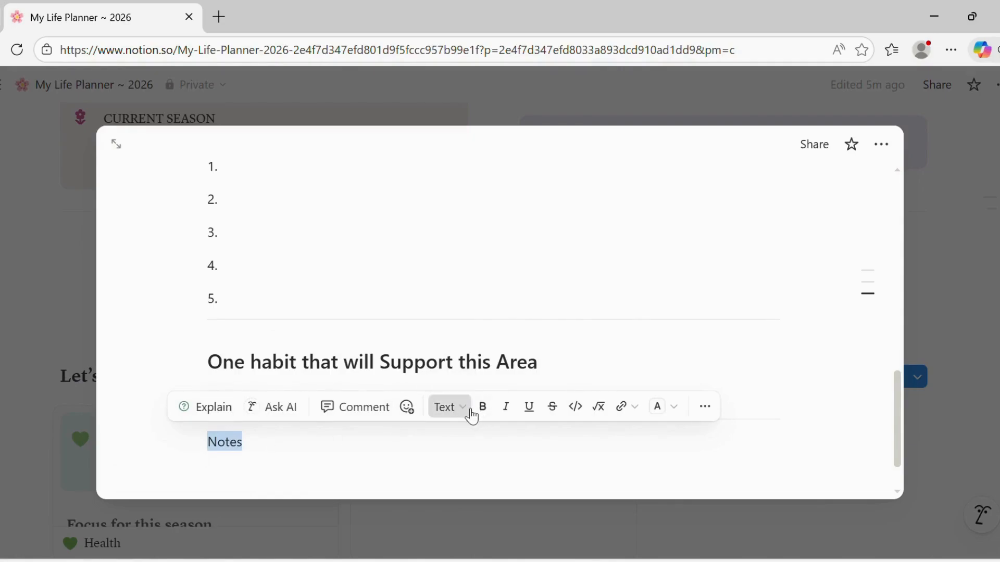
{"action": "left_click", "coordinate": [465, 408]}
{"action": "left_click", "coordinate": [509, 295]}
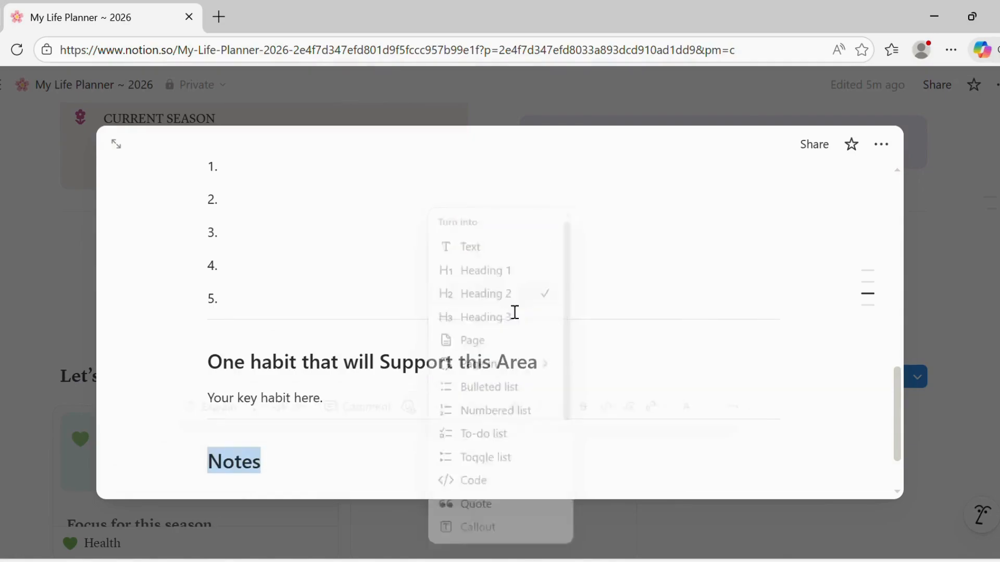
{"action": "left_click", "coordinate": [330, 456]}
Step: Add the line "Add your thoughts or reflections." under the "Notes" heading and make it italic
{"action": "key", "text": "Return"}
{"action": "type", "text": "Add"}
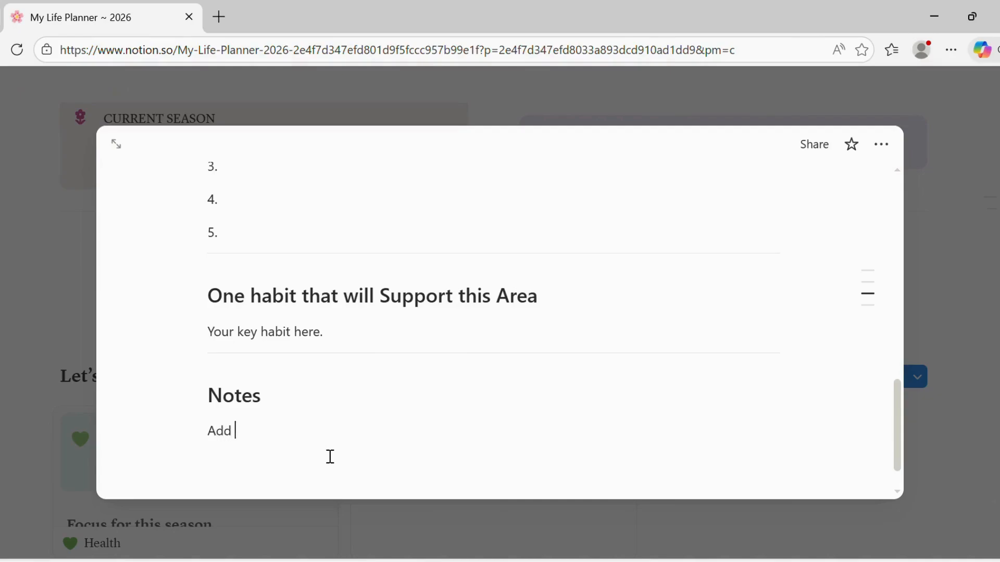
{"action": "type", "text": " your thoughts or reflections"}
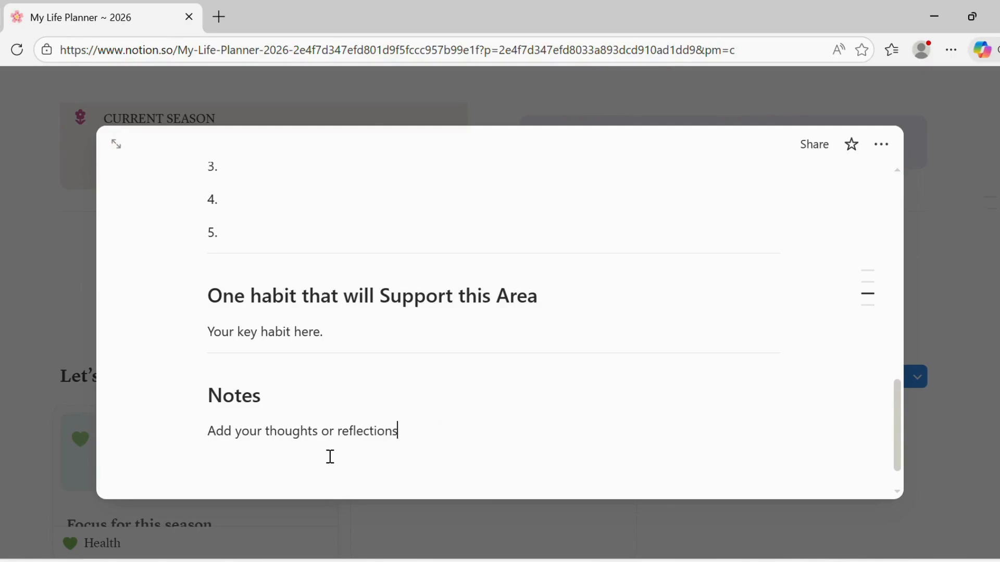
{"action": "type", "text": "."}
{"action": "left_click_drag", "start_coordinate": [421, 440], "coordinate": [214, 440]}
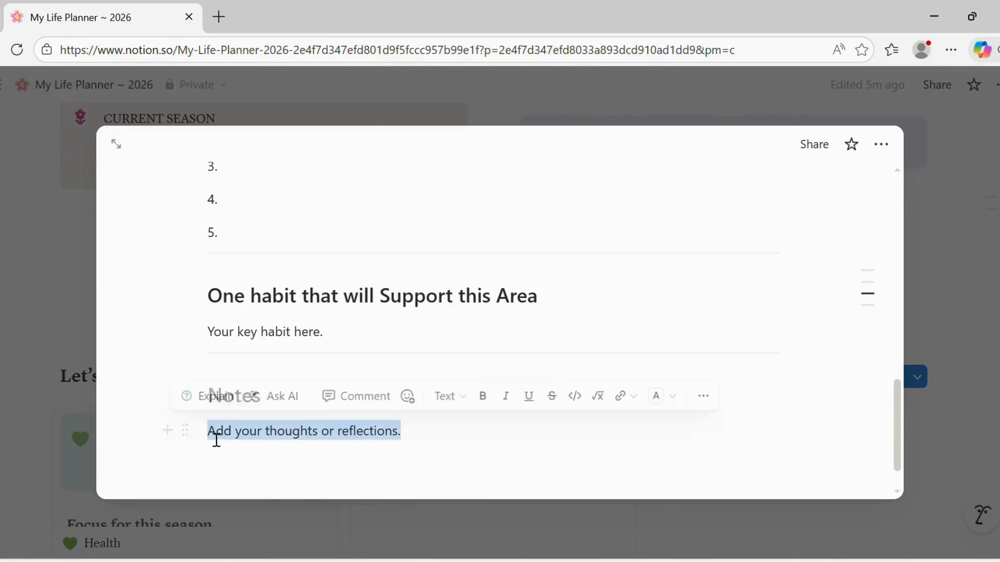
{"action": "left_click", "coordinate": [505, 408]}
{"action": "left_click", "coordinate": [411, 467]}
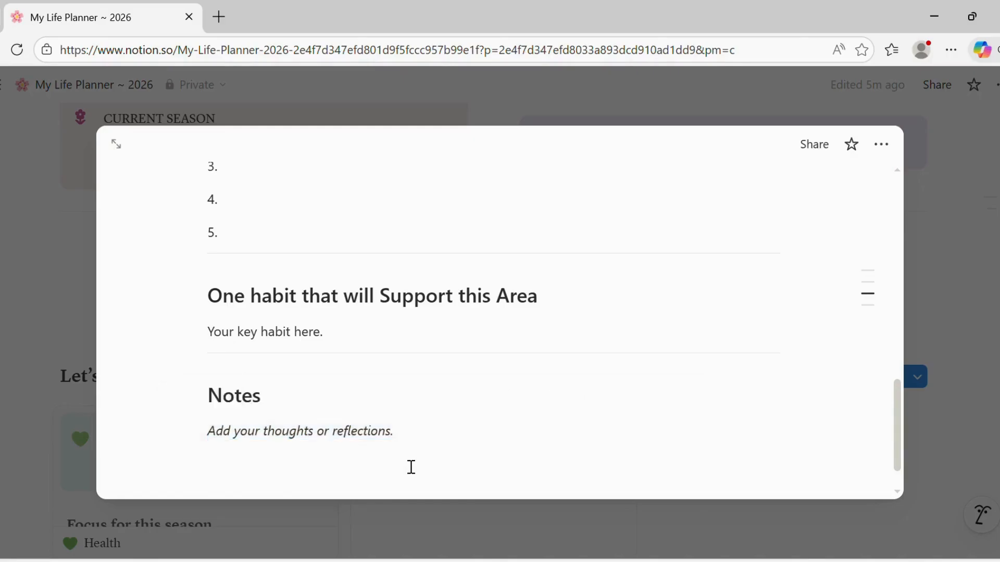
Step: Review the Health page by jumping through its outline to Primary Goals, the habit section and Notes, and close the page
{"action": "mouse_move", "coordinate": [901, 405]}
{"action": "left_mouse_down"}
{"action": "mouse_move", "coordinate": [916, 240]}
{"action": "mouse_move", "coordinate": [890, 167]}
{"action": "left_mouse_up"}
{"action": "mouse_move", "coordinate": [866, 347]}
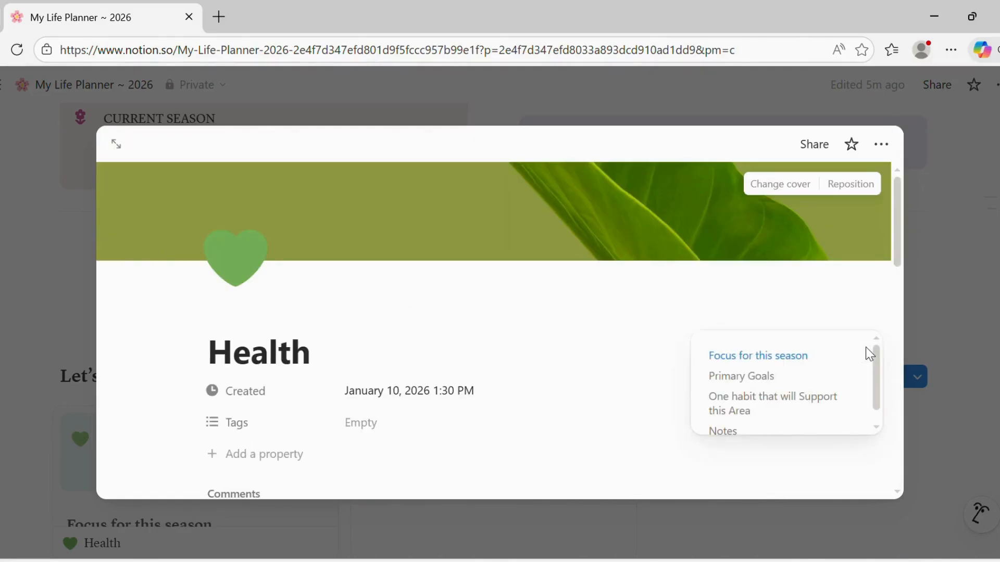
{"action": "mouse_move", "coordinate": [875, 366]}
{"action": "left_mouse_down"}
{"action": "mouse_move", "coordinate": [873, 394]}
{"action": "mouse_move", "coordinate": [879, 350]}
{"action": "left_mouse_up"}
{"action": "left_click_drag", "start_coordinate": [876, 363], "coordinate": [883, 390]}
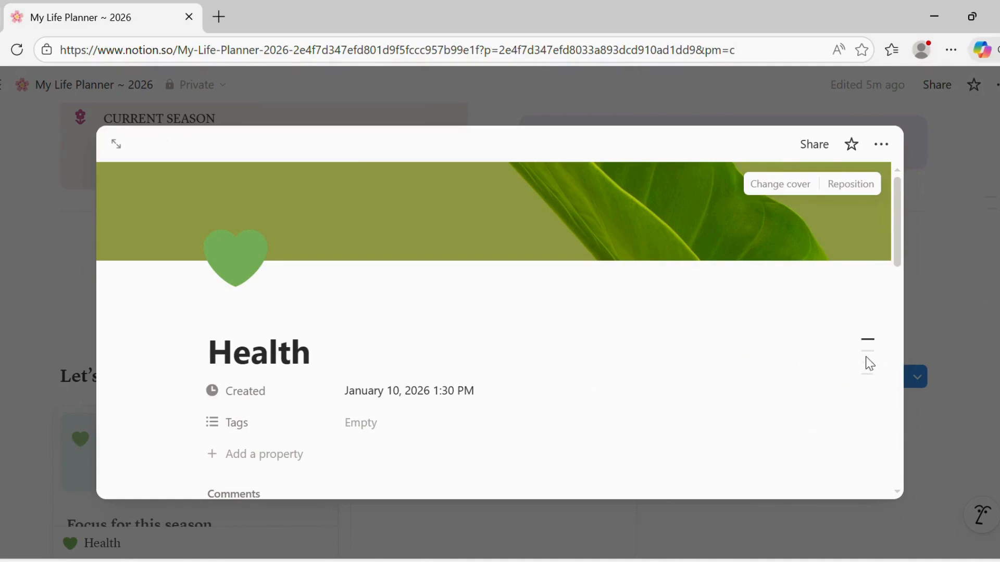
{"action": "mouse_move", "coordinate": [864, 404]}
{"action": "left_click", "coordinate": [776, 376]}
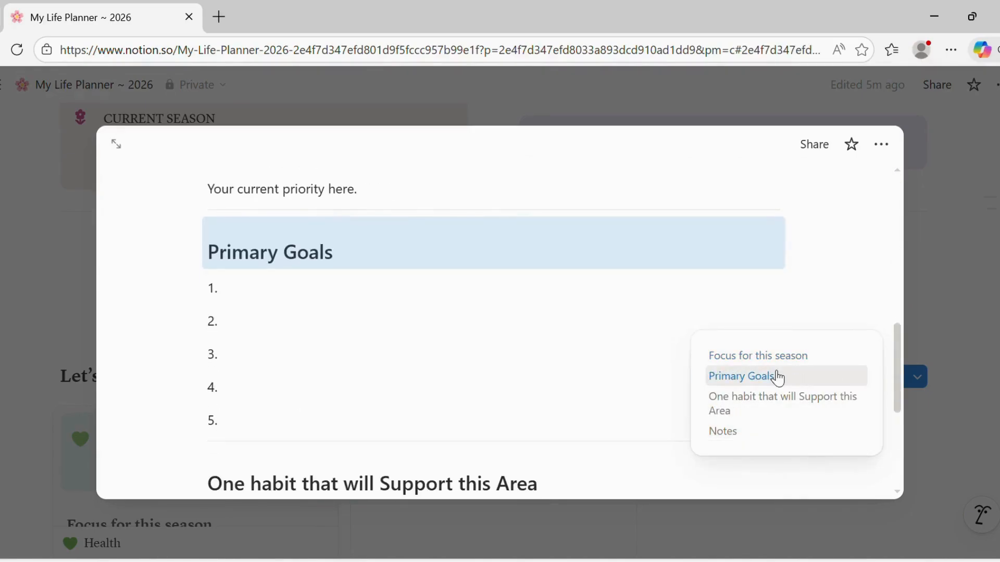
{"action": "left_click", "coordinate": [780, 402]}
{"action": "left_click", "coordinate": [763, 432]}
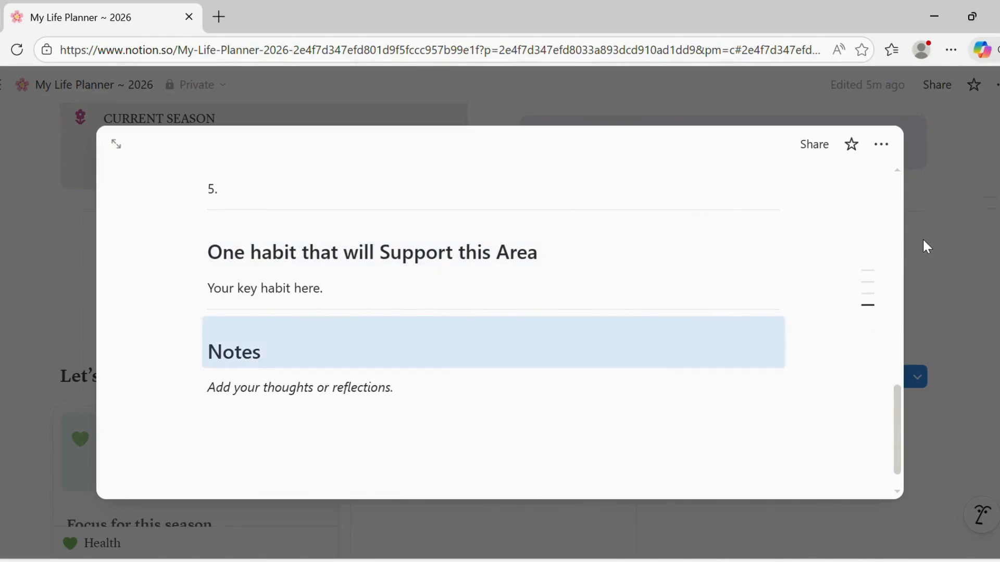
{"action": "left_click", "coordinate": [943, 229]}
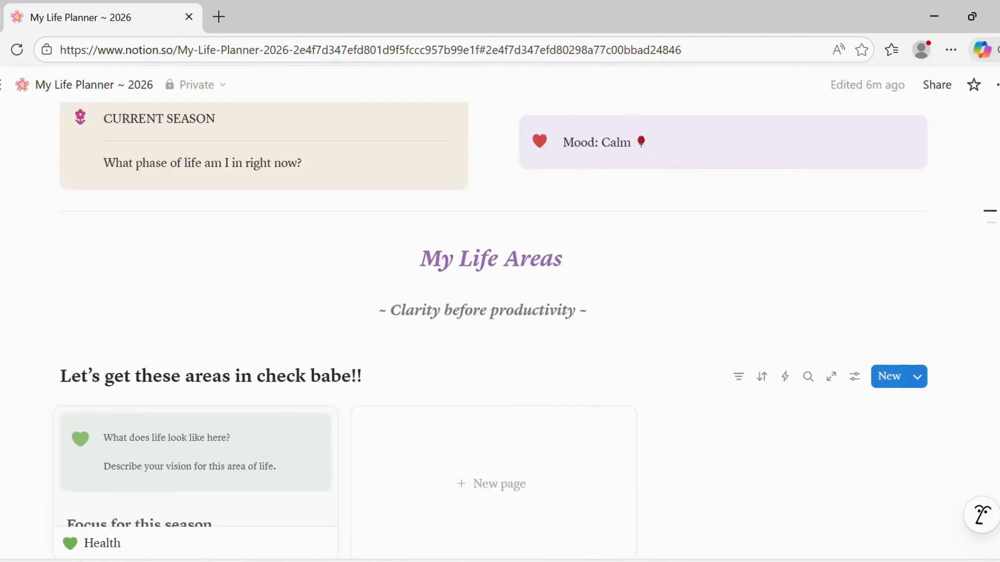
Step: Try the List, Table, Board and Timeline layouts on the "Let's get these areas in check babe!!" database and return it to Gallery
{"action": "scroll", "coordinate": [500, 313], "scroll_direction": "down", "scroll_amount": 2}
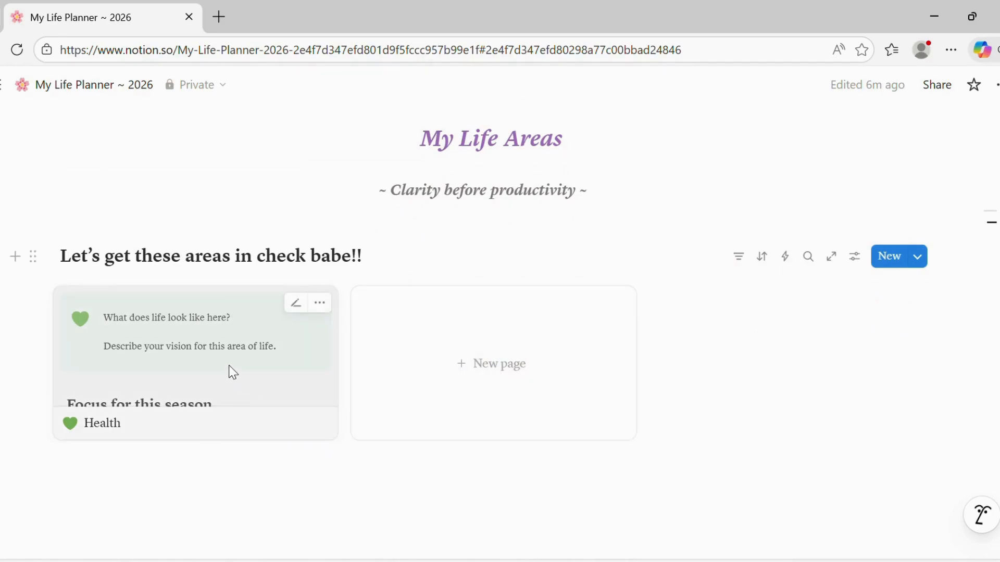
{"action": "left_click", "coordinate": [855, 257]}
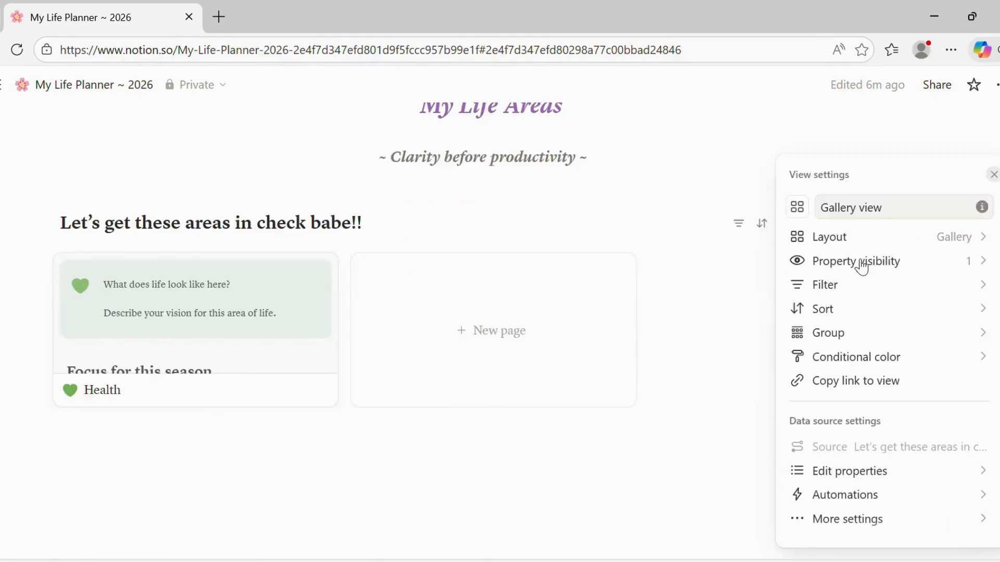
{"action": "left_click", "coordinate": [964, 242]}
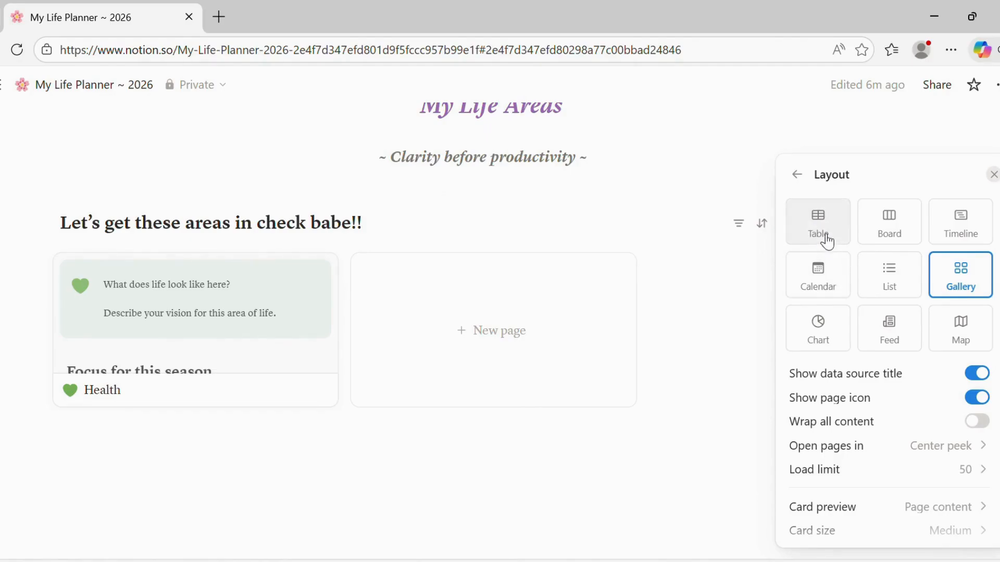
{"action": "left_click", "coordinate": [893, 283]}
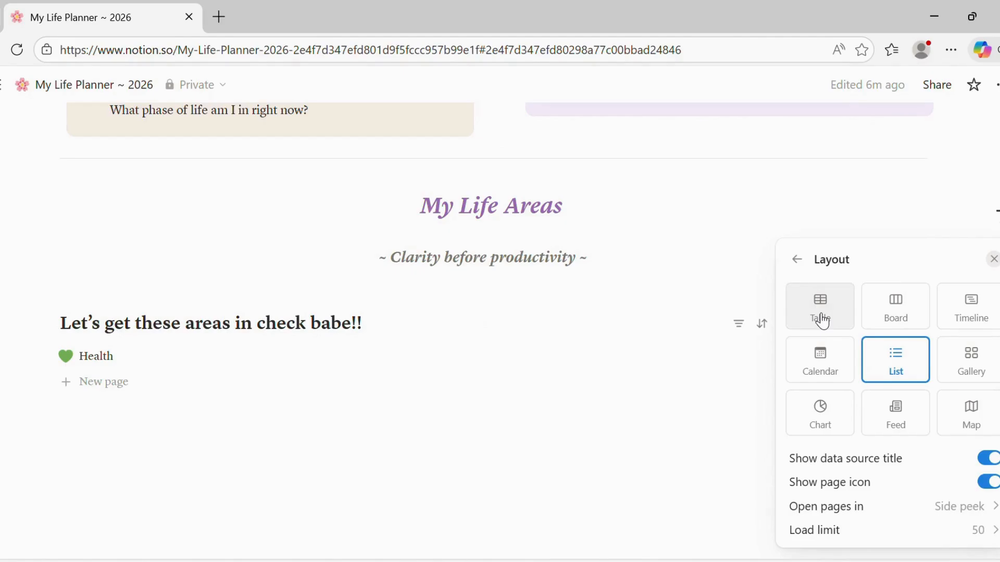
{"action": "left_click", "coordinate": [820, 316]}
{"action": "left_click", "coordinate": [898, 261]}
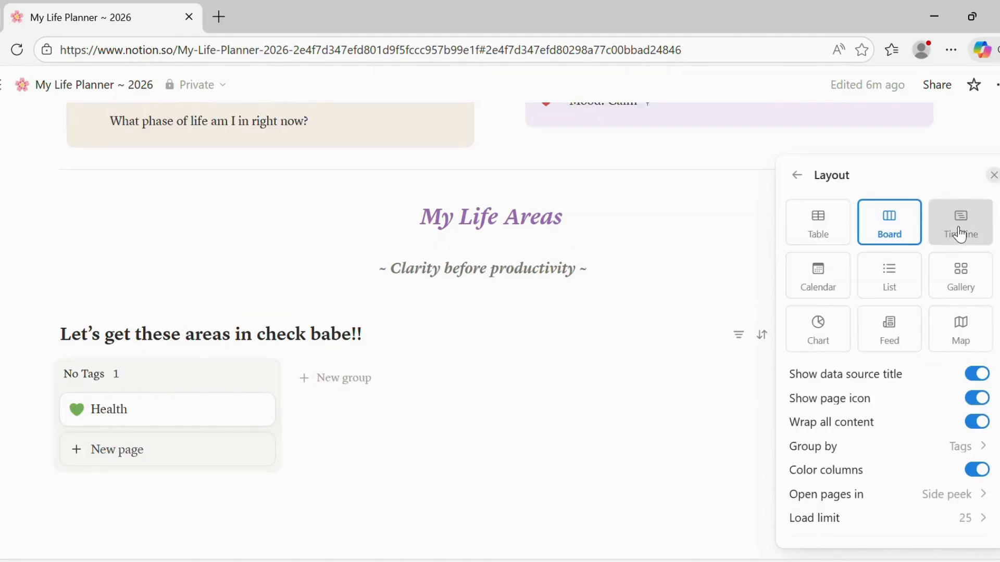
{"action": "left_click", "coordinate": [959, 234]}
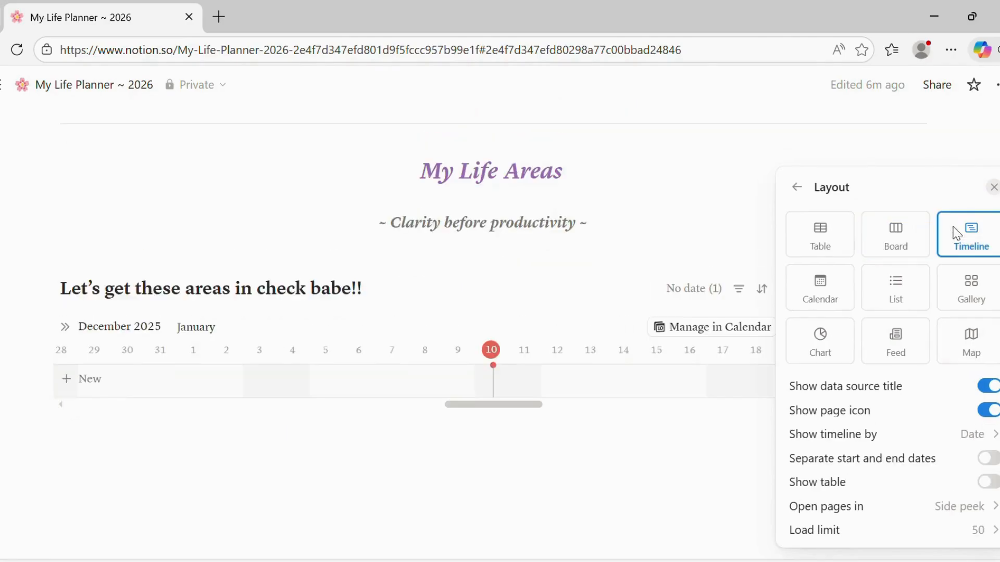
{"action": "left_click", "coordinate": [973, 288]}
Step: Set the gallery's card preview to Page cover and try the Fit image option, leaving it off
{"action": "scroll", "coordinate": [889, 365], "scroll_direction": "down", "scroll_amount": 3}
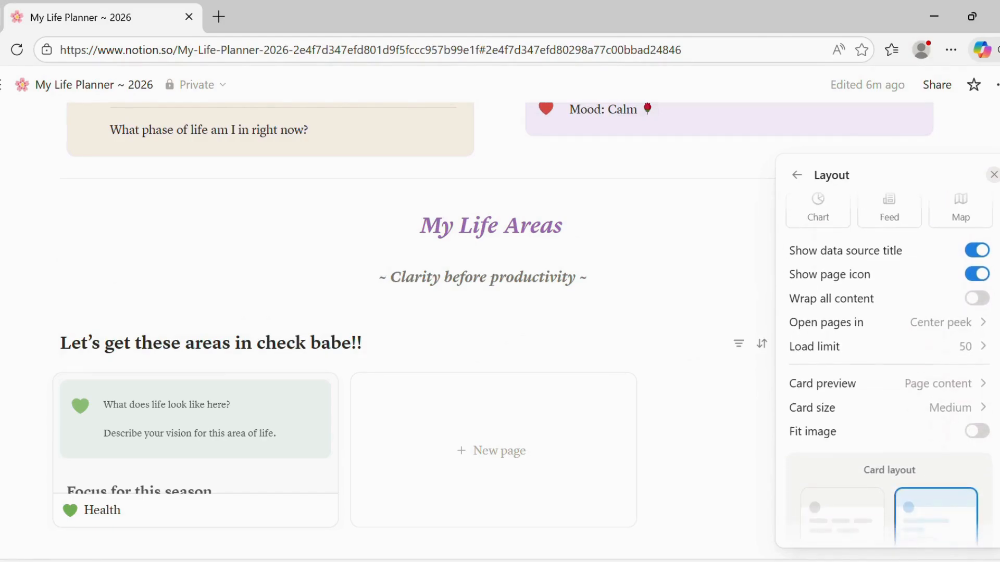
{"action": "left_click", "coordinate": [966, 384]}
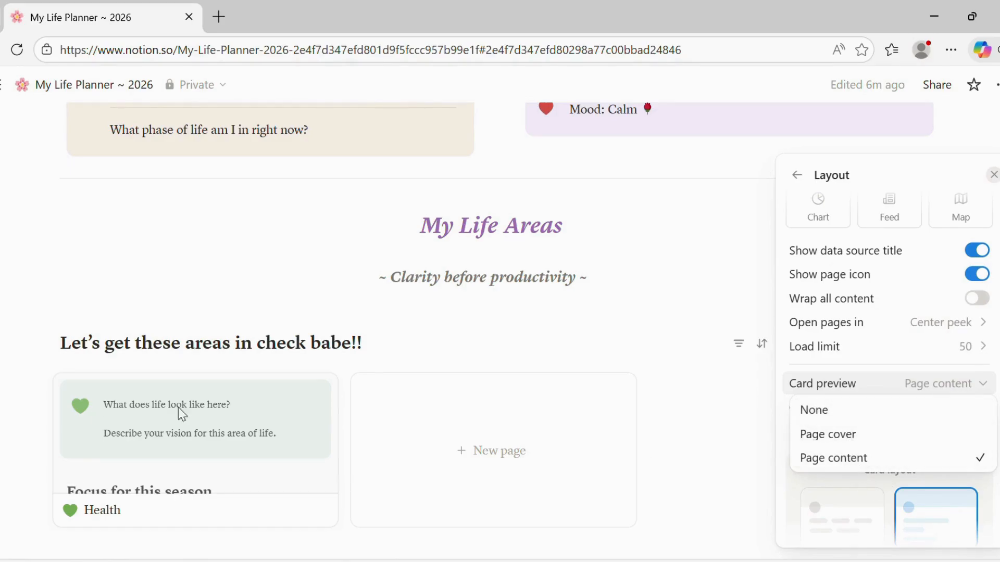
{"action": "left_click", "coordinate": [838, 437]}
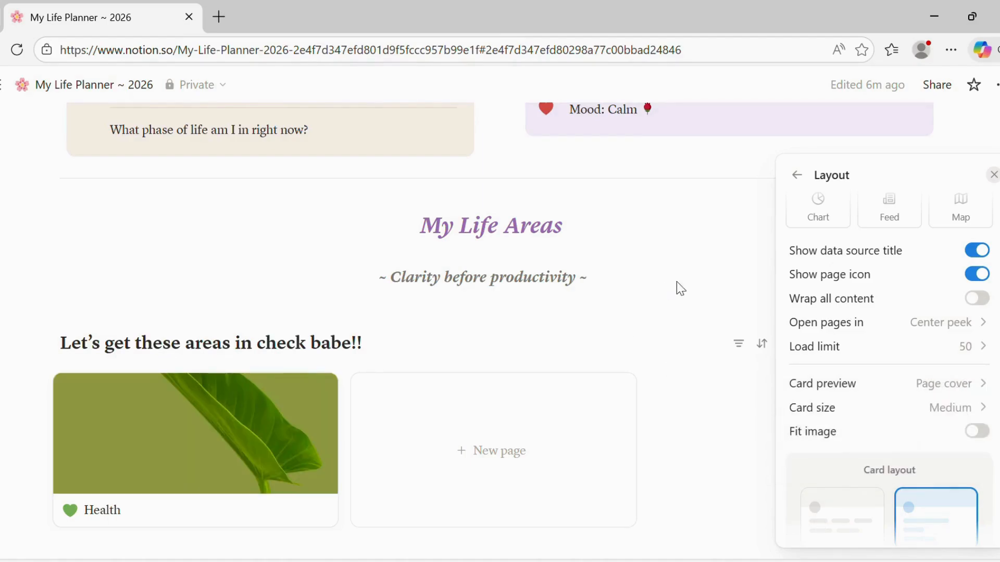
{"action": "left_click", "coordinate": [978, 431]}
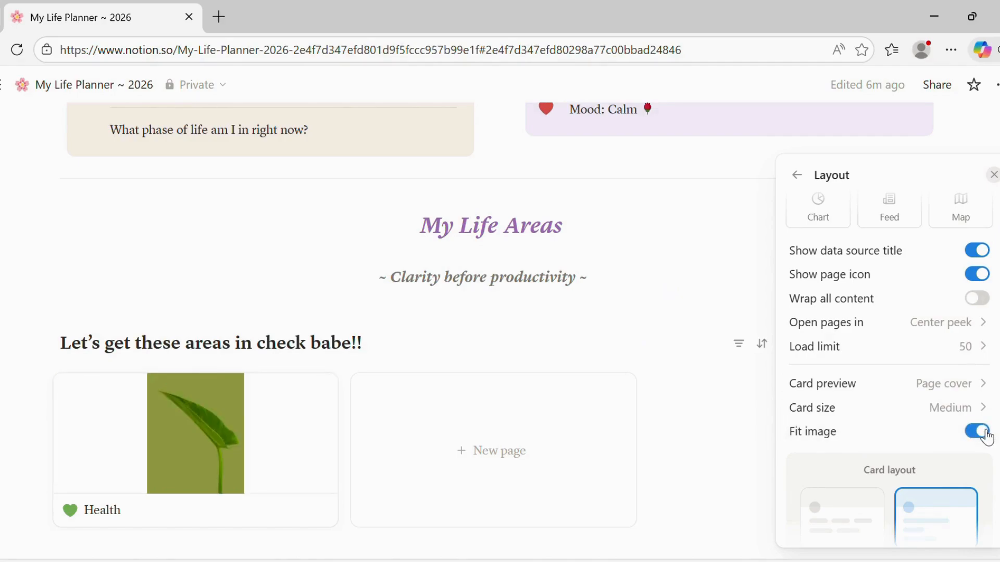
{"action": "left_click", "coordinate": [979, 432]}
{"action": "left_click", "coordinate": [689, 272]}
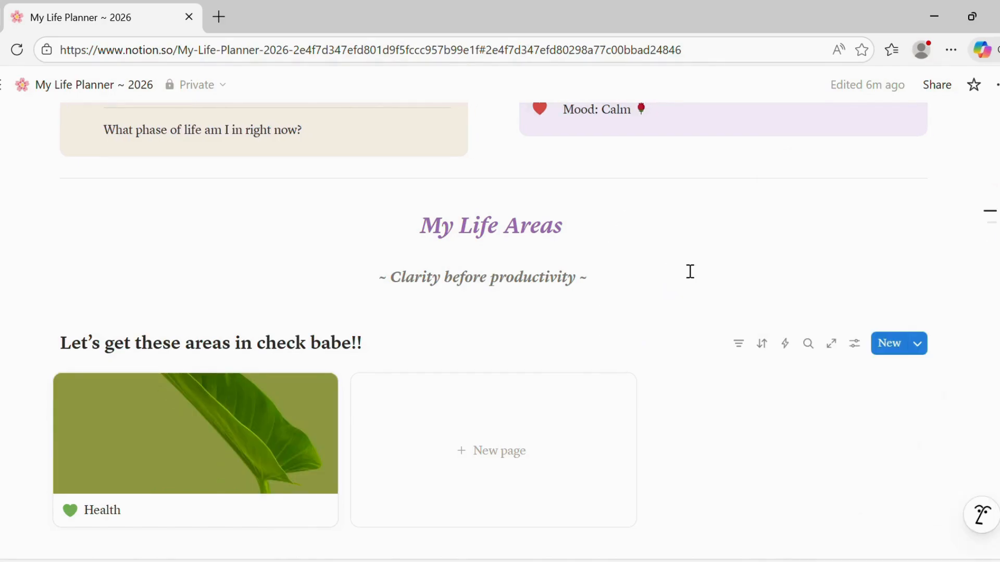
Step: Add a blank new page to the life-areas gallery and close it without entering anything
{"action": "scroll", "coordinate": [499, 313], "scroll_direction": "up", "scroll_amount": 8}
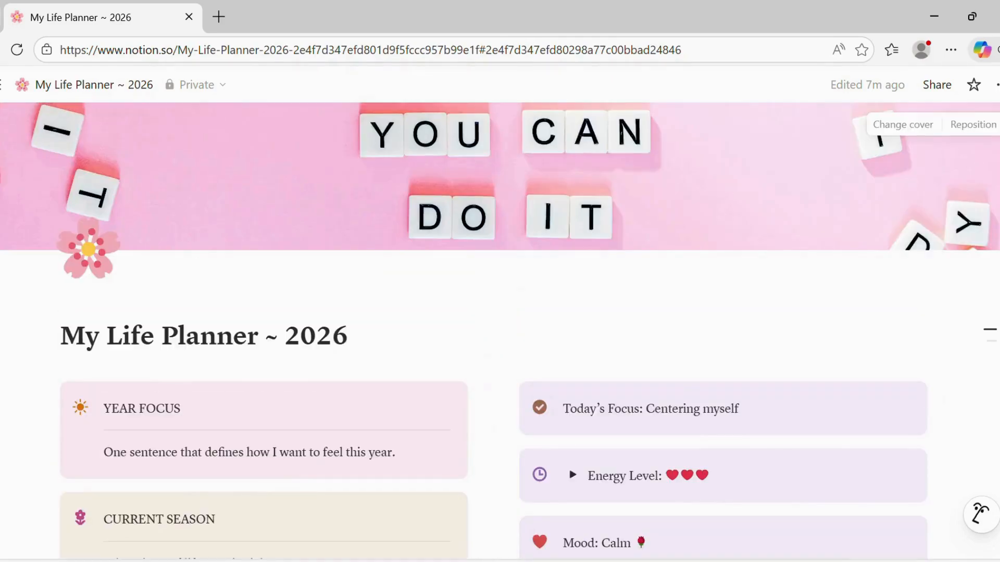
{"action": "scroll", "coordinate": [511, 261], "scroll_direction": "down", "scroll_amount": 10}
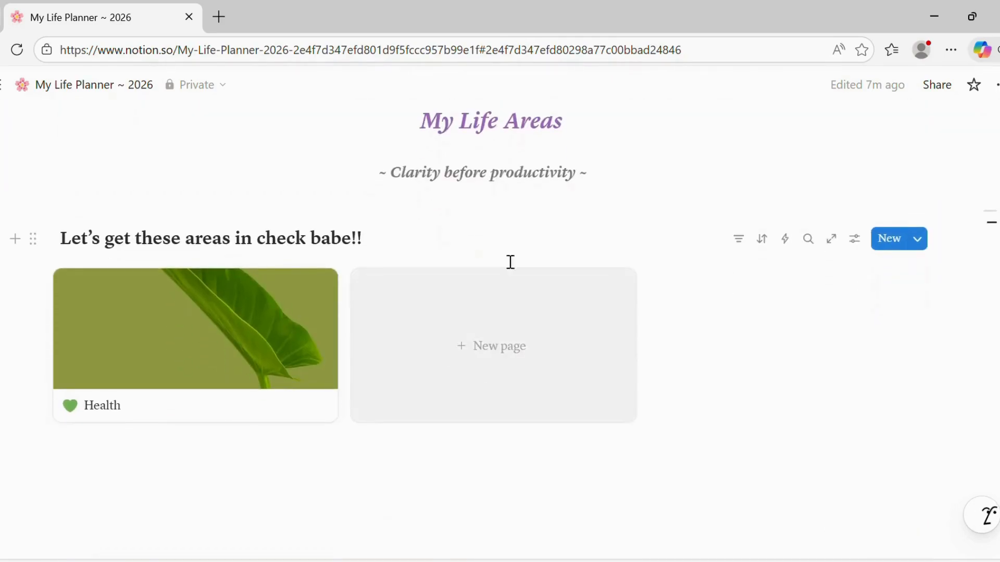
{"action": "left_click", "coordinate": [474, 358]}
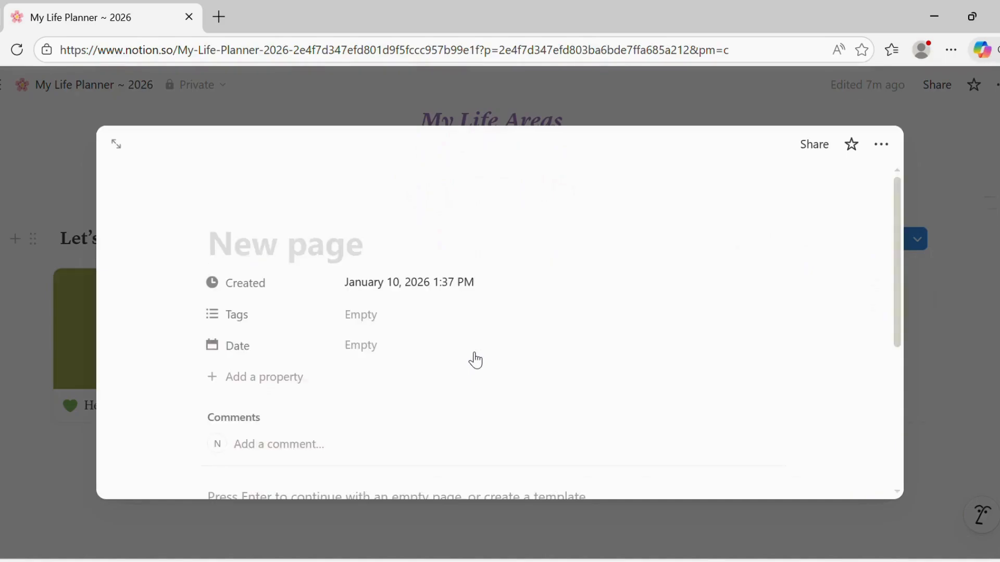
{"action": "left_click", "coordinate": [951, 181]}
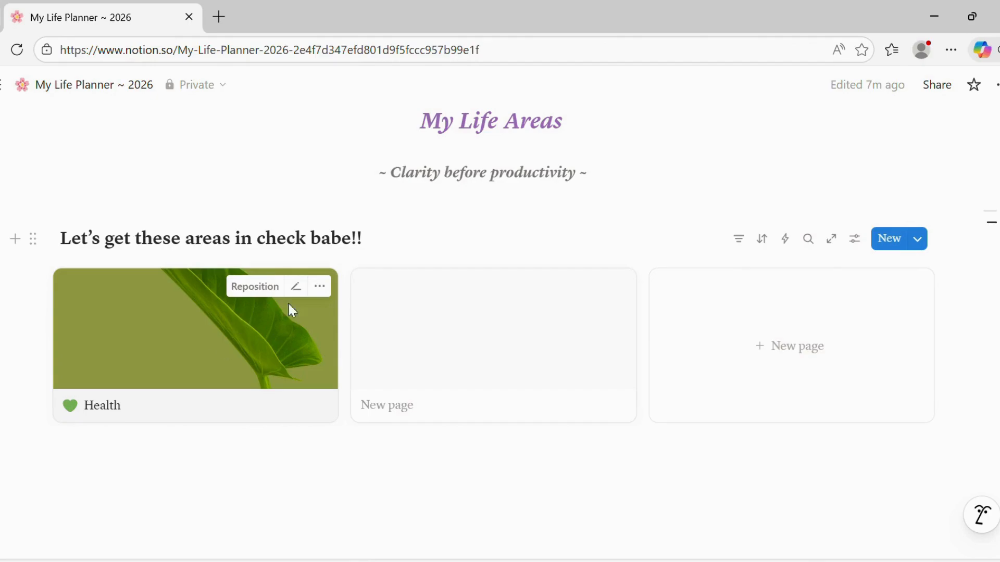
Step: Duplicate the Health page in the gallery and rename the copy "Mind"
{"action": "left_click", "coordinate": [319, 286]}
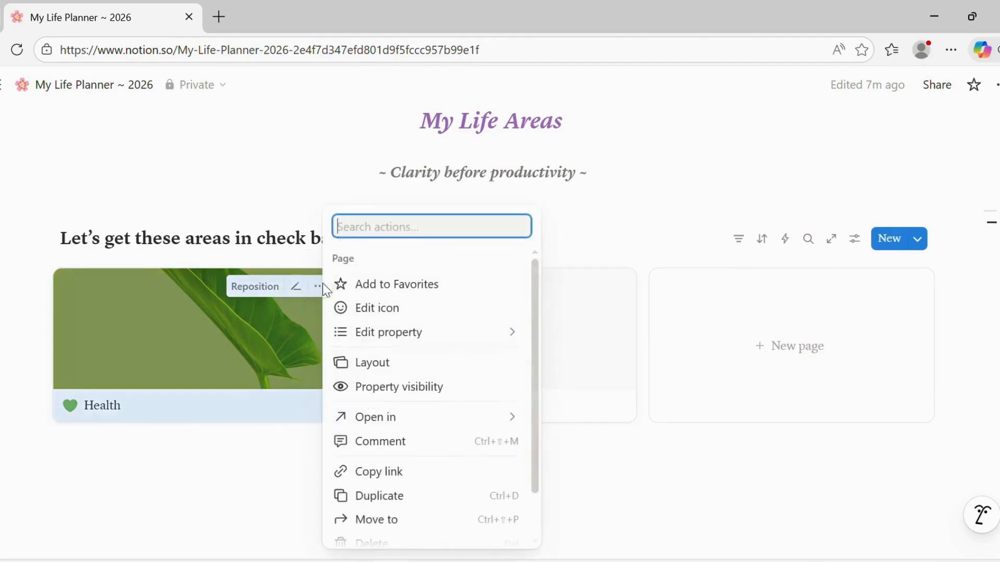
{"action": "left_click", "coordinate": [363, 501]}
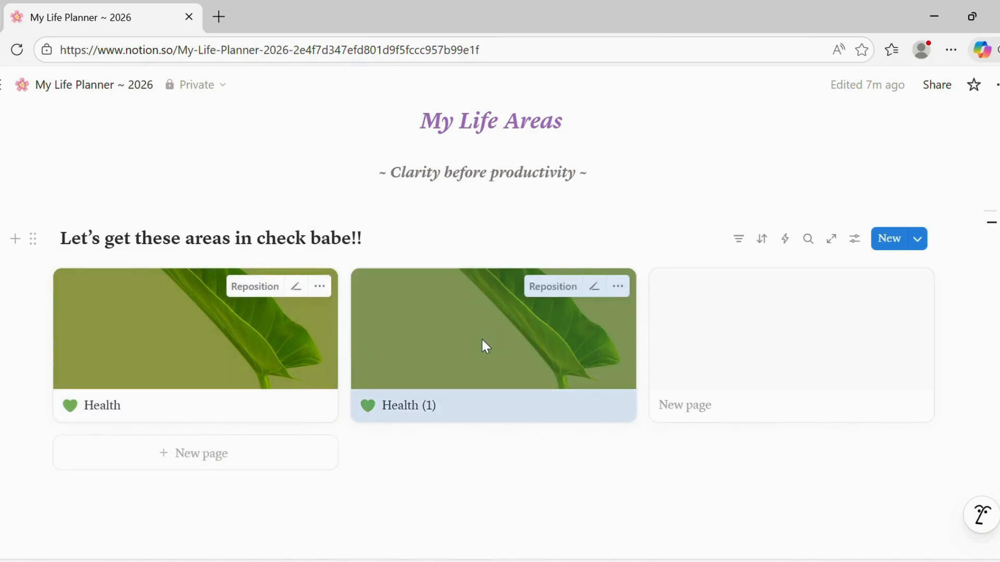
{"action": "left_click", "coordinate": [482, 341]}
{"action": "left_click_drag", "start_coordinate": [898, 212], "coordinate": [902, 157]}
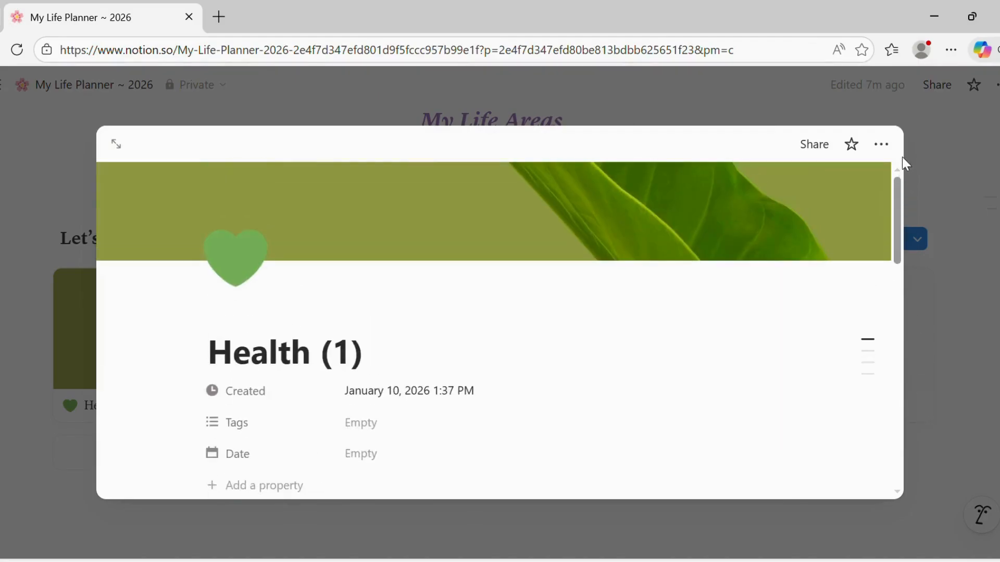
{"action": "key", "text": "BackSpace"}
{"action": "key", "text": "BackSpace"}
{"action": "key", "text": "BackSpace"}
{"action": "key", "text": "BackSpace"}
{"action": "key", "text": "BackSpace"}
{"action": "key", "text": "BackSpace"}
{"action": "key", "text": "BackSpace"}
{"action": "key", "text": "BackSpace"}
{"action": "key", "text": "BackSpace"}
{"action": "key", "text": "BackSpace"}
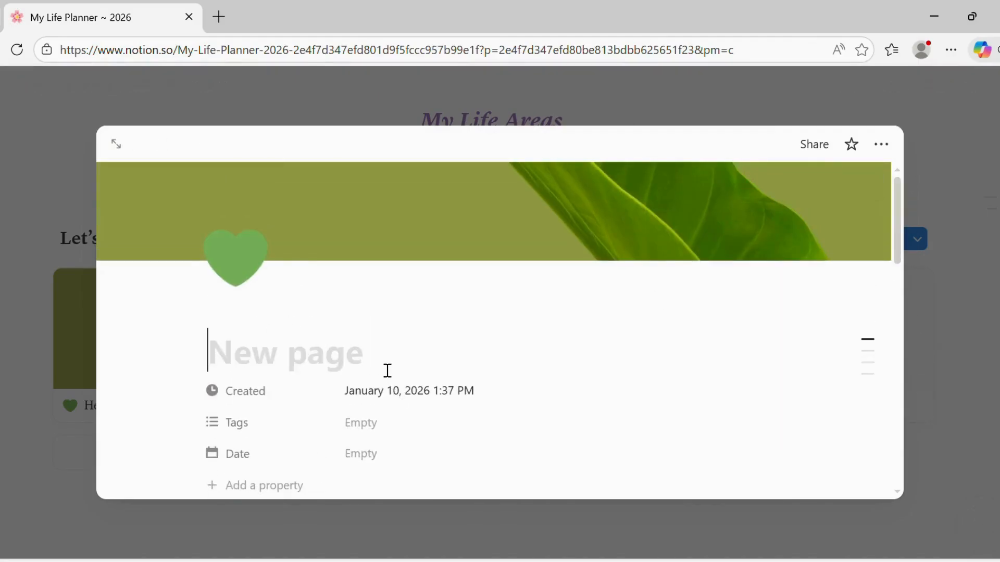
{"action": "type", "text": "Mind"}
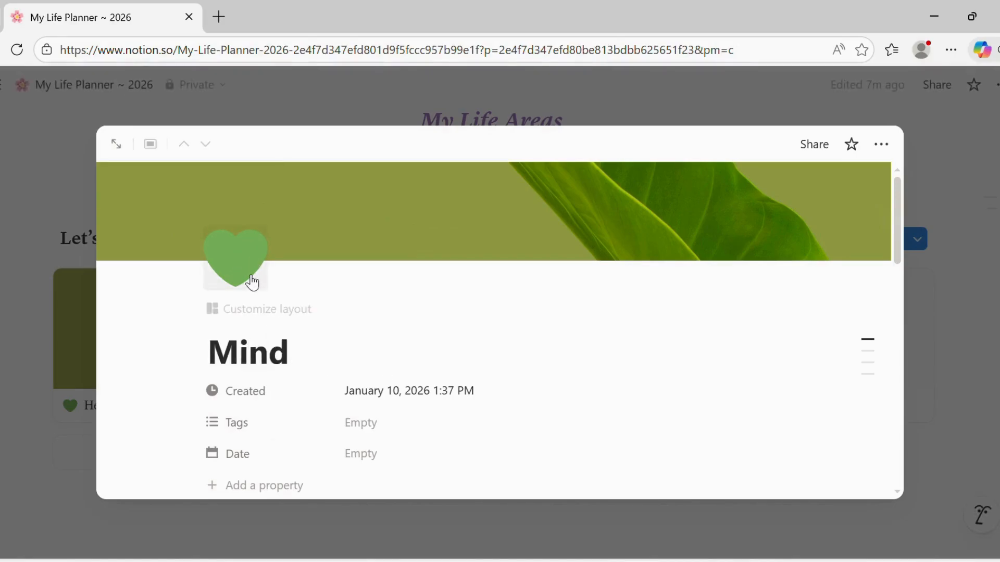
Step: Change the Mind page's icon to the purple heart emoji, filtering the emojis by "purpl"
{"action": "left_click", "coordinate": [252, 281]}
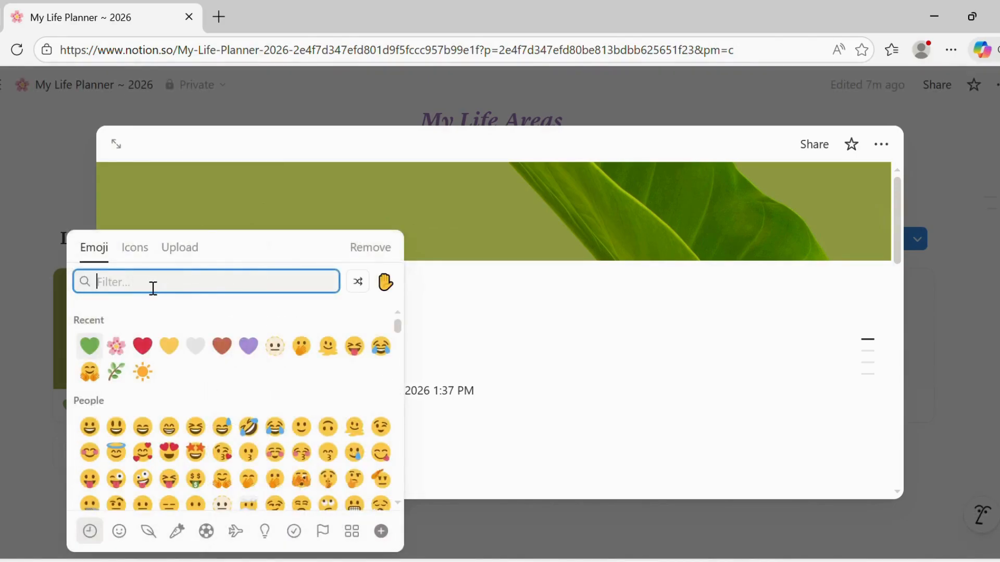
{"action": "type", "text": "purpl"}
{"action": "left_click", "coordinate": [99, 325]}
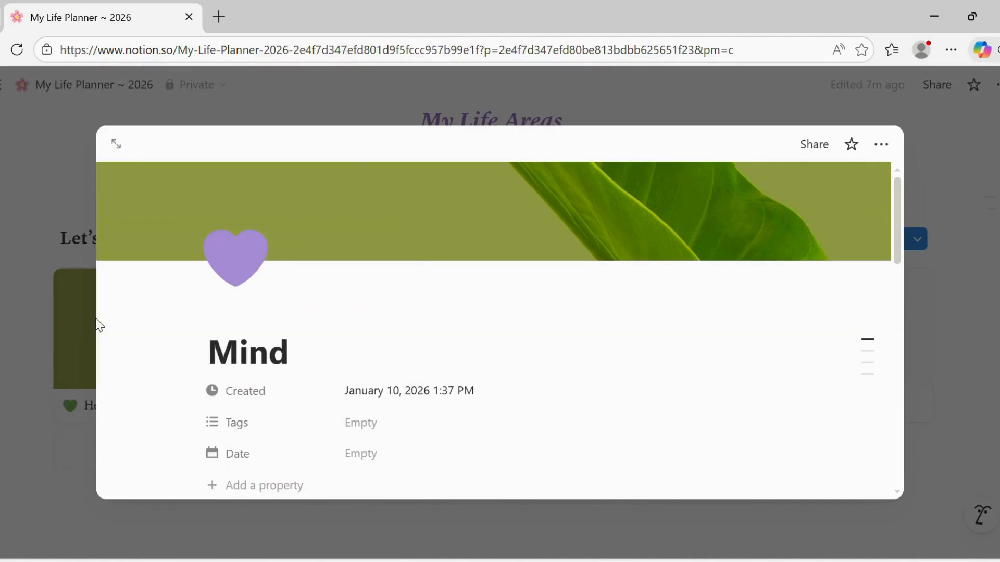
Step: Open the cover image choices for the Mind page
{"action": "left_click", "coordinate": [782, 188]}
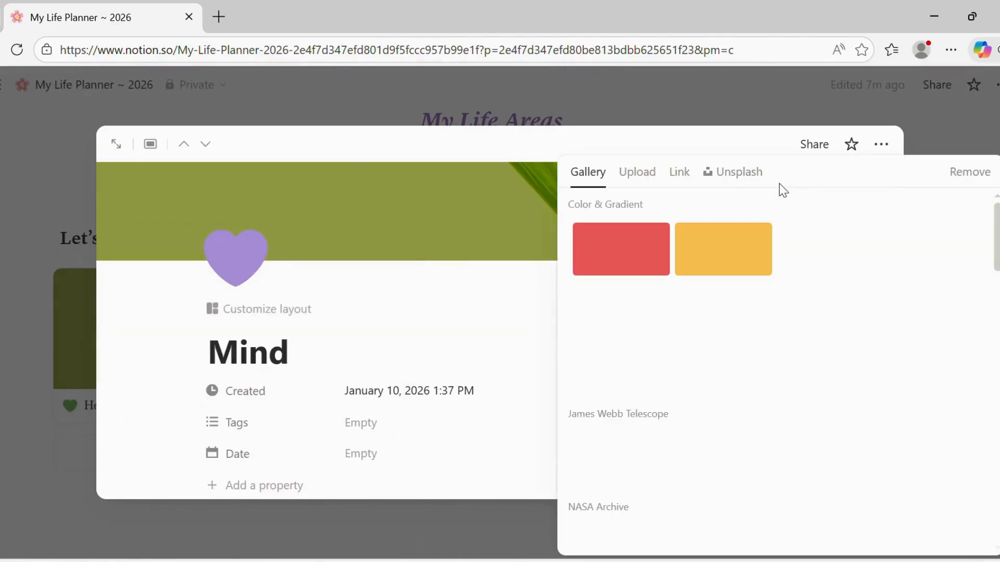
Step: Search Unsplash for "lavender" and set the purple lavender photo with blurred golden lights as the Mind page's cover
{"action": "left_click", "coordinate": [747, 175]}
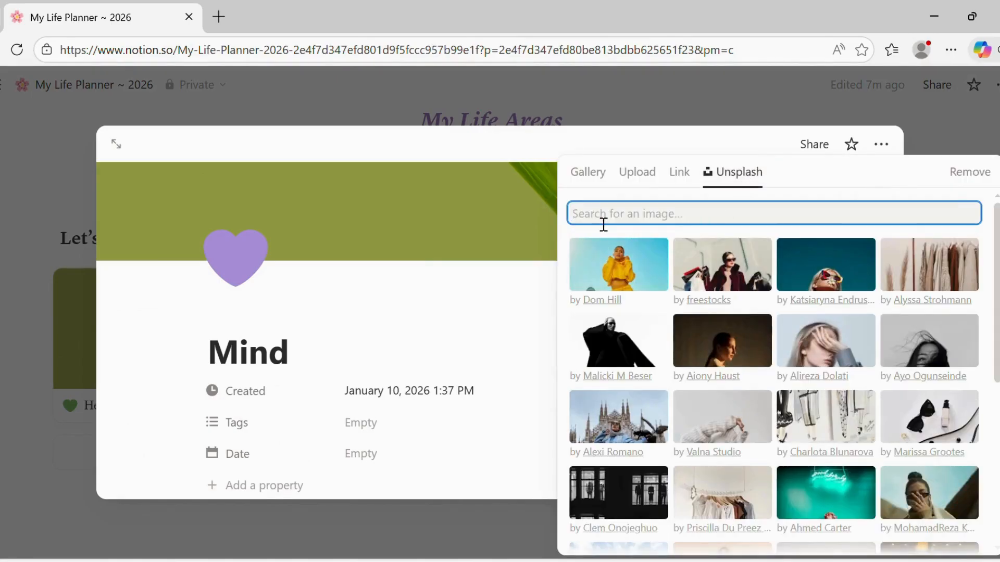
{"action": "type", "text": "lavender"}
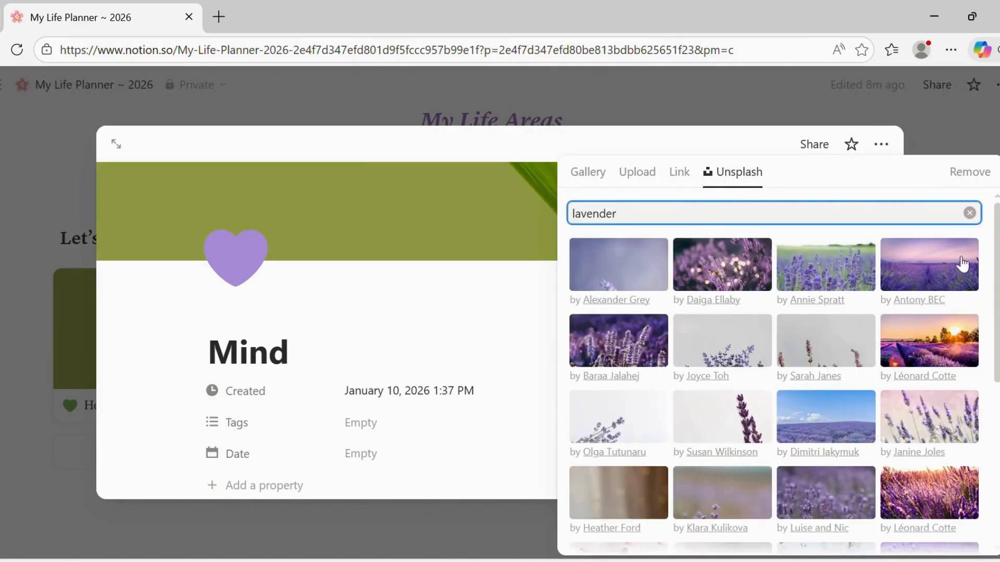
{"action": "left_click_drag", "start_coordinate": [993, 234], "coordinate": [995, 186]}
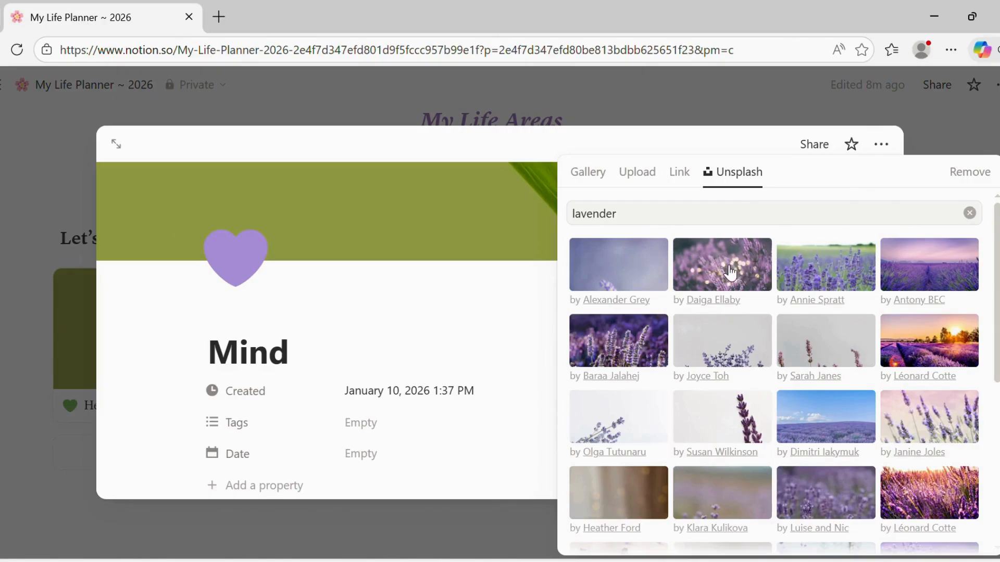
{"action": "left_click", "coordinate": [731, 272]}
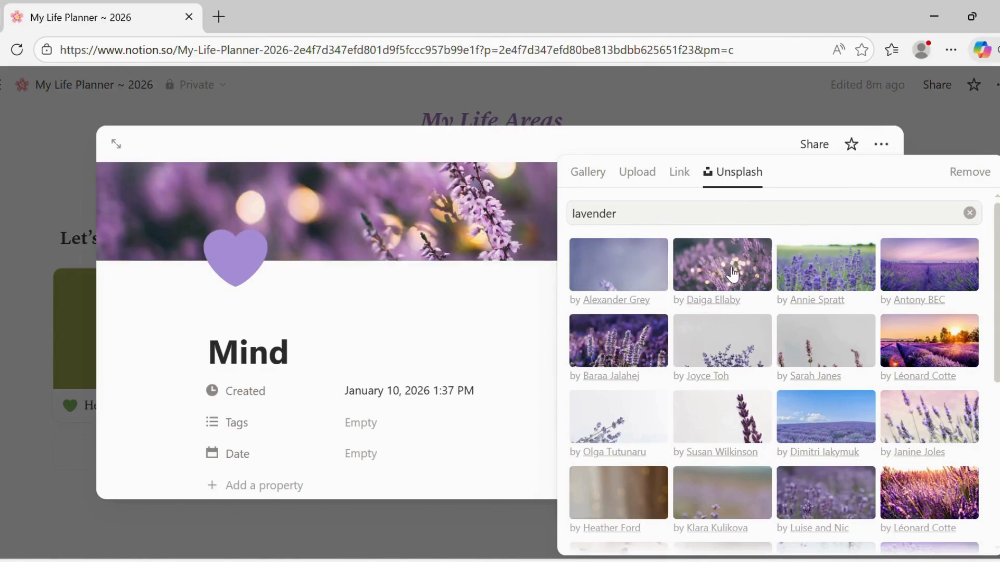
{"action": "left_click", "coordinate": [352, 373]}
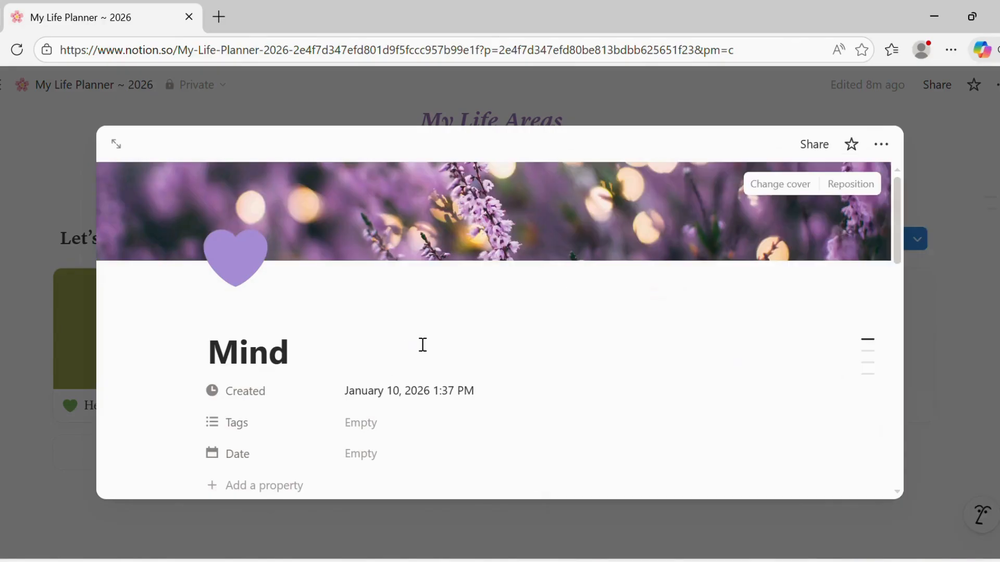
Step: Reposition the Mind page's cover image so a higher part of the lavender photo shows
{"action": "left_click", "coordinate": [859, 184]}
{"action": "left_click_drag", "start_coordinate": [662, 201], "coordinate": [684, 243]}
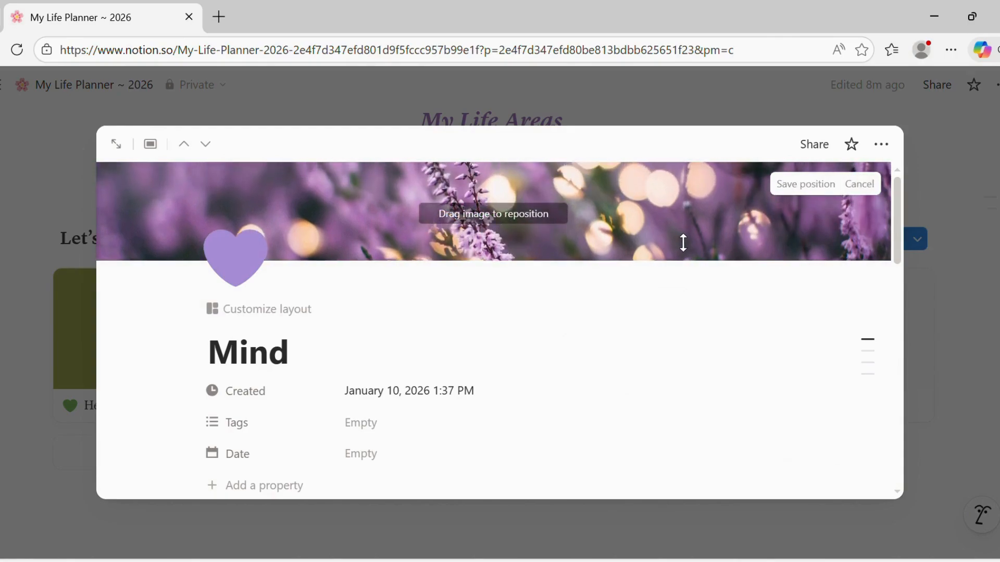
{"action": "left_click", "coordinate": [666, 422]}
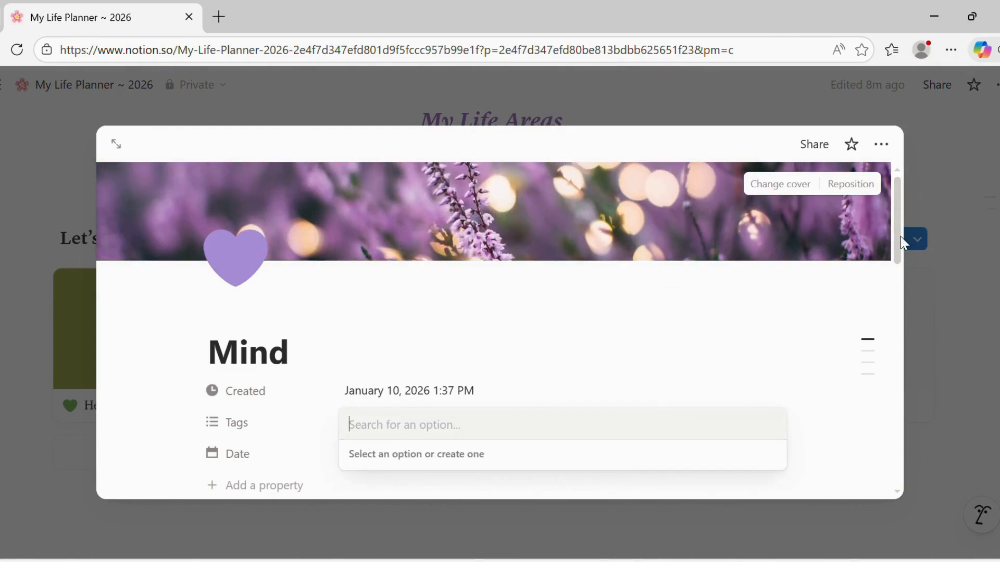
{"action": "left_click", "coordinate": [899, 272]}
Step: Change the icon of the "What does life look like here?" callout to a purple heart
{"action": "left_click_drag", "start_coordinate": [898, 251], "coordinate": [906, 335]}
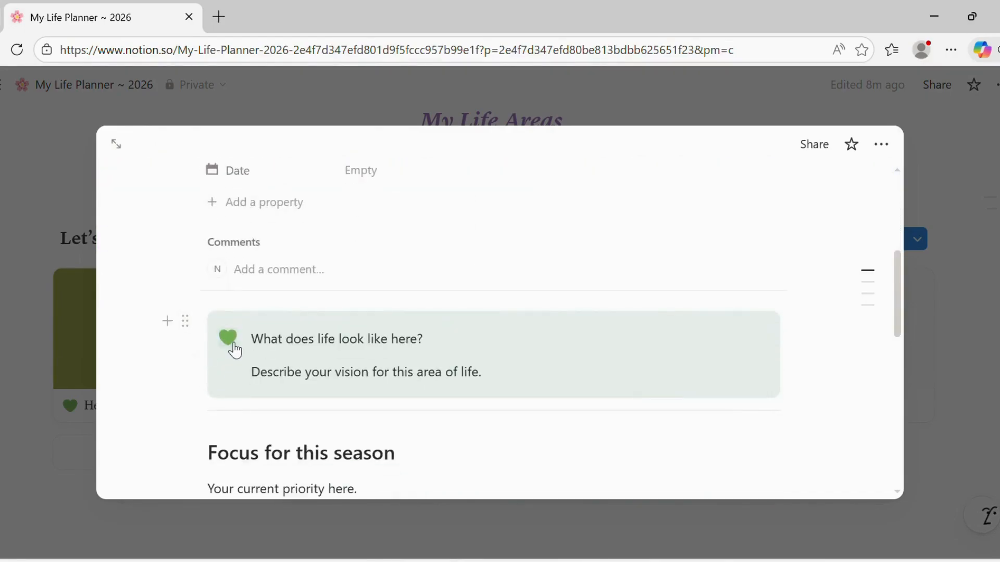
{"action": "left_click", "coordinate": [227, 338]}
{"action": "type", "text": "purpl"}
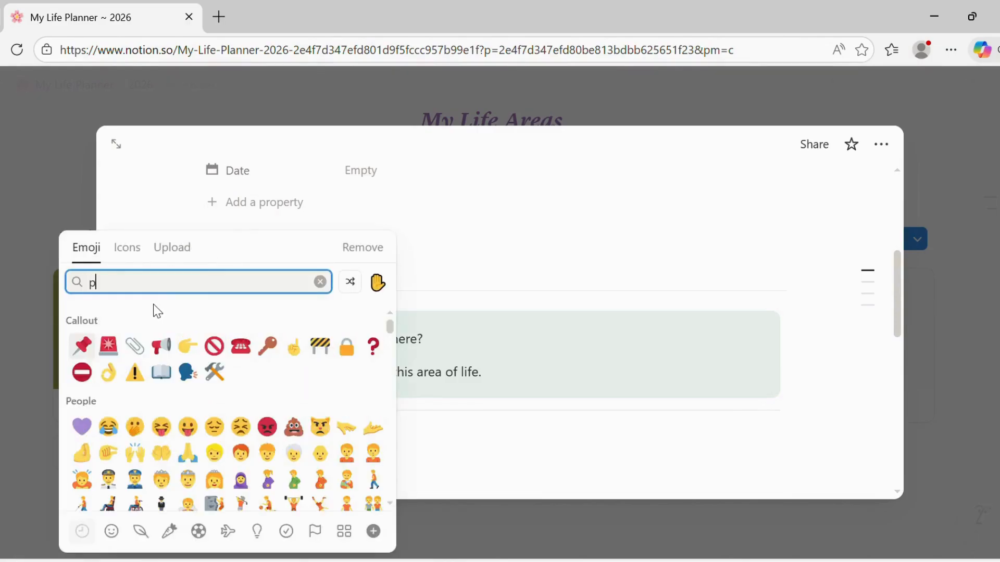
{"action": "left_click", "coordinate": [85, 320]}
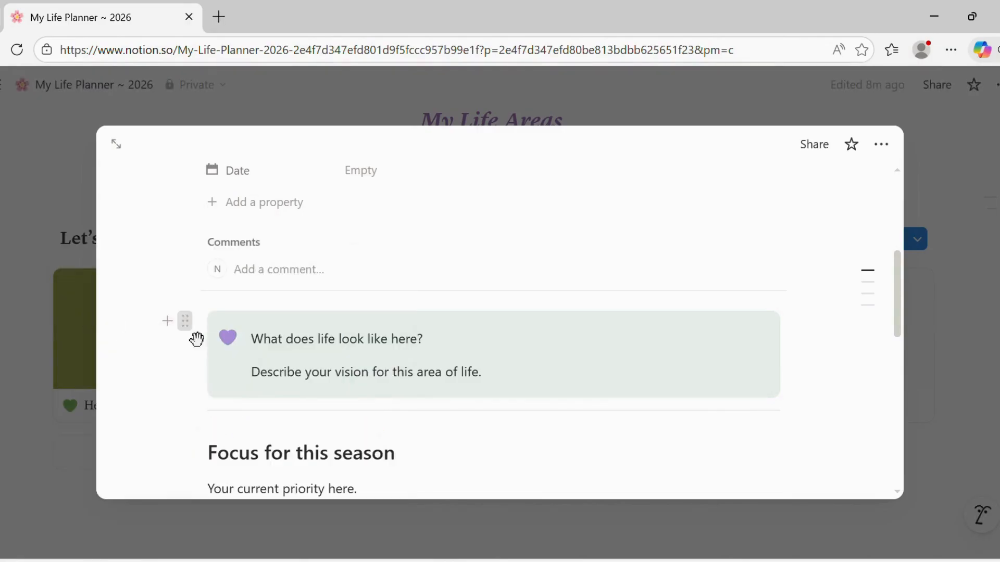
Step: Give the "What does life look like here?" callout a purple background and close the Mind page
{"action": "left_click", "coordinate": [185, 321]}
{"action": "mouse_move", "coordinate": [389, 260]}
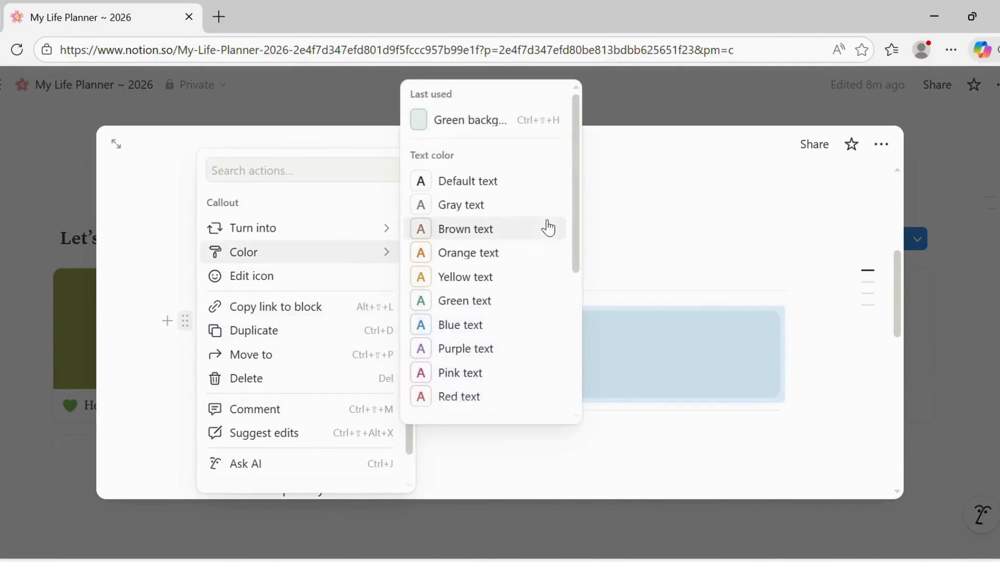
{"action": "left_click_drag", "start_coordinate": [574, 234], "coordinate": [522, 379]}
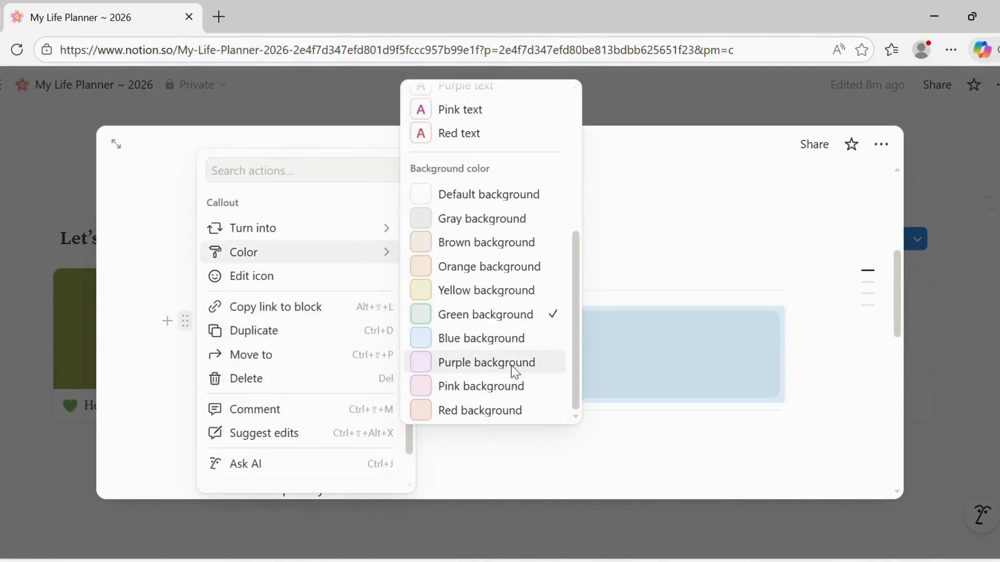
{"action": "left_click", "coordinate": [512, 366]}
{"action": "left_click", "coordinate": [495, 463]}
{"action": "left_click_drag", "start_coordinate": [897, 294], "coordinate": [916, 464]}
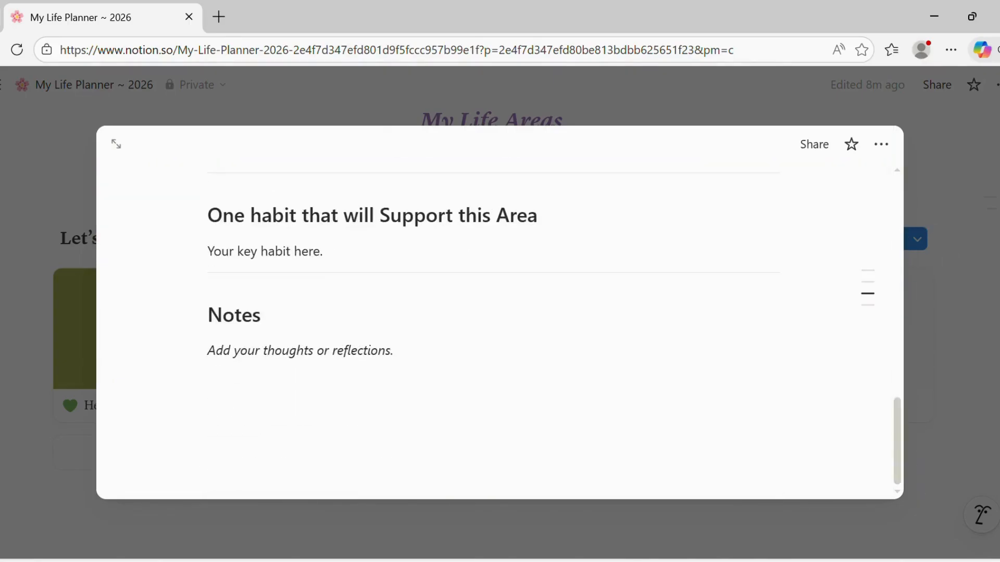
{"action": "left_click", "coordinate": [988, 231]}
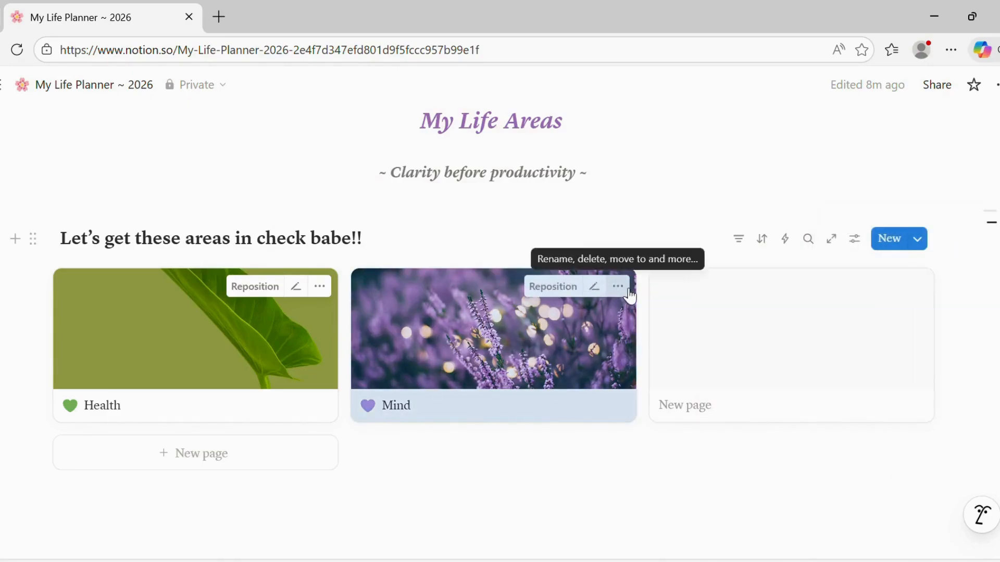
Step: Duplicate the Mind page in the life areas gallery and rename the copy Work/School
{"action": "left_click", "coordinate": [620, 287]}
{"action": "left_click", "coordinate": [670, 503]}
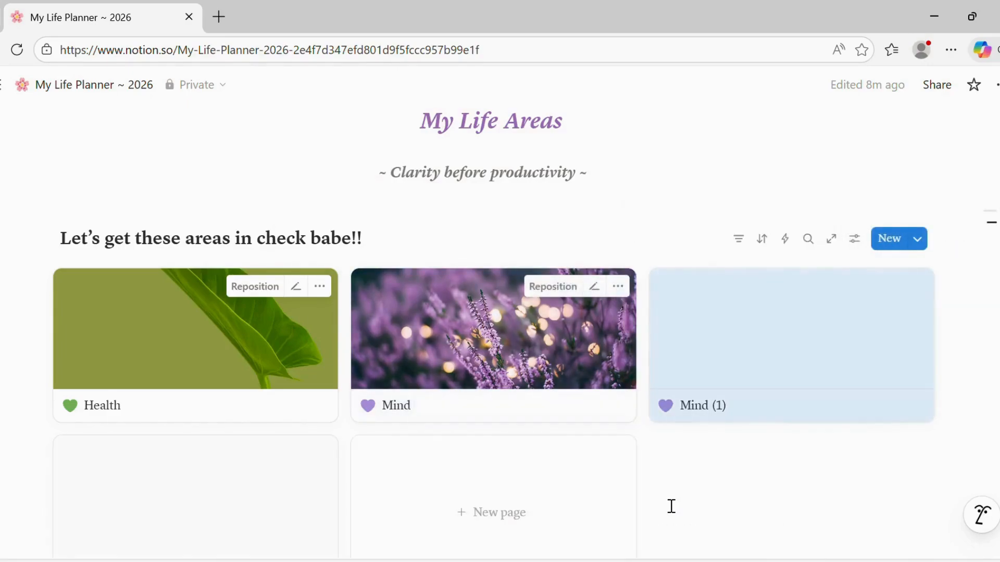
{"action": "left_click", "coordinate": [740, 347]}
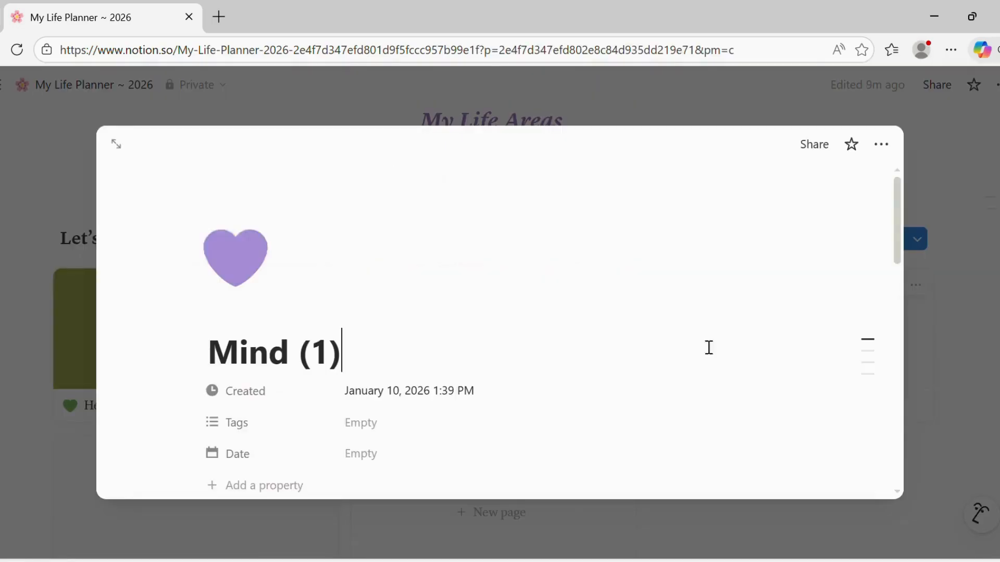
{"action": "key", "text": "BackSpace"}
{"action": "key", "text": "BackSpace"}
{"action": "key", "text": "BackSpace"}
{"action": "key", "text": "BackSpace"}
{"action": "key", "text": "BackSpace"}
{"action": "key", "text": "BackSpace"}
{"action": "key", "text": "BackSpace"}
{"action": "key", "text": "BackSpace"}
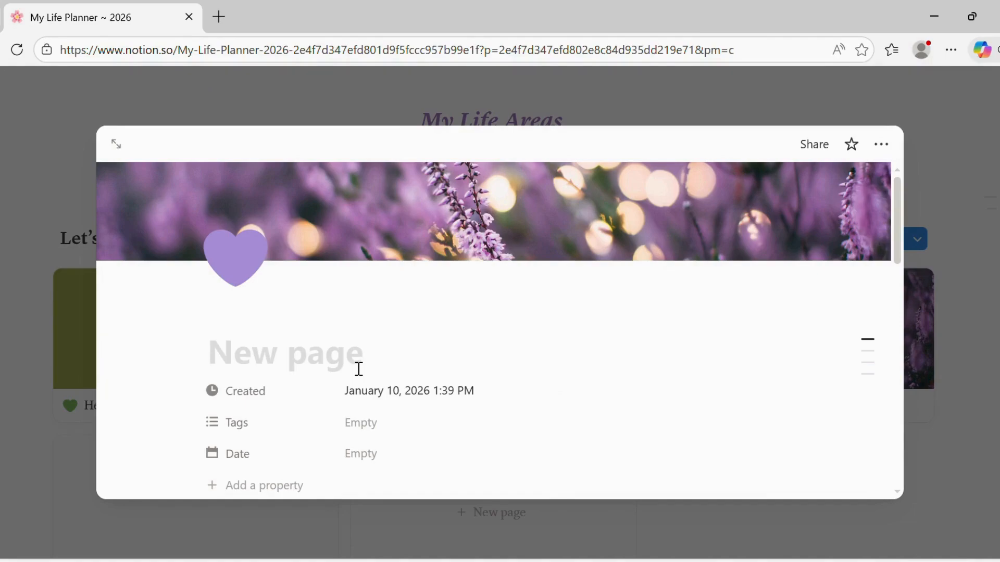
{"action": "type", "text": "Work"}
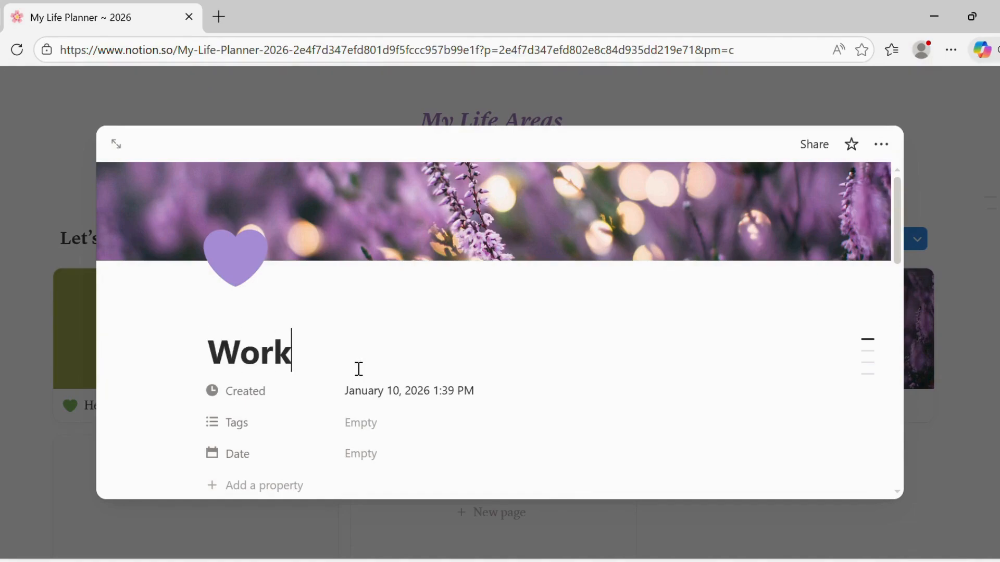
{"action": "type", "text": "/School"}
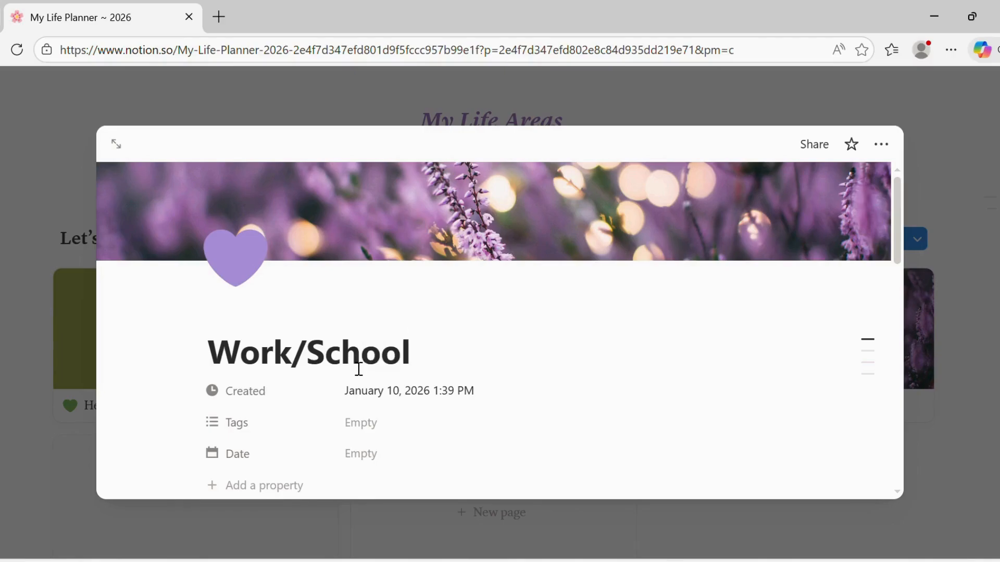
Step: Change the Work/School page's icon to a brown heart
{"action": "left_click", "coordinate": [241, 271]}
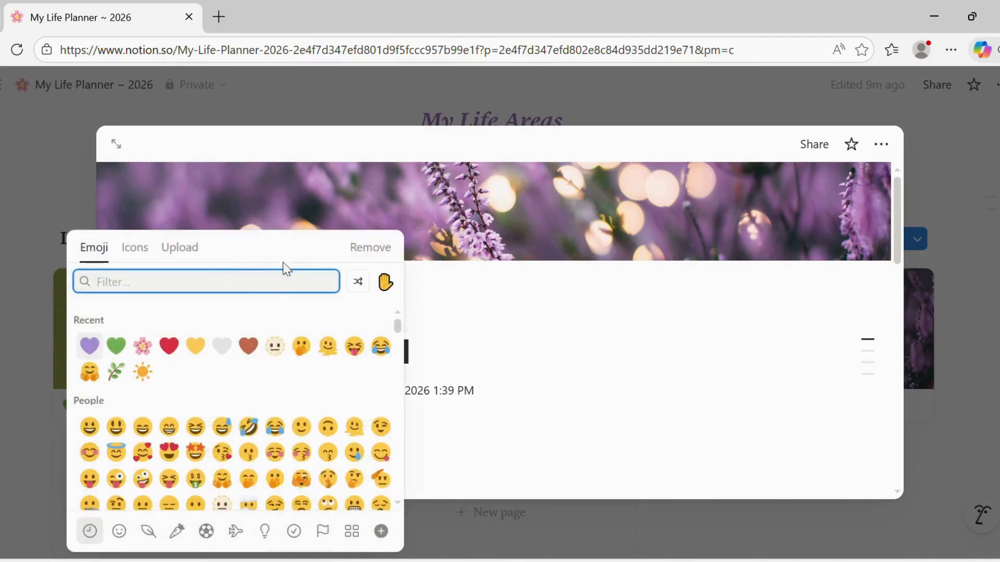
{"action": "type", "text": "brown"}
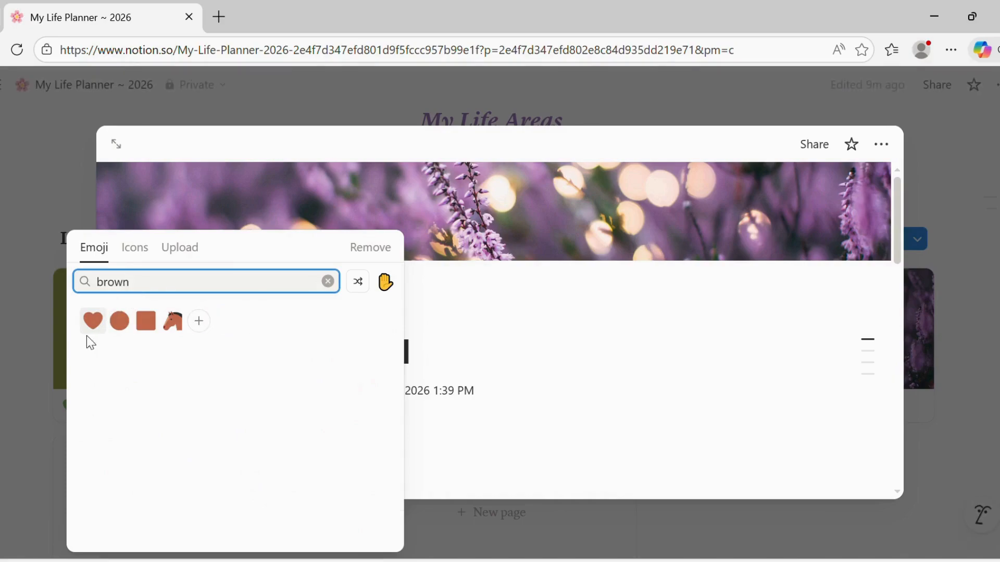
{"action": "left_click", "coordinate": [88, 320]}
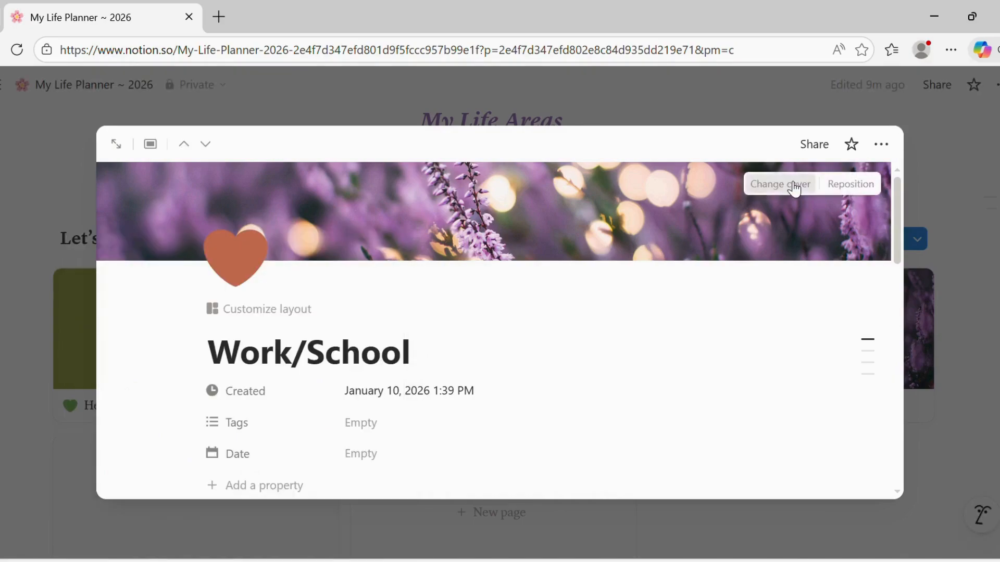
Step: Search Unsplash for "work" and set the desk photo with coffee cup, notebook and laptop as the Work/School cover
{"action": "left_click", "coordinate": [789, 187]}
{"action": "left_click", "coordinate": [750, 177]}
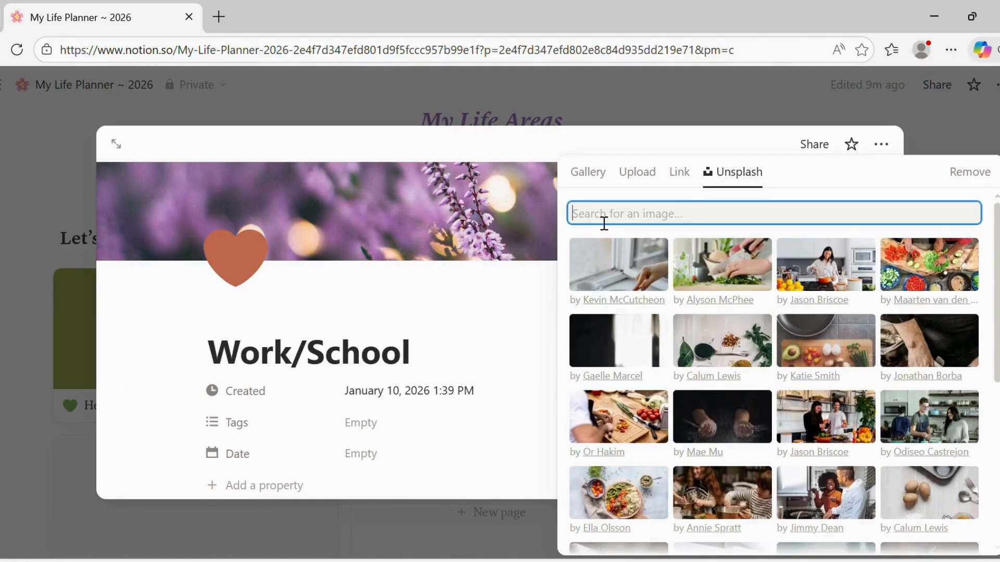
{"action": "type", "text": "work"}
{"action": "mouse_move", "coordinate": [997, 305]}
{"action": "left_mouse_down"}
{"action": "mouse_move", "coordinate": [996, 467]}
{"action": "mouse_move", "coordinate": [996, 304]}
{"action": "left_mouse_up"}
{"action": "left_click", "coordinate": [646, 339]}
{"action": "left_click", "coordinate": [510, 331]}
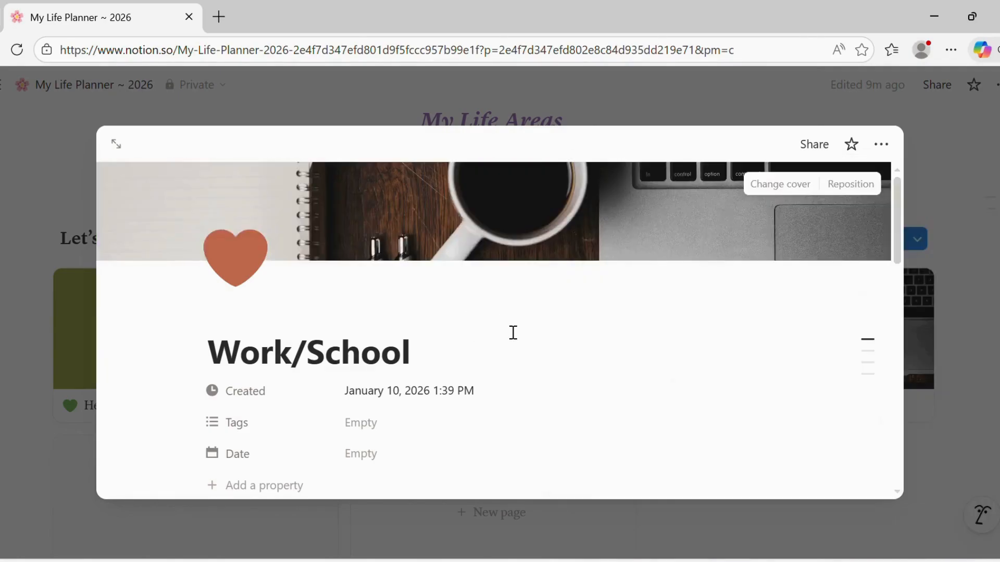
Step: Reposition the Work/School cover image to show the laptop keyboard and the top of the coffee cup
{"action": "left_click", "coordinate": [850, 185]}
{"action": "left_click_drag", "start_coordinate": [677, 224], "coordinate": [687, 324]}
{"action": "left_click", "coordinate": [699, 419]}
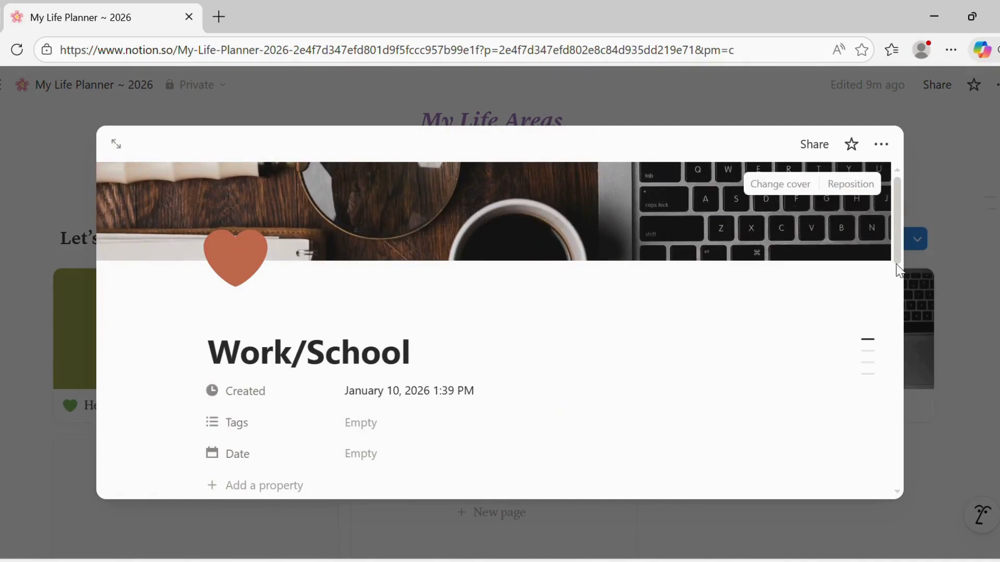
Step: Change the Work/School page's callout icon to a brown heart
{"action": "scroll", "coordinate": [897, 292], "scroll_direction": "down", "scroll_amount": 5}
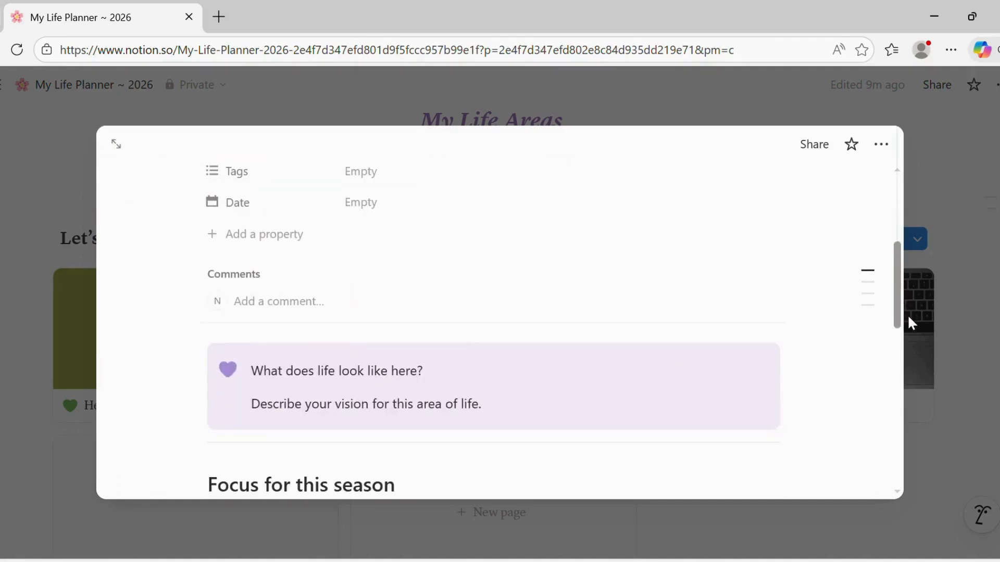
{"action": "left_click", "coordinate": [235, 368]}
{"action": "type", "text": "brown"}
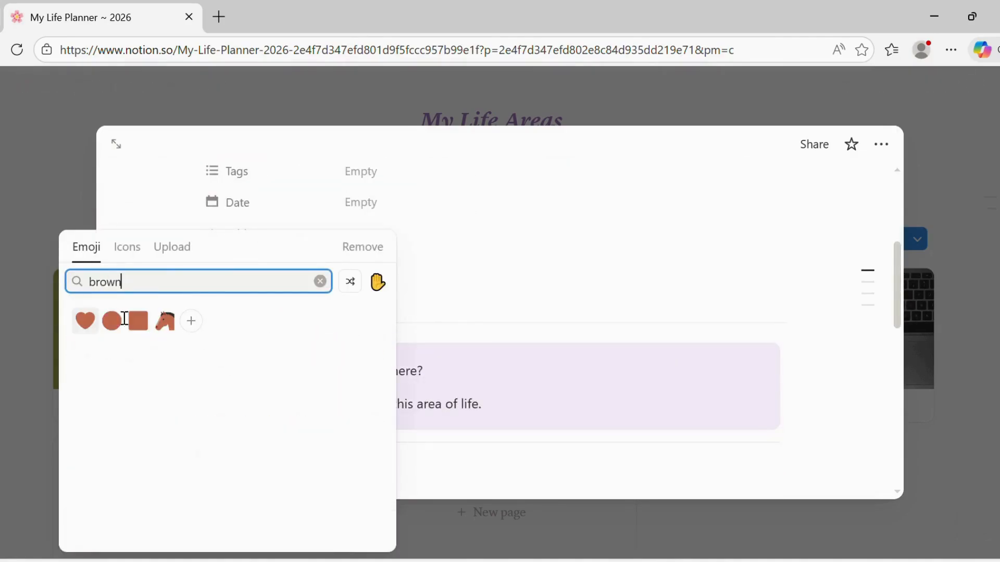
{"action": "left_click", "coordinate": [87, 320]}
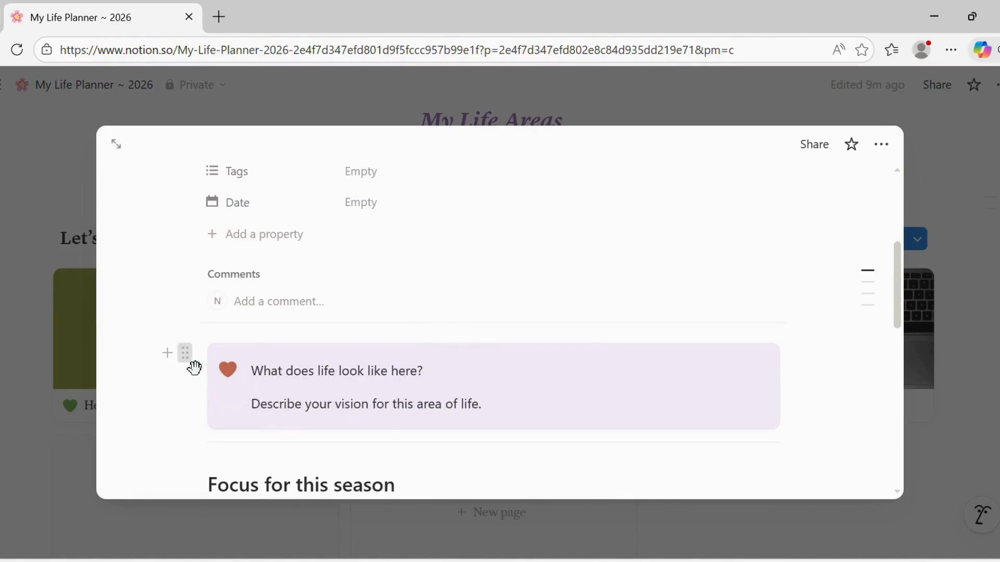
Step: Give the Work/School page's callout a brown background and close the page
{"action": "left_click", "coordinate": [185, 353]}
{"action": "mouse_move", "coordinate": [391, 284]}
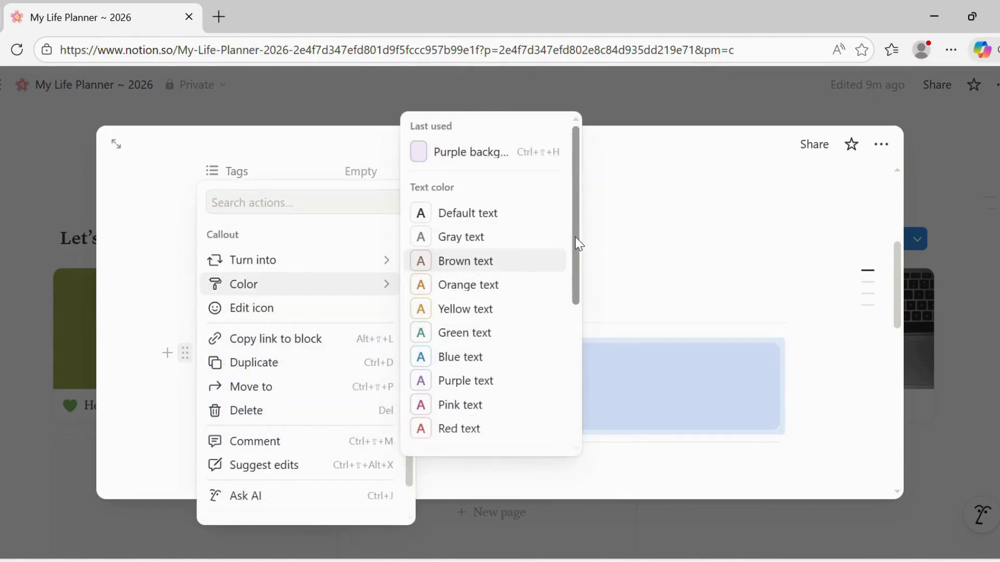
{"action": "left_click_drag", "start_coordinate": [576, 241], "coordinate": [567, 475]}
{"action": "left_click", "coordinate": [450, 285]}
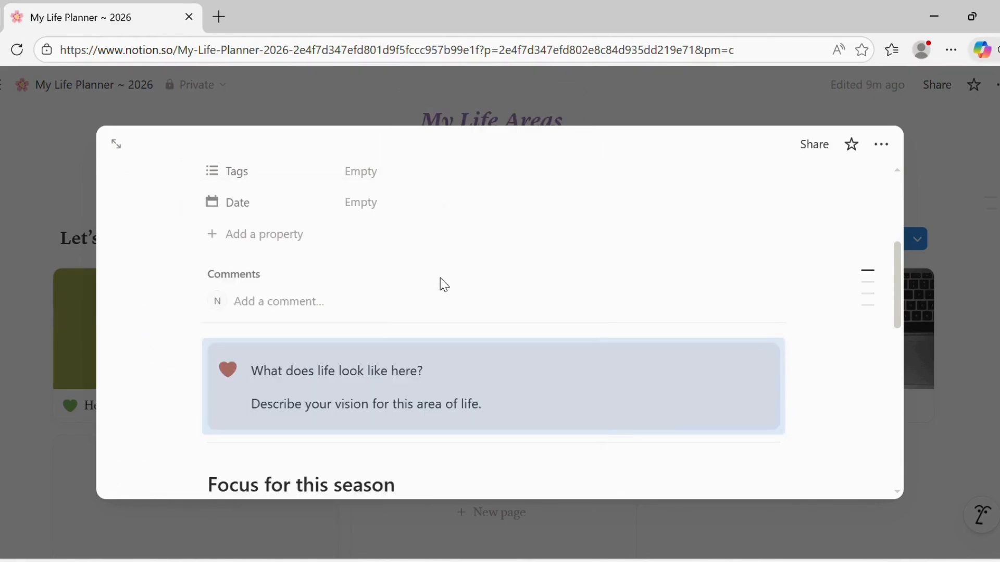
{"action": "left_click", "coordinate": [843, 525]}
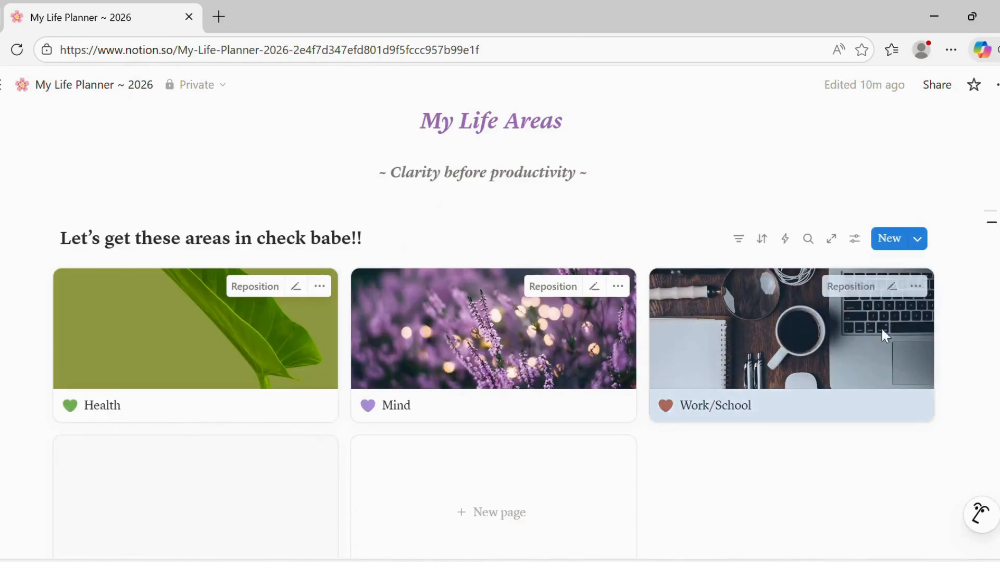
Step: Duplicate the Work/School card in the life areas gallery and open the copy
{"action": "left_click", "coordinate": [916, 288]}
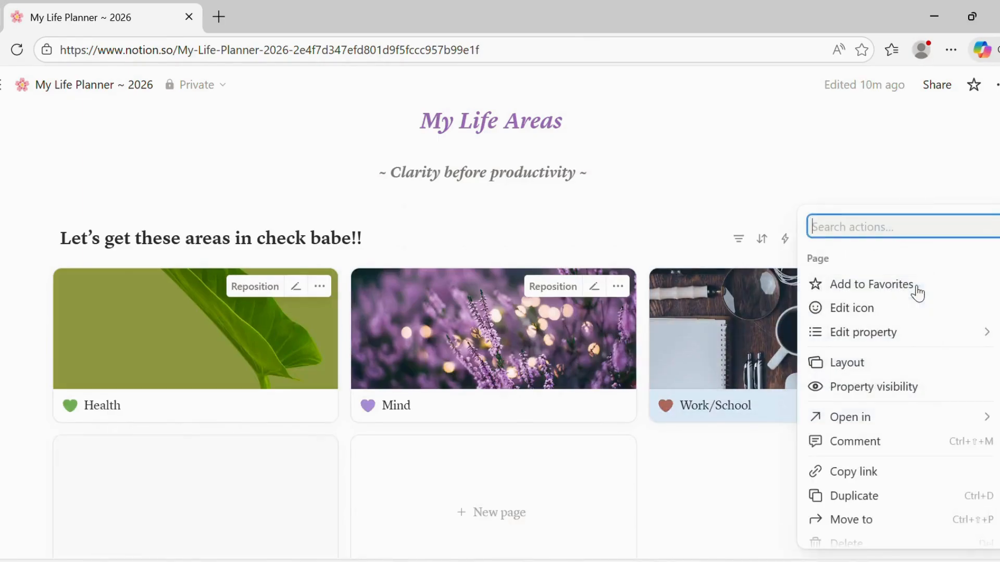
{"action": "left_click", "coordinate": [849, 497]}
{"action": "left_click", "coordinate": [184, 487]}
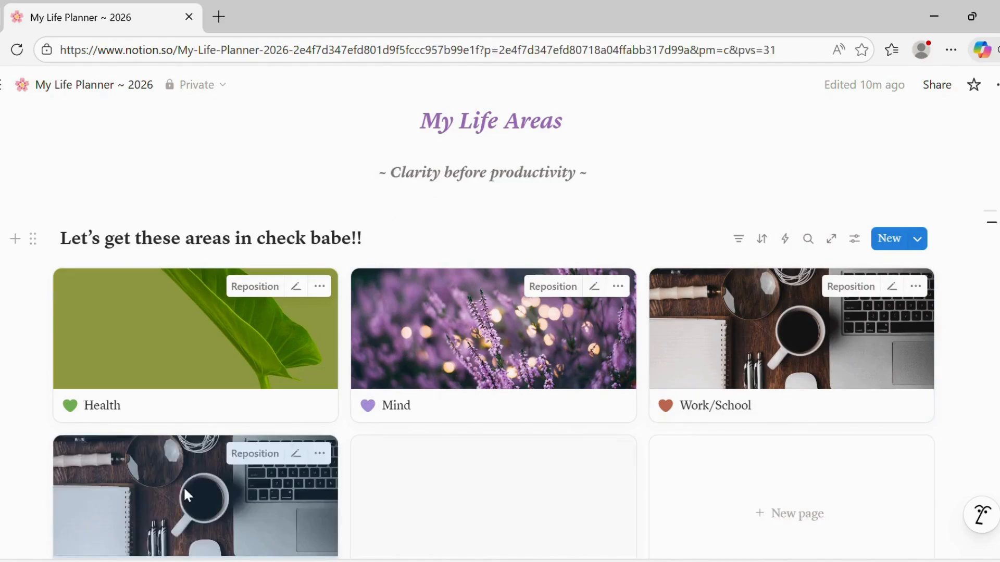
Step: Replace the title of the duplicated Work/School page with Growth
{"action": "left_click", "coordinate": [493, 374]}
{"action": "key", "text": "BackSpace"}
{"action": "key", "text": "BackSpace"}
{"action": "key", "text": "BackSpace"}
{"action": "key", "text": "BackSpace"}
{"action": "key", "text": "BackSpace"}
{"action": "key", "text": "BackSpace"}
{"action": "key", "text": "BackSpace"}
{"action": "key", "text": "BackSpace"}
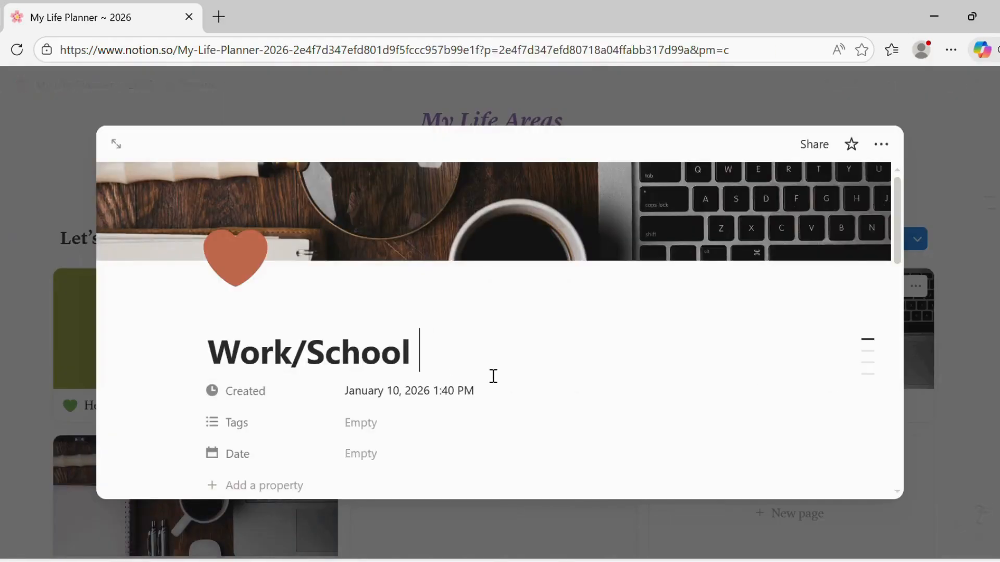
{"action": "key", "text": "BackSpace"}
{"action": "key", "text": "BackSpace"}
{"action": "key", "text": "BackSpace"}
{"action": "key", "text": "BackSpace"}
{"action": "key", "text": "BackSpace"}
{"action": "key", "text": "BackSpace"}
{"action": "key", "text": "BackSpace"}
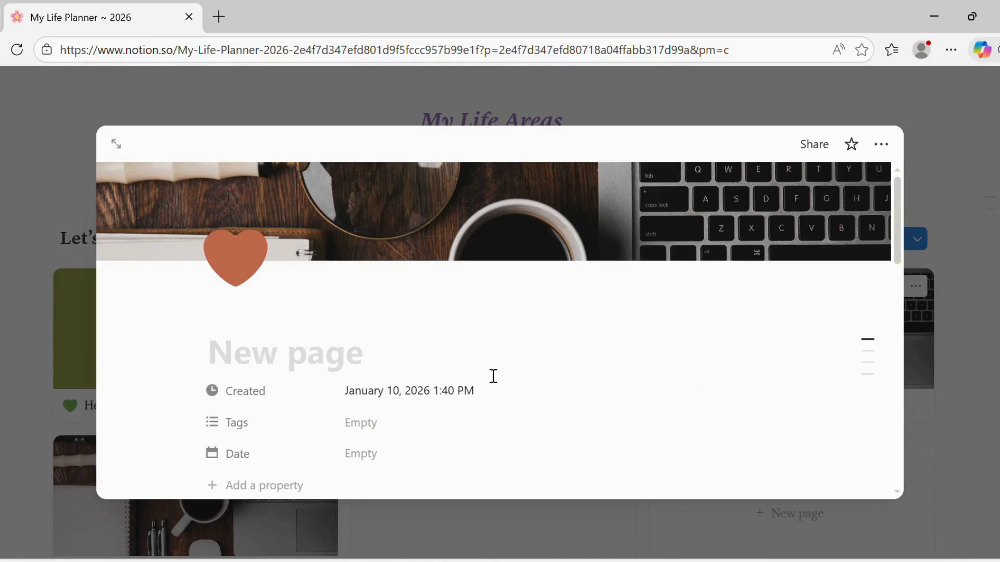
{"action": "type", "text": "Growth"}
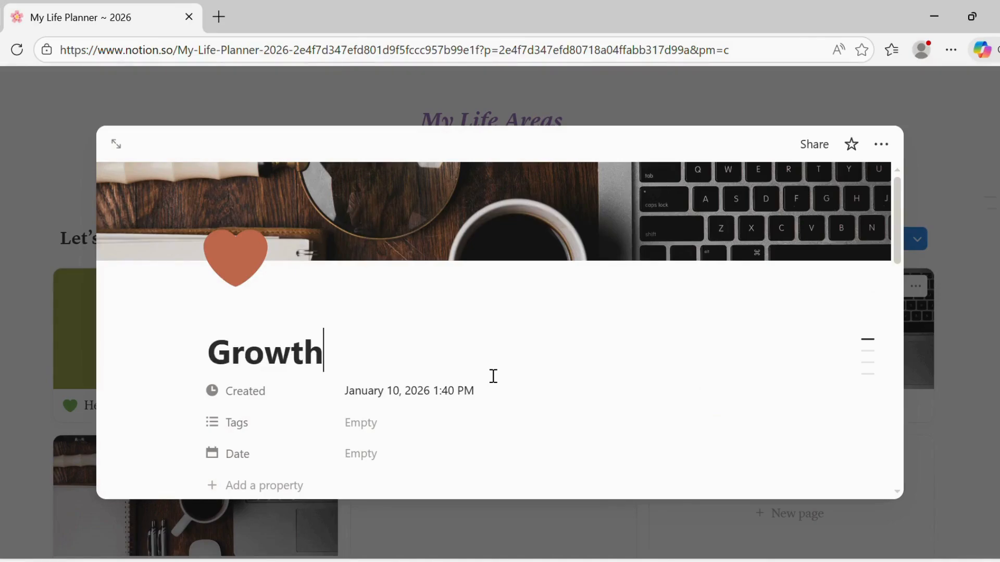
Step: Change the Growth page's icon to a white heart
{"action": "left_click", "coordinate": [245, 280]}
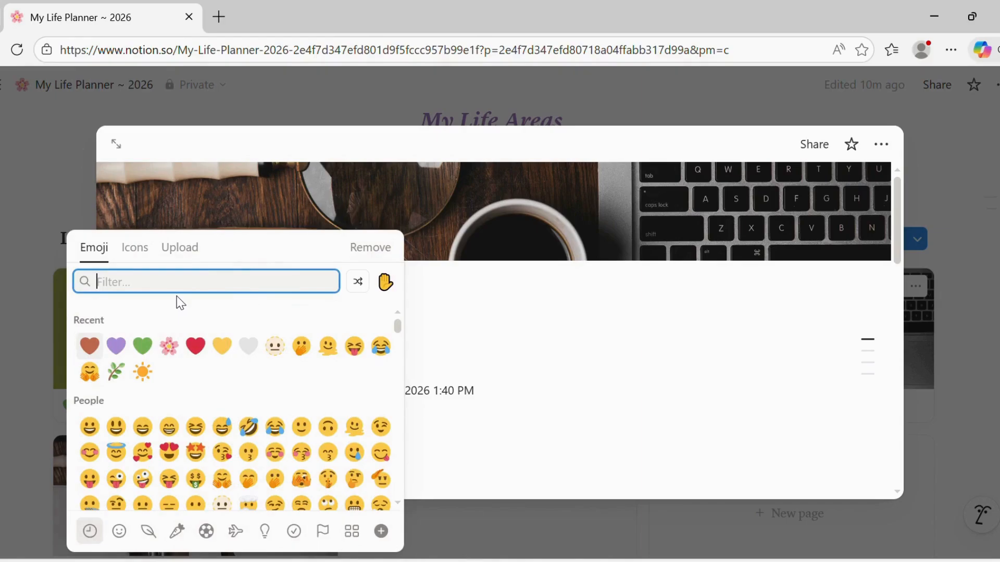
{"action": "type", "text": "white"}
{"action": "left_click", "coordinate": [89, 319]}
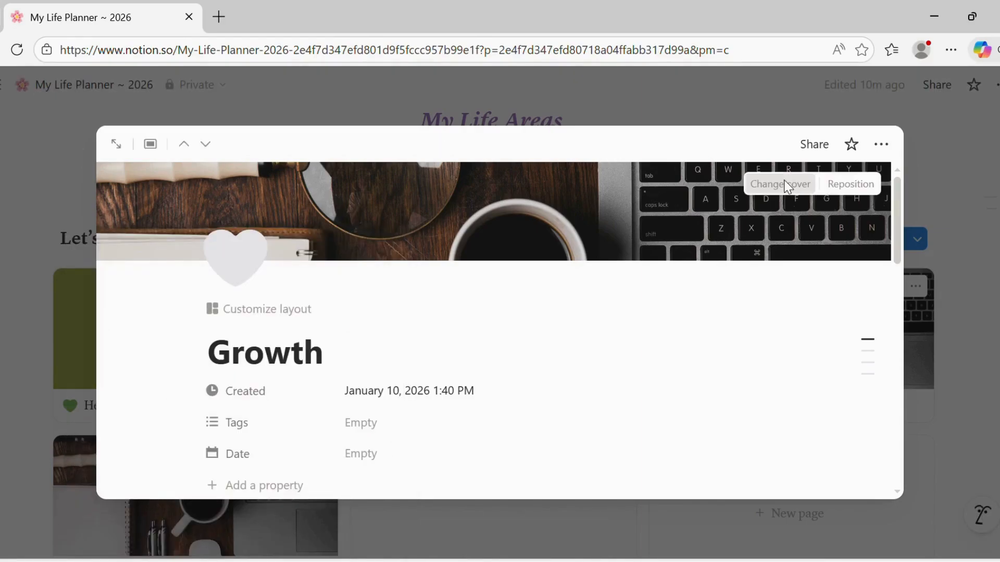
Step: Search Unsplash for "growth" and set the photo of a hand stacking wooden blocks as the Growth page's cover
{"action": "left_click", "coordinate": [787, 184]}
{"action": "left_click", "coordinate": [729, 176]}
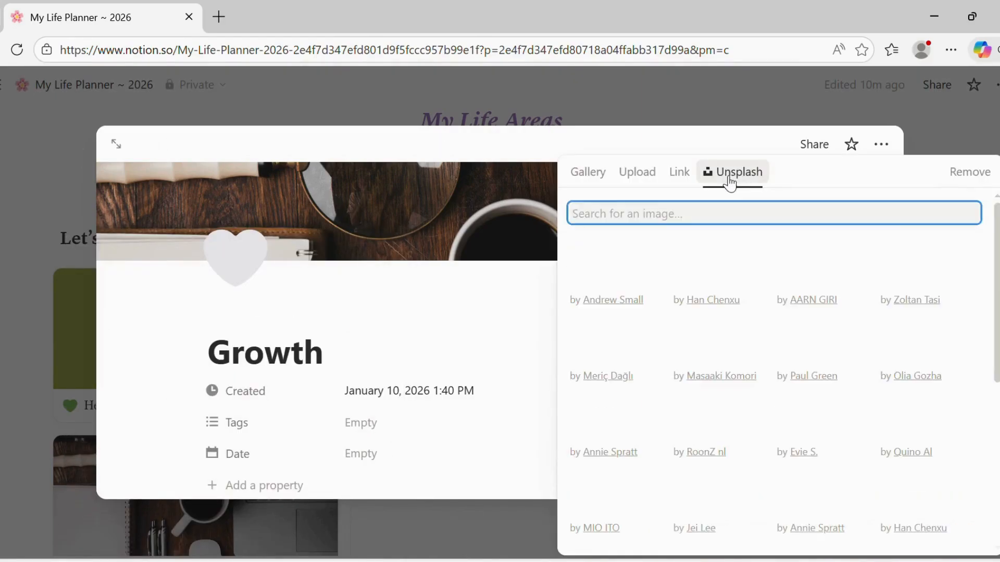
{"action": "type", "text": "growth"}
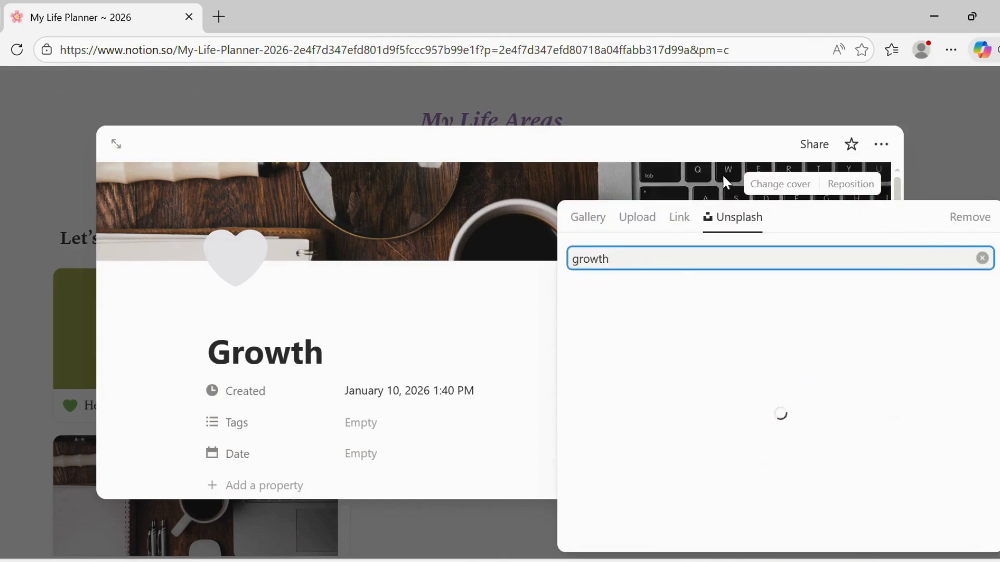
{"action": "scroll", "coordinate": [984, 449], "scroll_direction": "down", "scroll_amount": 5}
{"action": "left_click_drag", "start_coordinate": [982, 444], "coordinate": [996, 292]}
{"action": "left_click", "coordinate": [728, 269]}
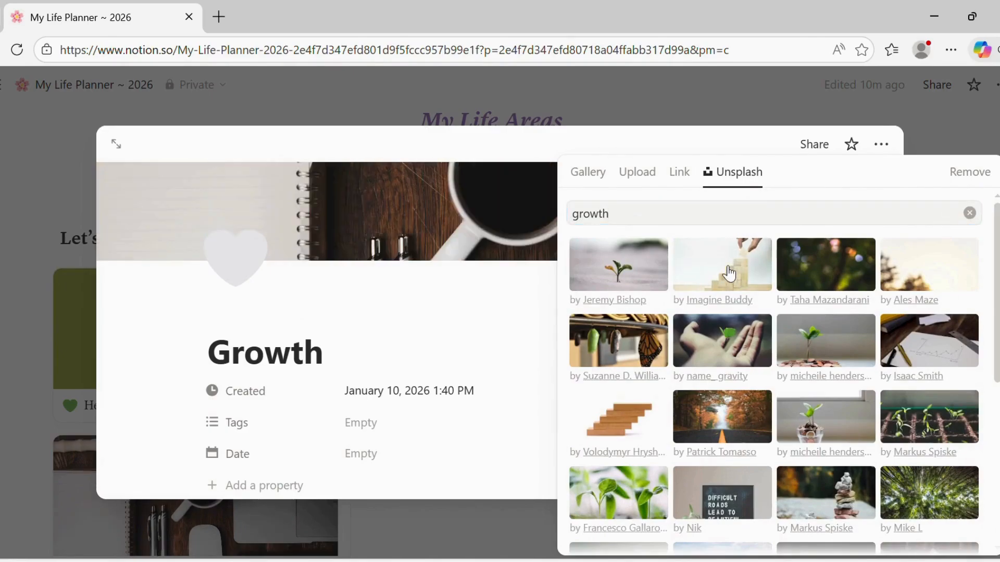
{"action": "left_click", "coordinate": [457, 358]}
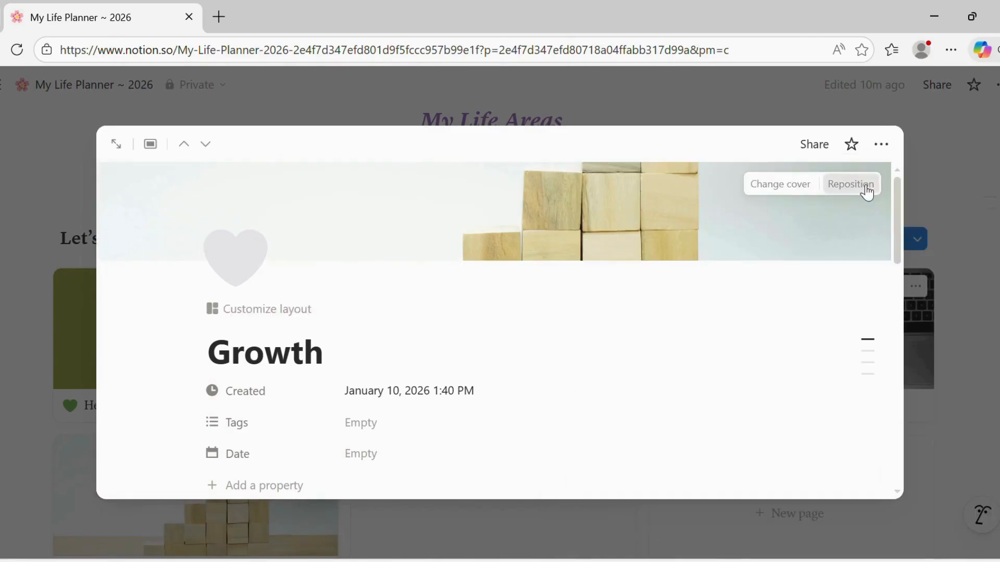
Step: Reposition the Growth cover image to show the hand placing a block above the top of the stack
{"action": "left_click", "coordinate": [867, 192]}
{"action": "left_click_drag", "start_coordinate": [680, 217], "coordinate": [698, 384]}
{"action": "left_click", "coordinate": [607, 369]}
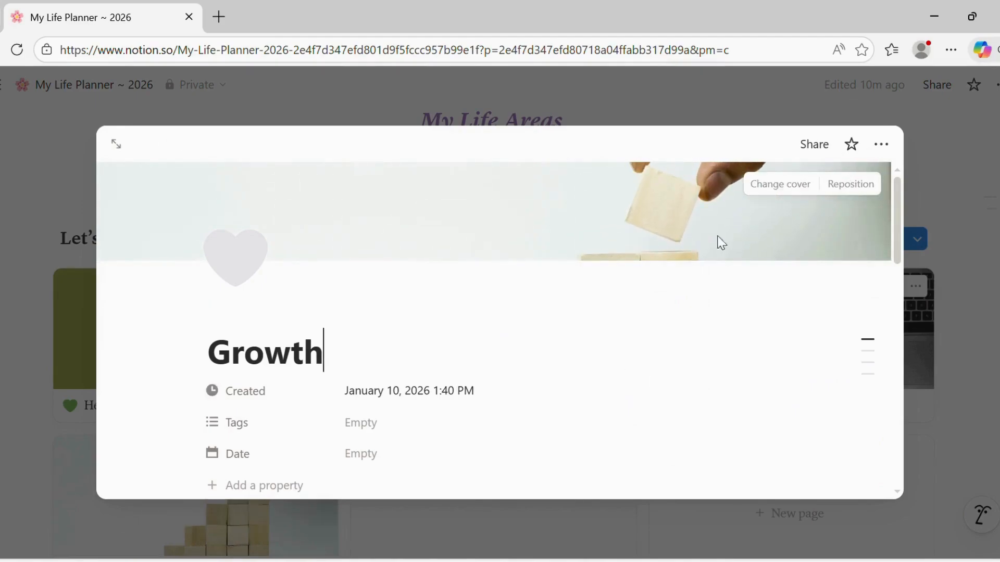
{"action": "left_click", "coordinate": [864, 185]}
{"action": "left_click_drag", "start_coordinate": [750, 222], "coordinate": [749, 218]}
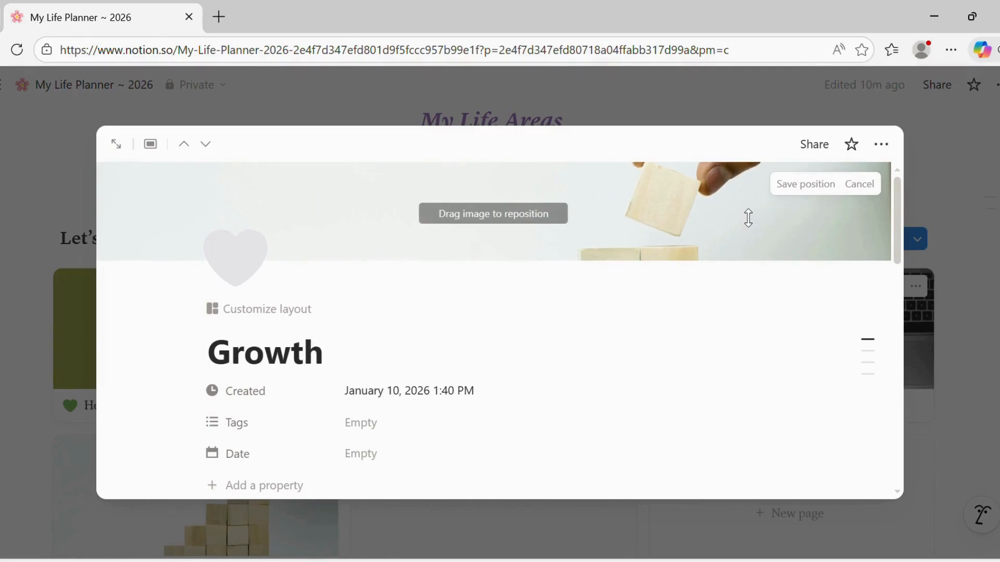
{"action": "left_click", "coordinate": [736, 349]}
Step: Change the icon of the Growth page's vision callout to a white heart
{"action": "scroll", "coordinate": [727, 380], "scroll_direction": "down", "scroll_amount": 4}
{"action": "scroll", "coordinate": [897, 297], "scroll_direction": "down", "scroll_amount": 2}
{"action": "scroll", "coordinate": [905, 287], "scroll_direction": "up", "scroll_amount": 2}
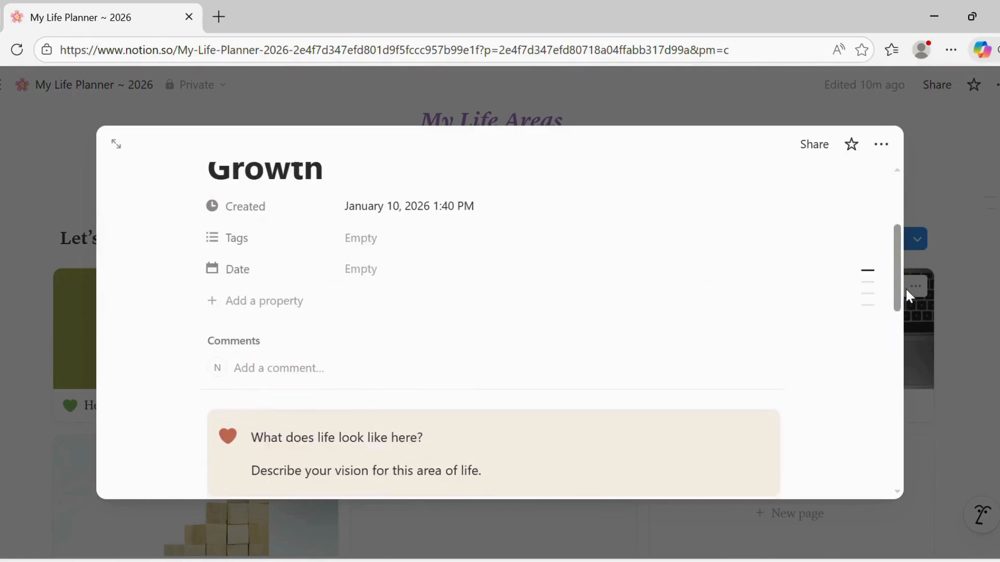
{"action": "left_click", "coordinate": [228, 437]}
{"action": "left_click", "coordinate": [161, 218]}
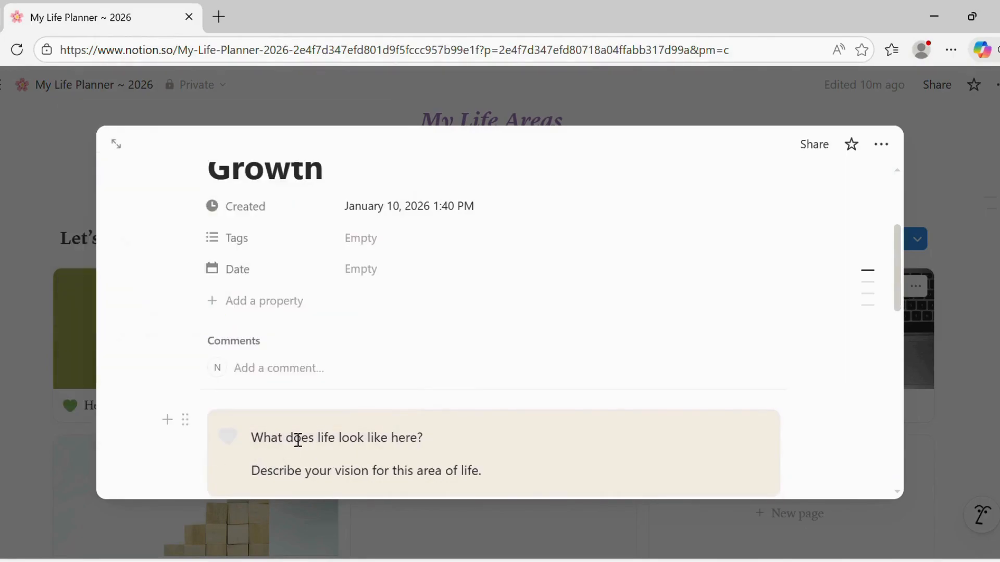
Step: Set the Growth page's callout to the default background and close the page
{"action": "left_click", "coordinate": [187, 422]}
{"action": "mouse_move", "coordinate": [389, 311]}
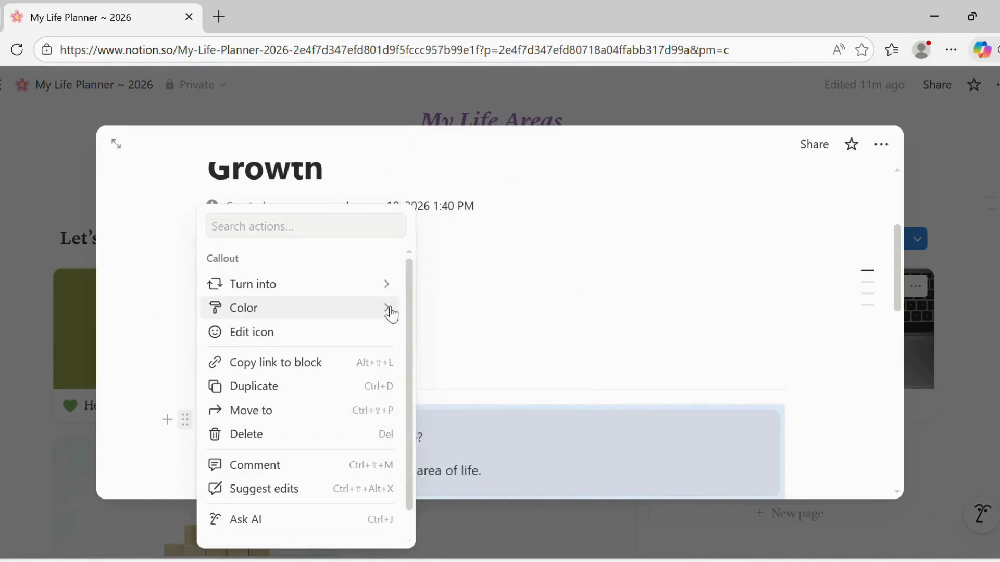
{"action": "mouse_move", "coordinate": [389, 312]}
{"action": "left_click_drag", "start_coordinate": [578, 283], "coordinate": [574, 465]}
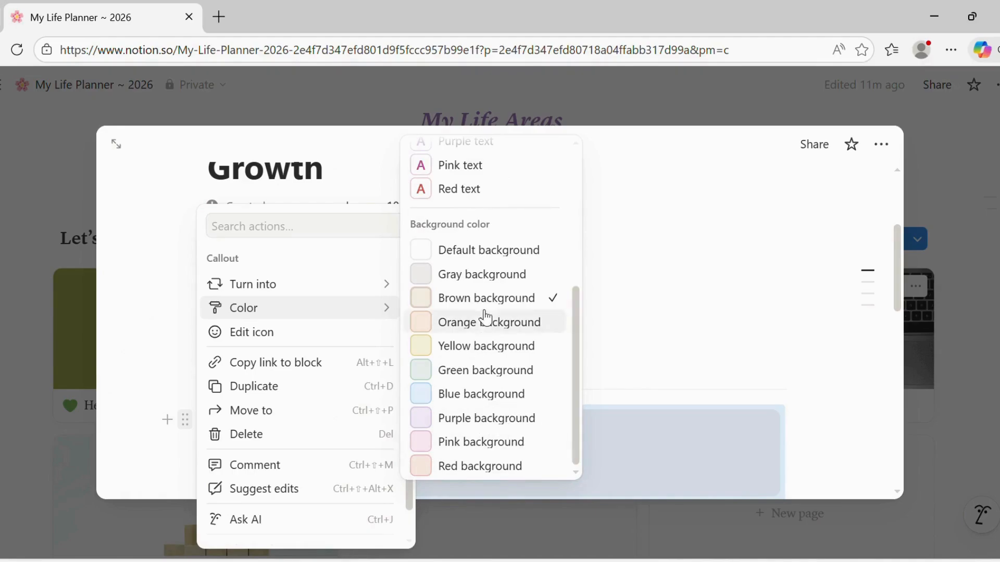
{"action": "left_click", "coordinate": [463, 252]}
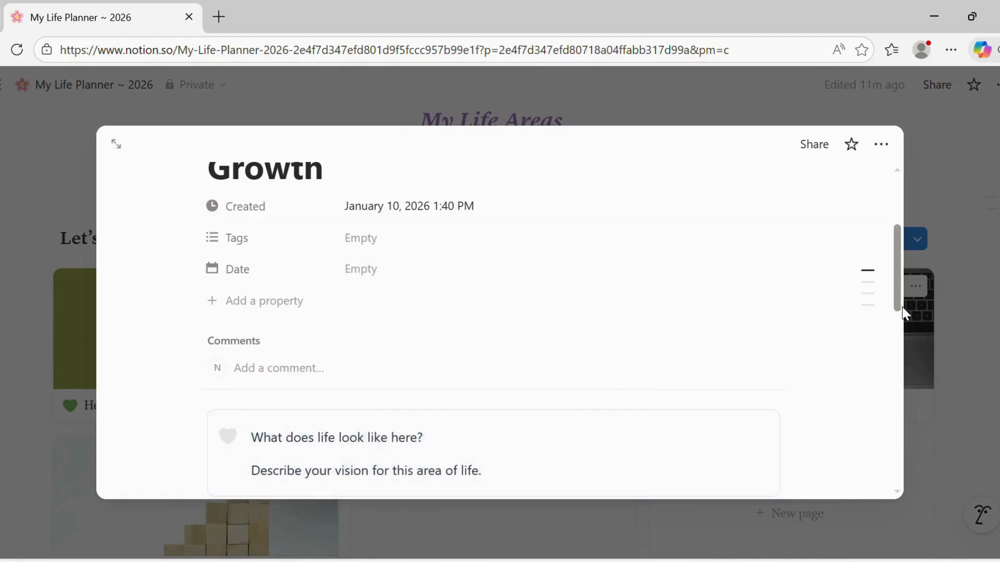
{"action": "scroll", "coordinate": [899, 308], "scroll_direction": "up", "scroll_amount": 3}
{"action": "left_click", "coordinate": [259, 104]}
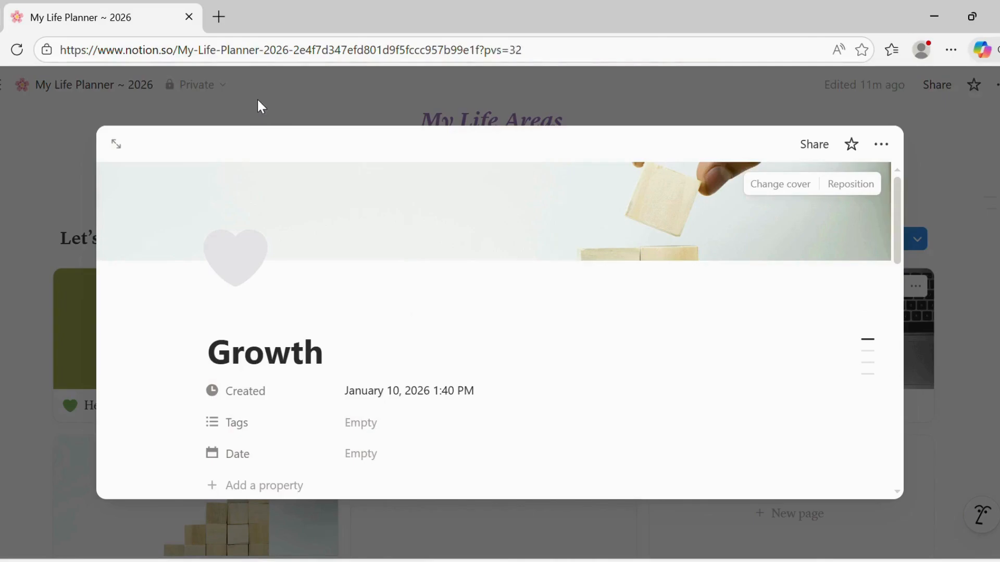
Step: Duplicate the Growth card in the gallery and open the copy
{"action": "scroll", "coordinate": [493, 312], "scroll_direction": "down", "scroll_amount": 2}
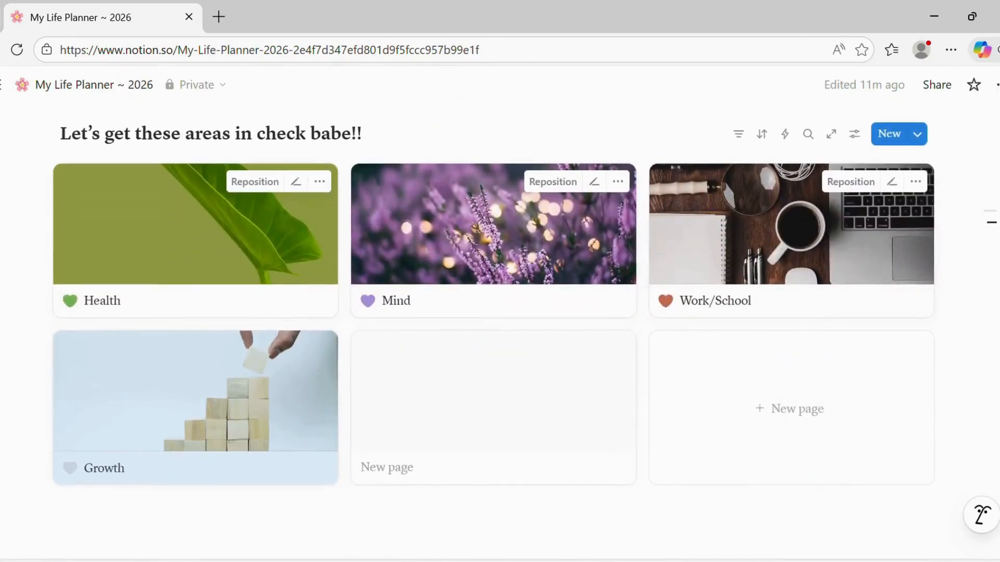
{"action": "left_click", "coordinate": [320, 350]}
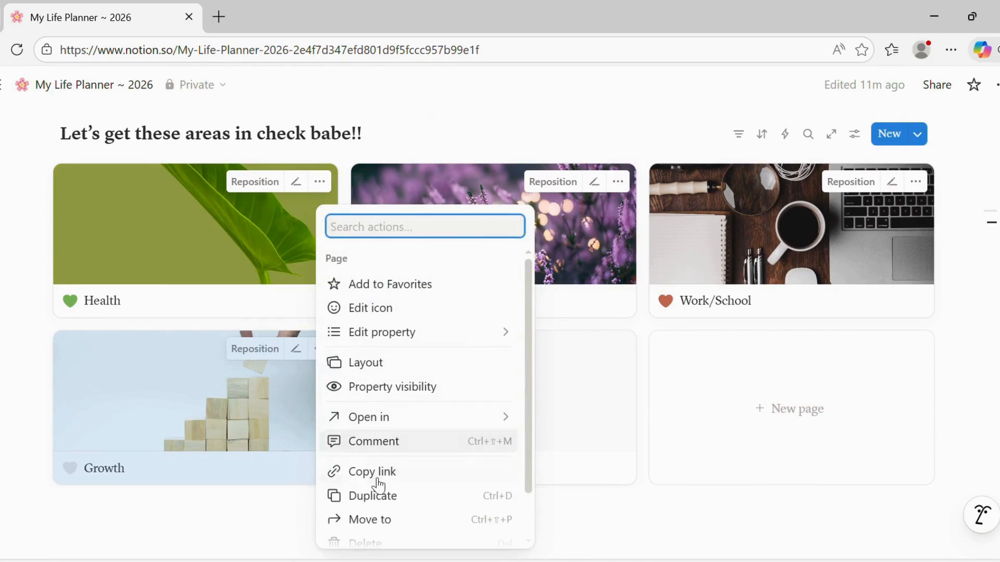
{"action": "left_click", "coordinate": [374, 494]}
{"action": "left_click", "coordinate": [465, 401]}
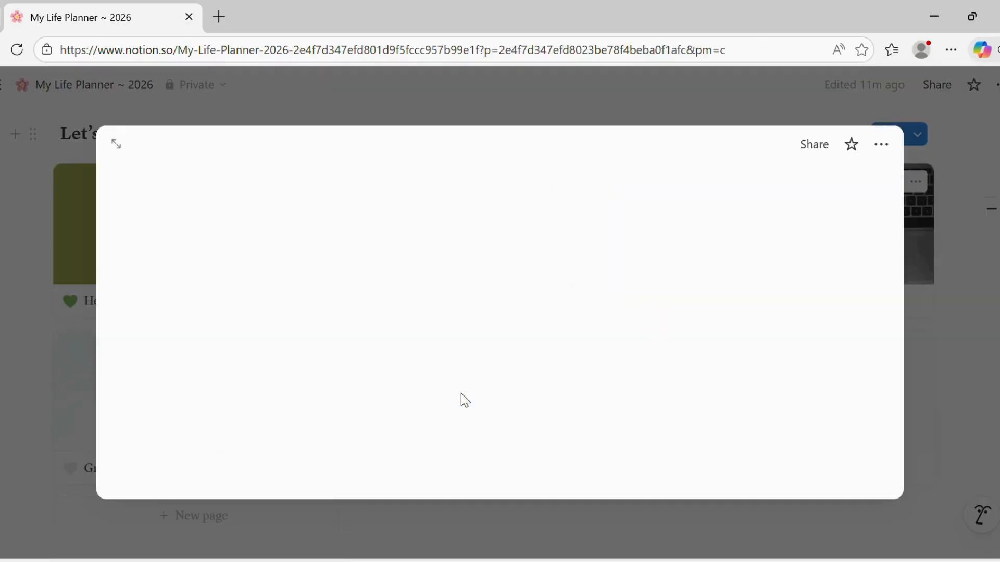
Step: Replace the title of the duplicated Growth page with Skill/Hobbies
{"action": "left_click", "coordinate": [339, 372]}
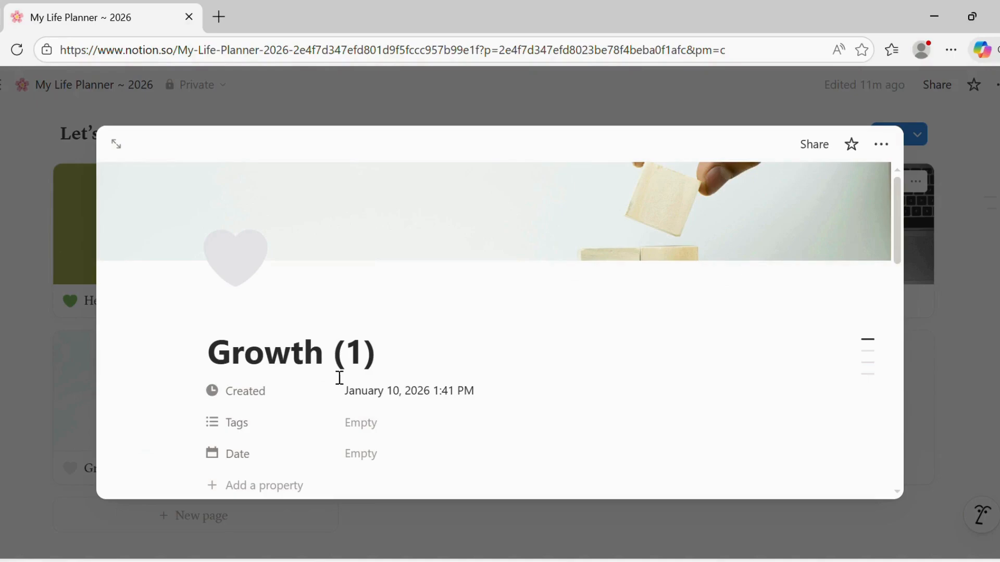
{"action": "key", "text": "BackSpace"}
{"action": "key", "text": "BackSpace"}
{"action": "key", "text": "BackSpace"}
{"action": "key", "text": "BackSpace"}
{"action": "key", "text": "BackSpace"}
{"action": "key", "text": "BackSpace"}
{"action": "key", "text": "BackSpace"}
{"action": "key", "text": "BackSpace"}
{"action": "key", "text": "BackSpace"}
{"action": "key", "text": "BackSpace"}
{"action": "type", "text": "Ski"}
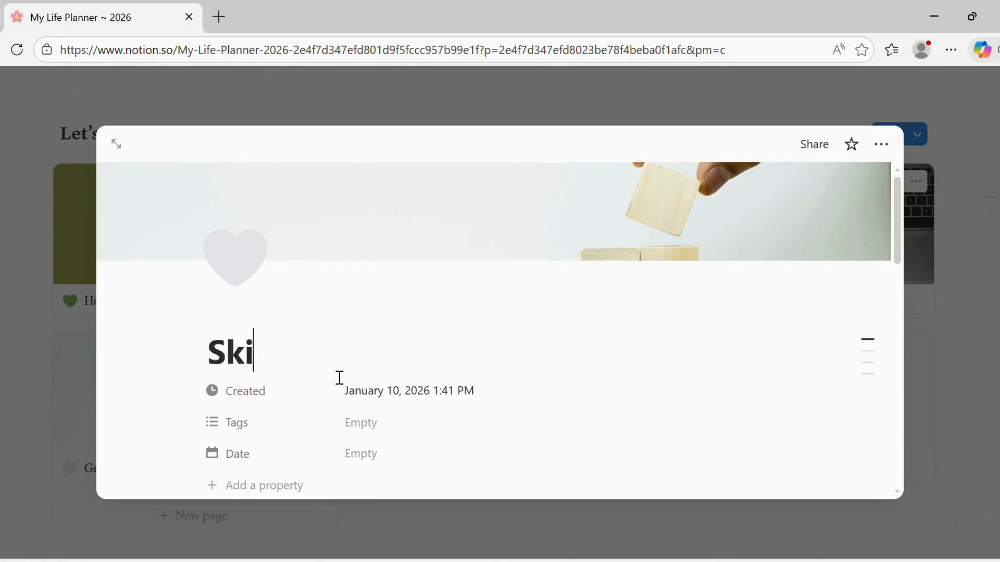
{"action": "type", "text": "ll/Hobbies"}
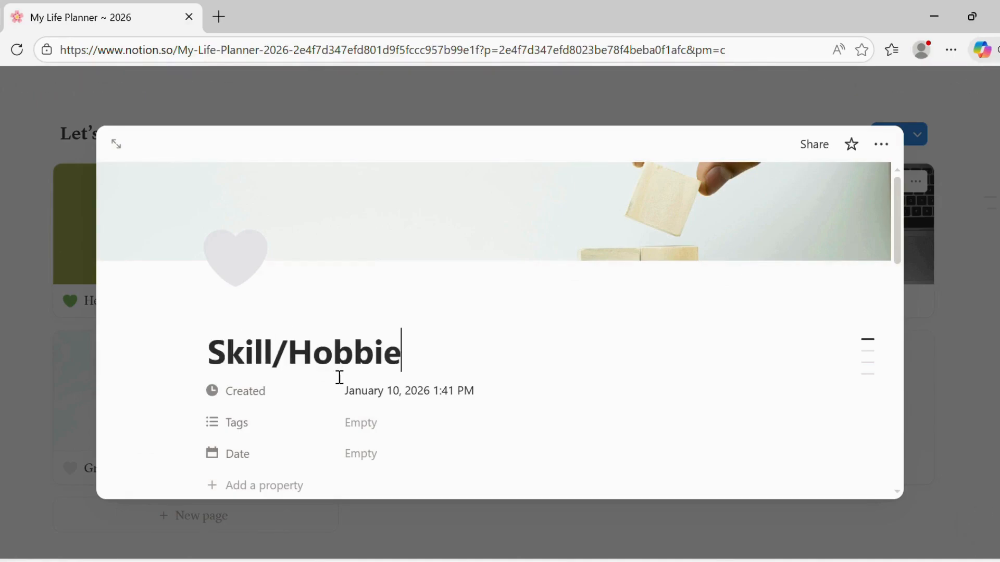
Step: Change the Skill/Hobbies page's icon to a yellow heart
{"action": "left_click", "coordinate": [242, 264]}
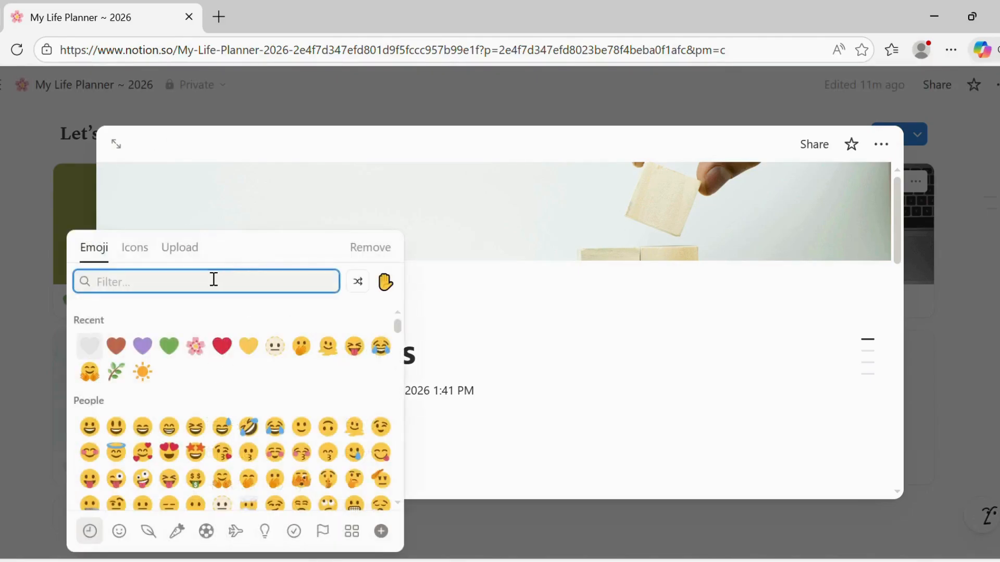
{"action": "type", "text": "yellow"}
{"action": "key", "text": "BackSpace"}
{"action": "key", "text": "BackSpace"}
{"action": "key", "text": "BackSpace"}
{"action": "key", "text": "BackSpace"}
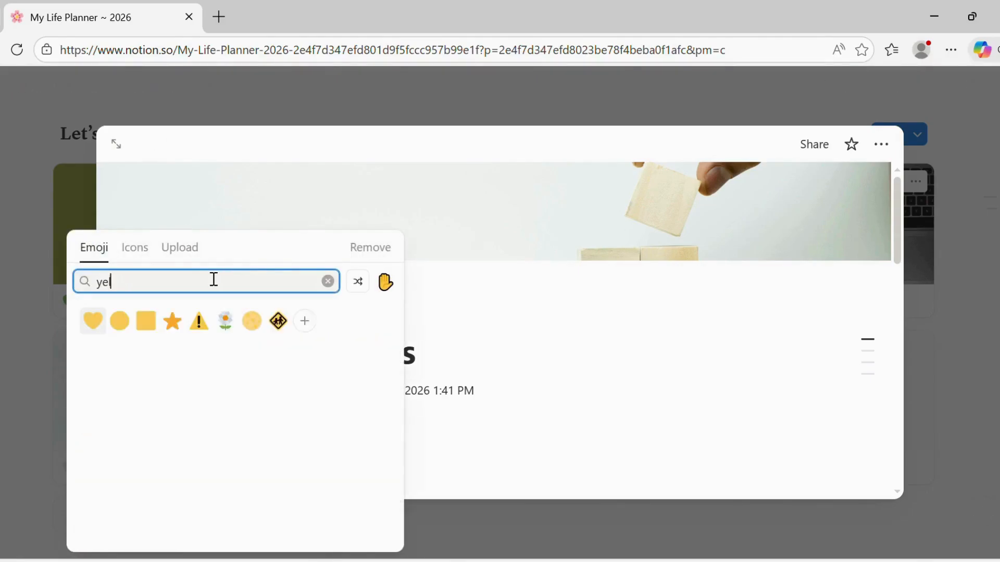
{"action": "type", "text": "llo"}
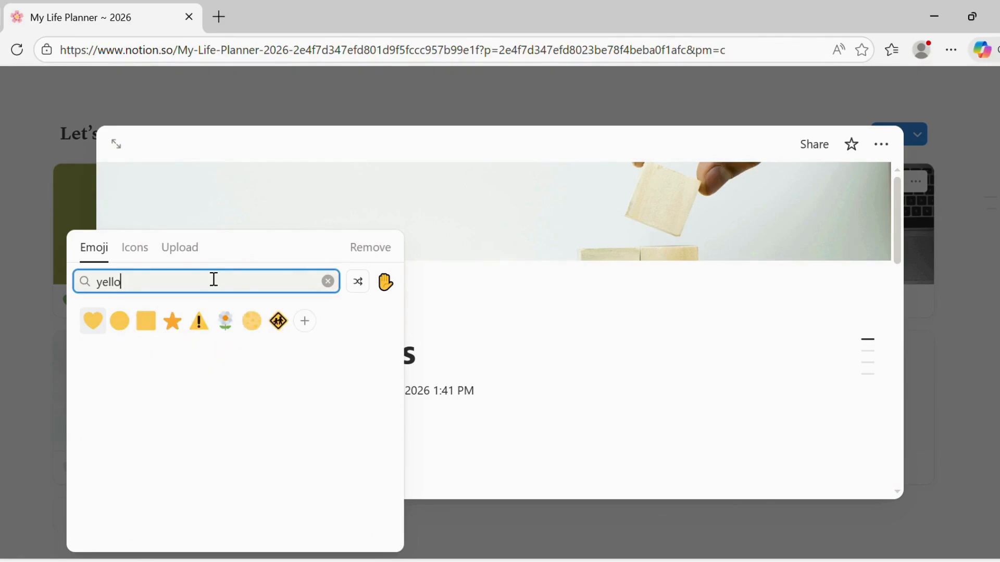
{"action": "left_click", "coordinate": [93, 321]}
Step: Search Unsplash for "skills" and set the "Love to Learn" pencil sign photo as the Skill/Hobbies cover
{"action": "left_click", "coordinate": [781, 185]}
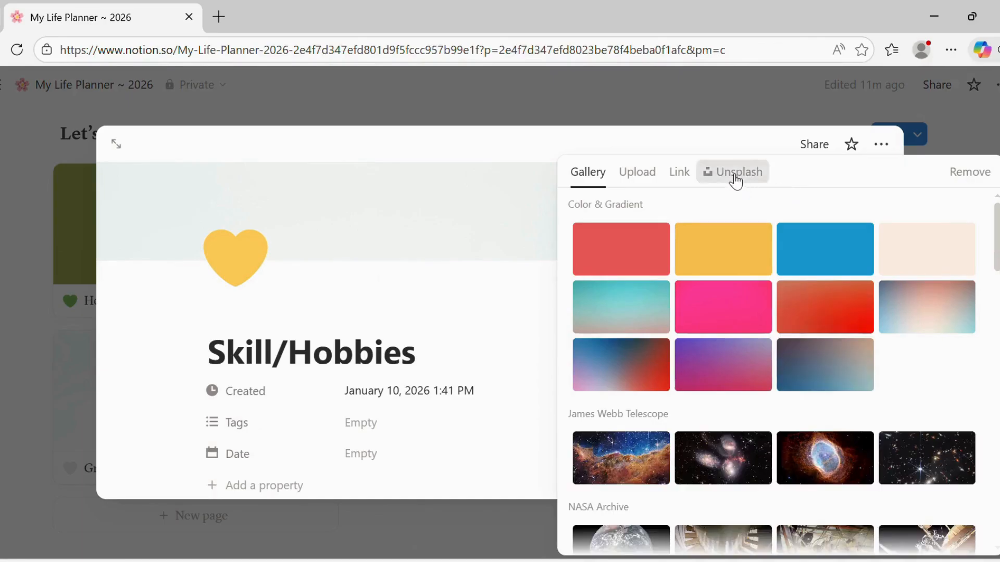
{"action": "left_click", "coordinate": [736, 177]}
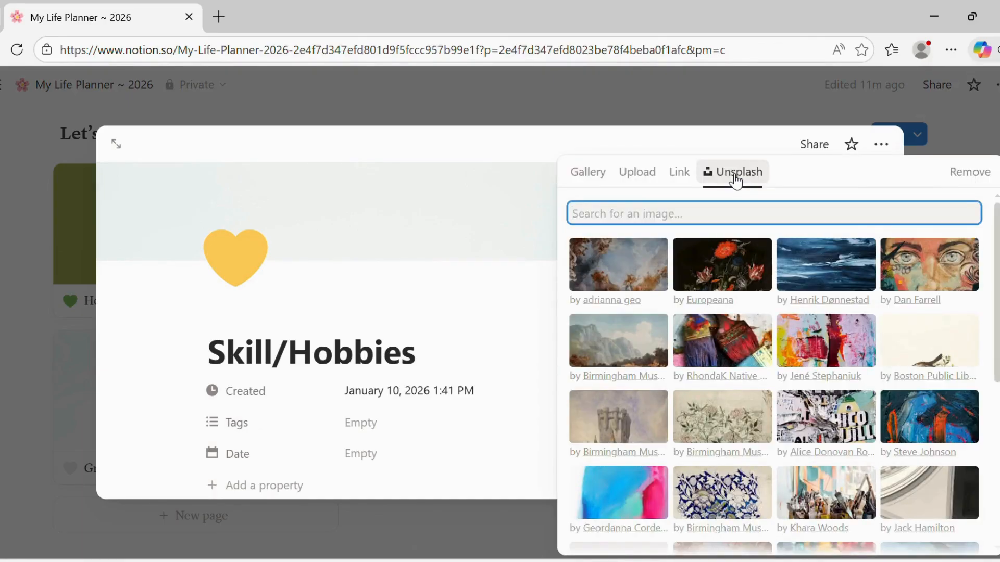
{"action": "type", "text": "skills"}
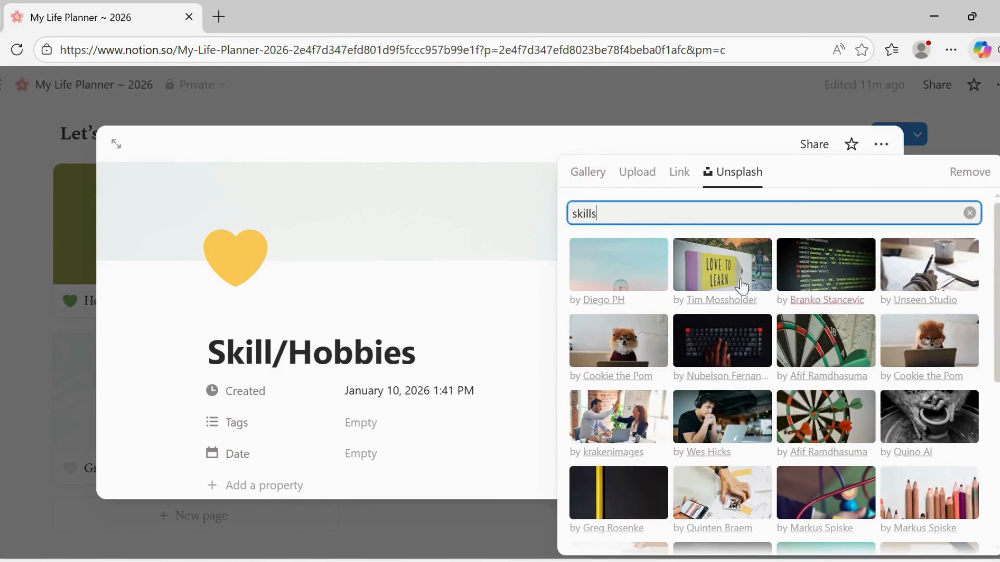
{"action": "left_click", "coordinate": [740, 283]}
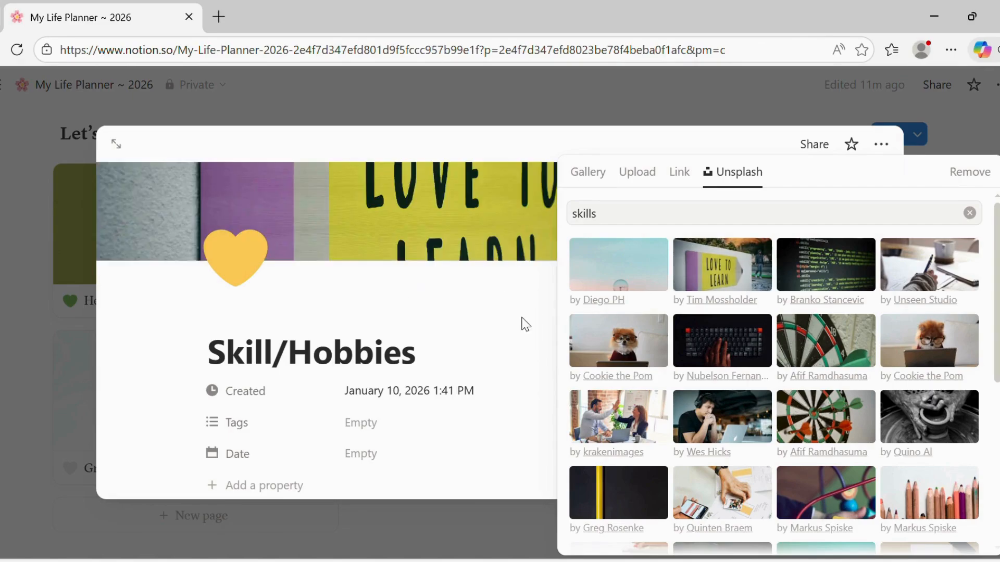
{"action": "left_click", "coordinate": [521, 325]}
{"action": "left_click", "coordinate": [789, 185]}
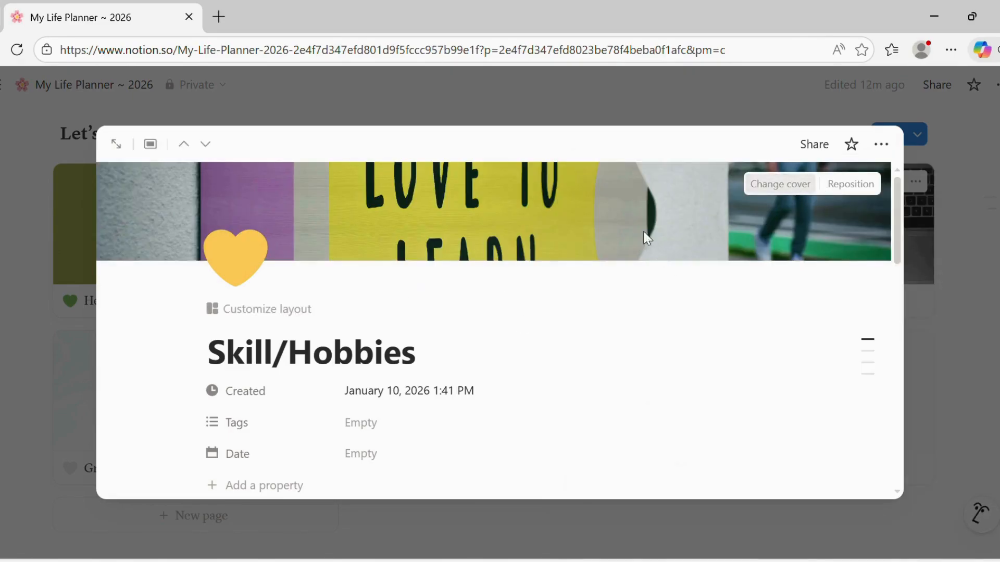
{"action": "left_click", "coordinate": [539, 284]}
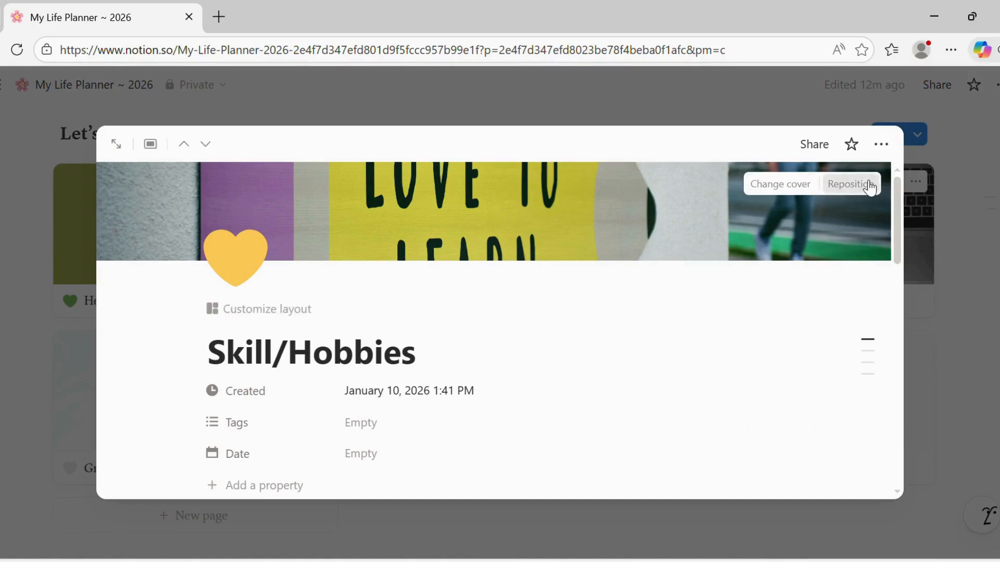
Step: Reposition the Skill/Hobbies page's cover image so the word "LEARN" fills the banner
{"action": "left_click", "coordinate": [865, 185]}
{"action": "left_click_drag", "start_coordinate": [697, 233], "coordinate": [689, 136]}
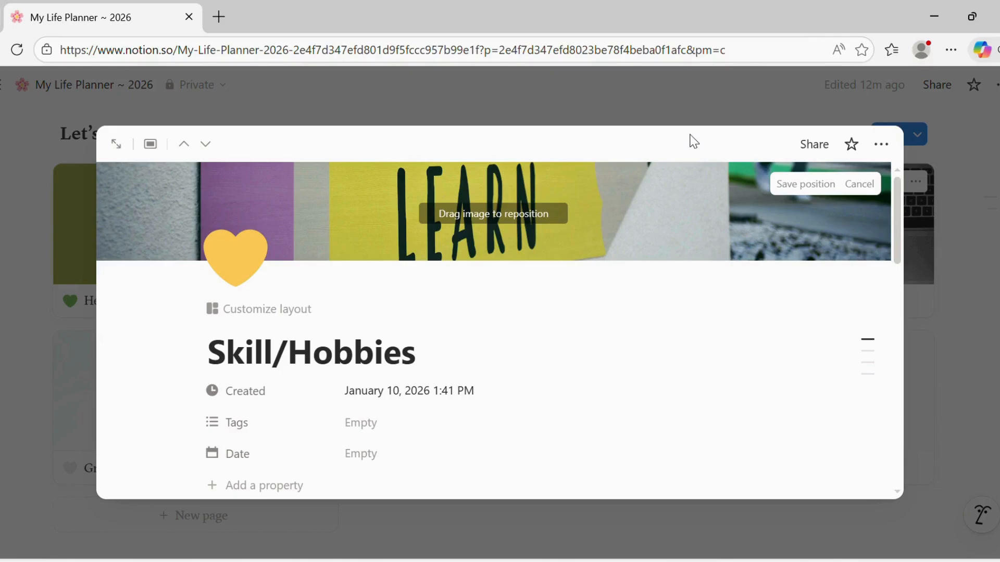
{"action": "left_click", "coordinate": [687, 373]}
Step: Change the icon of the "What does life look like here?" callout on the Skill/Hobbies page to a yellow heart
{"action": "left_click_drag", "start_coordinate": [894, 244], "coordinate": [915, 319]}
{"action": "left_click", "coordinate": [228, 338]}
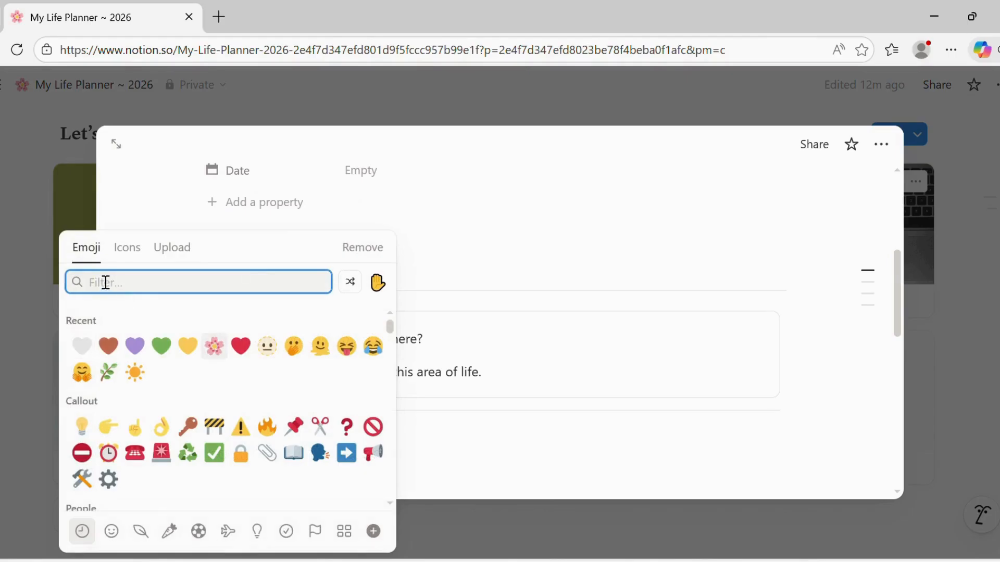
{"action": "type", "text": "yello"}
{"action": "left_click", "coordinate": [94, 323]}
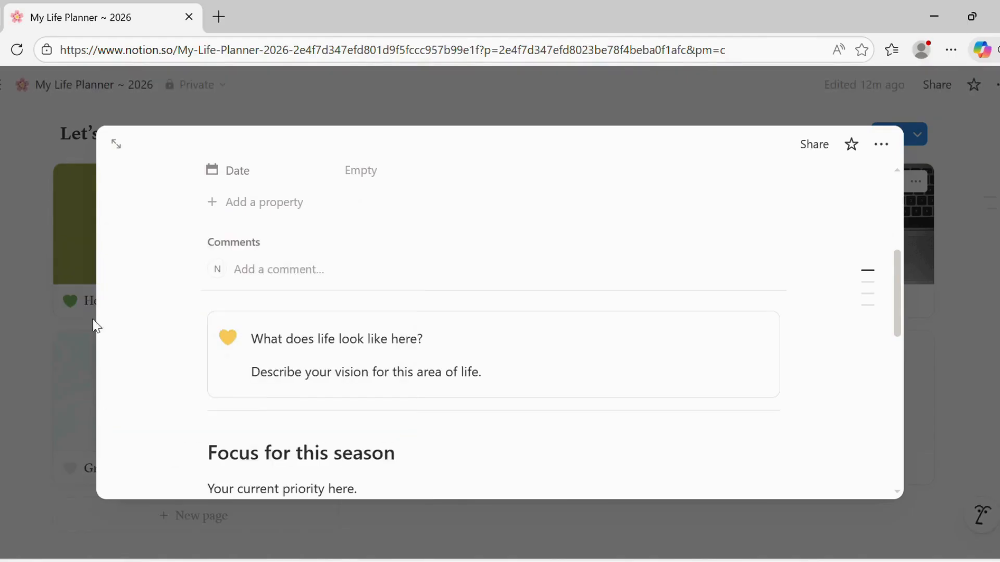
Step: Give the Skill/Hobbies page's vision callout a yellow background and close the page
{"action": "left_click", "coordinate": [184, 321]}
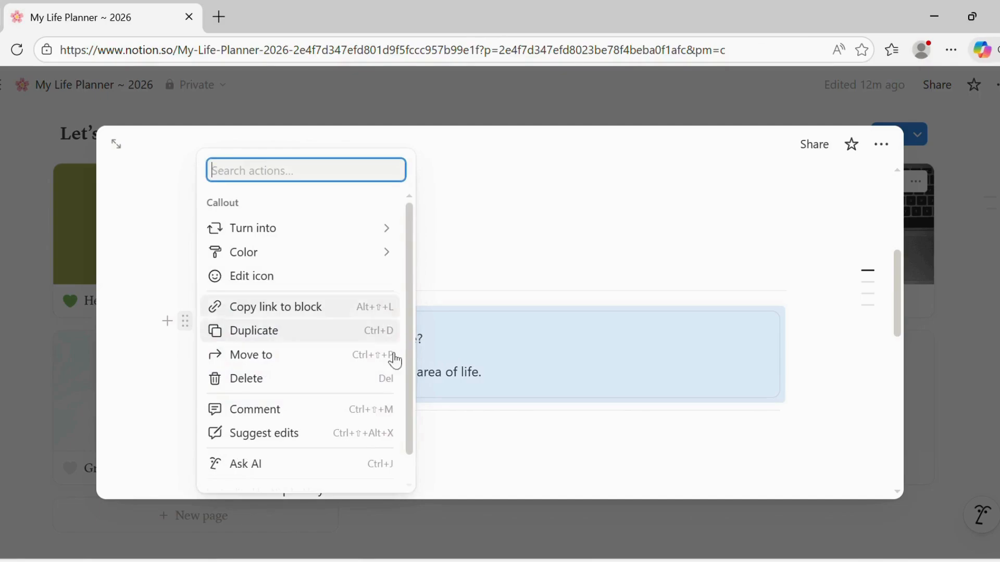
{"action": "mouse_move", "coordinate": [393, 255]}
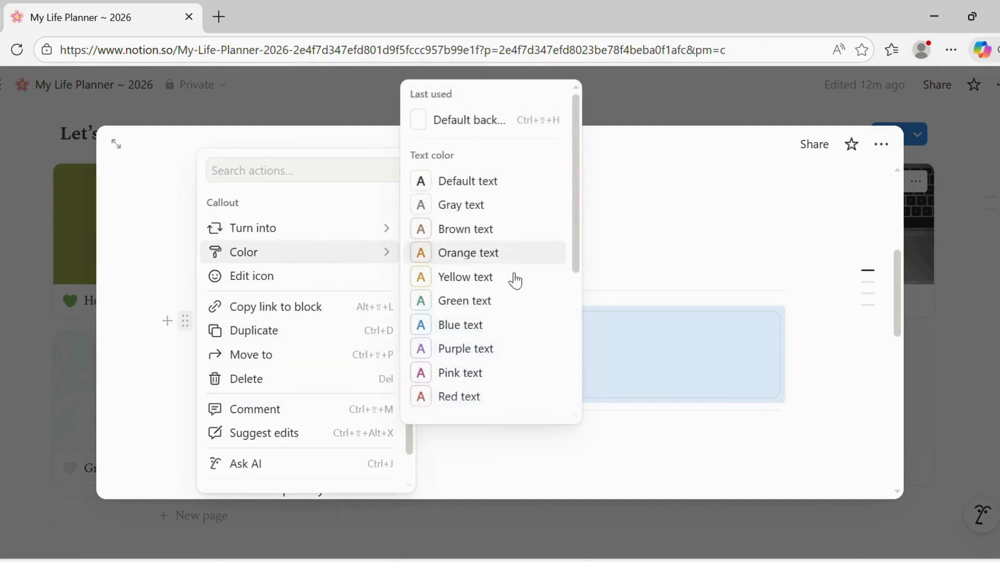
{"action": "left_click_drag", "start_coordinate": [579, 201], "coordinate": [577, 381]}
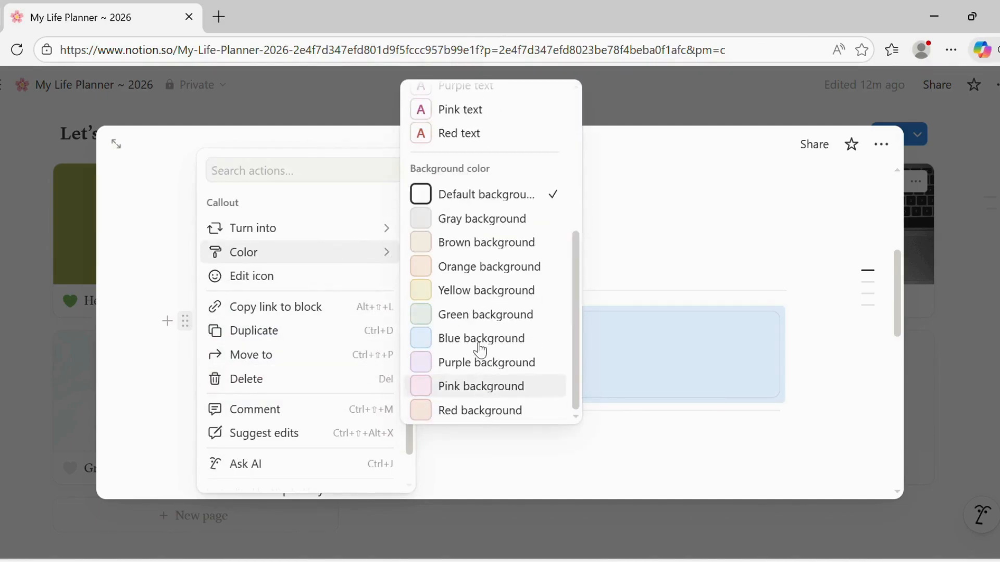
{"action": "left_click", "coordinate": [462, 290]}
{"action": "left_click", "coordinate": [571, 487]}
{"action": "scroll", "coordinate": [899, 299], "scroll_direction": "down", "scroll_amount": 1}
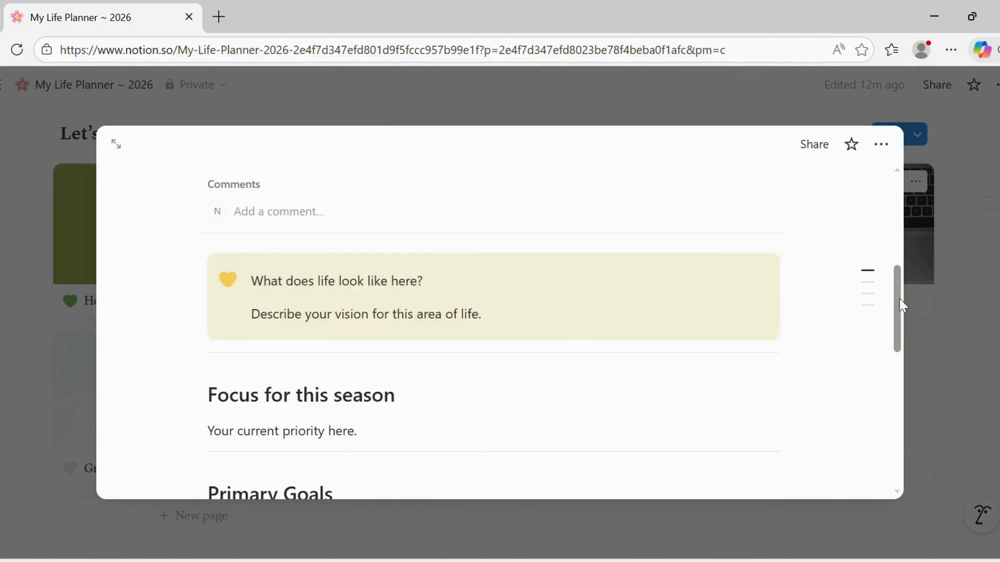
{"action": "scroll", "coordinate": [899, 299], "scroll_direction": "up", "scroll_amount": 3}
{"action": "scroll", "coordinate": [922, 406], "scroll_direction": "down", "scroll_amount": 7}
{"action": "scroll", "coordinate": [922, 406], "scroll_direction": "down", "scroll_amount": 5}
{"action": "left_click", "coordinate": [992, 358]}
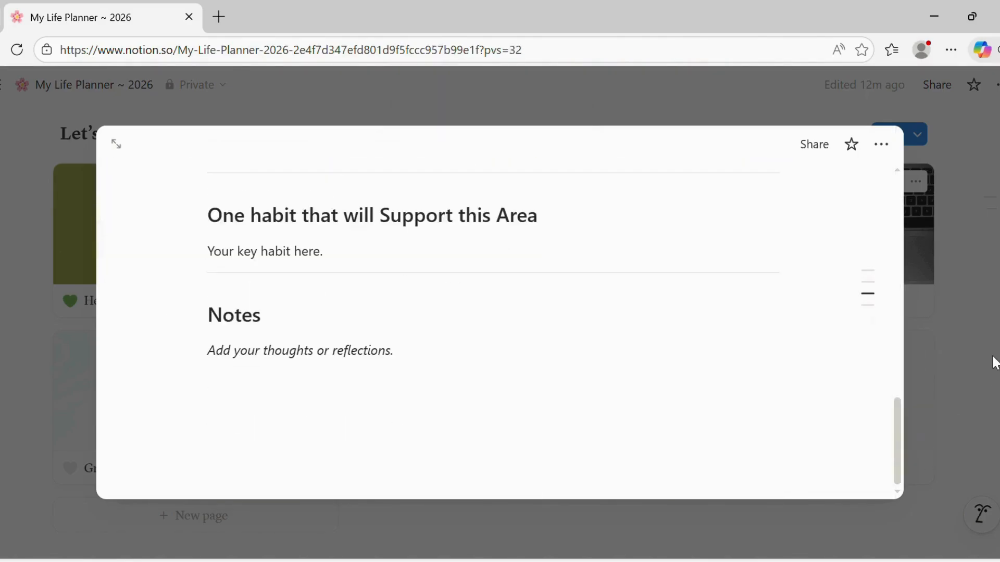
Step: Duplicate the Skill/Hobbies card in the gallery and open the copy
{"action": "left_click", "coordinate": [618, 348]}
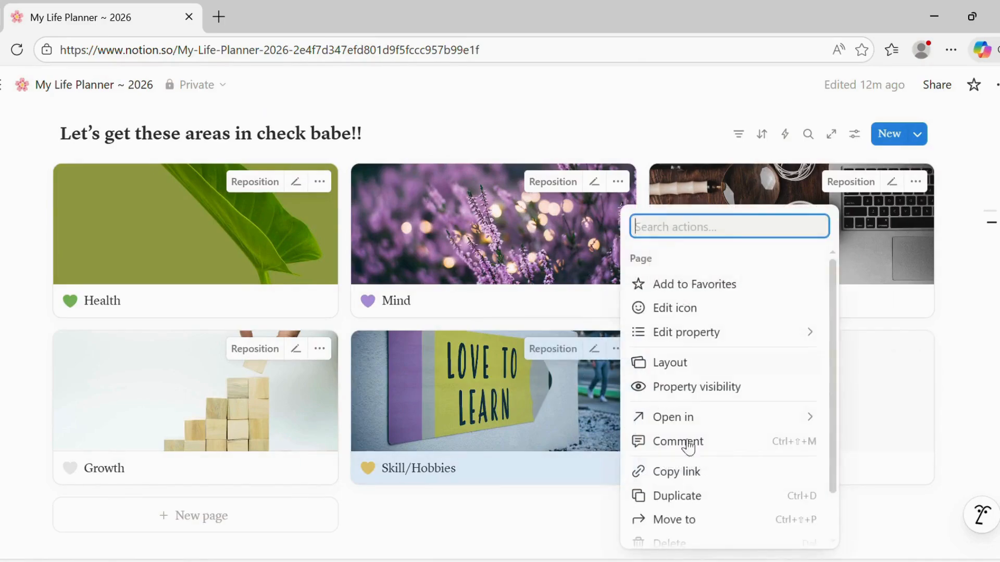
{"action": "left_click", "coordinate": [675, 495]}
{"action": "left_click", "coordinate": [784, 407]}
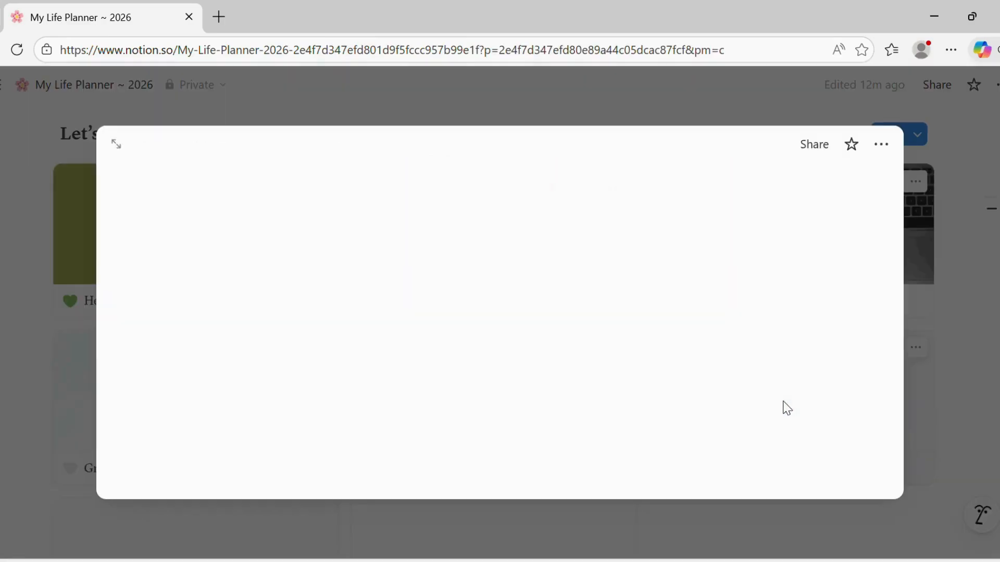
Step: Replace the title of the duplicated Skill/Hobbies page with Relationships
{"action": "key", "text": "BackSpace"}
{"action": "key", "text": "BackSpace"}
{"action": "key", "text": "BackSpace"}
{"action": "key", "text": "BackSpace"}
{"action": "key", "text": "BackSpace"}
{"action": "key", "text": "BackSpace"}
{"action": "key", "text": "BackSpace"}
{"action": "key", "text": "BackSpace"}
{"action": "key", "text": "BackSpace"}
{"action": "key", "text": "BackSpace"}
{"action": "key", "text": "BackSpace"}
{"action": "key", "text": "BackSpace"}
{"action": "key", "text": "BackSpace"}
{"action": "key", "text": "BackSpace"}
{"action": "key", "text": "BackSpace"}
{"action": "key", "text": "BackSpace"}
{"action": "key", "text": "BackSpace"}
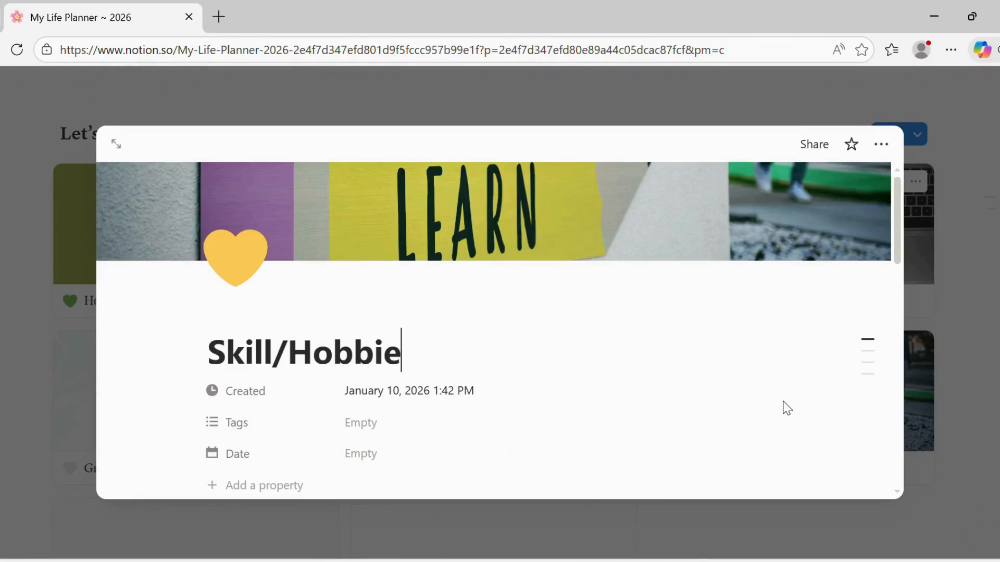
{"action": "type", "text": "Relationships"}
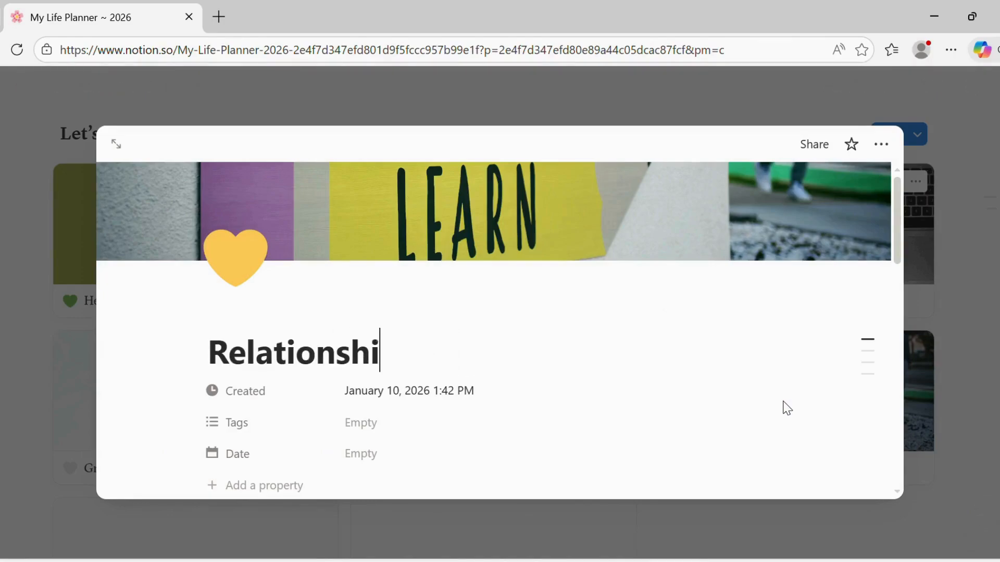
Step: Change the Relationships page's icon to a red heart
{"action": "left_click", "coordinate": [237, 266]}
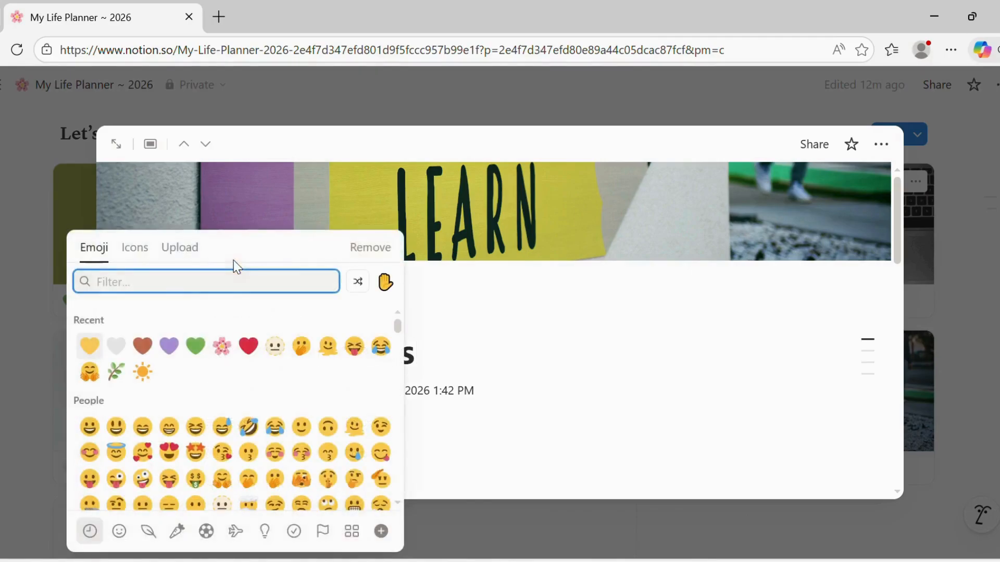
{"action": "type", "text": "red"}
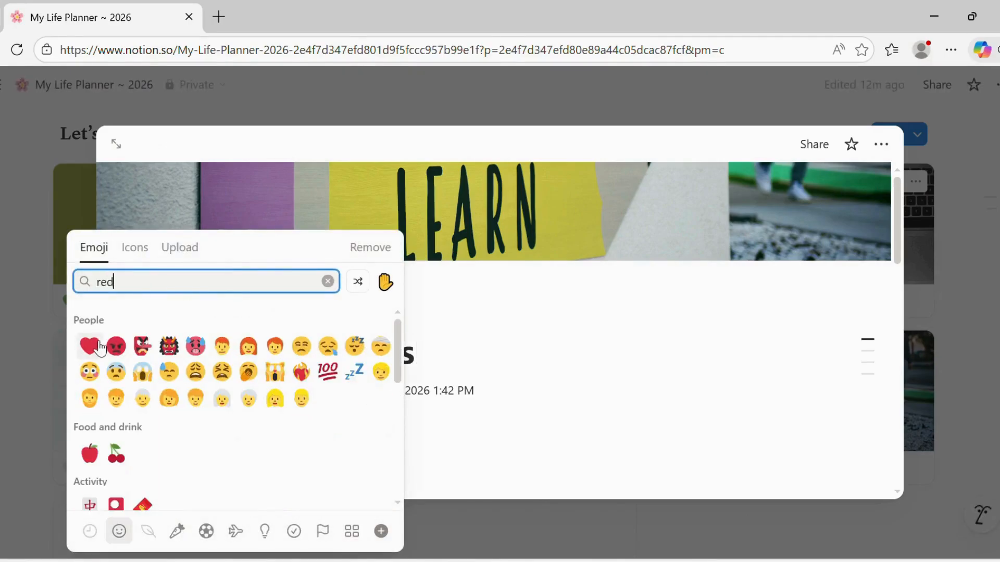
{"action": "left_click", "coordinate": [94, 347]}
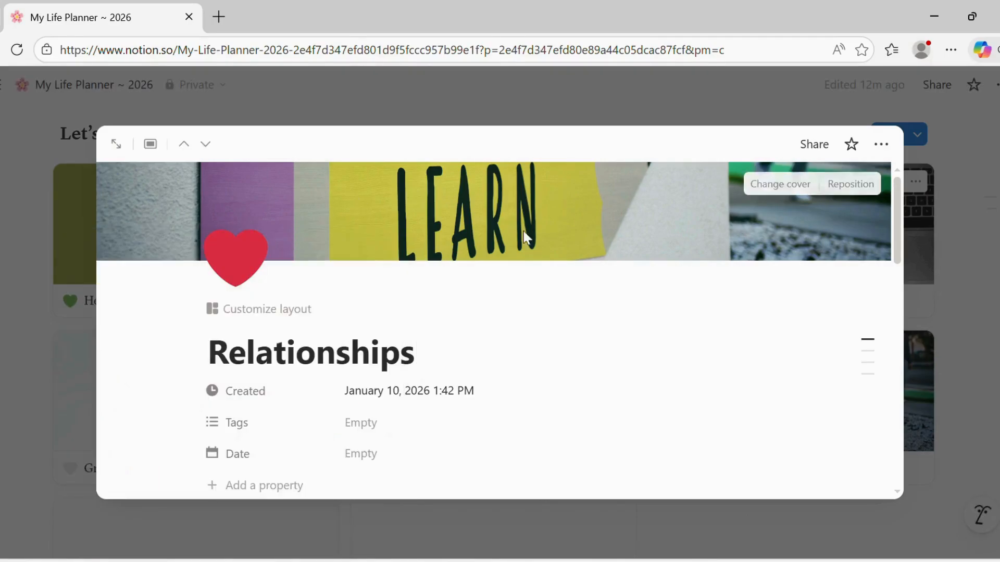
Step: Search Unsplash for "love" and set the photo of a red rose on book pages as the Relationships cover
{"action": "left_click", "coordinate": [771, 188]}
{"action": "left_click", "coordinate": [748, 178]}
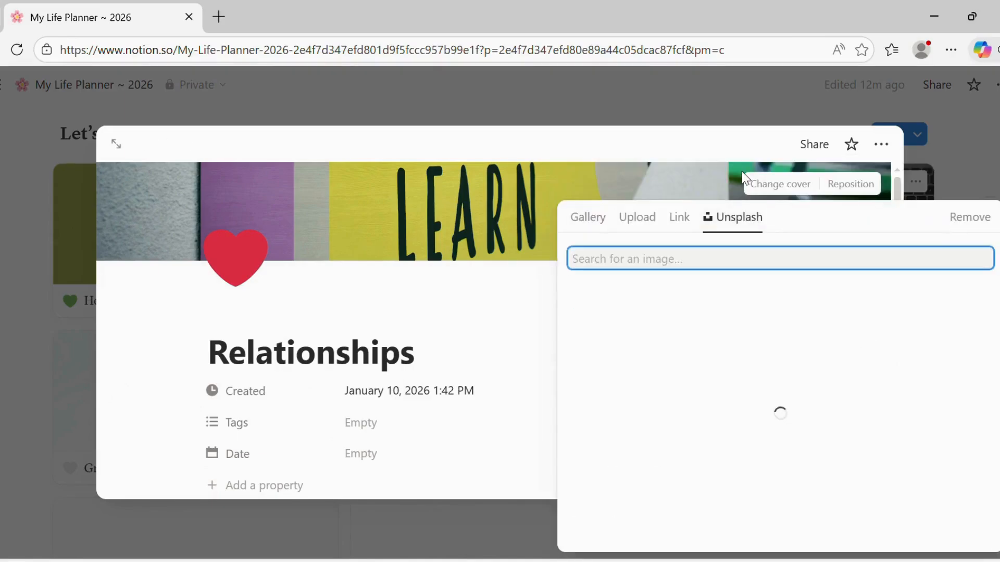
{"action": "type", "text": "love"}
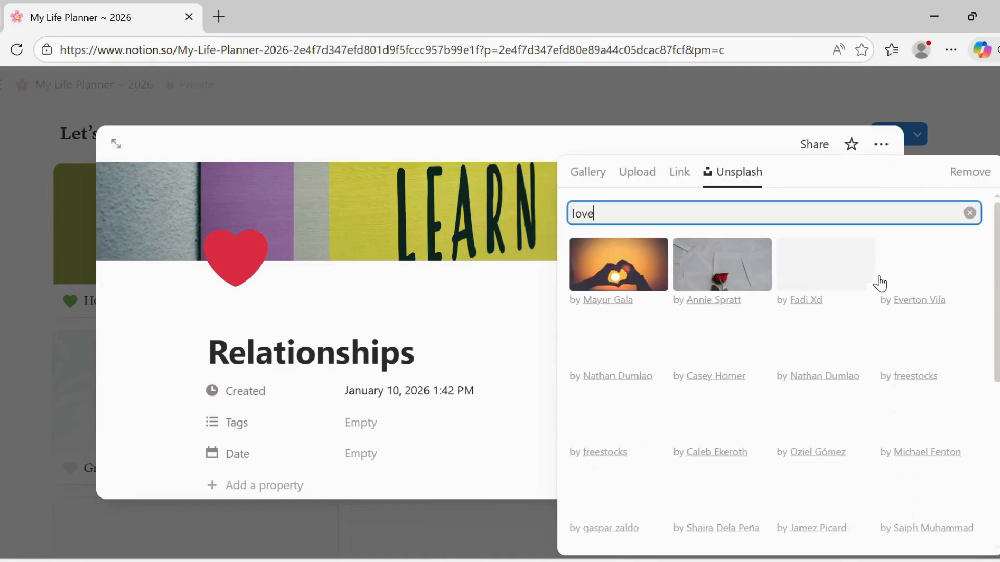
{"action": "scroll", "coordinate": [770, 323], "scroll_direction": "down", "scroll_amount": 5}
{"action": "scroll", "coordinate": [668, 361], "scroll_direction": "up", "scroll_amount": 5}
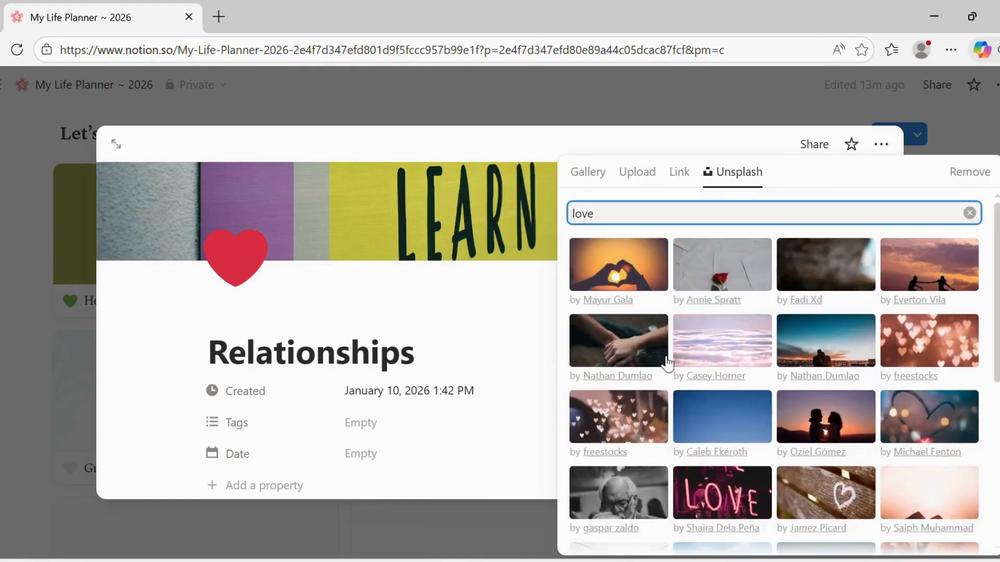
{"action": "left_click", "coordinate": [737, 271]}
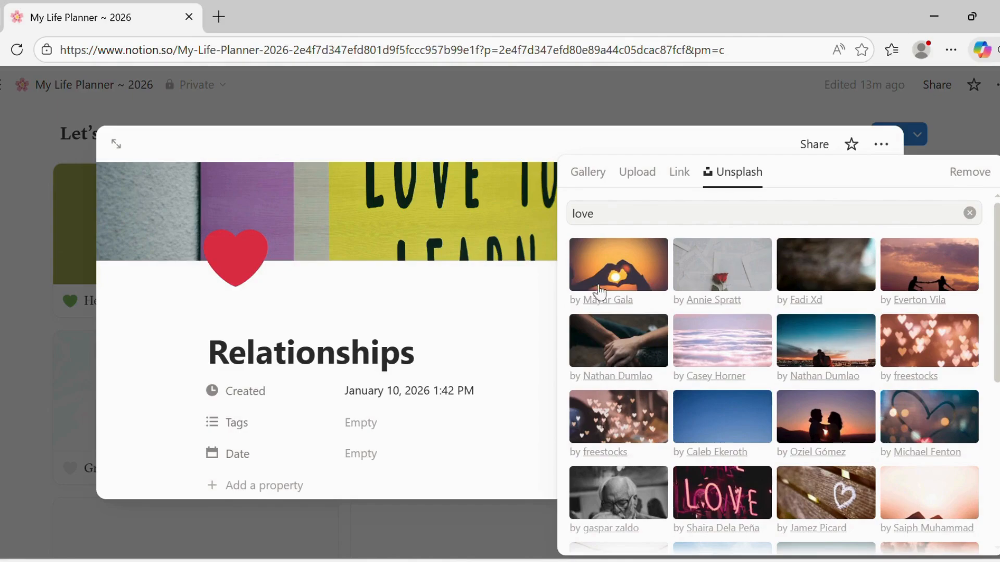
{"action": "left_click", "coordinate": [499, 342]}
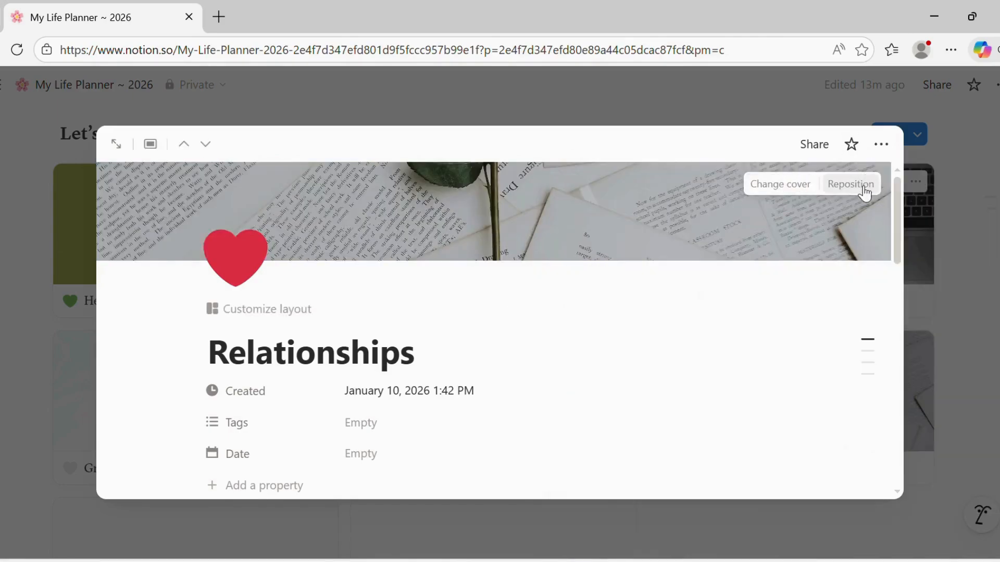
Step: Reposition the Relationships cover image so the red rose bloom shows in the banner
{"action": "left_click", "coordinate": [849, 185]}
{"action": "left_click_drag", "start_coordinate": [652, 217], "coordinate": [696, 381]}
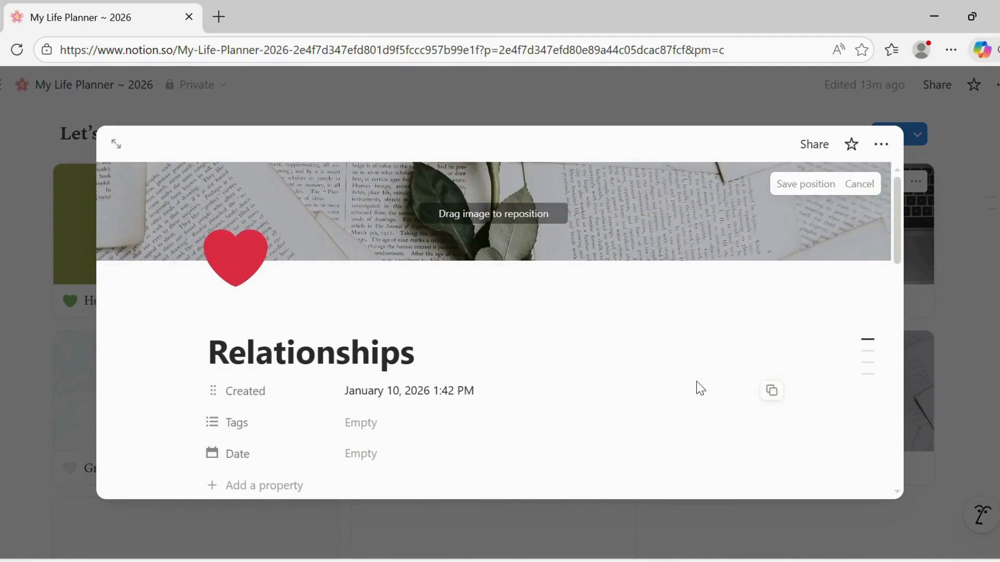
{"action": "left_click_drag", "start_coordinate": [678, 231], "coordinate": [682, 318]}
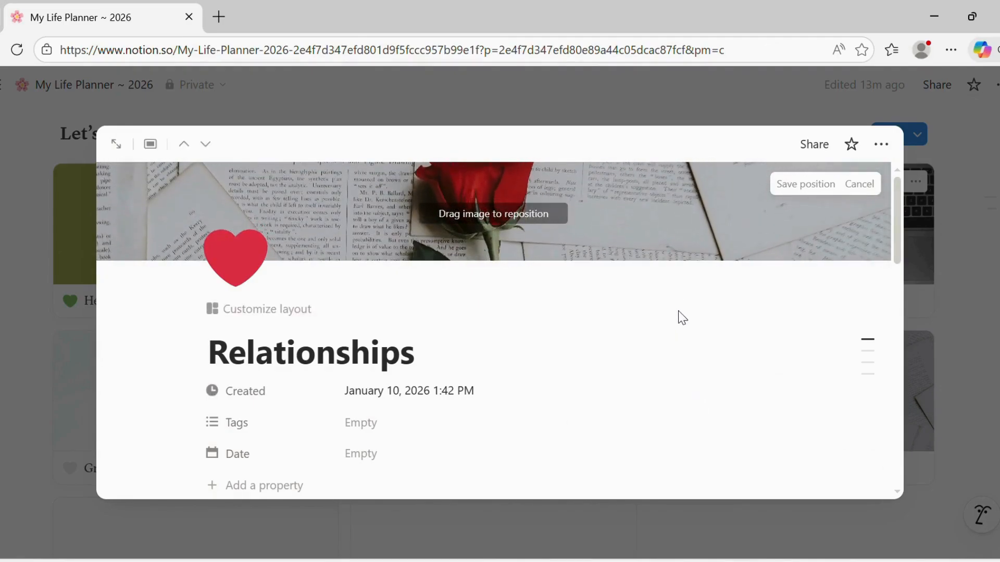
{"action": "left_click", "coordinate": [654, 414]}
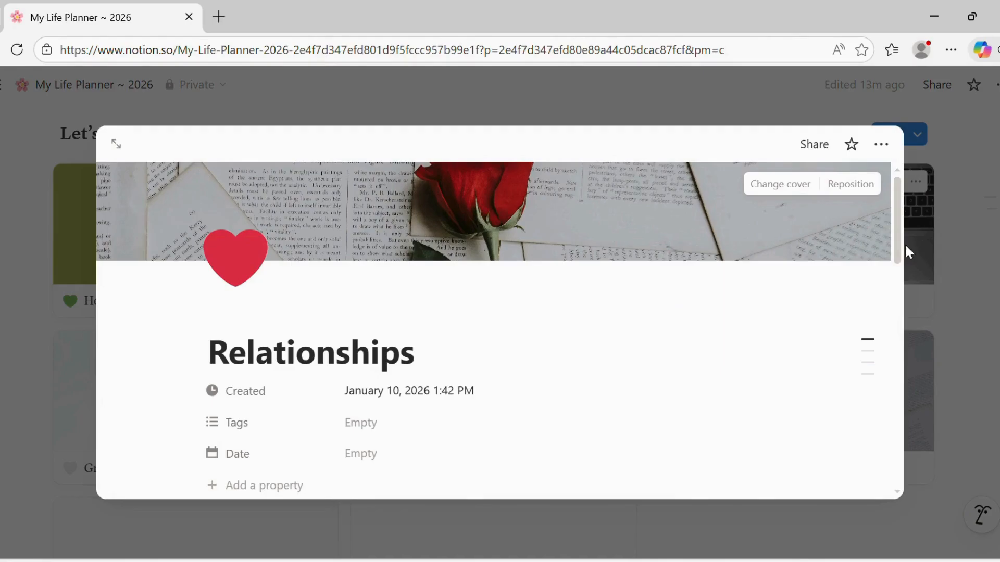
Step: Change the icon of the "What does life look like here?" callout on the Relationships page to a red heart
{"action": "left_click", "coordinate": [897, 266]}
{"action": "left_click", "coordinate": [237, 276]}
{"action": "left_click", "coordinate": [80, 343]}
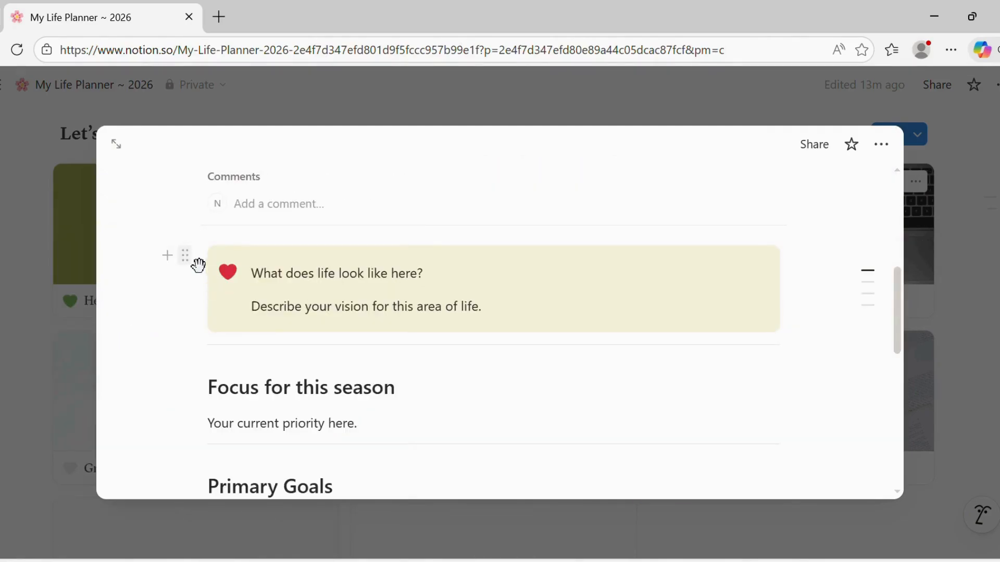
Step: Give the Relationships page's vision callout a red background and close the page
{"action": "left_click", "coordinate": [186, 256]}
{"action": "mouse_move", "coordinate": [391, 190]}
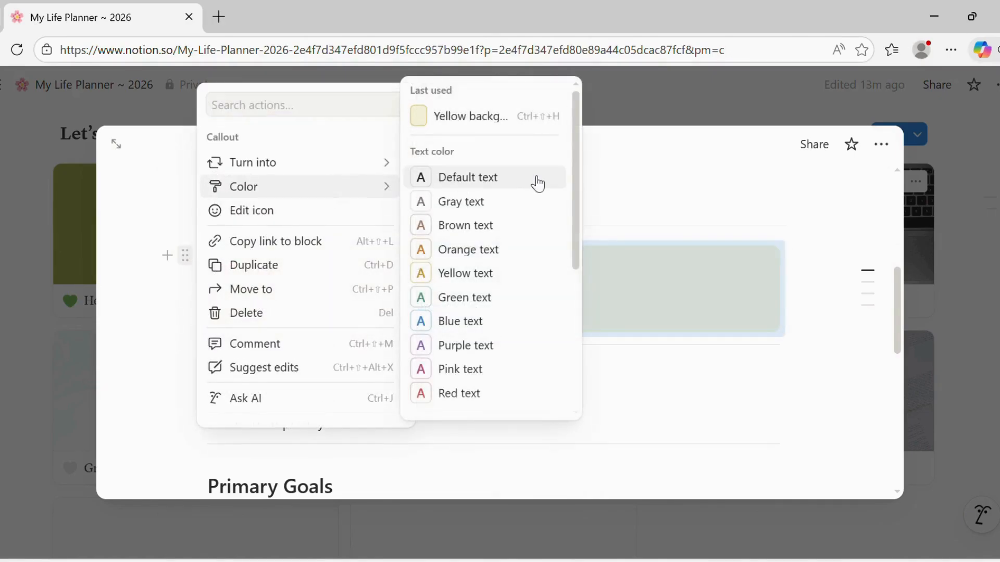
{"action": "left_click_drag", "start_coordinate": [573, 192], "coordinate": [592, 342]}
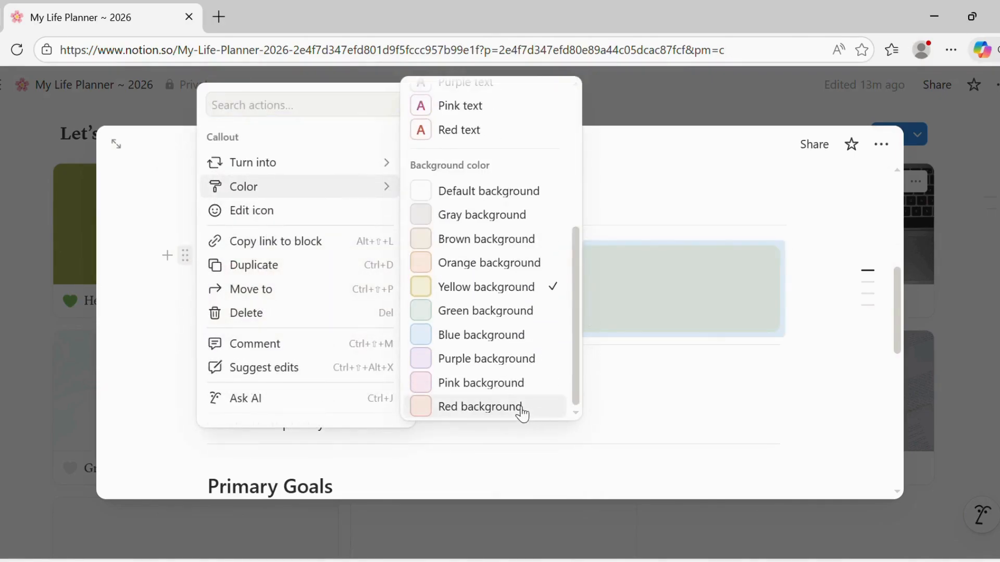
{"action": "left_click", "coordinate": [522, 406]}
{"action": "left_click", "coordinate": [681, 448]}
{"action": "scroll", "coordinate": [884, 339], "scroll_direction": "down", "scroll_amount": 1}
{"action": "left_click_drag", "start_coordinate": [904, 351], "coordinate": [915, 229]}
{"action": "left_click", "coordinate": [994, 295]}
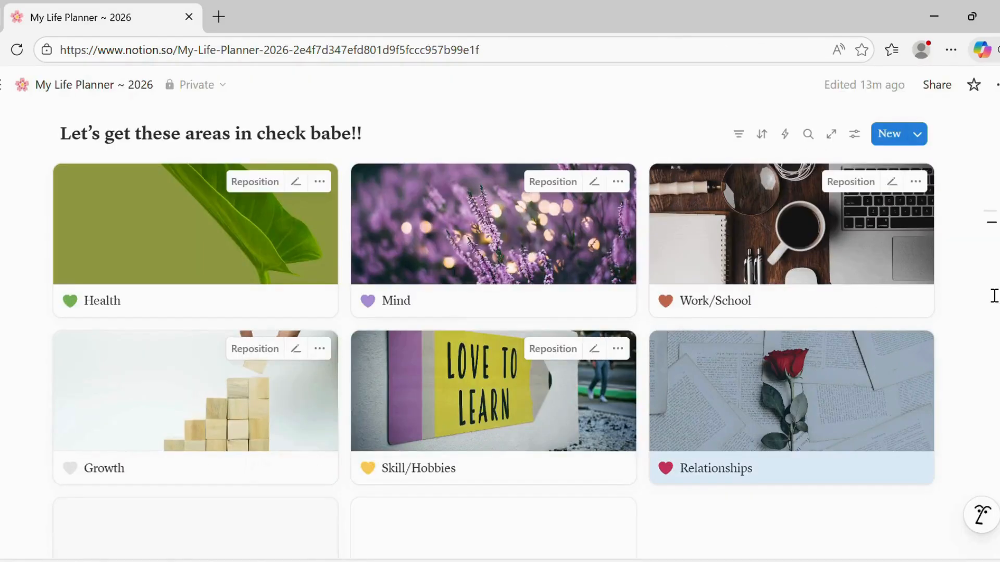
Step: Delete the empty untitled page card below Growth in the My Life Areas gallery
{"action": "scroll", "coordinate": [500, 281], "scroll_direction": "up", "scroll_amount": 15}
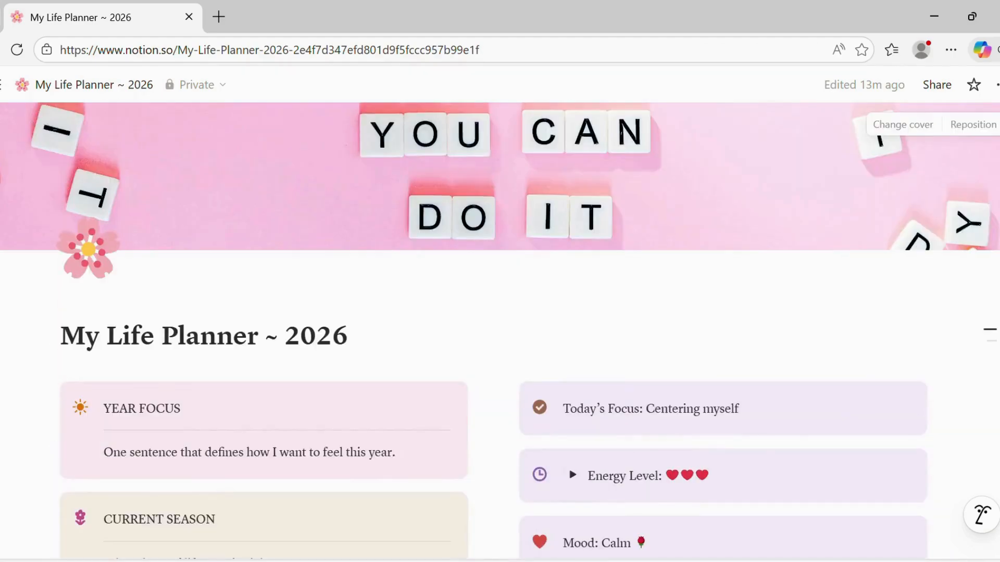
{"action": "scroll", "coordinate": [500, 281], "scroll_direction": "down", "scroll_amount": 3}
{"action": "scroll", "coordinate": [500, 281], "scroll_direction": "down", "scroll_amount": 15}
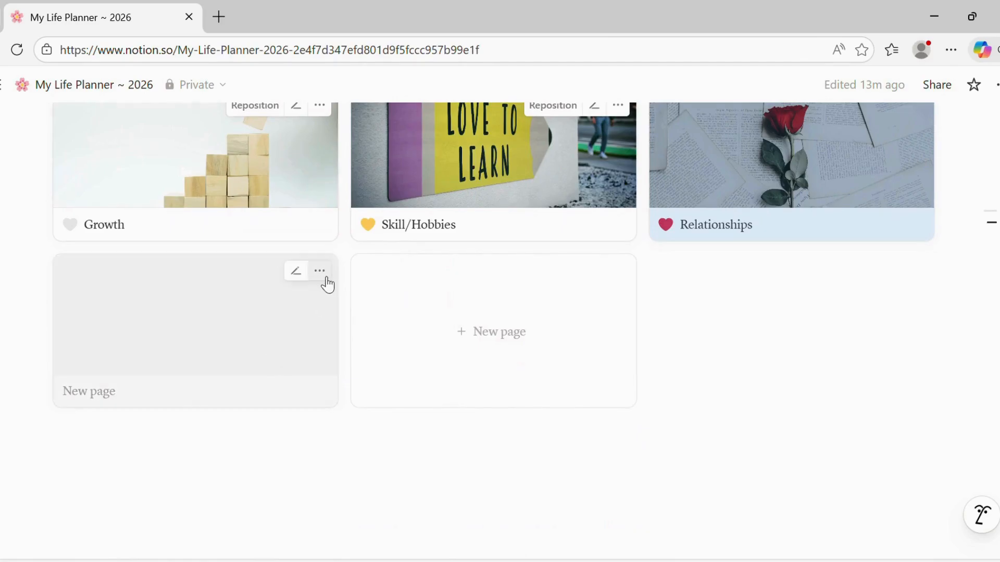
{"action": "left_click", "coordinate": [319, 271]}
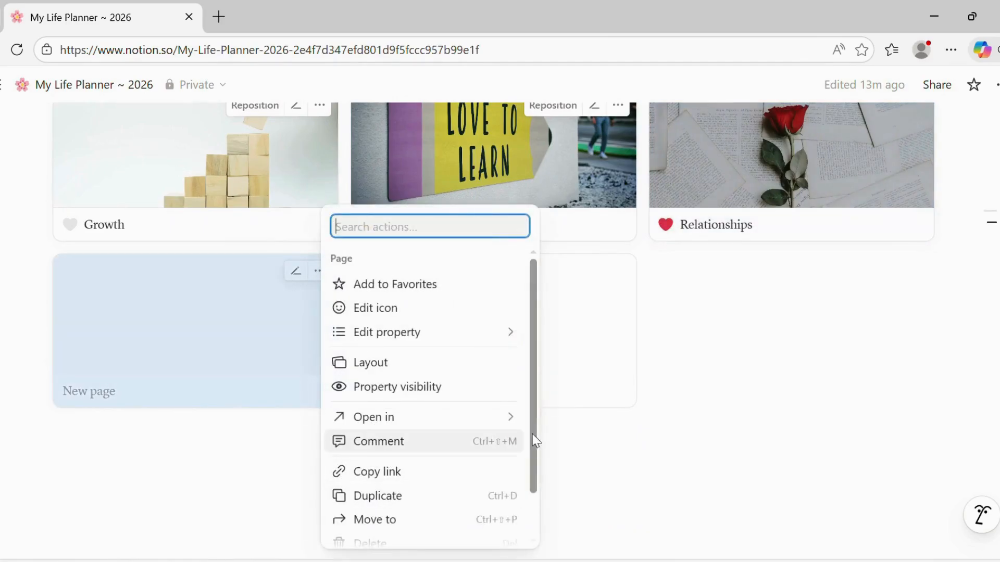
{"action": "scroll", "coordinate": [399, 515], "scroll_direction": "down", "scroll_amount": 2}
{"action": "left_click", "coordinate": [398, 512]}
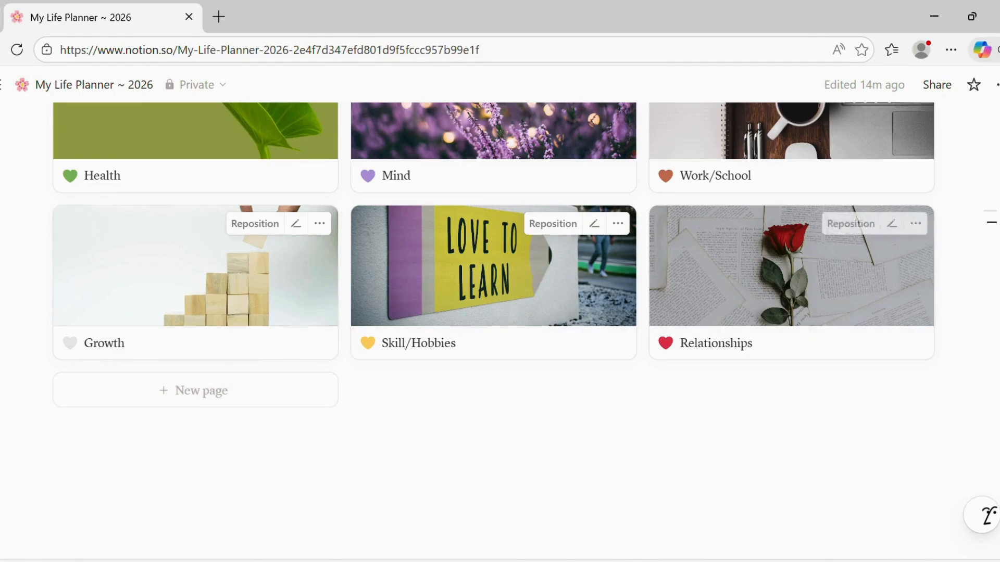
{"action": "scroll", "coordinate": [500, 334], "scroll_direction": "up", "scroll_amount": 4}
{"action": "scroll", "coordinate": [500, 333], "scroll_direction": "up", "scroll_amount": 3}
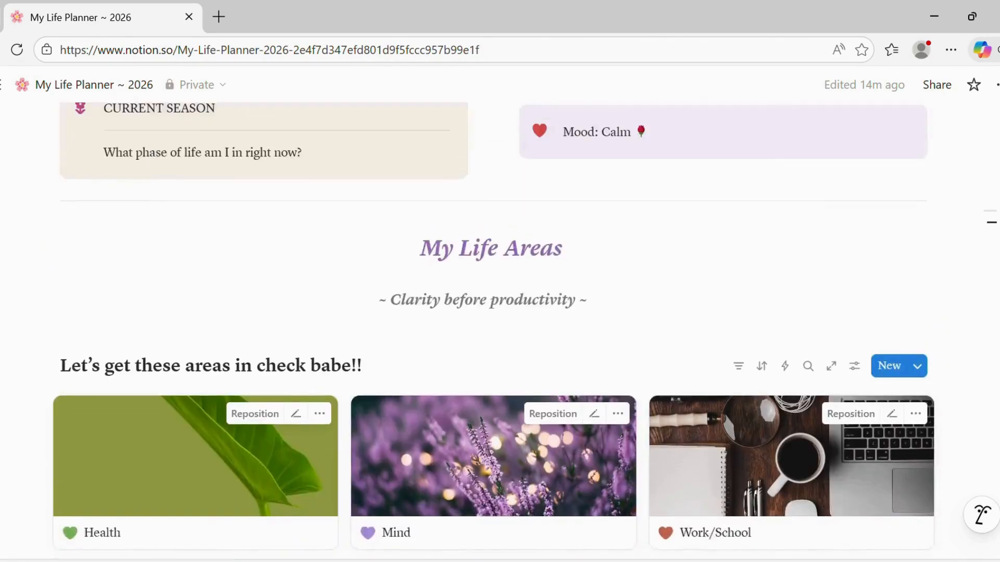
{"action": "scroll", "coordinate": [499, 333], "scroll_direction": "down", "scroll_amount": 5}
{"action": "scroll", "coordinate": [864, 456], "scroll_direction": "up", "scroll_amount": 5}
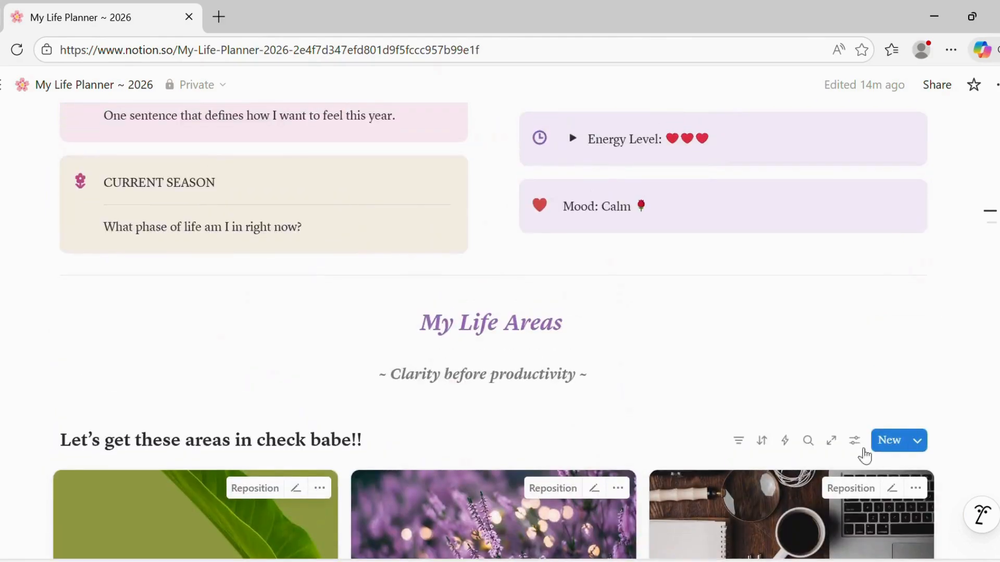
{"action": "left_click", "coordinate": [922, 440]}
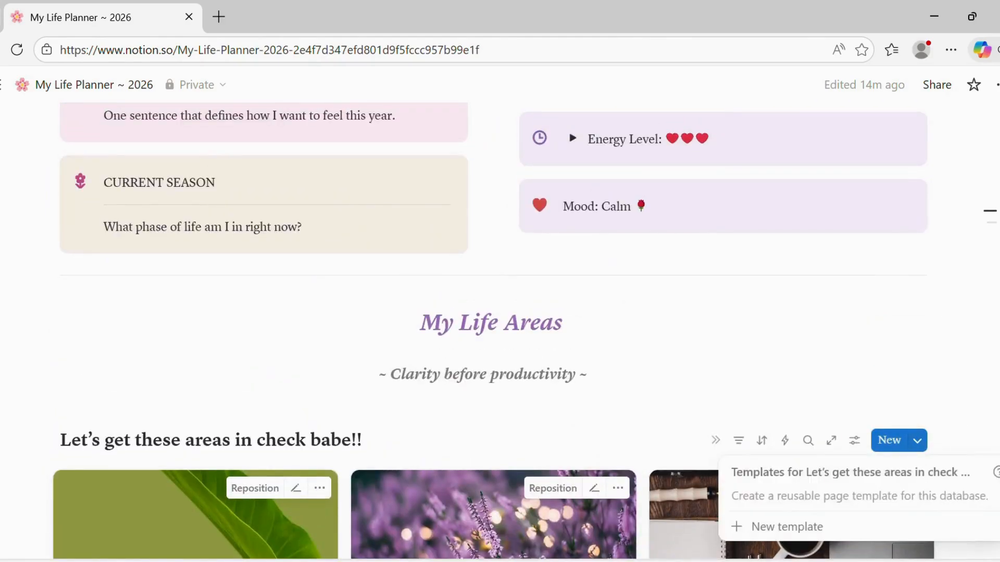
{"action": "left_click", "coordinate": [984, 339]}
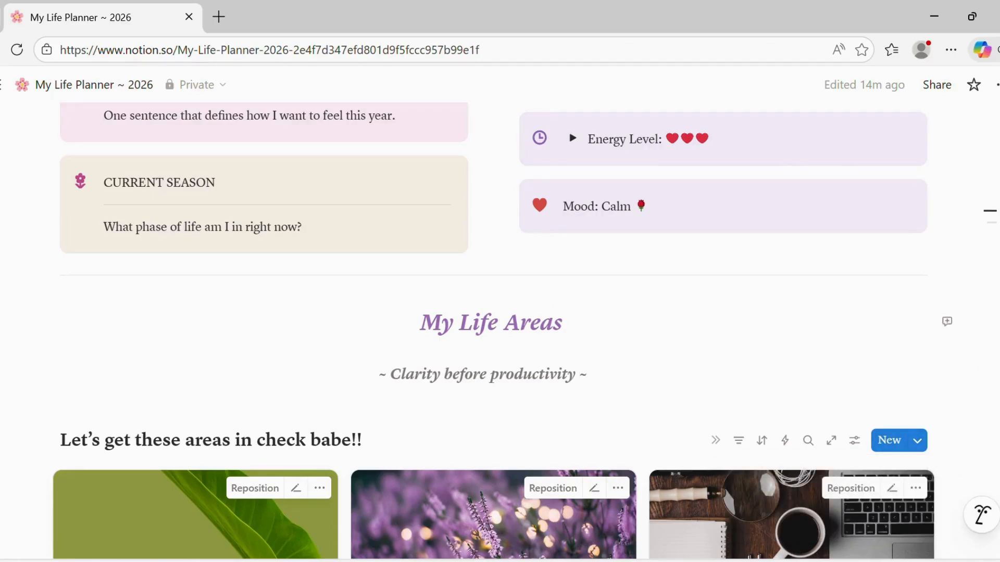
{"action": "scroll", "coordinate": [500, 322], "scroll_direction": "down", "scroll_amount": 8}
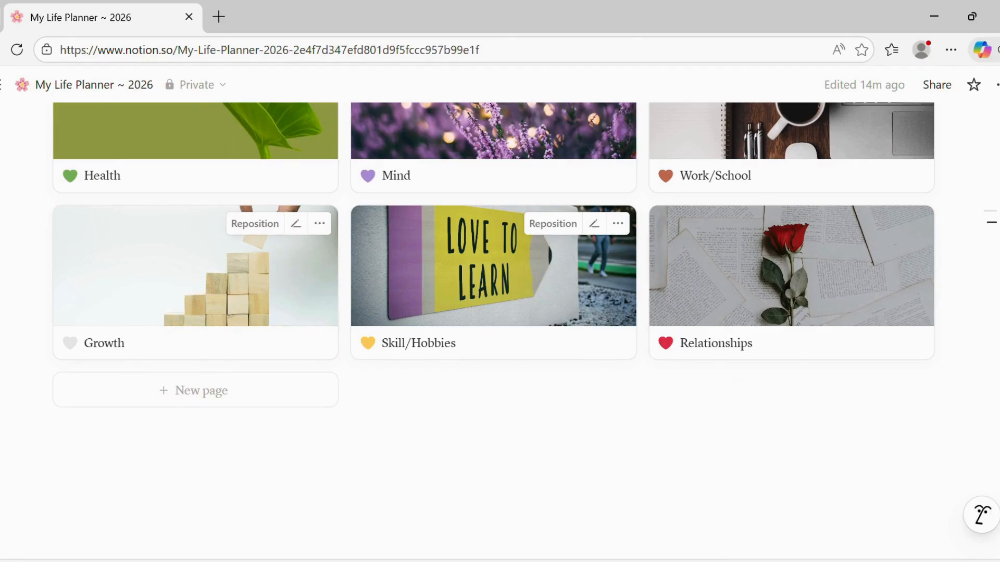
{"action": "left_click", "coordinate": [52, 446]}
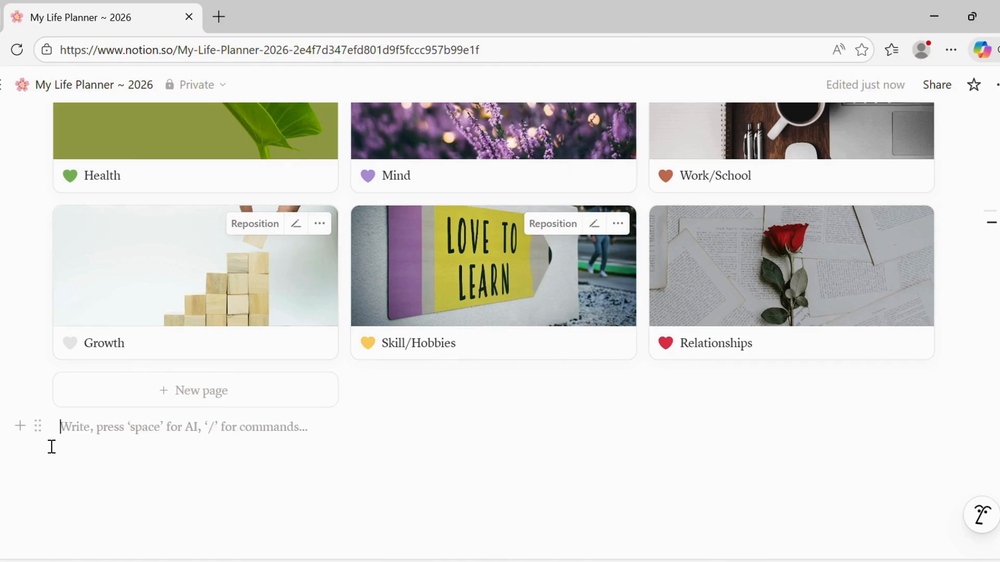
{"action": "type", "text": "---"}
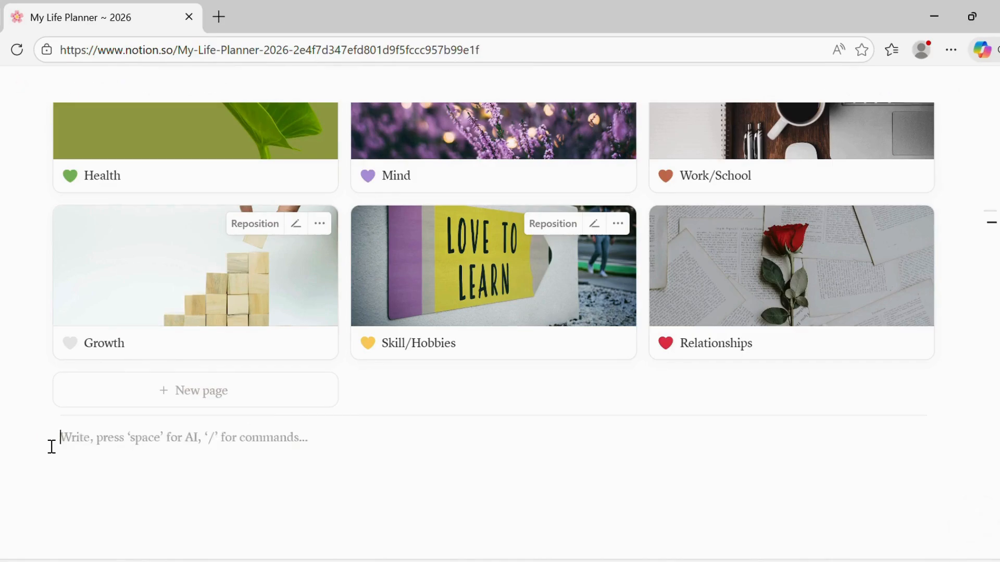
{"action": "key", "text": "BackSpace"}
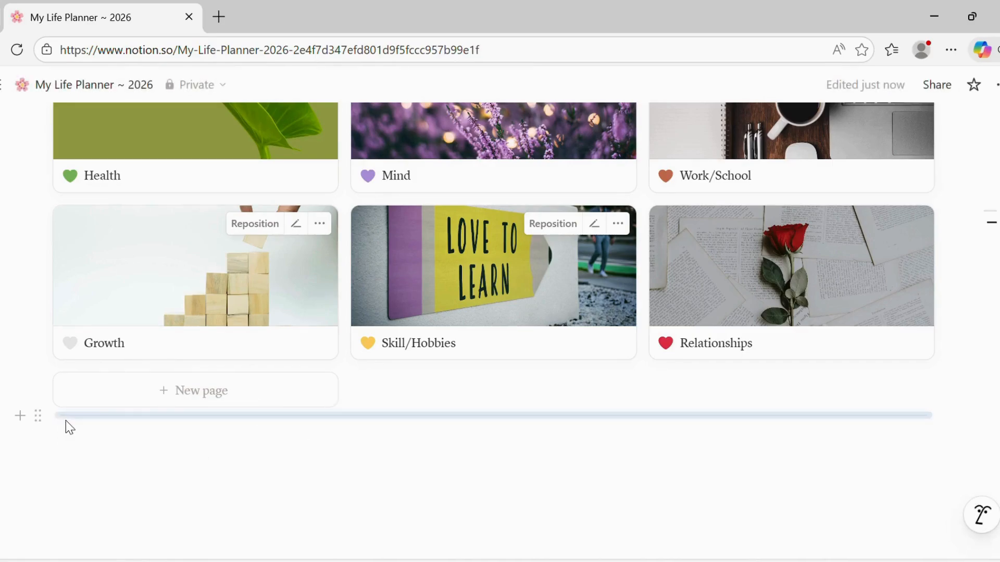
{"action": "key", "text": "BackSpace"}
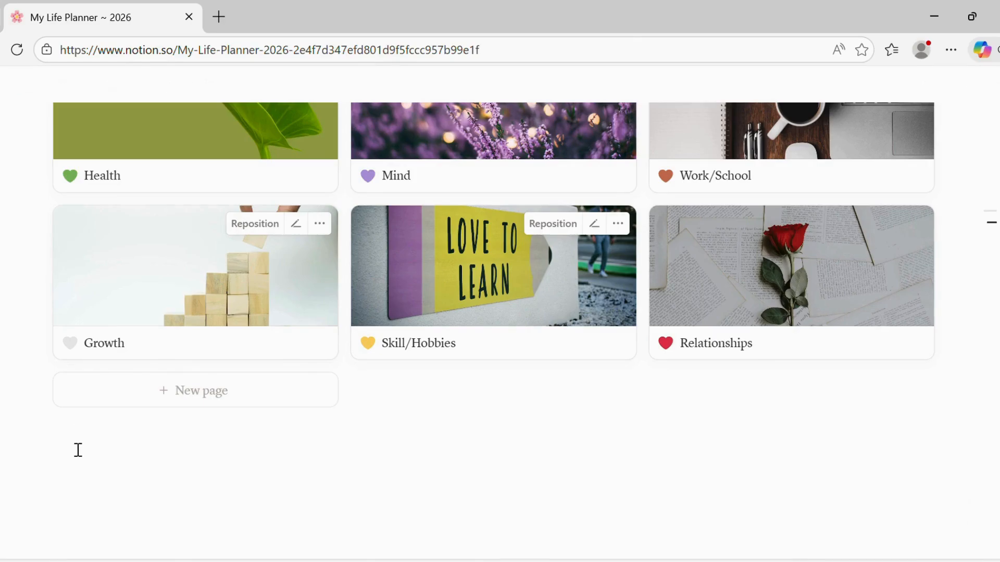
Step: Add a divider below the My Life Areas gallery, with a blank line above and below it
{"action": "left_click", "coordinate": [73, 435]}
{"action": "key", "text": "Return"}
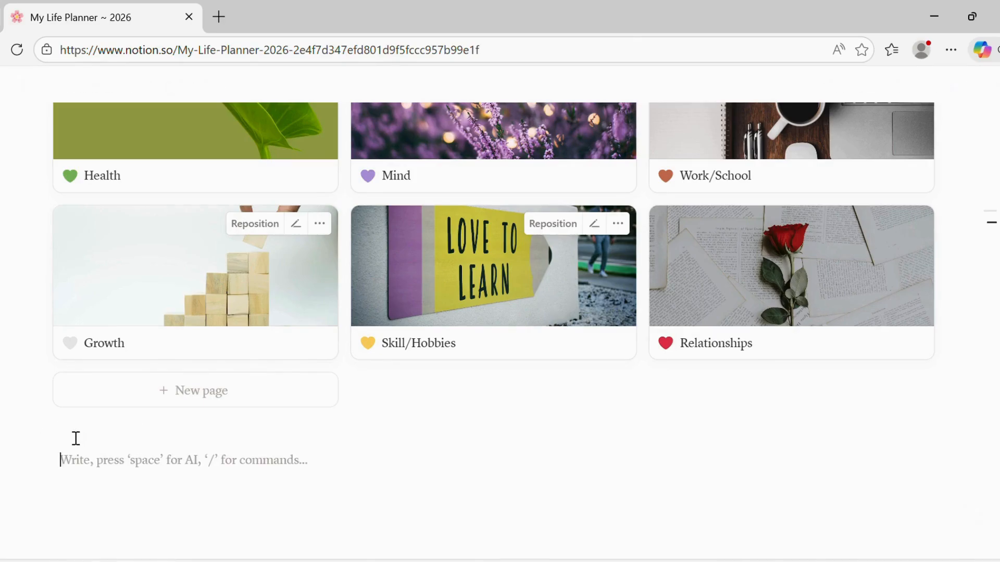
{"action": "type", "text": "---"}
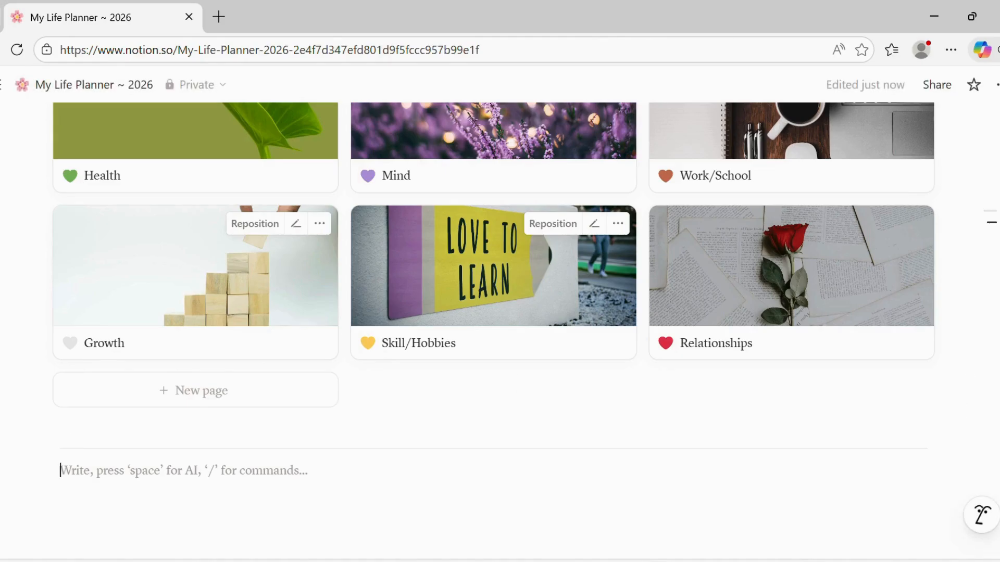
{"action": "scroll", "coordinate": [754, 394], "scroll_direction": "down", "scroll_amount": 2}
{"action": "key", "text": "Return"}
{"action": "type", "text": "Weekly Re"}
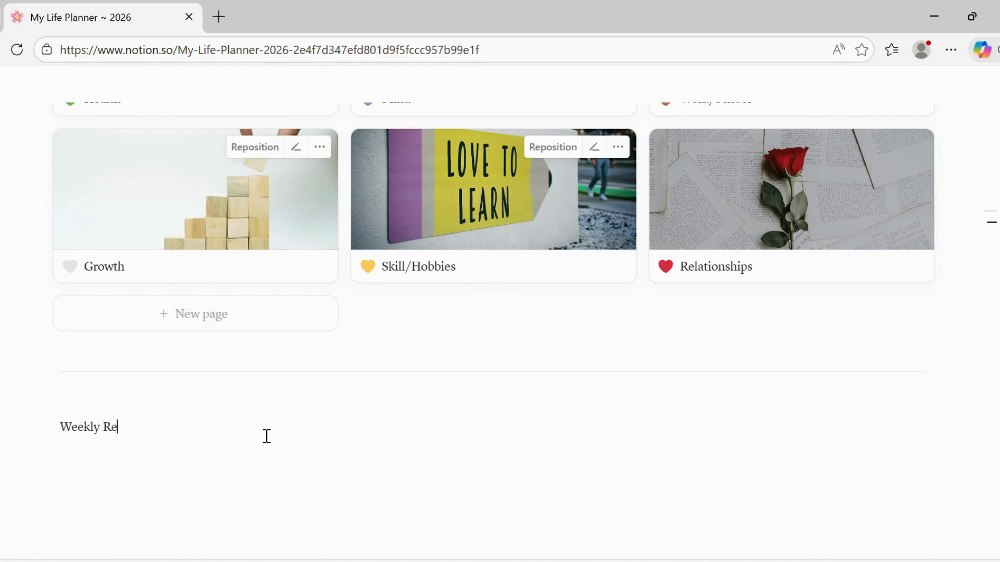
{"action": "key", "text": "BackSpace"}
{"action": "key", "text": "BackSpace"}
{"action": "key", "text": "BackSpace"}
{"action": "key", "text": "BackSpace"}
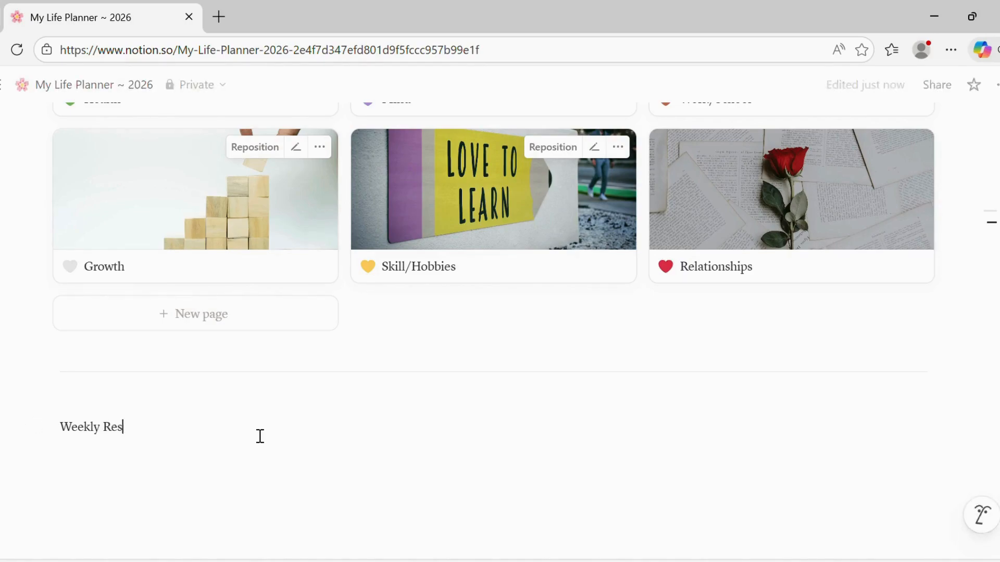
{"action": "key", "text": "BackSpace"}
{"action": "key", "text": "BackSpace"}
{"action": "key", "text": "BackSpace"}
{"action": "key", "text": "BackSpace"}
{"action": "key", "text": "BackSpace"}
{"action": "key", "text": "BackSpace"}
{"action": "key", "text": "BackSpace"}
{"action": "key", "text": "BackSpace"}
Step: Insert a list view database below the divider, dismiss the data source chooser, and title it "Weekly Reset 🌻"
{"action": "left_click", "coordinate": [23, 436]}
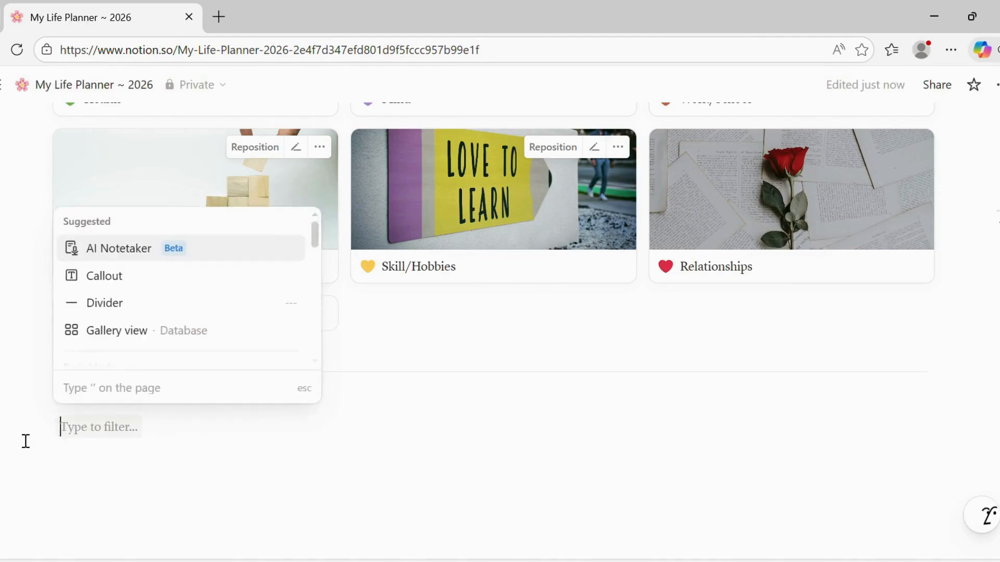
{"action": "left_click_drag", "start_coordinate": [317, 242], "coordinate": [323, 368]}
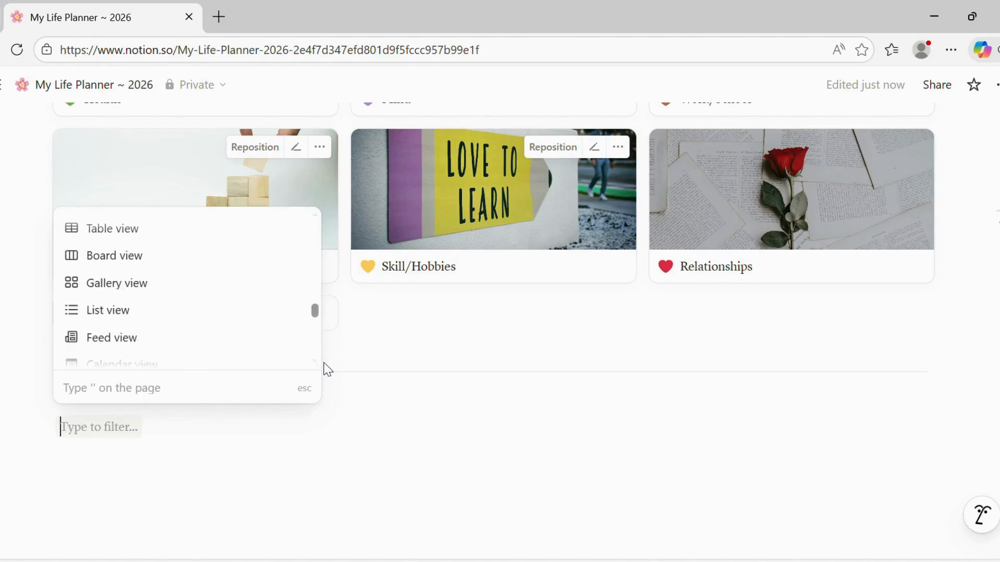
{"action": "left_click", "coordinate": [98, 315]}
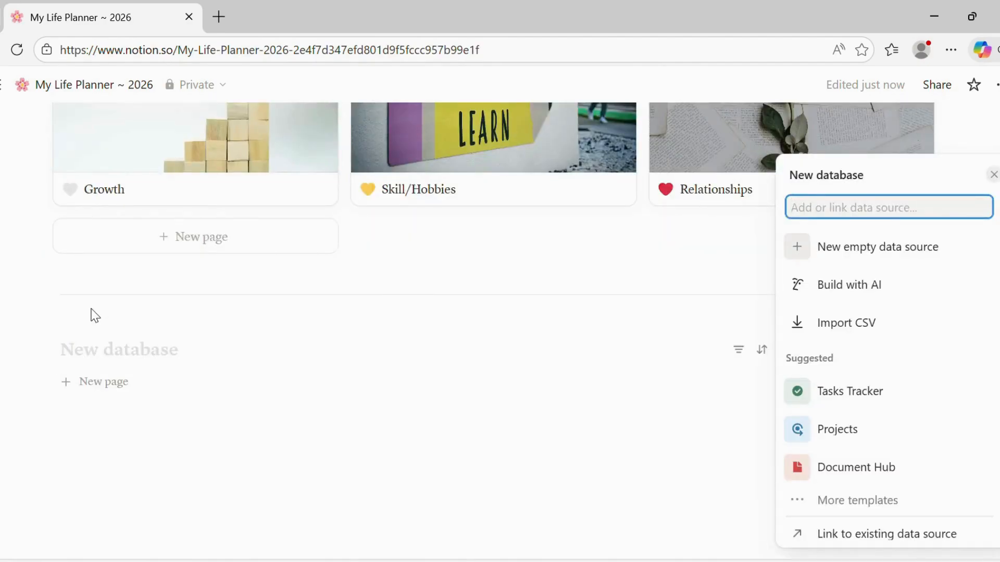
{"action": "left_click", "coordinate": [993, 175]}
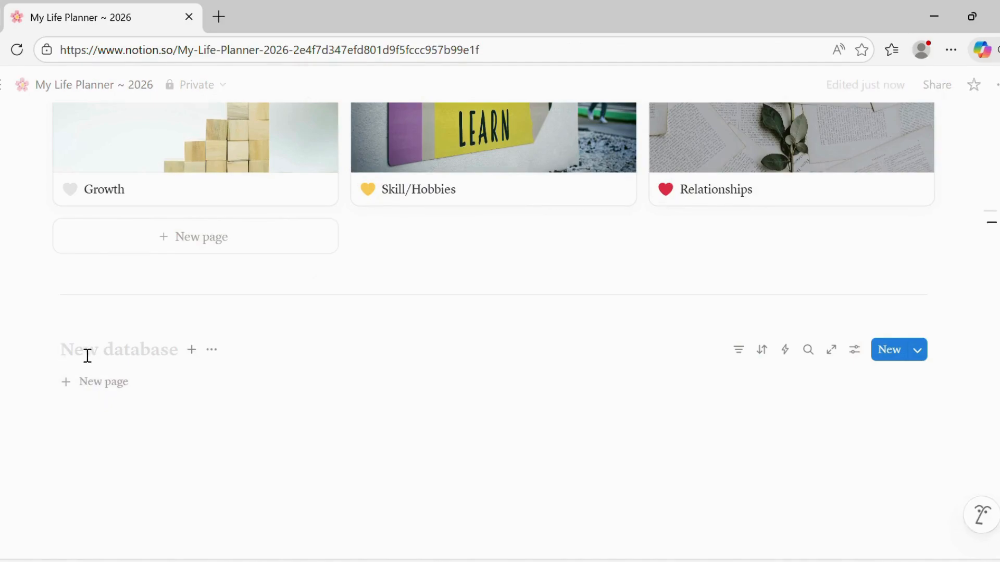
{"action": "type", "text": "Weekl"}
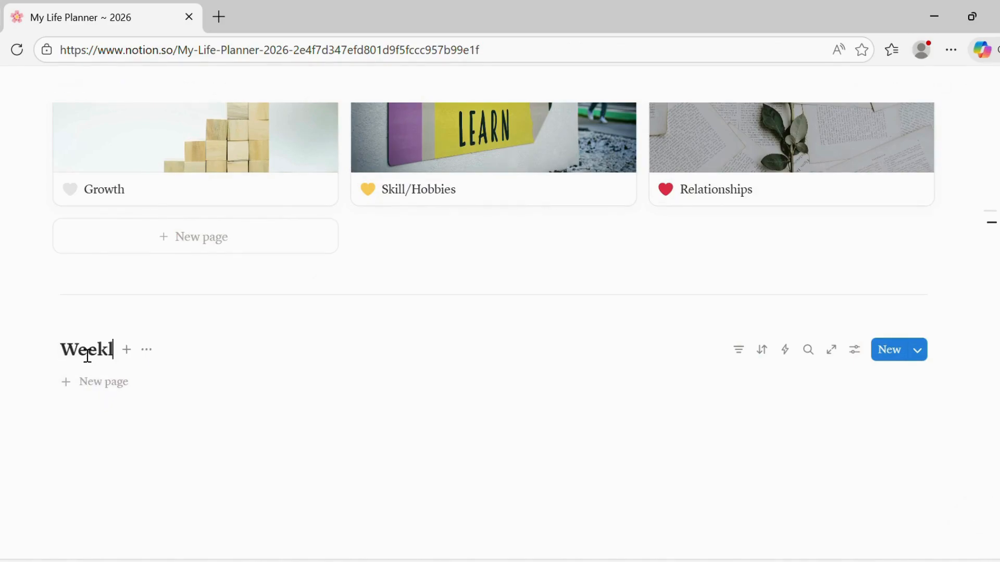
{"action": "type", "text": "y Reset"}
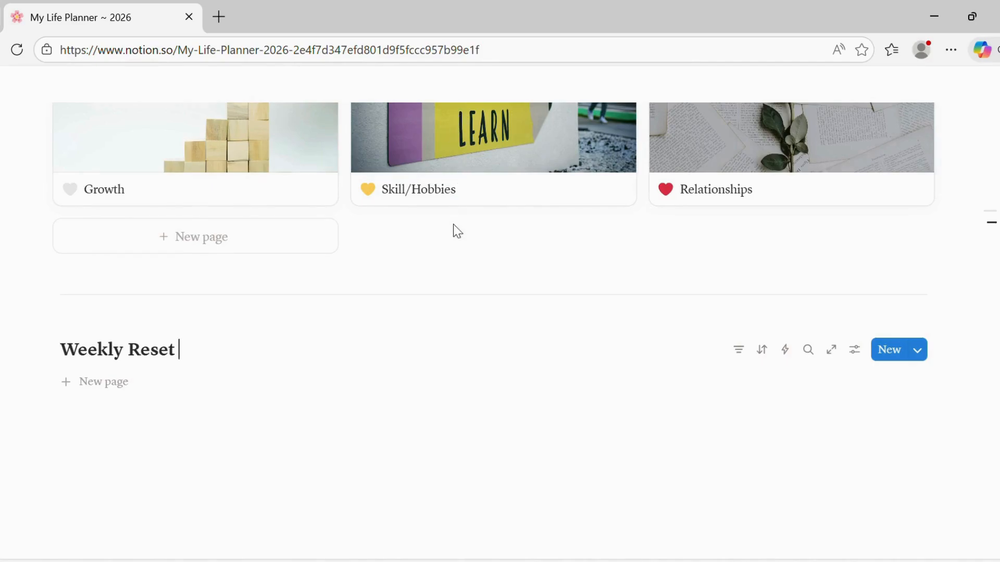
{"action": "left_click", "coordinate": [232, 168]}
Step: Add a page named "Week 1 of Jan 2026" to the Weekly Reset list and give it a sun emoji icon
{"action": "left_click", "coordinate": [74, 389]}
{"action": "type", "text": "Week 1"}
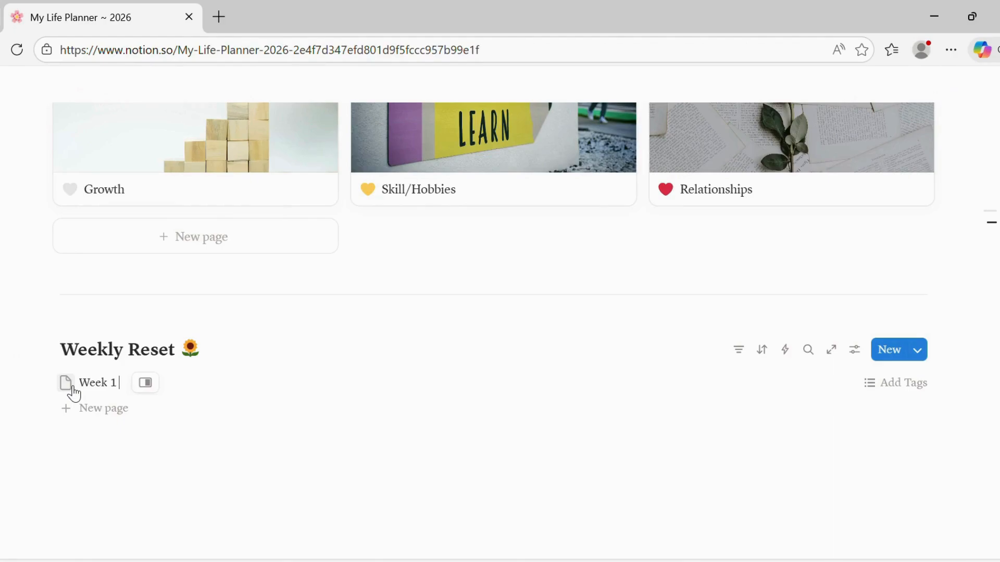
{"action": "type", "text": " OF"}
{"action": "key", "text": "BackSpace"}
{"action": "key", "text": "BackSpace"}
{"action": "type", "text": "of Jan 2026"}
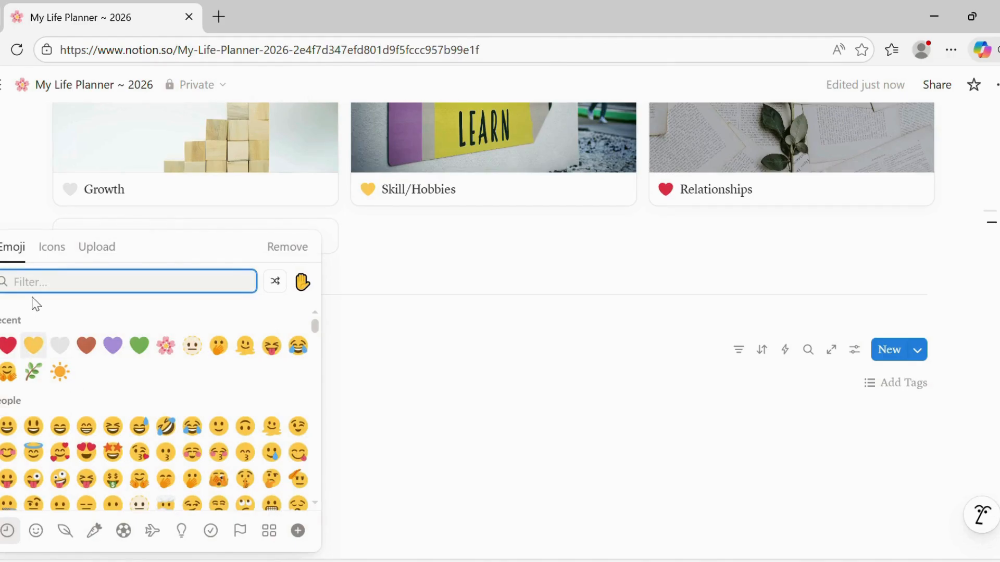
{"action": "type", "text": "sun"}
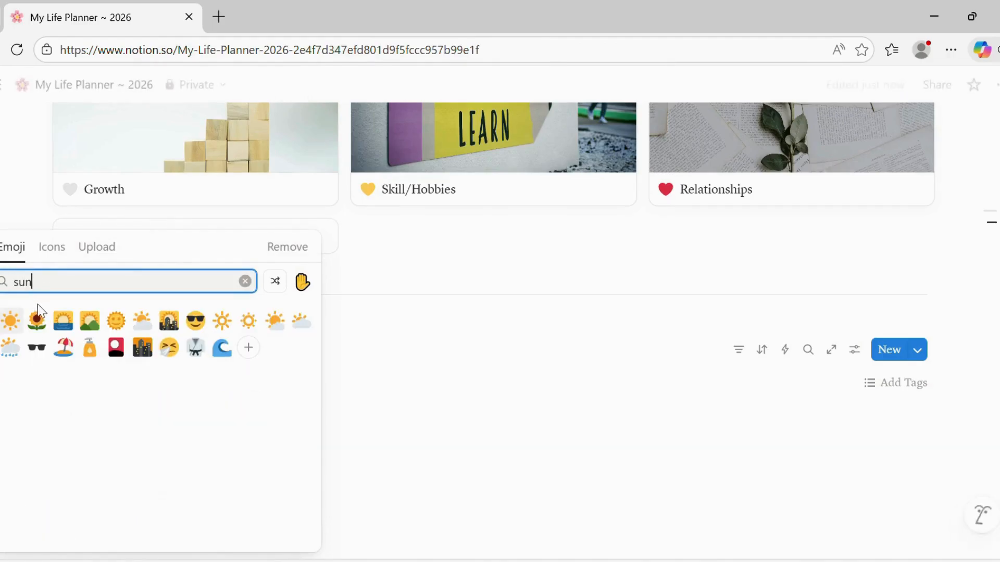
{"action": "left_click", "coordinate": [13, 328]}
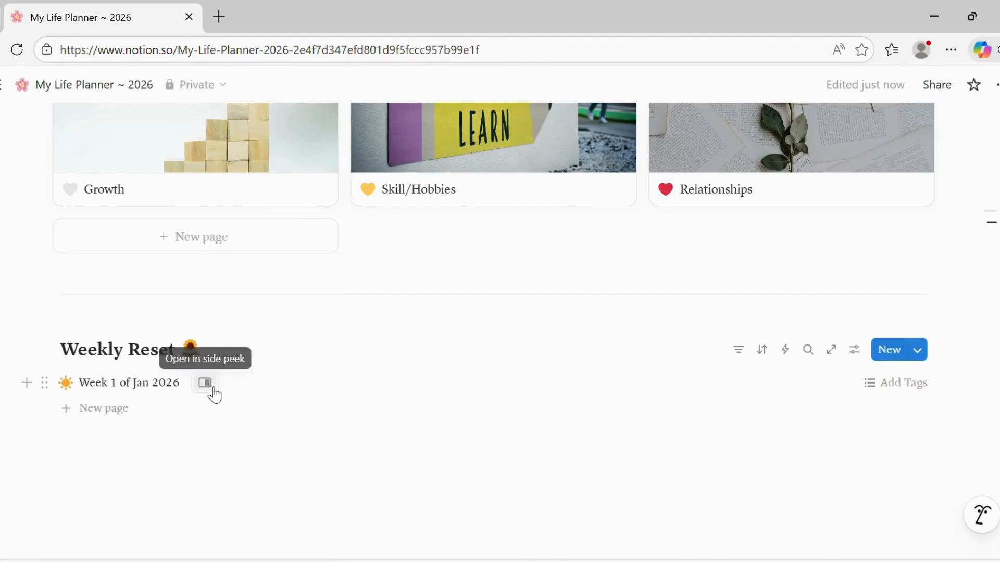
Step: Open the Week 1 page in side peek and set its cover to the Unsplash "This Week" planner photo, searching for "week"
{"action": "left_click", "coordinate": [207, 383]}
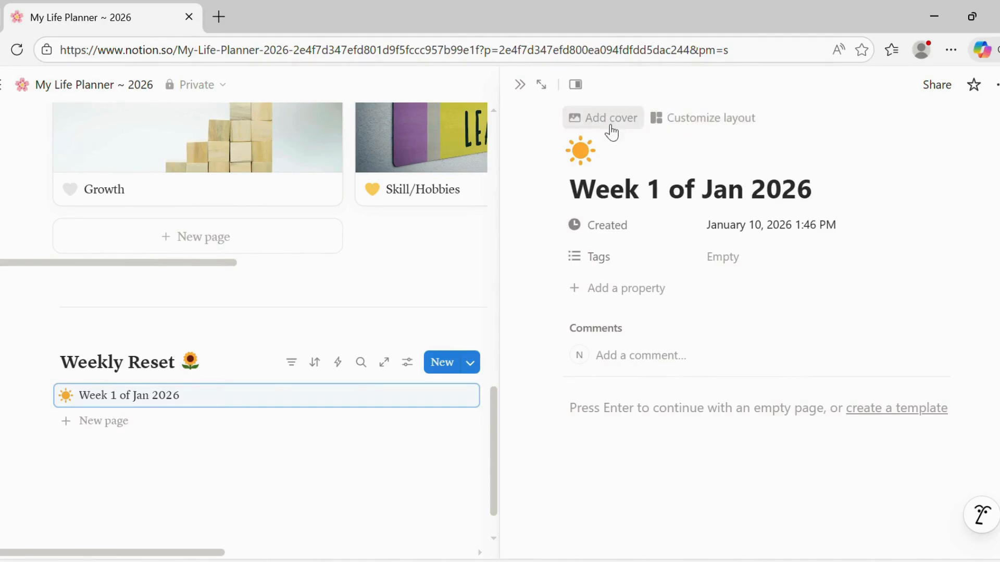
{"action": "left_click", "coordinate": [621, 117]}
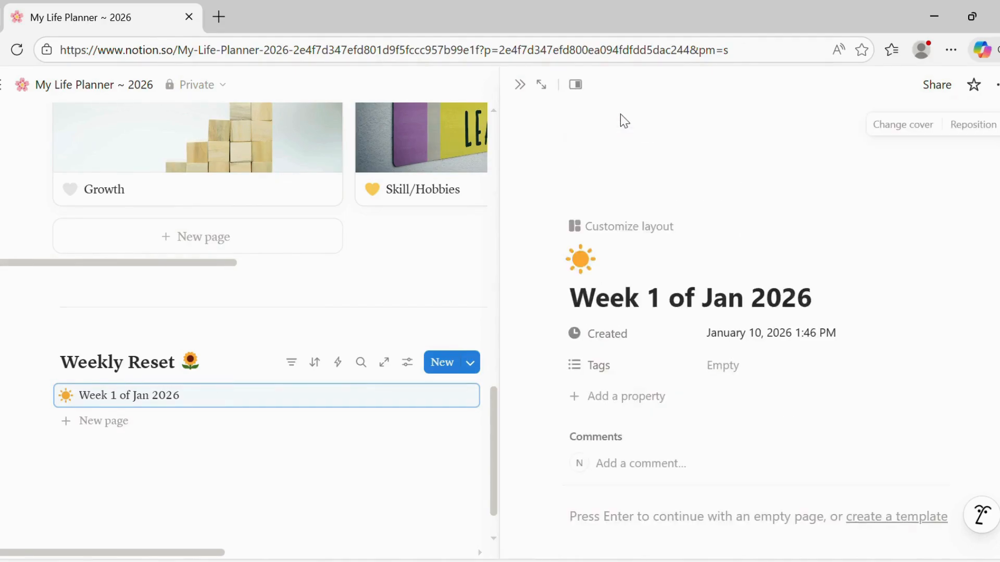
{"action": "left_click", "coordinate": [901, 125]}
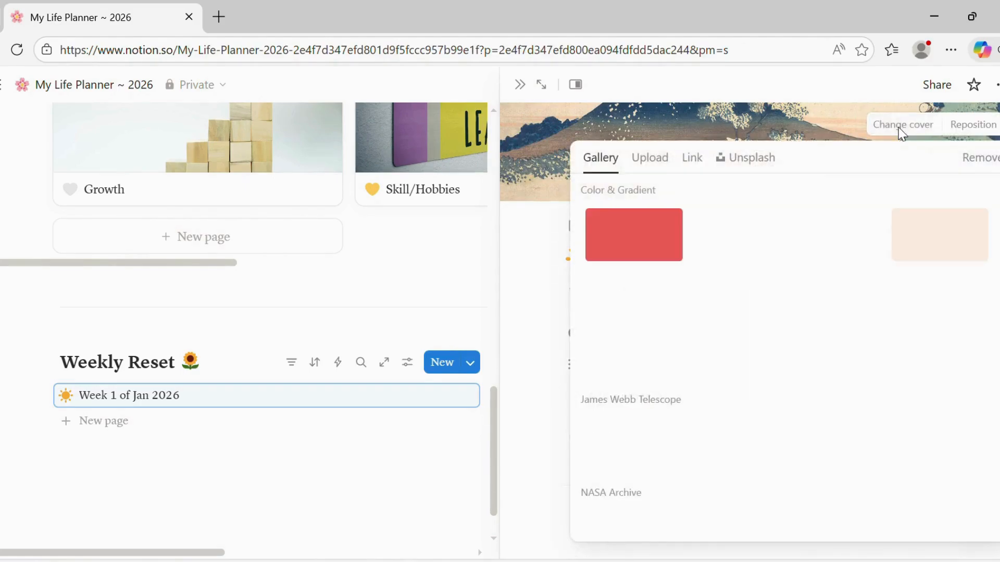
{"action": "left_click", "coordinate": [756, 166]}
{"action": "type", "text": "week"}
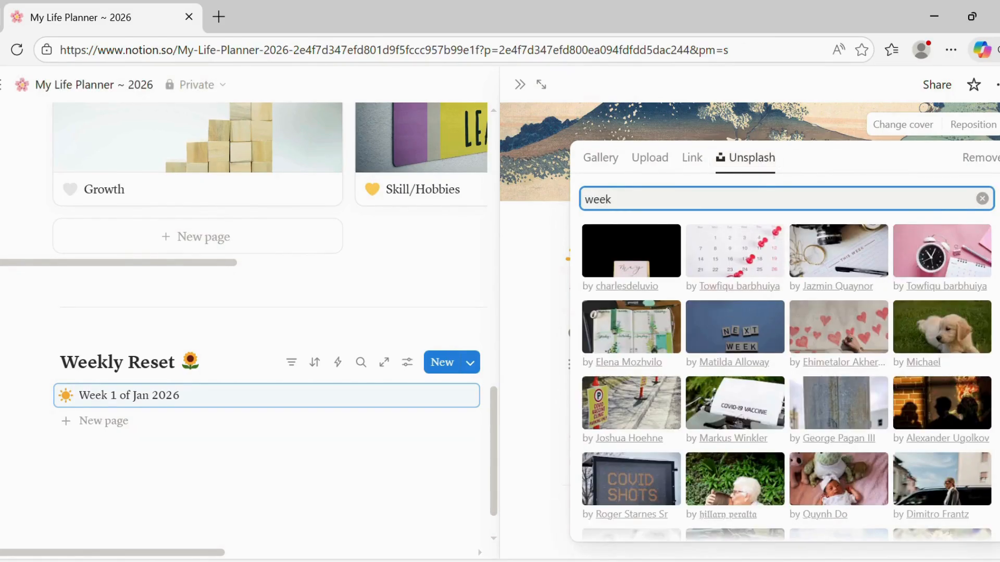
{"action": "scroll", "coordinate": [951, 274], "scroll_direction": "down", "scroll_amount": 1}
{"action": "left_click", "coordinate": [870, 267]}
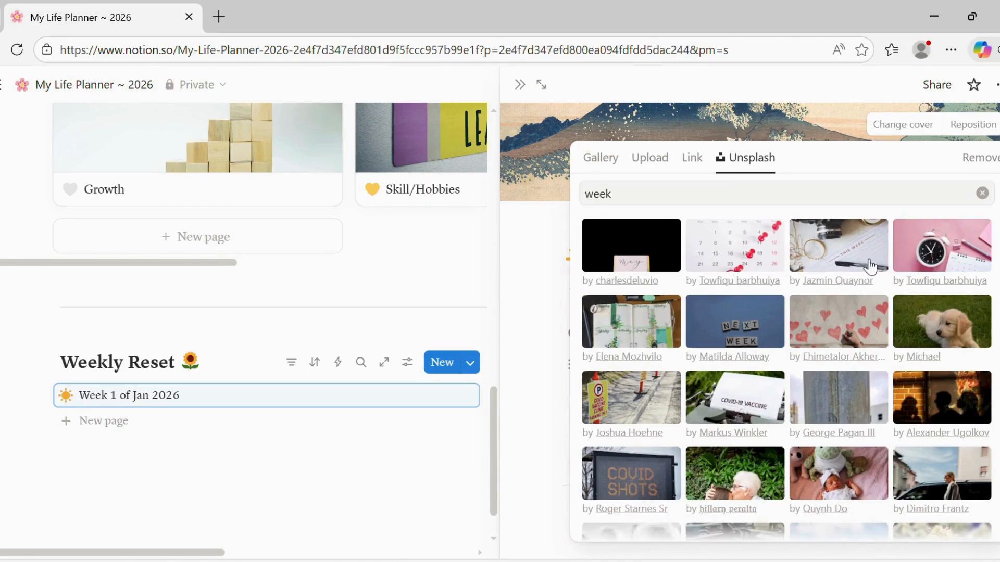
{"action": "left_click", "coordinate": [555, 298]}
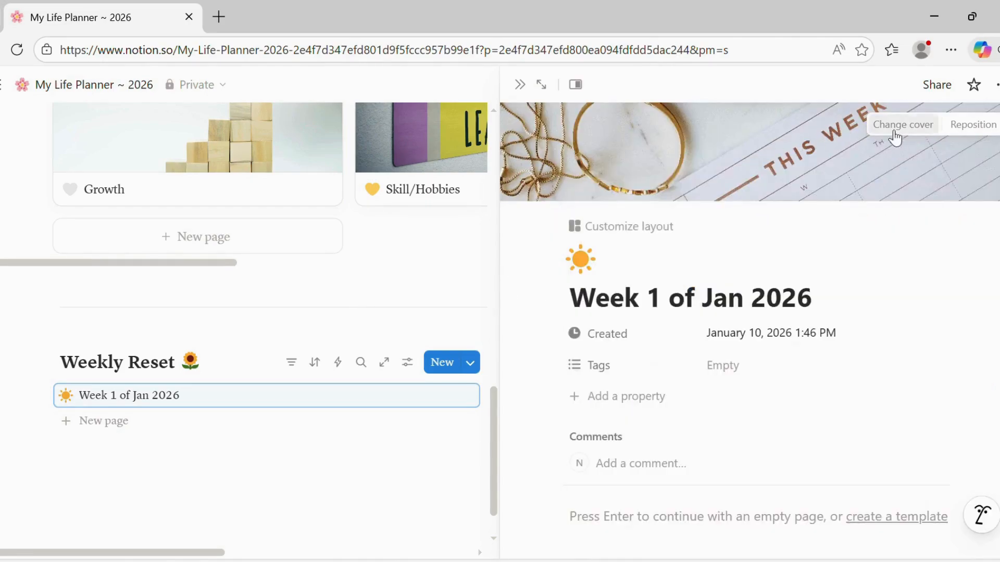
Step: Reposition the Week 1 page's cover image so the THIS WEEK lettering sits slightly lower in the banner
{"action": "left_click", "coordinate": [981, 124]}
{"action": "mouse_move", "coordinate": [863, 163]}
{"action": "left_mouse_down"}
{"action": "mouse_move", "coordinate": [855, 205]}
{"action": "mouse_move", "coordinate": [864, 212]}
{"action": "mouse_move", "coordinate": [853, 145]}
{"action": "mouse_move", "coordinate": [856, 174]}
{"action": "left_mouse_up"}
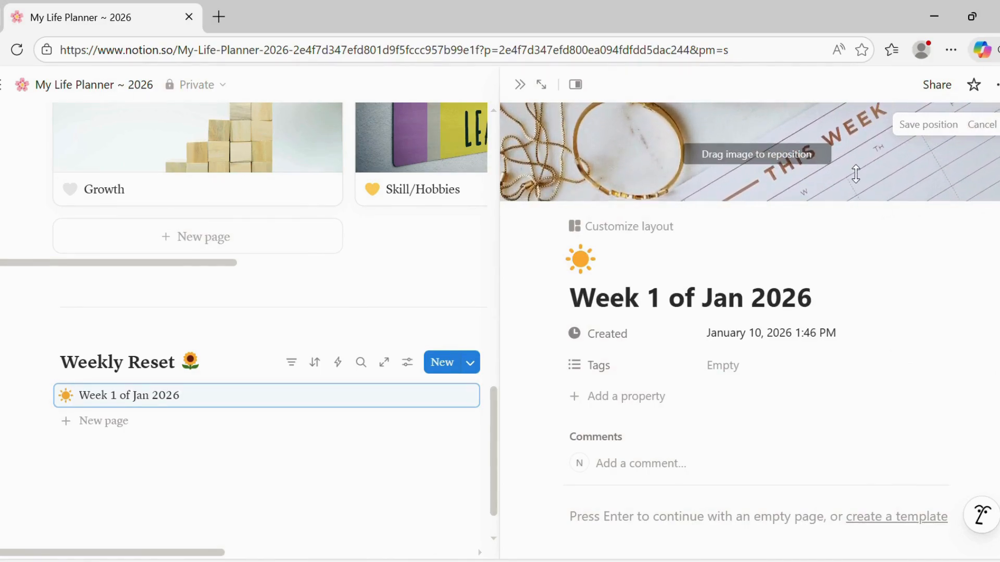
{"action": "left_click", "coordinate": [941, 268]}
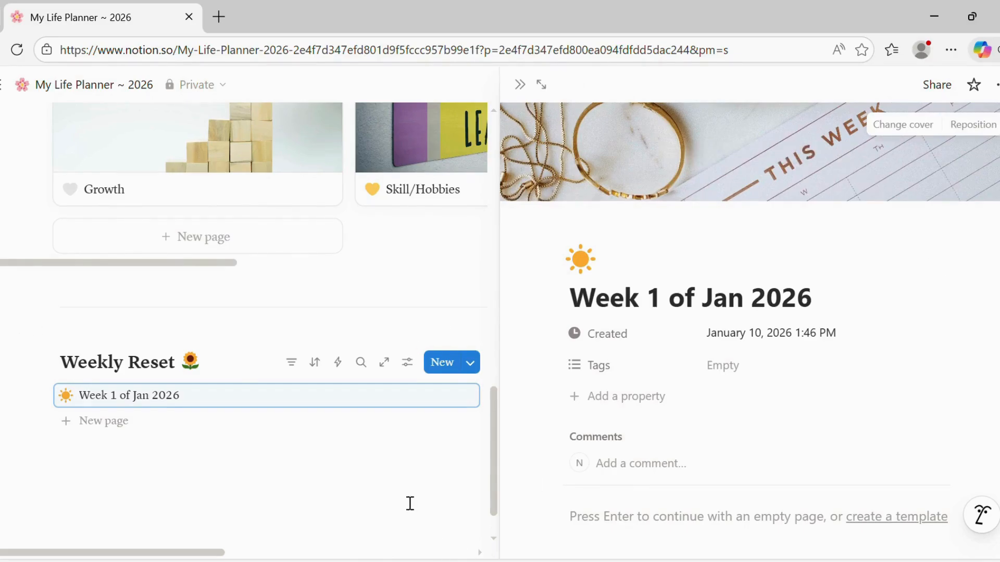
{"action": "scroll", "coordinate": [599, 297], "scroll_direction": "down", "scroll_amount": 4}
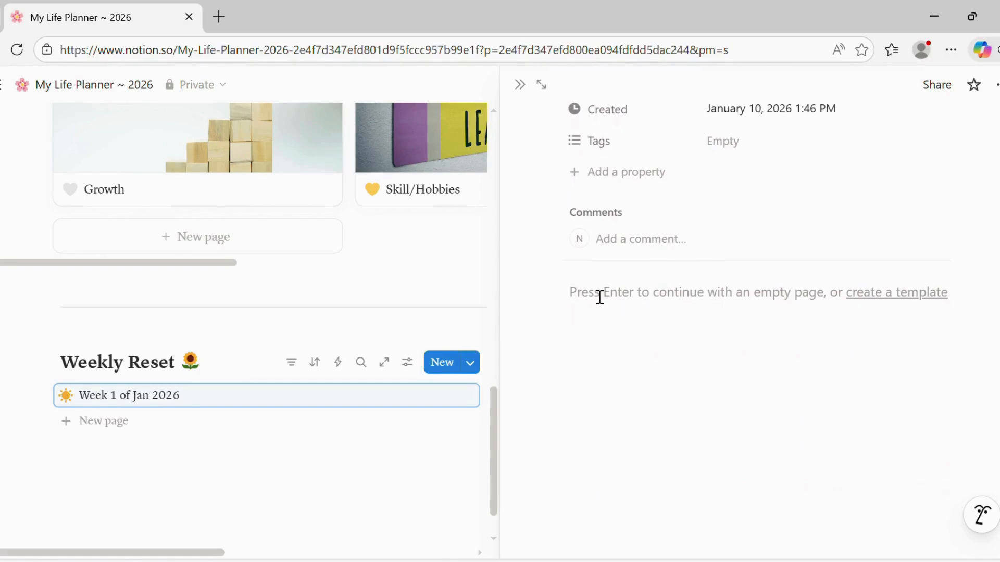
{"action": "left_click", "coordinate": [576, 303]}
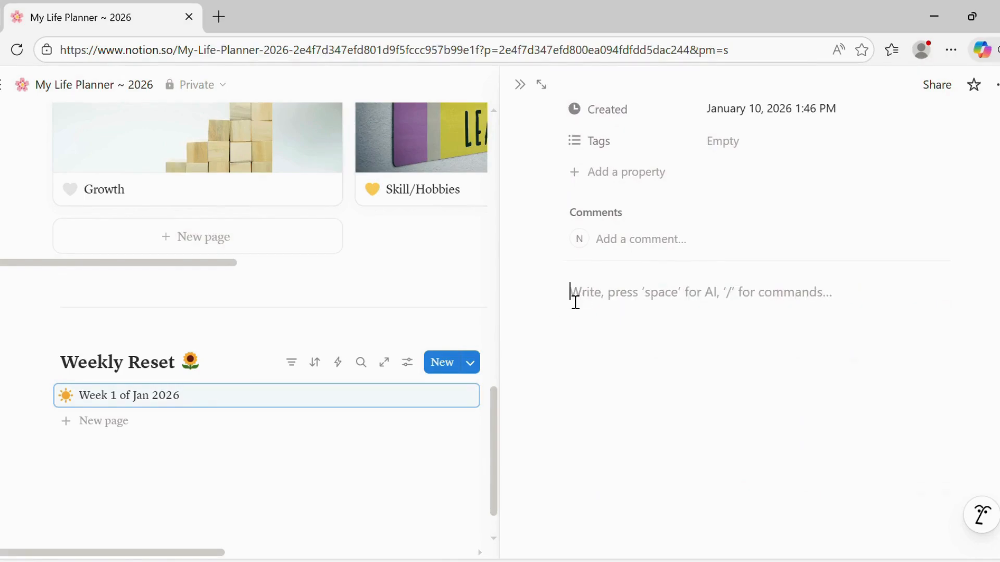
{"action": "type", "text": "My week was a"}
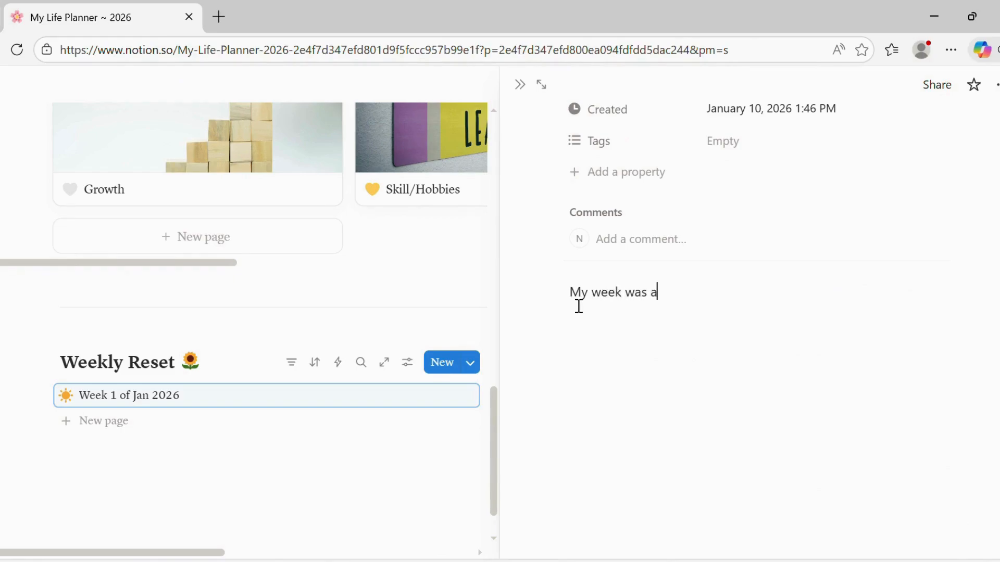
{"action": "type", "text": "mazing . I got to go b;ah"}
{"action": "key", "text": "BackSpace"}
{"action": "key", "text": "BackSpace"}
{"action": "key", "text": "BackSpace"}
{"action": "key", "text": "BackSpace"}
{"action": "key", "text": "BackSpace"}
{"action": "key", "text": "BackSpace"}
{"action": "key", "text": "BackSpace"}
{"action": "key", "text": "BackSpace"}
{"action": "key", "text": "BackSpace"}
{"action": "key", "text": "BackSpace"}
{"action": "key", "text": "BackSpace"}
{"action": "key", "text": "BackSpace"}
{"action": "key", "text": "BackSpace"}
{"action": "key", "text": "BackSpace"}
{"action": "key", "text": "BackSpace"}
{"action": "key", "text": "BackSpace"}
{"action": "key", "text": "BackSpace"}
{"action": "key", "text": "BackSpace"}
{"action": "key", "text": "BackSpace"}
{"action": "key", "text": "BackSpace"}
{"action": "key", "text": "BackSpace"}
{"action": "key", "text": "BackSpace"}
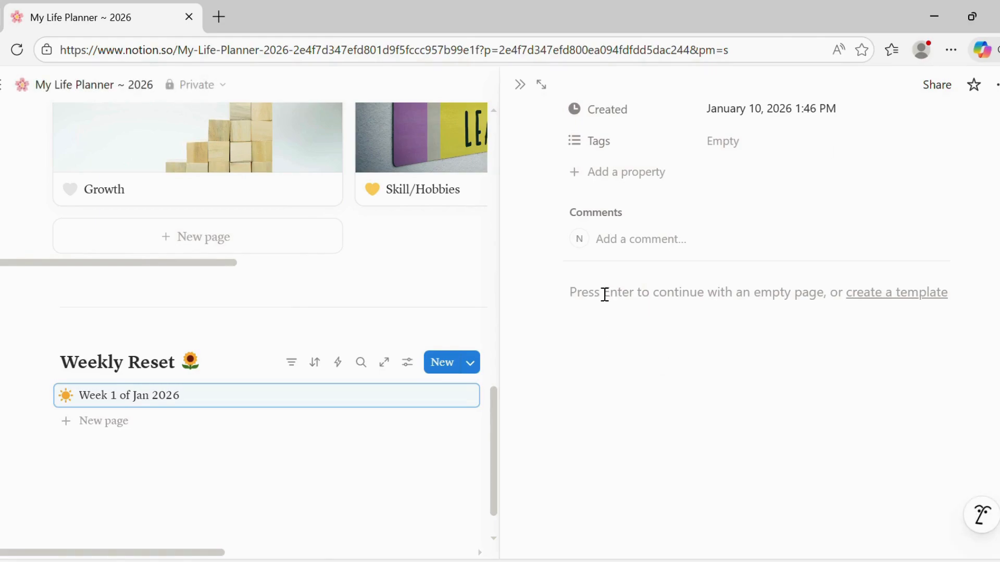
Step: Write a sample reflection in the Week 1 page body, starting "This was the best week ever" and ending with two tears-of-joy emojis
{"action": "key", "text": "Return"}
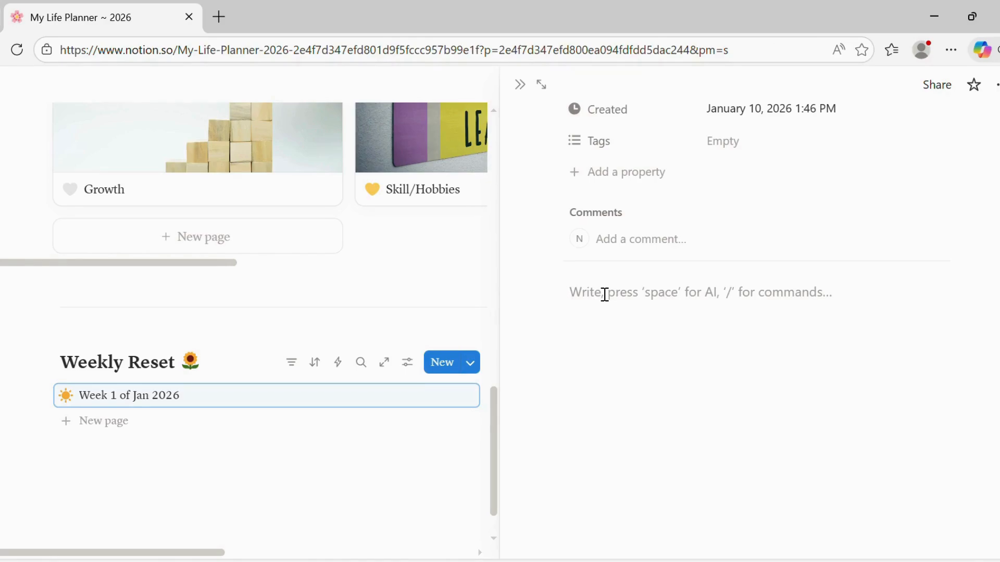
{"action": "type", "text": "This was the best week ever. It i"}
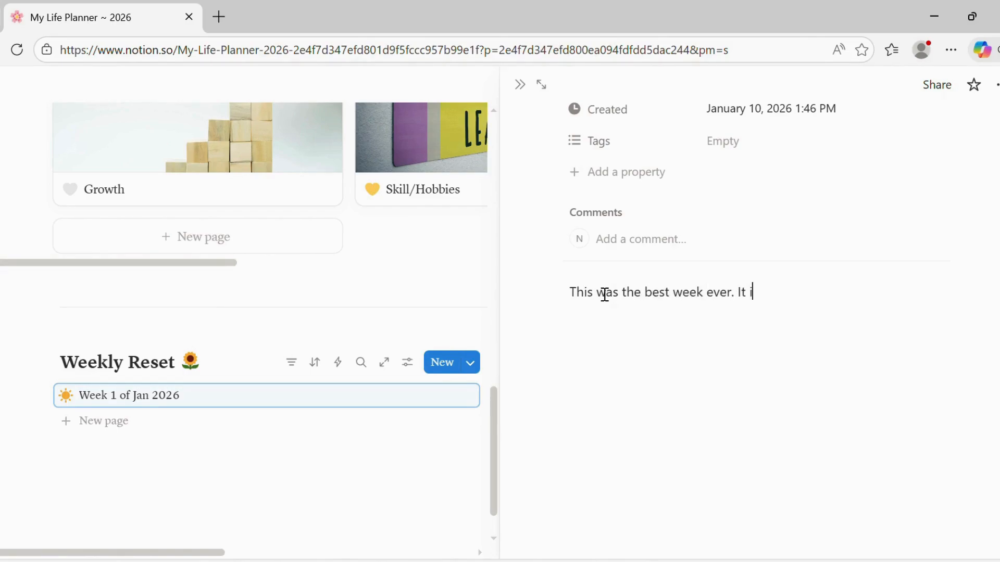
{"action": "type", "text": "s a new year and I got"}
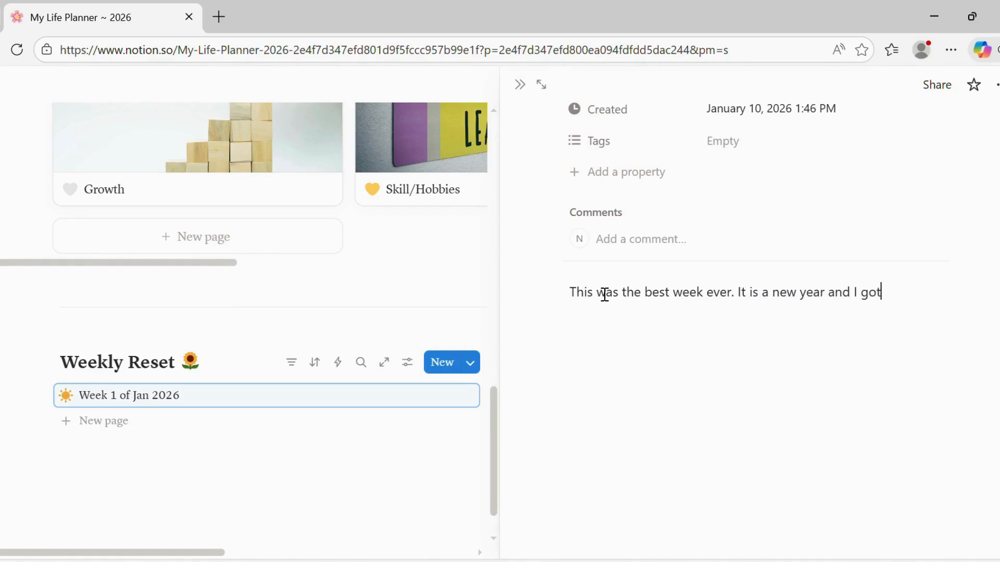
{"action": "type", "text": " to do three things on my buc"}
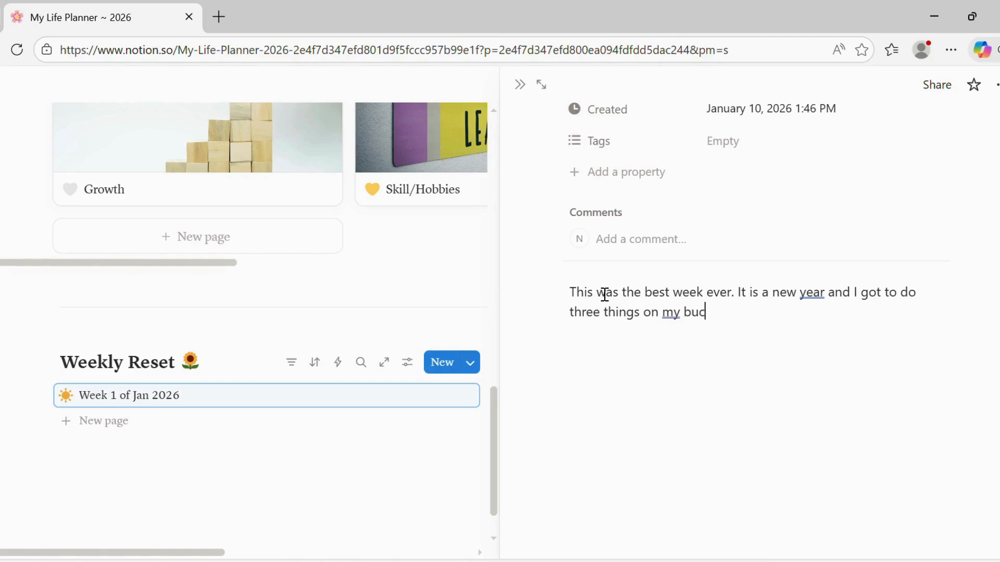
{"action": "type", "text": "ket list guyss"}
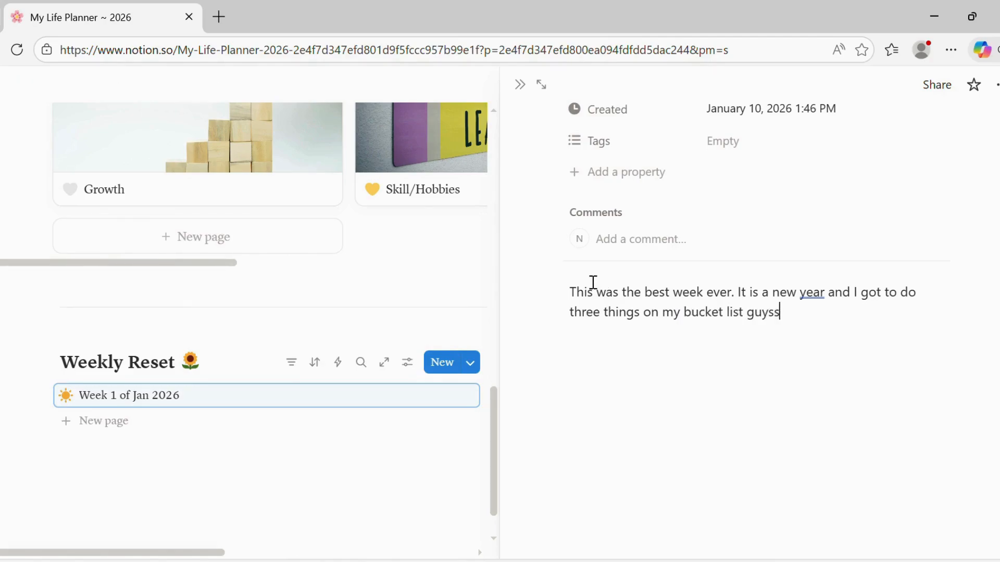
{"action": "type", "text": "!!!...talking to imaginary people I see"}
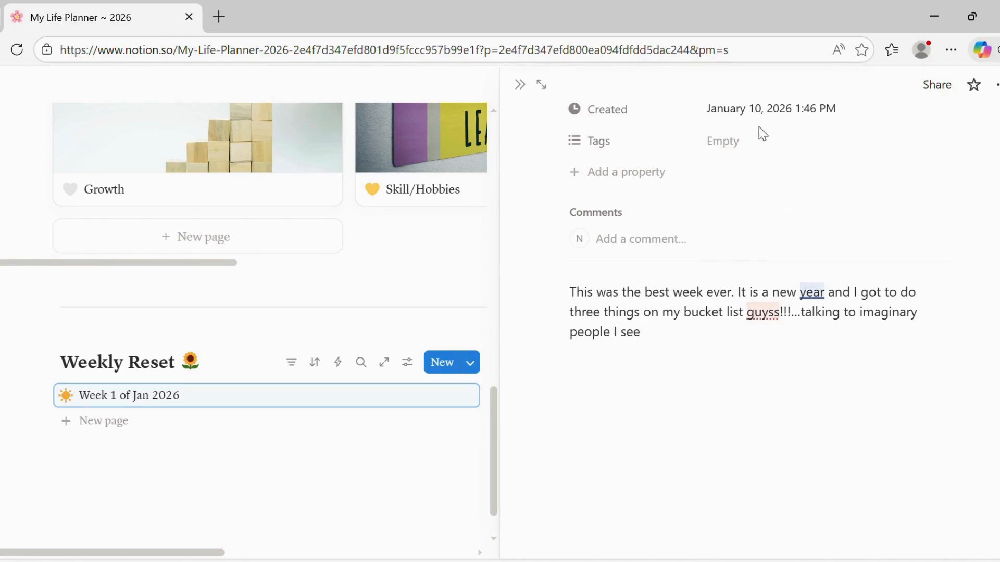
{"action": "double_click", "coordinate": [741, 109]}
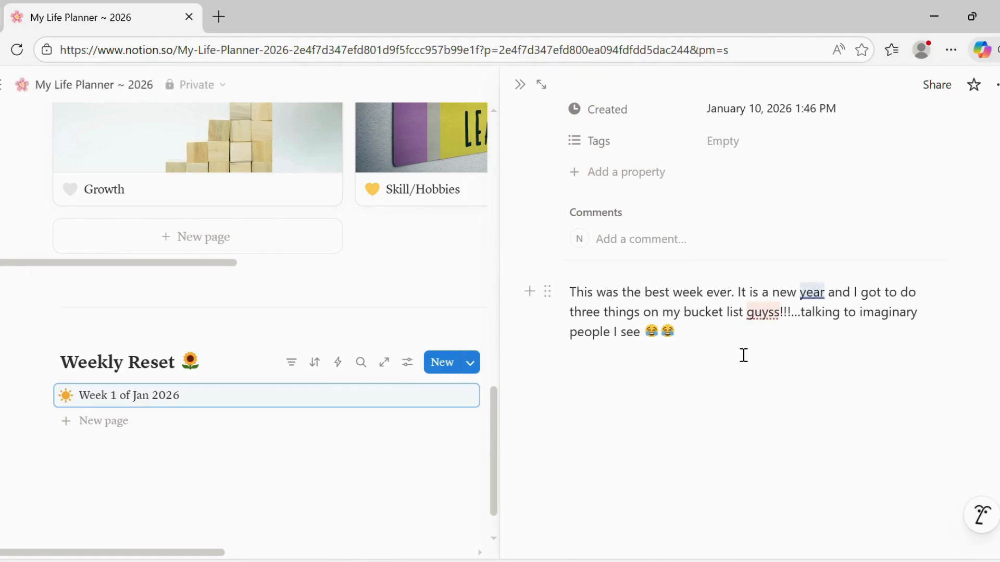
Step: Delete the whole sample reflection text from the Week 1 page body
{"action": "key", "text": "BackSpace"}
{"action": "key", "text": "BackSpace"}
{"action": "key", "text": "BackSpace"}
{"action": "key", "text": "BackSpace"}
{"action": "key", "text": "BackSpace"}
{"action": "key", "text": "BackSpace"}
{"action": "key", "text": "BackSpace"}
{"action": "key", "text": "BackSpace"}
{"action": "key", "text": "BackSpace"}
{"action": "key", "text": "BackSpace"}
{"action": "key", "text": "BackSpace"}
{"action": "key", "text": "BackSpace"}
{"action": "key", "text": "BackSpace"}
{"action": "key", "text": "BackSpace"}
{"action": "key", "text": "BackSpace"}
{"action": "key", "text": "BackSpace"}
{"action": "key", "text": "BackSpace"}
{"action": "key", "text": "BackSpace"}
{"action": "key", "text": "BackSpace"}
{"action": "key", "text": "BackSpace"}
{"action": "key", "text": "BackSpace"}
{"action": "key", "text": "BackSpace"}
{"action": "key", "text": "BackSpace"}
{"action": "key", "text": "BackSpace"}
{"action": "key", "text": "BackSpace"}
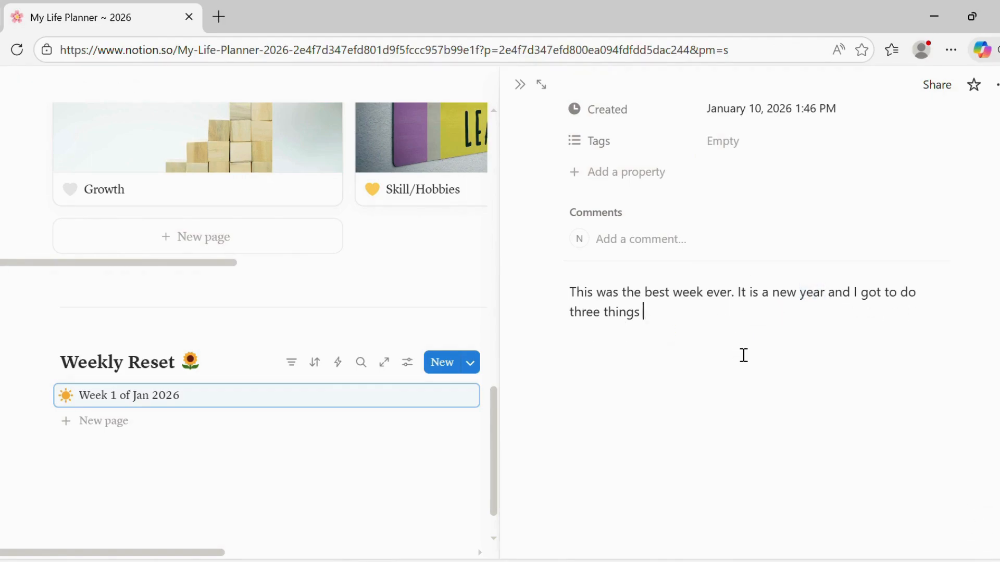
{"action": "key", "text": "BackSpace"}
{"action": "key", "text": "BackSpace"}
{"action": "key", "text": "BackSpace"}
{"action": "key", "text": "BackSpace"}
{"action": "key", "text": "BackSpace"}
{"action": "key", "text": "BackSpace"}
{"action": "key", "text": "BackSpace"}
{"action": "key", "text": "BackSpace"}
{"action": "key", "text": "BackSpace"}
{"action": "key", "text": "BackSpace"}
{"action": "key", "text": "BackSpace"}
{"action": "key", "text": "BackSpace"}
{"action": "key", "text": "BackSpace"}
{"action": "key", "text": "BackSpace"}
{"action": "key", "text": "BackSpace"}
{"action": "key", "text": "BackSpace"}
{"action": "key", "text": "BackSpace"}
{"action": "key", "text": "BackSpace"}
{"action": "key", "text": "BackSpace"}
{"action": "key", "text": "BackSpace"}
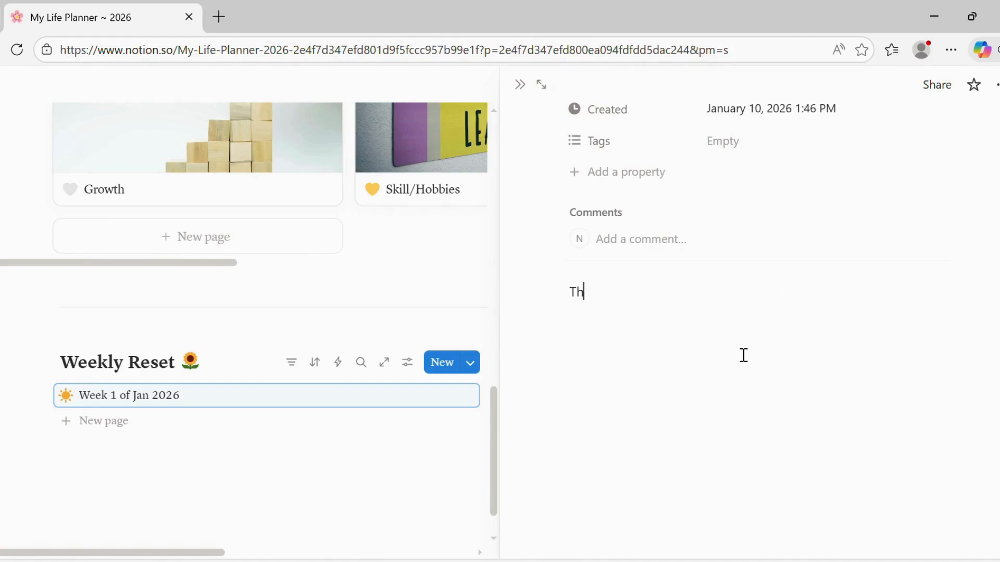
Step: Add a second page to the Weekly Reset list and name it "Week 2 of Jan 2026"
{"action": "left_click", "coordinate": [99, 427]}
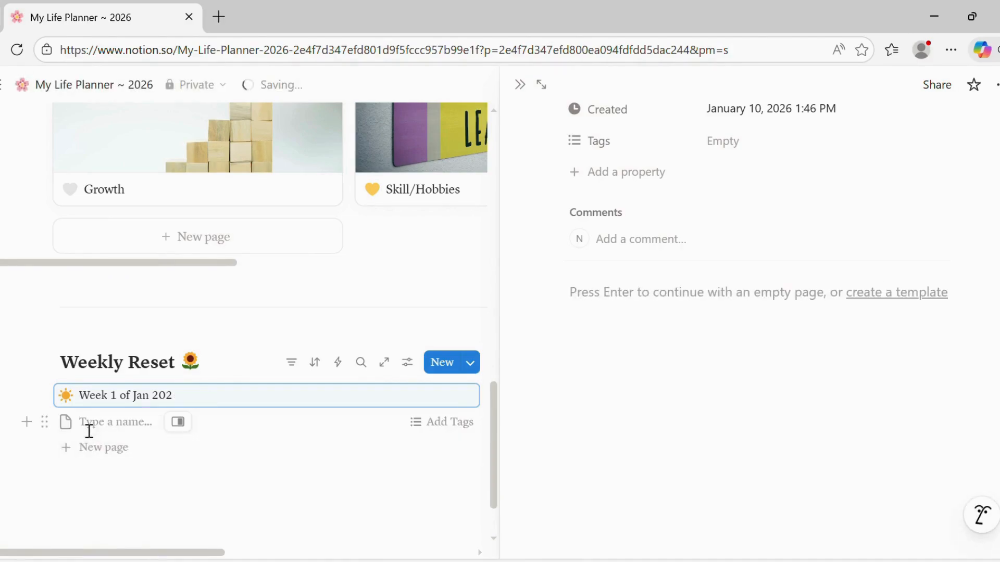
{"action": "type", "text": "Wee"}
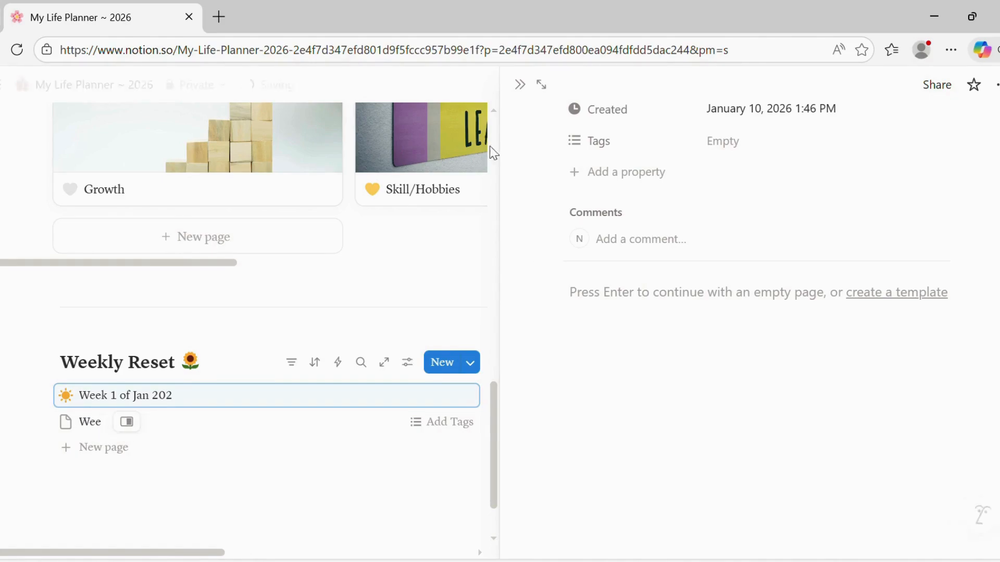
{"action": "left_click", "coordinate": [521, 85]}
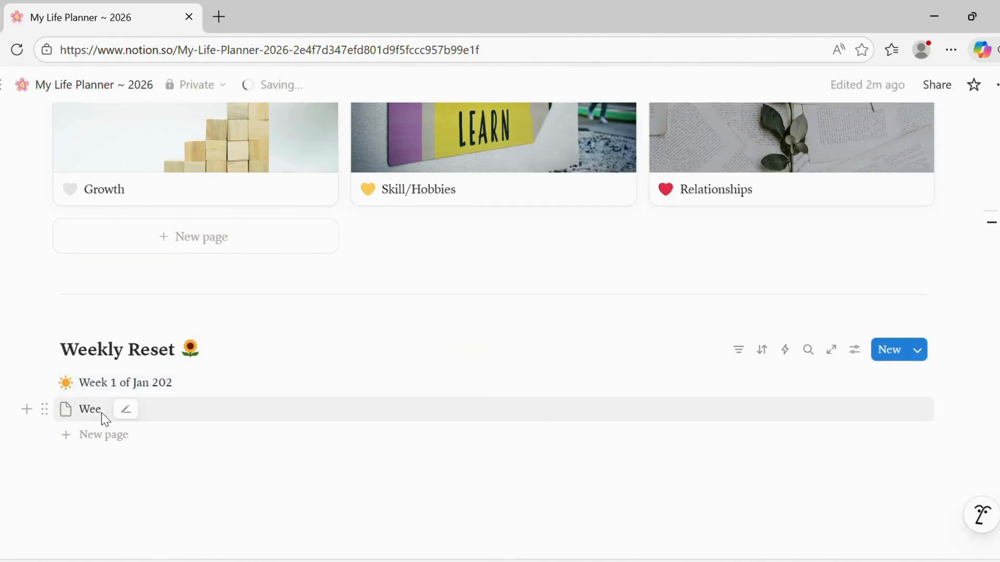
{"action": "left_click", "coordinate": [104, 410]}
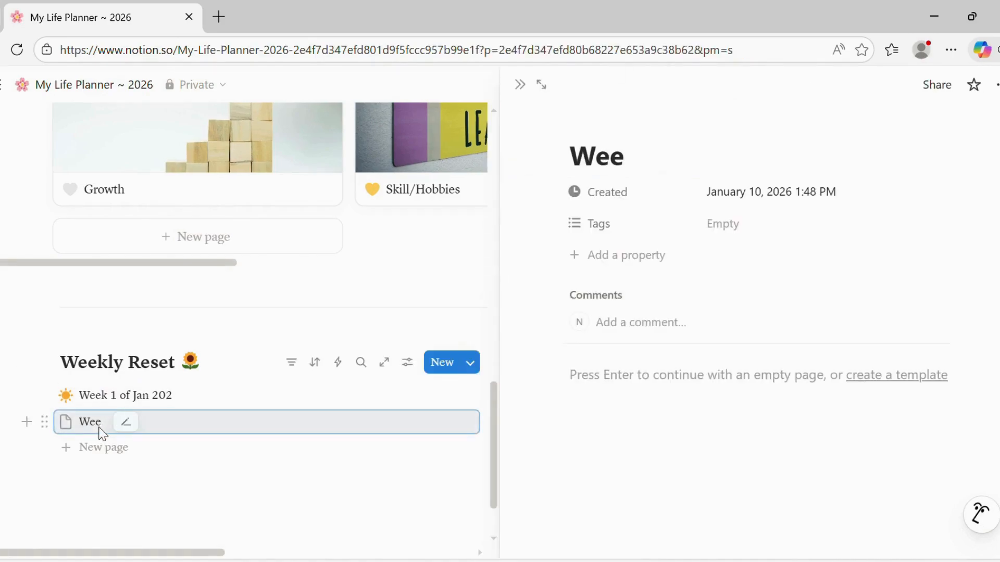
{"action": "type", "text": "k 2 "}
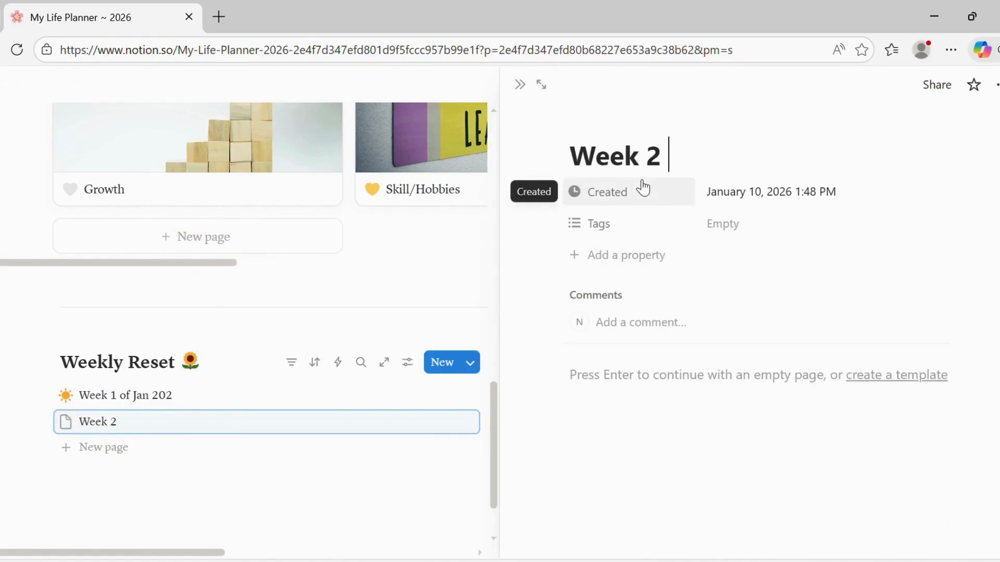
{"action": "type", "text": "of Jan 2026"}
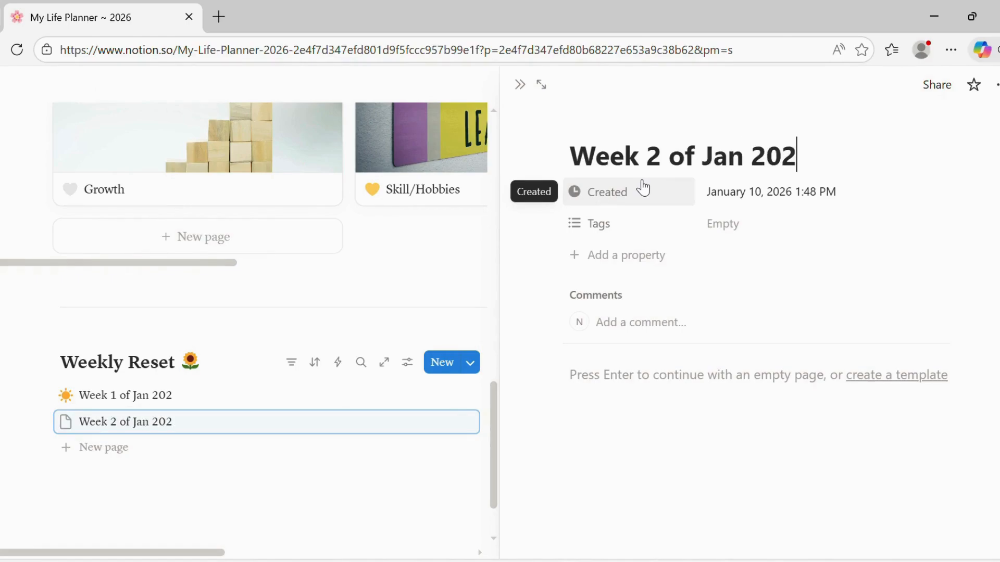
Step: Give the Week 2 page an Unsplash cover of letter tiles spelling JANUARY, searching for "january"
{"action": "mouse_move", "coordinate": [633, 128]}
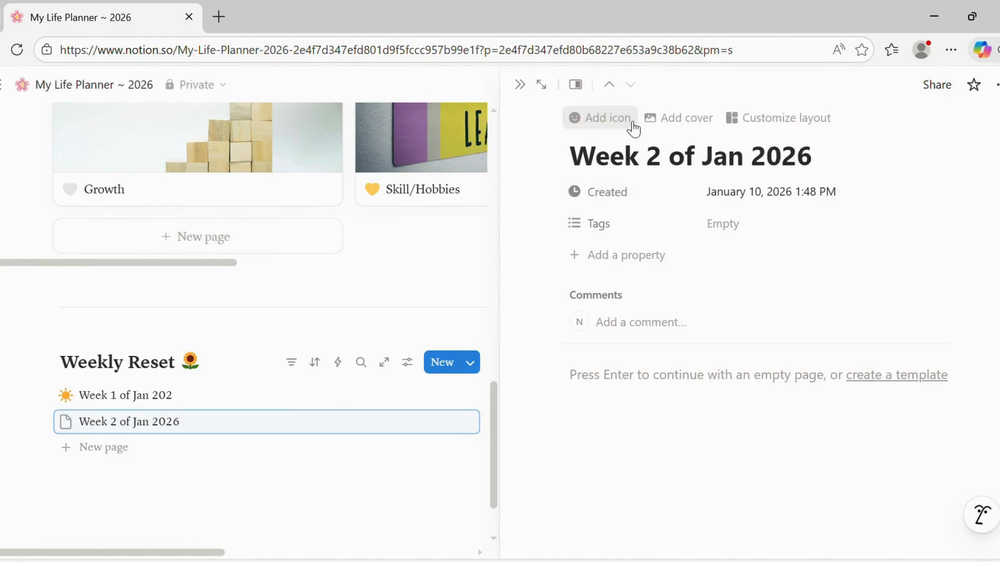
{"action": "left_click", "coordinate": [676, 119]}
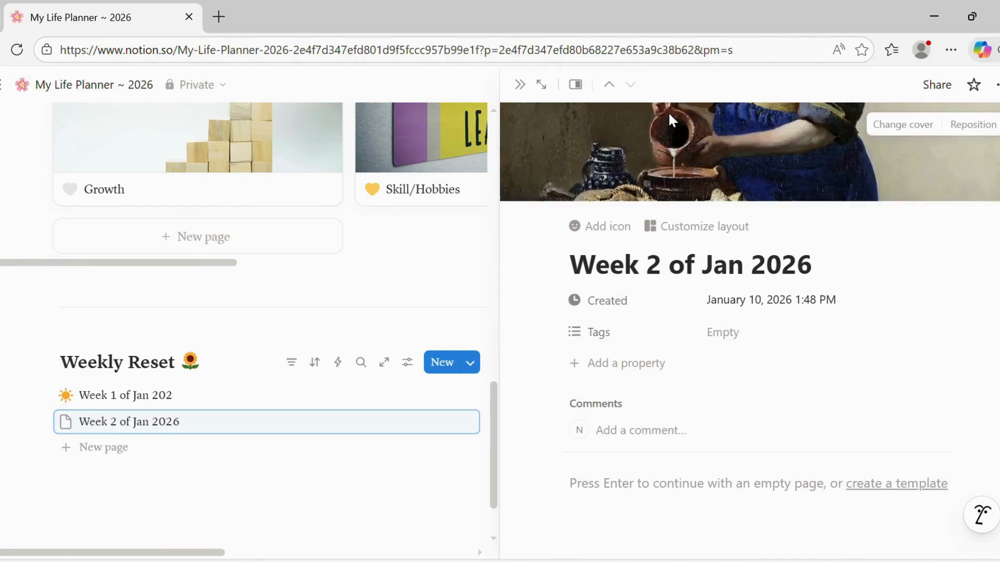
{"action": "left_click", "coordinate": [894, 128]}
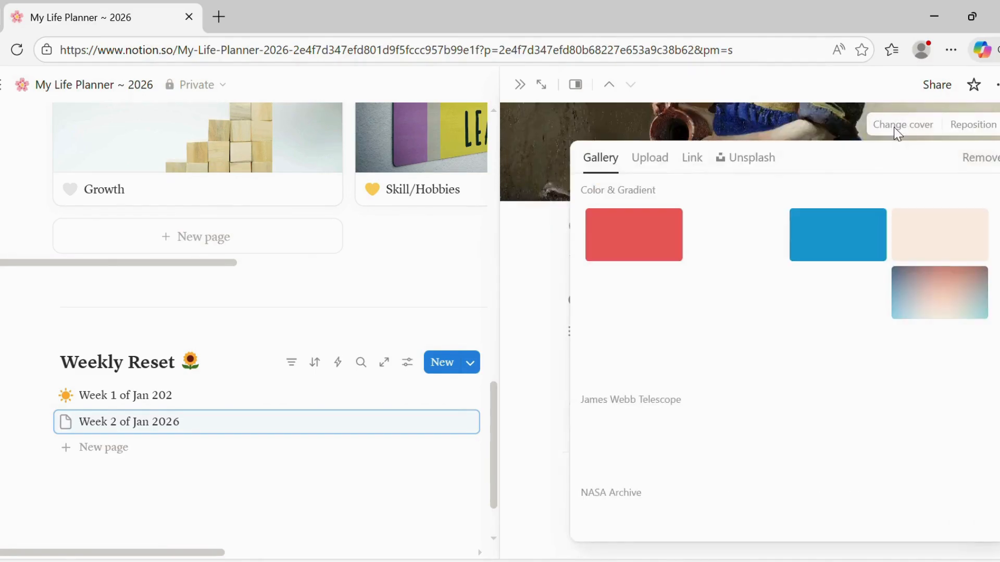
{"action": "left_click", "coordinate": [771, 163]}
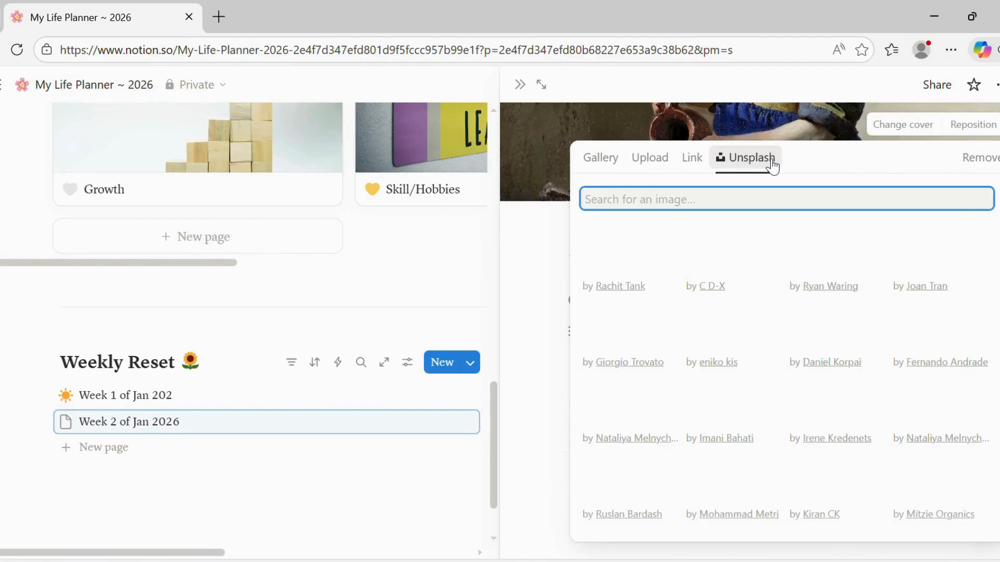
{"action": "type", "text": "january"}
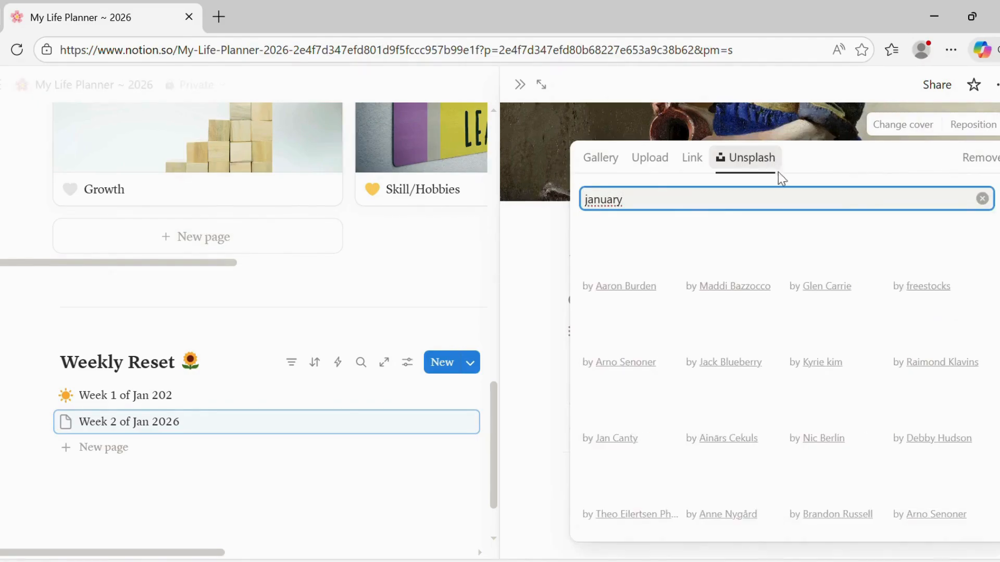
{"action": "left_click", "coordinate": [837, 257]}
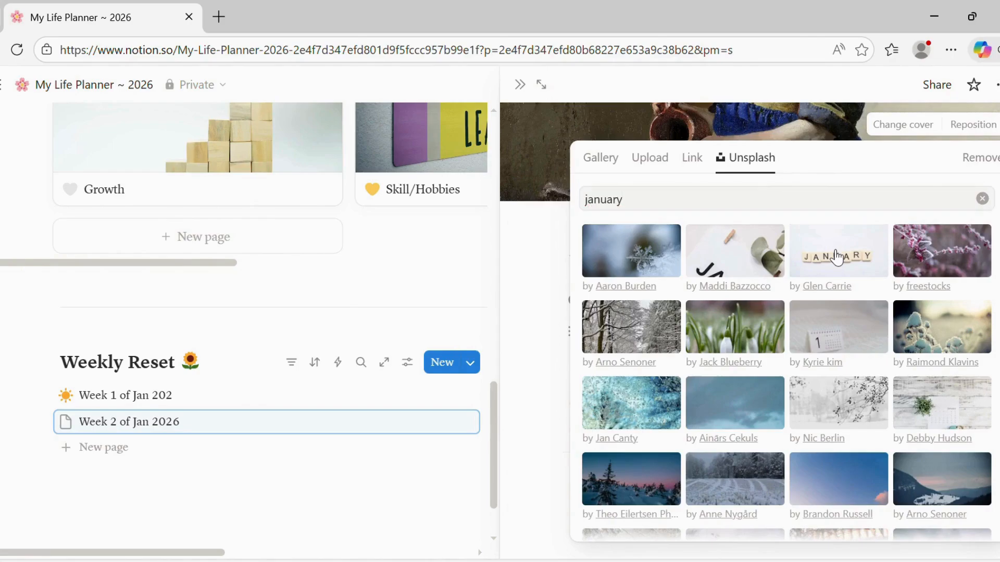
{"action": "left_click", "coordinate": [557, 300]}
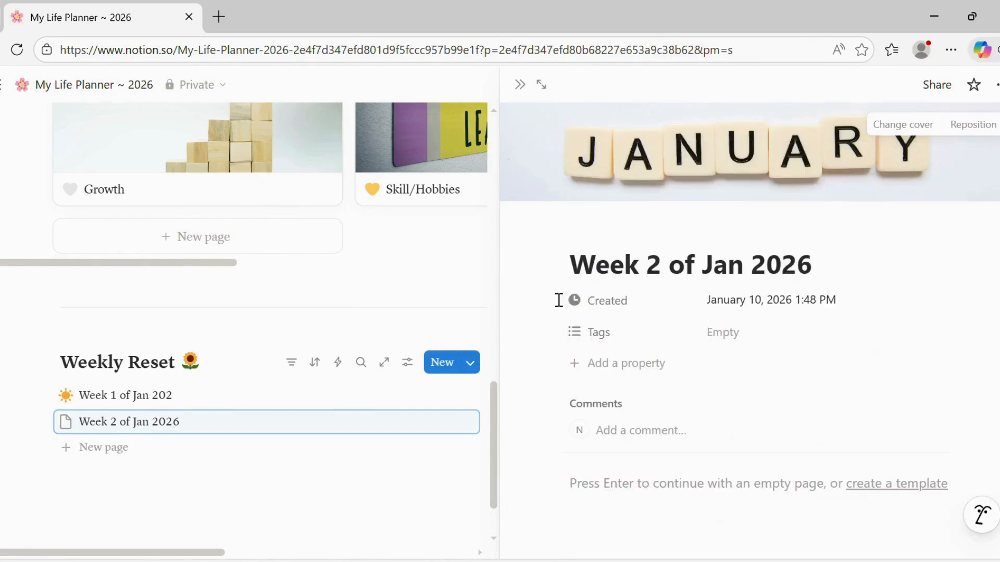
Step: Set the Week 2 page's icon to the green herb sprig emoji, filtering the emojis by "leaf"
{"action": "left_click", "coordinate": [69, 422]}
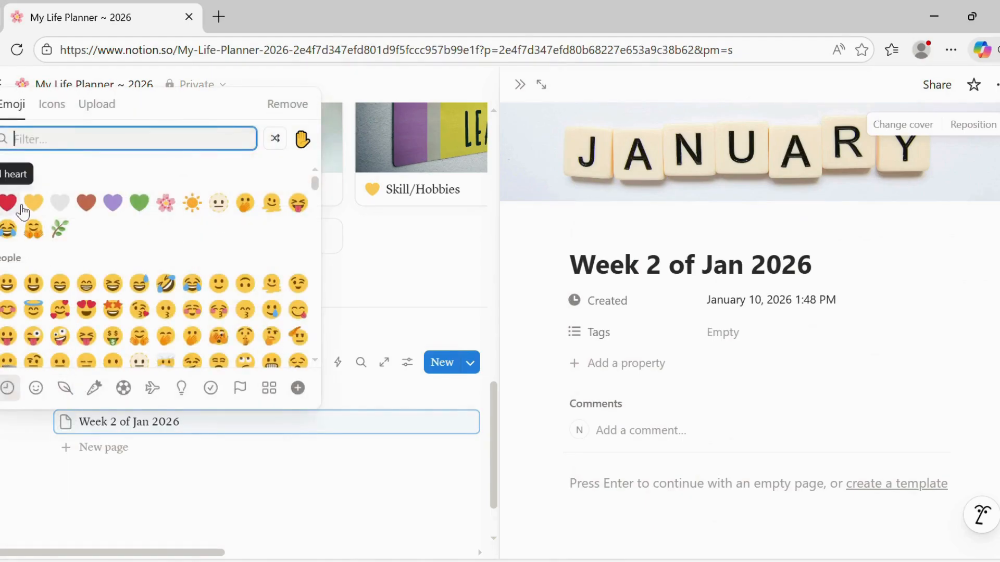
{"action": "type", "text": "leaf"}
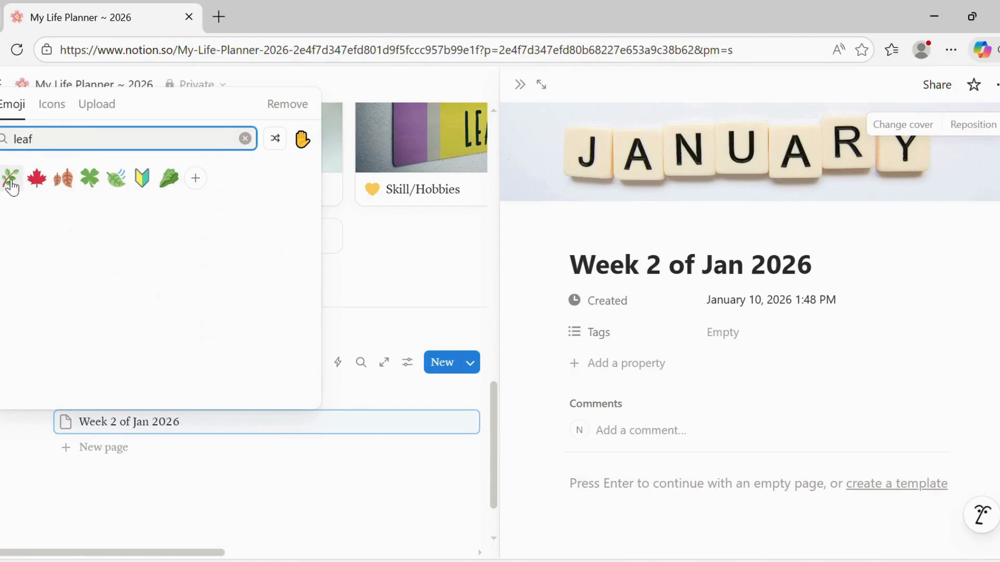
{"action": "left_click", "coordinate": [13, 187]}
Step: Add a third page to the Weekly Reset list, open it in side peek, and name it "Week 3 of Jan"
{"action": "left_click", "coordinate": [177, 452]}
{"action": "left_click", "coordinate": [525, 89]}
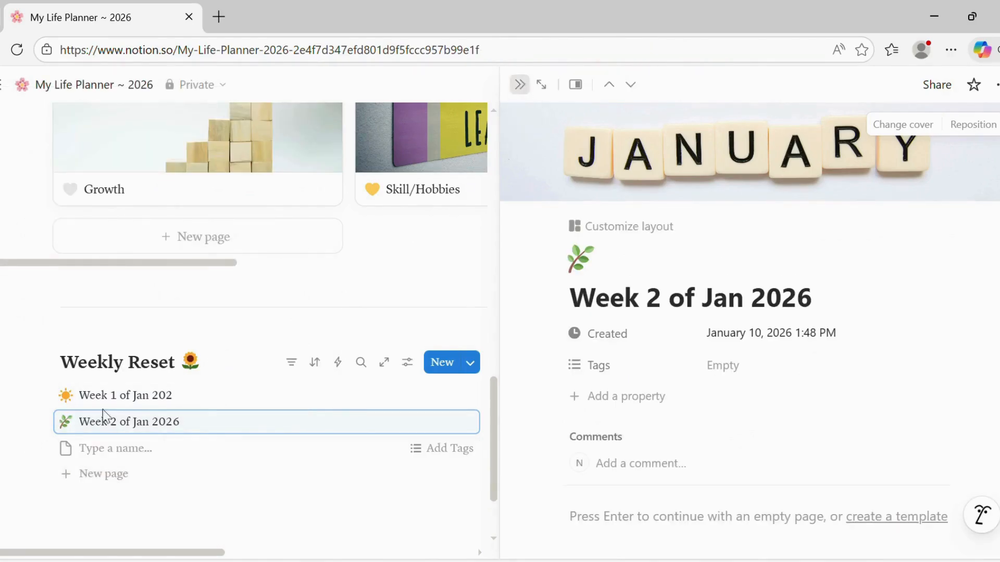
{"action": "left_click", "coordinate": [91, 440]}
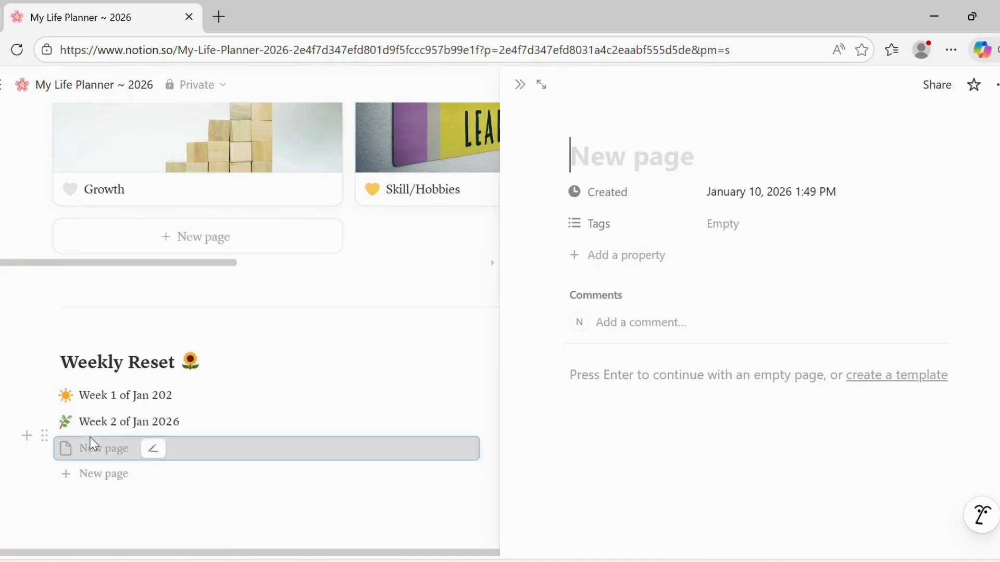
{"action": "left_click", "coordinate": [156, 448]}
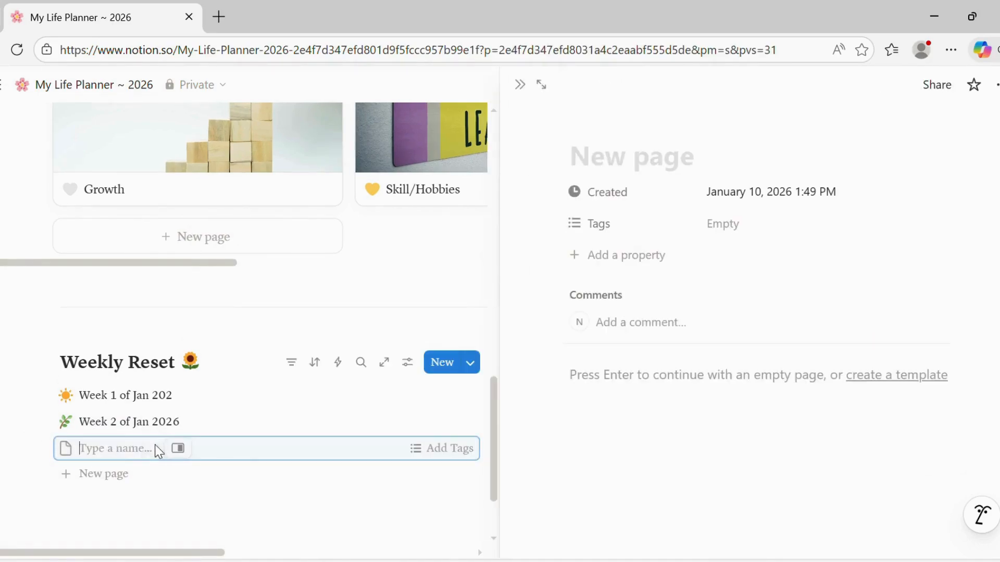
{"action": "type", "text": "Week 3 of Jan"}
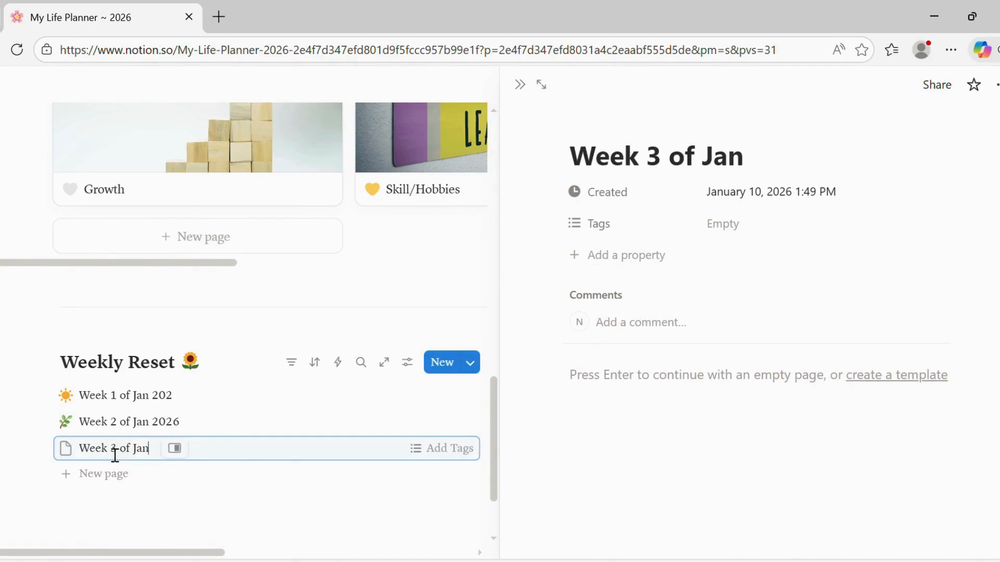
{"action": "key", "text": "Return"}
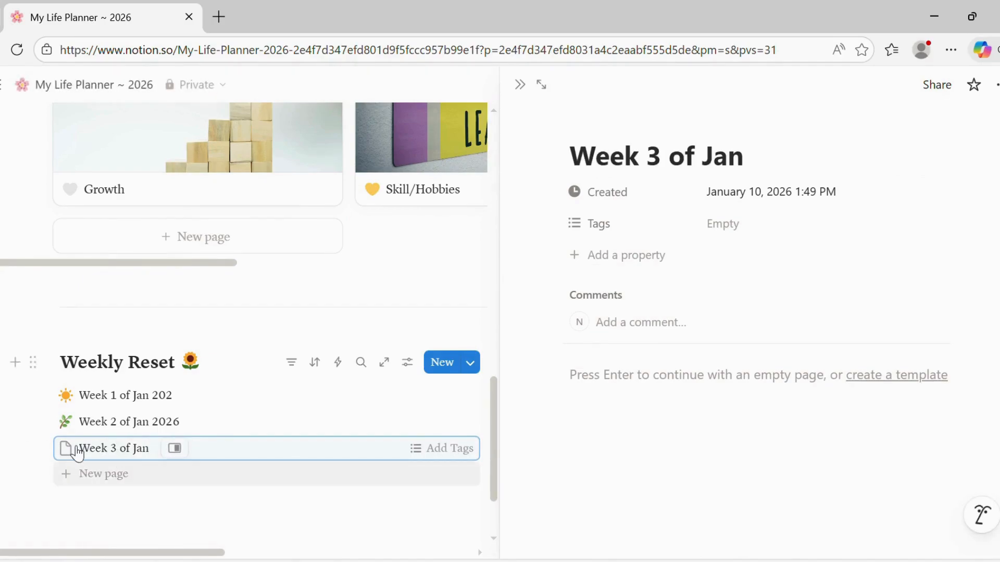
Step: Give the Week 3 page a red heart emoji icon and extend its title to "Week 3 of Jan 2026"
{"action": "left_click", "coordinate": [67, 447]}
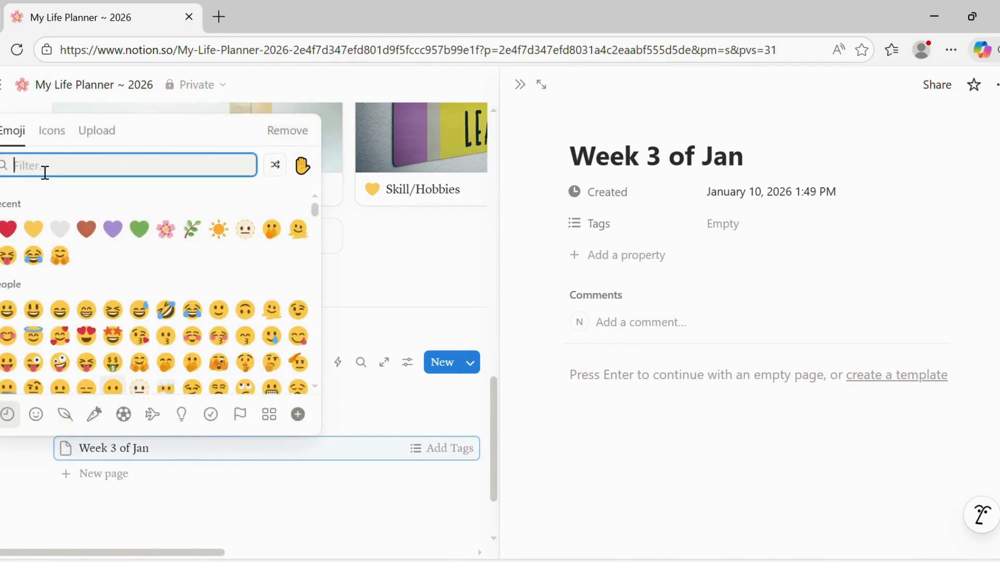
{"action": "type", "text": "red"}
{"action": "left_click", "coordinate": [9, 230]}
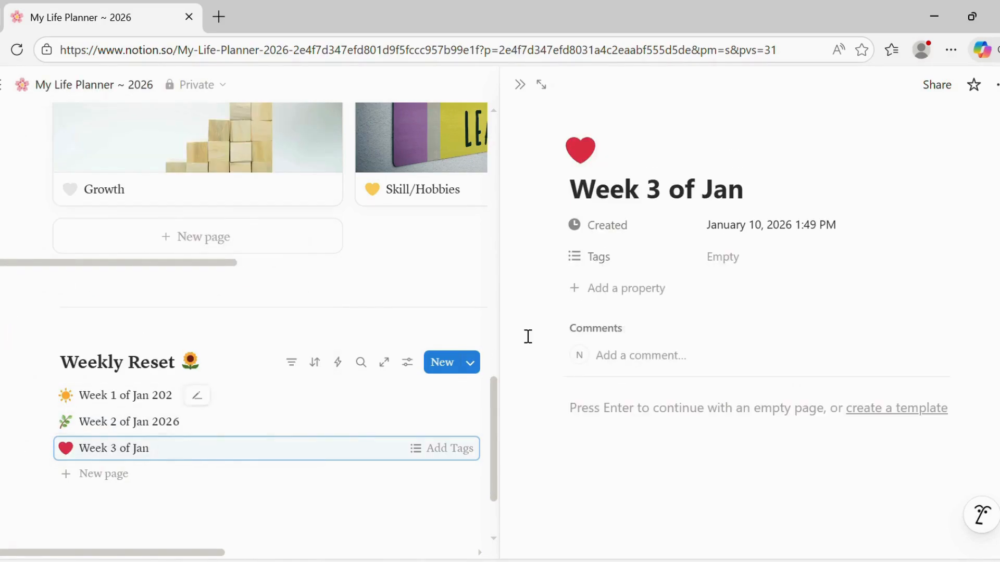
{"action": "left_click", "coordinate": [758, 203]}
{"action": "type", "text": "2026"}
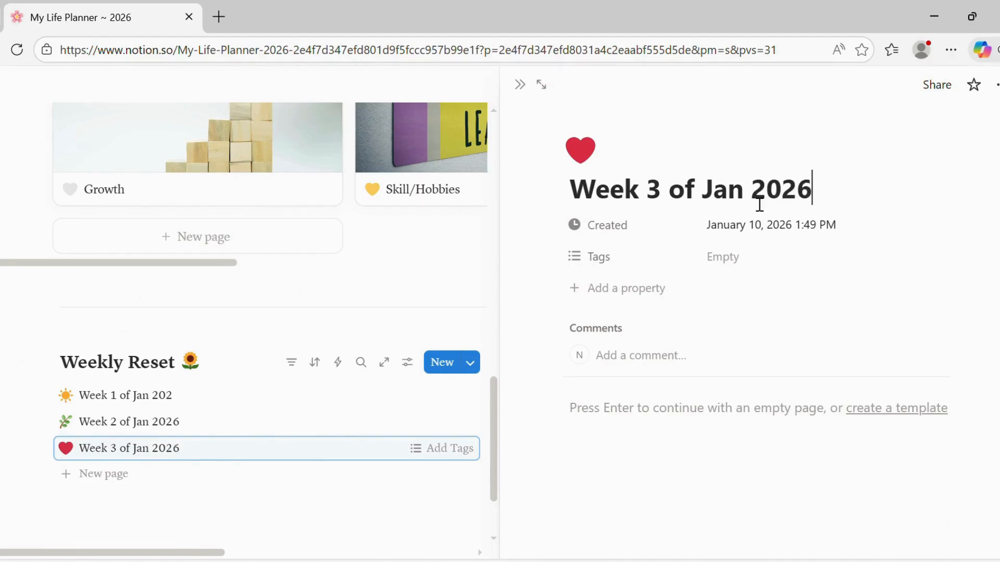
Step: Give the Week 3 page an Unsplash cover of the red sign with a white heart and 1, searching for "social"
{"action": "left_click", "coordinate": [627, 120]}
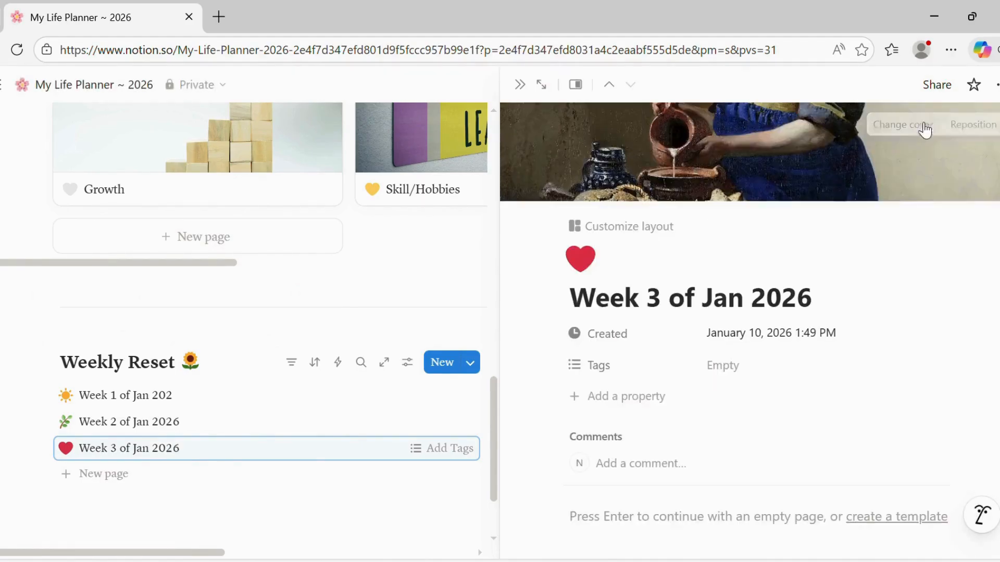
{"action": "left_click", "coordinate": [924, 130]}
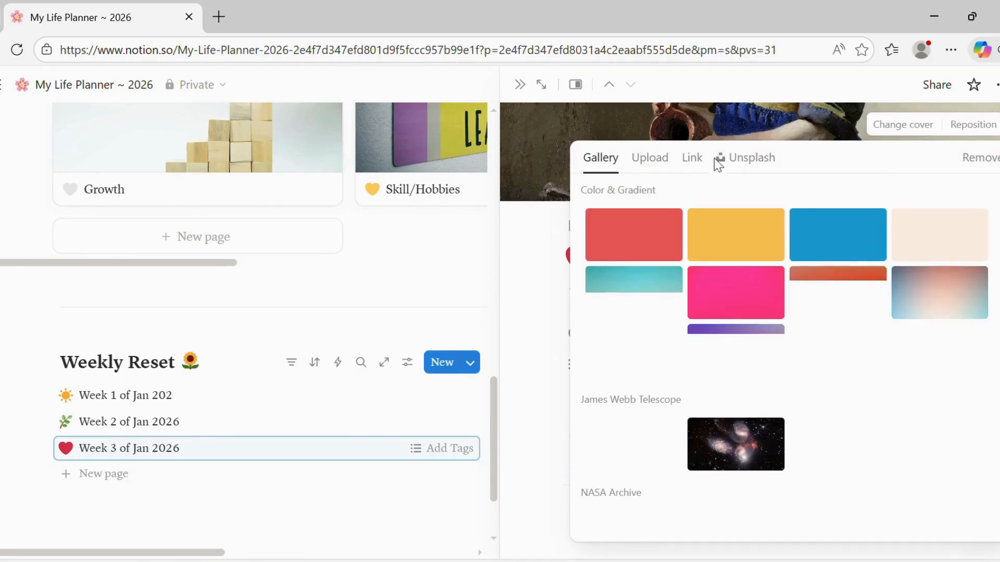
{"action": "left_click", "coordinate": [752, 160]}
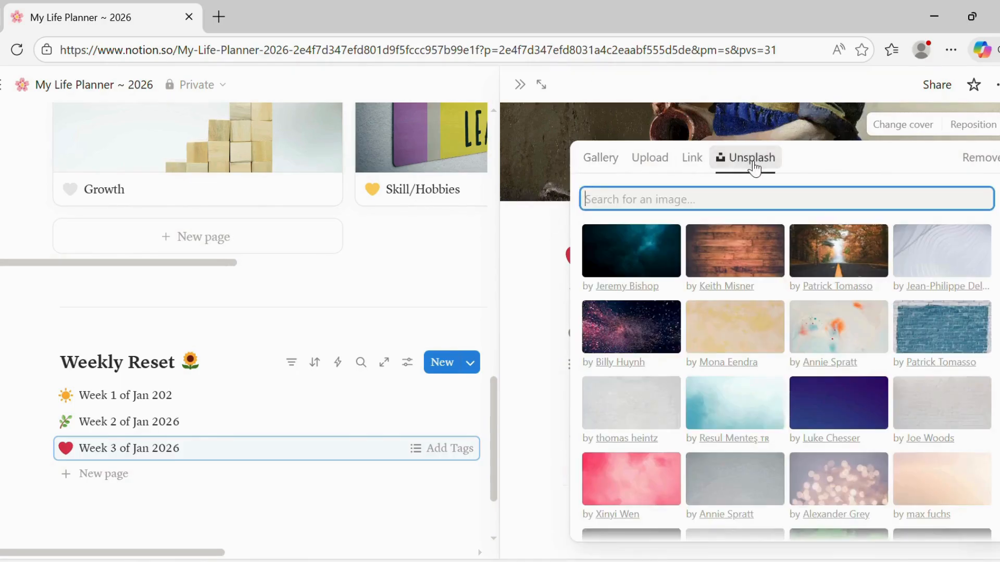
{"action": "type", "text": "social"}
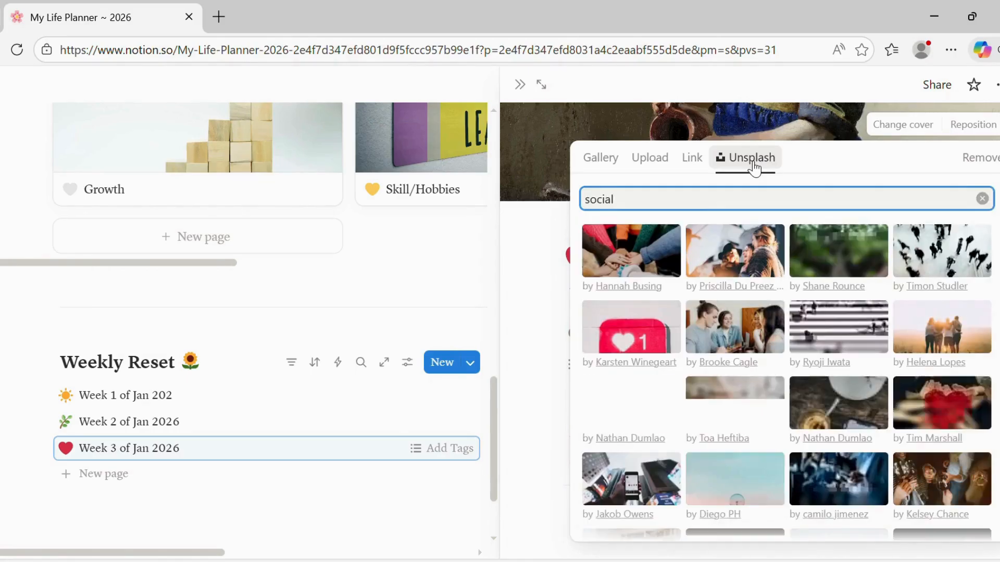
{"action": "left_click", "coordinate": [631, 328]}
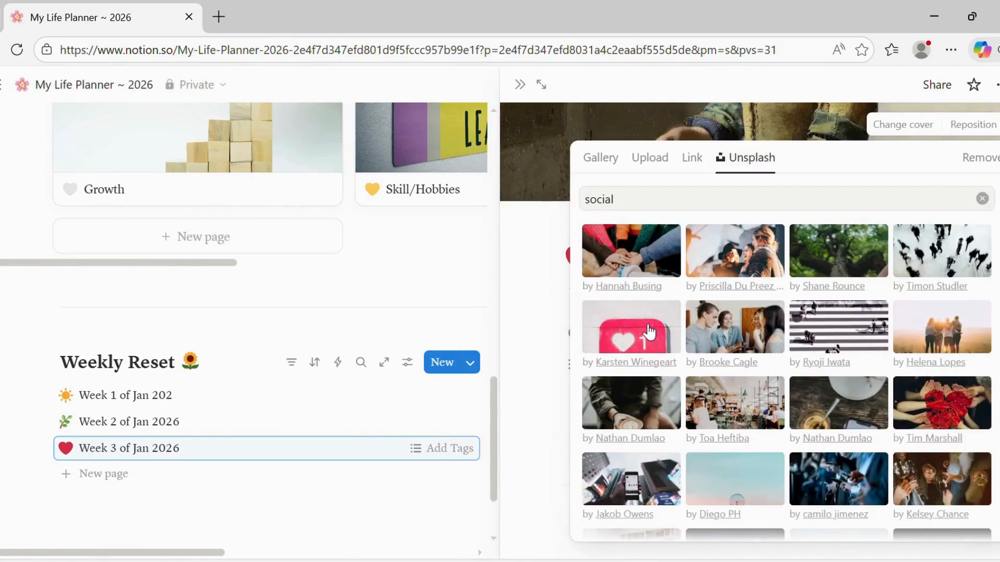
{"action": "left_click", "coordinate": [542, 343]}
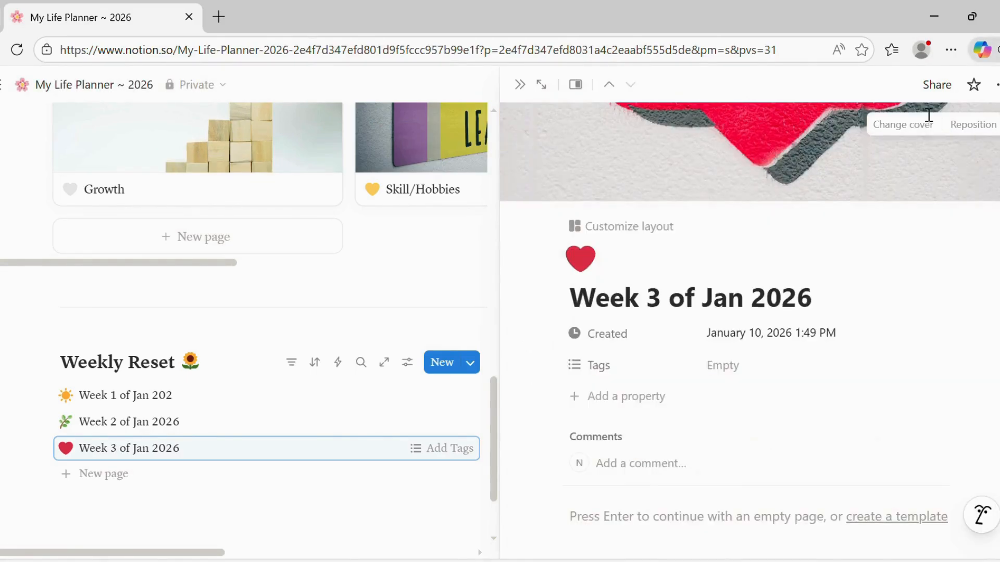
Step: Reposition the Week 3 cover so the white heart and the 1 are in view, save the position, and close the side peek
{"action": "left_click", "coordinate": [969, 124]}
{"action": "left_click_drag", "start_coordinate": [812, 156], "coordinate": [806, 324]}
{"action": "left_click_drag", "start_coordinate": [852, 183], "coordinate": [854, 193]}
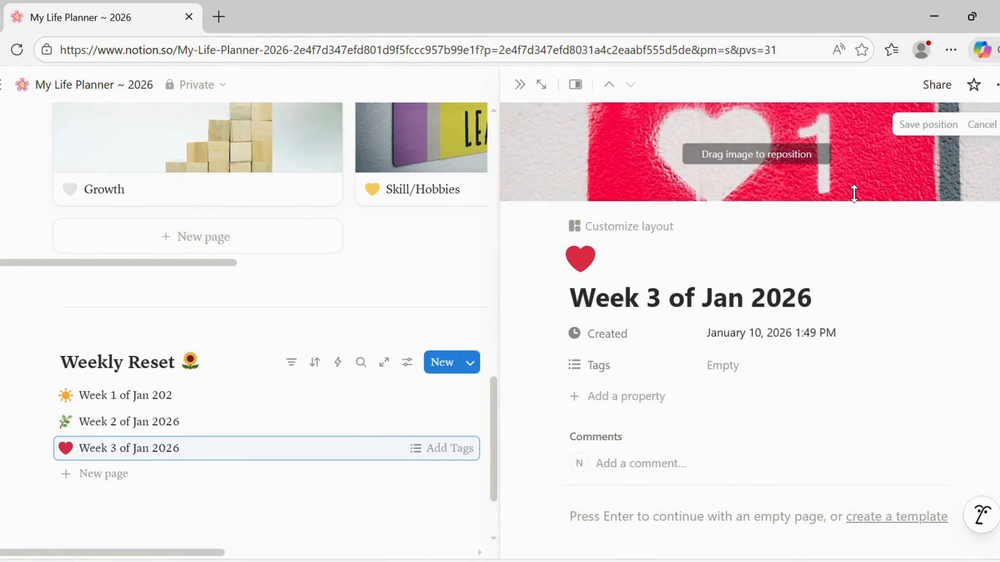
{"action": "left_click", "coordinate": [951, 127]}
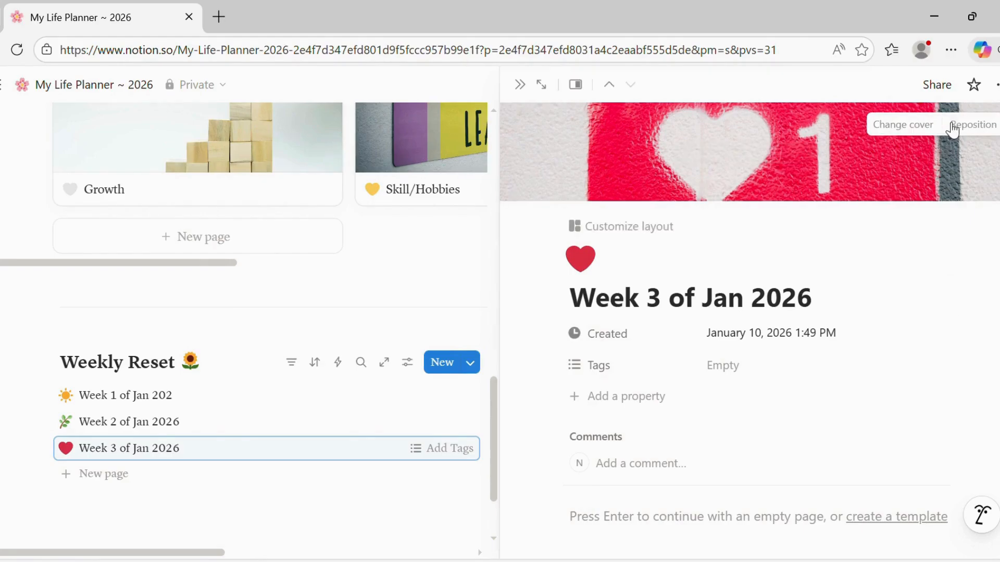
{"action": "left_click", "coordinate": [378, 499]}
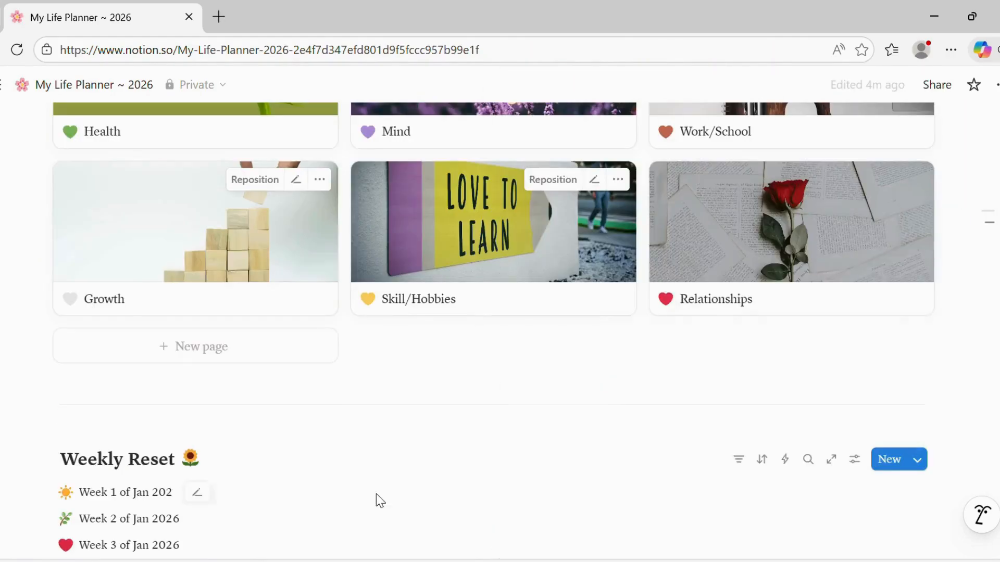
Step: Add a divider below the Weekly Reset list
{"action": "left_click_drag", "start_coordinate": [999, 406], "coordinate": [998, 239]}
{"action": "scroll", "coordinate": [494, 331], "scroll_direction": "down", "scroll_amount": 13}
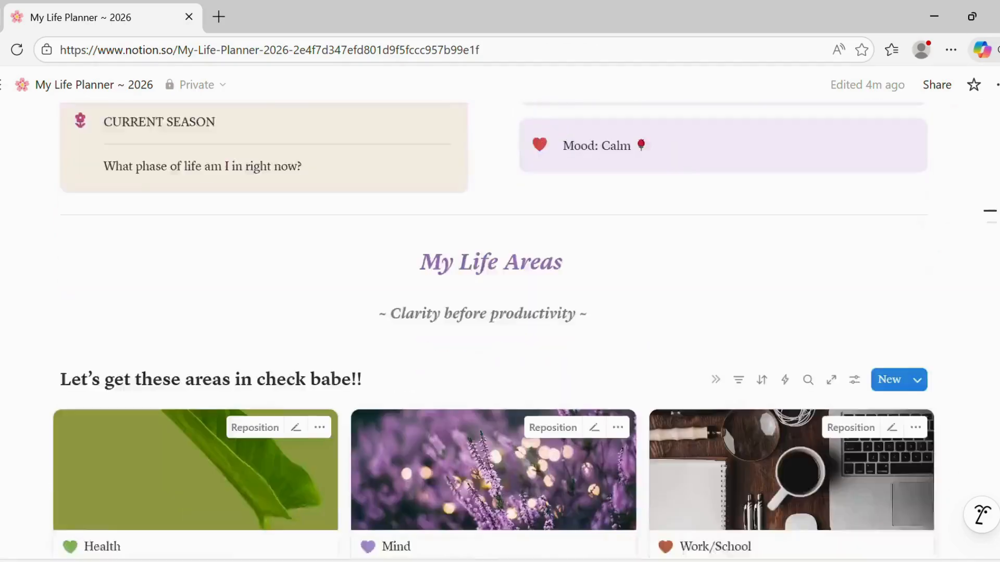
{"action": "scroll", "coordinate": [494, 317], "scroll_direction": "down", "scroll_amount": 2}
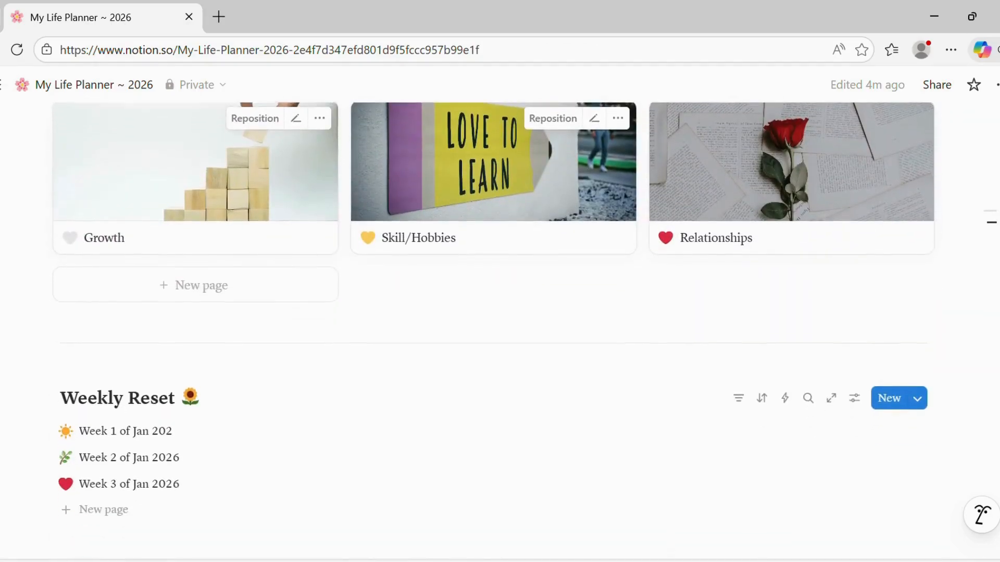
{"action": "scroll", "coordinate": [493, 318], "scroll_direction": "up", "scroll_amount": 1}
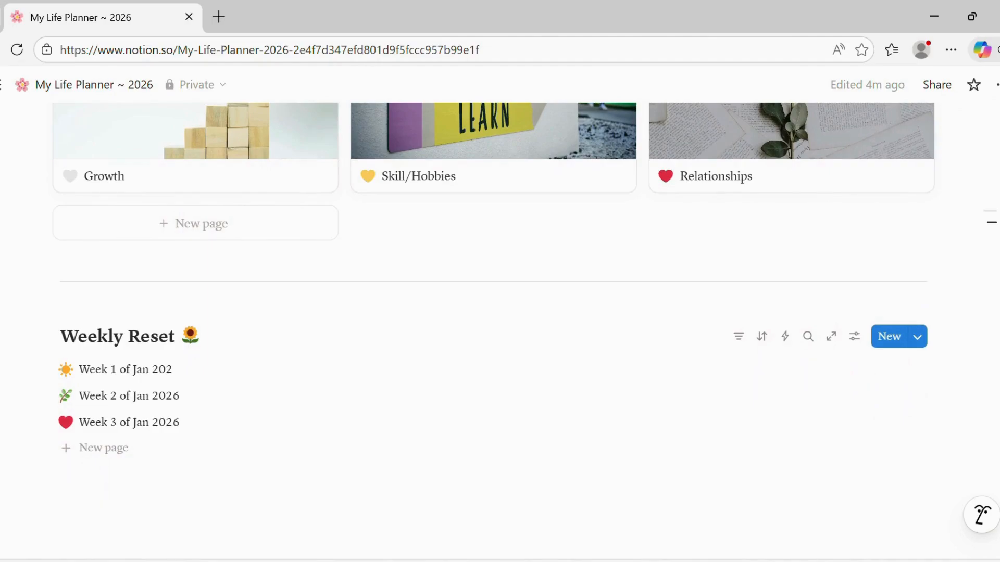
{"action": "scroll", "coordinate": [494, 317], "scroll_direction": "down", "scroll_amount": 1}
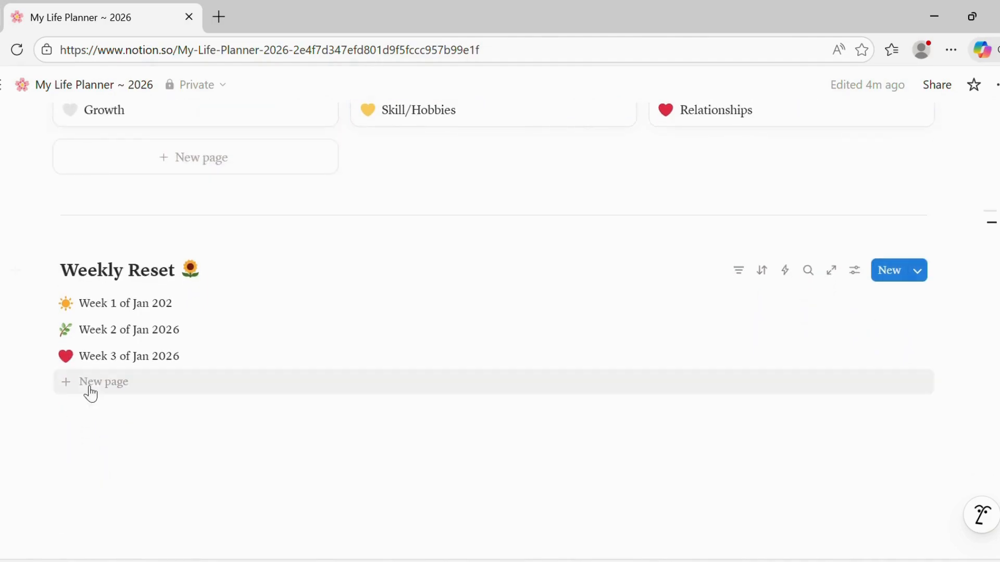
{"action": "left_click", "coordinate": [78, 429]}
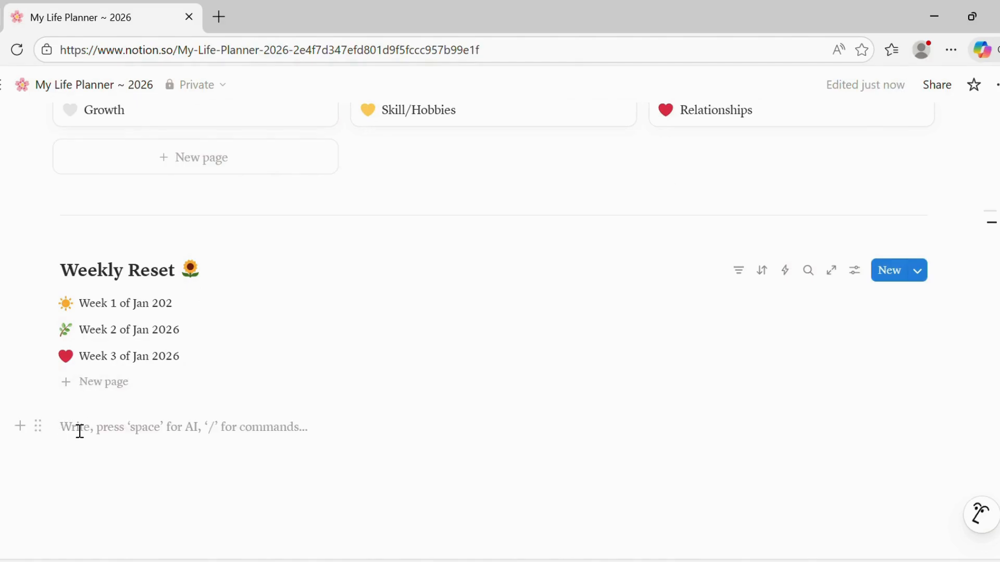
{"action": "left_click", "coordinate": [32, 429]}
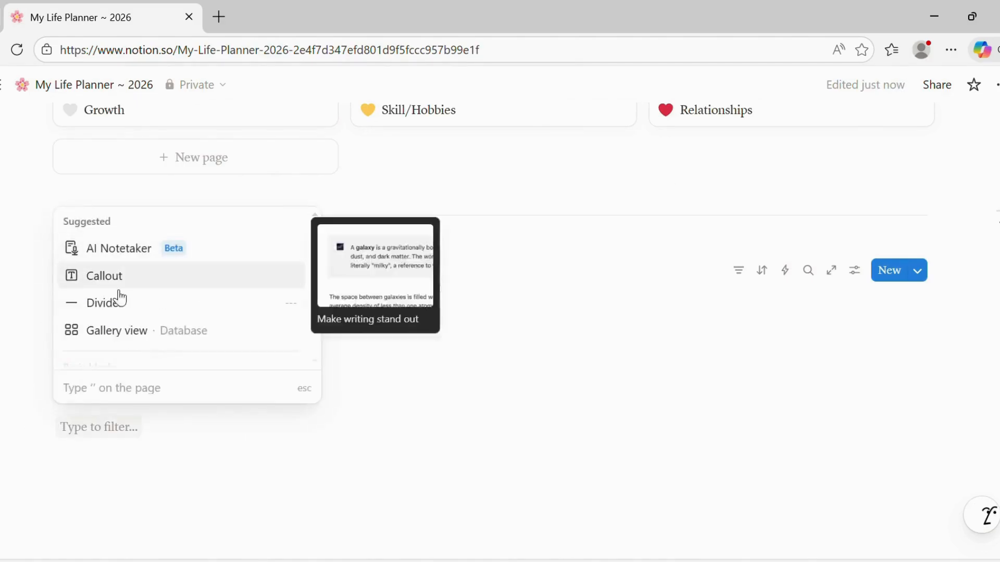
{"action": "left_click", "coordinate": [125, 303]}
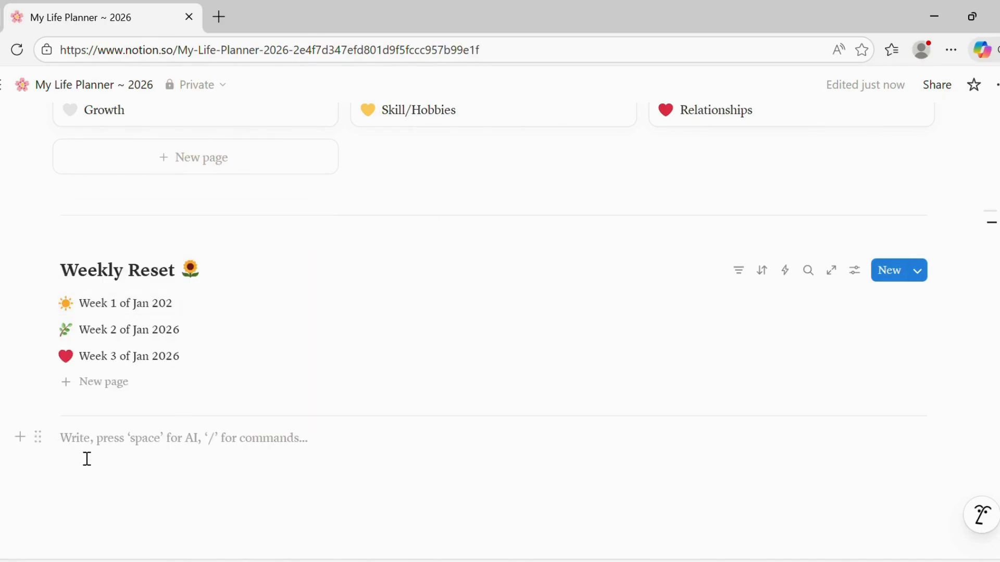
Step: Write "Gentle AI Support" below the new divider and turn it into a Heading 2
{"action": "type", "text": "Gentle AI Support"}
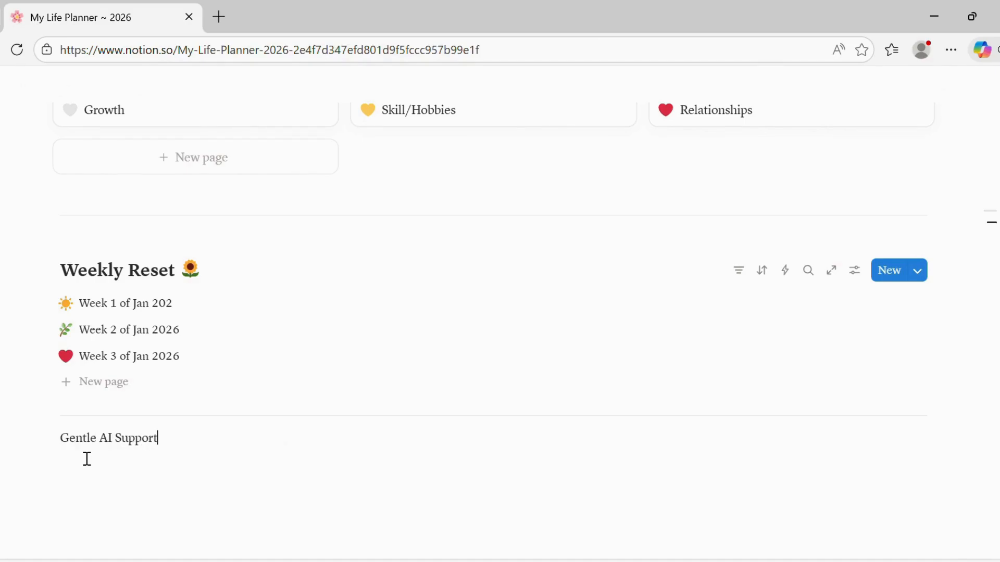
{"action": "left_click_drag", "start_coordinate": [169, 443], "coordinate": [61, 438]}
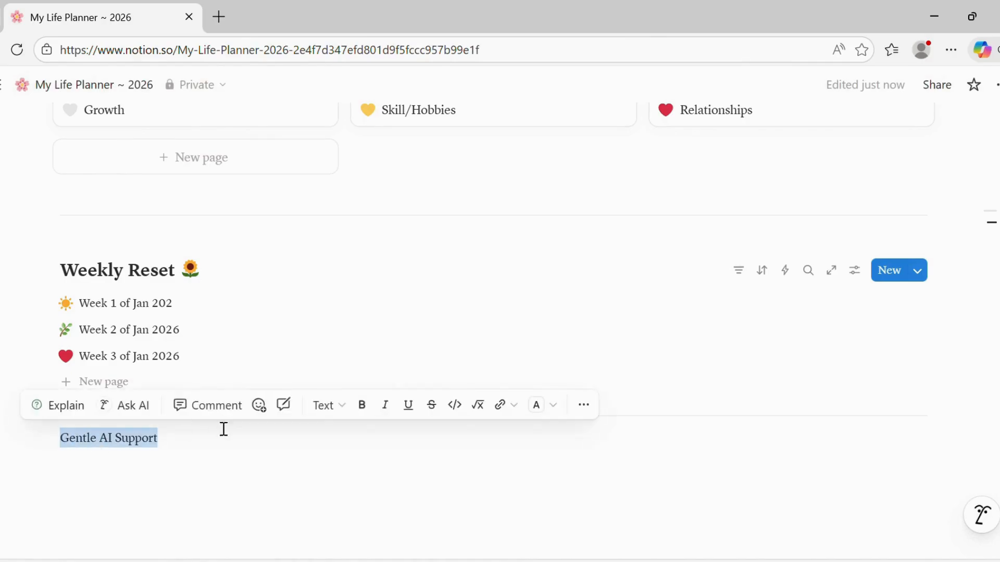
{"action": "left_click", "coordinate": [346, 411]}
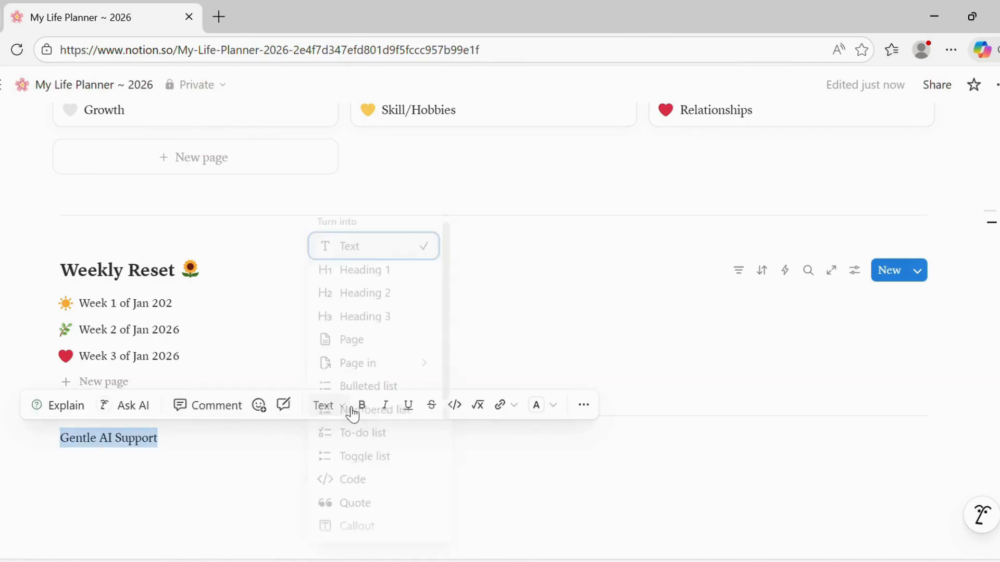
{"action": "left_click", "coordinate": [378, 305]}
Step: Format the "Gentle AI Support" heading in italic green text and add a sparkles emoji at its end
{"action": "left_click_drag", "start_coordinate": [253, 471], "coordinate": [80, 458]}
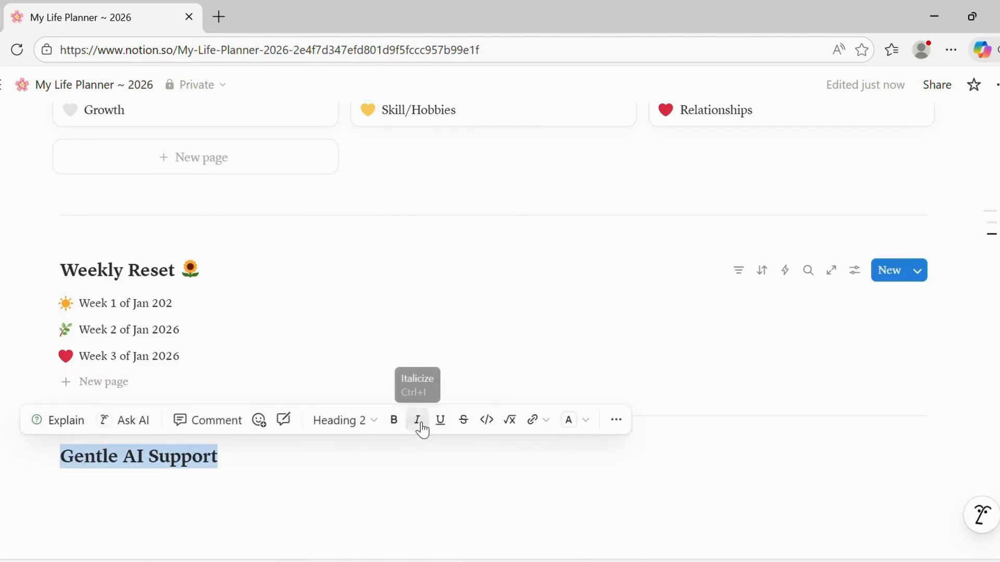
{"action": "left_click", "coordinate": [418, 421]}
{"action": "left_click", "coordinate": [587, 425]}
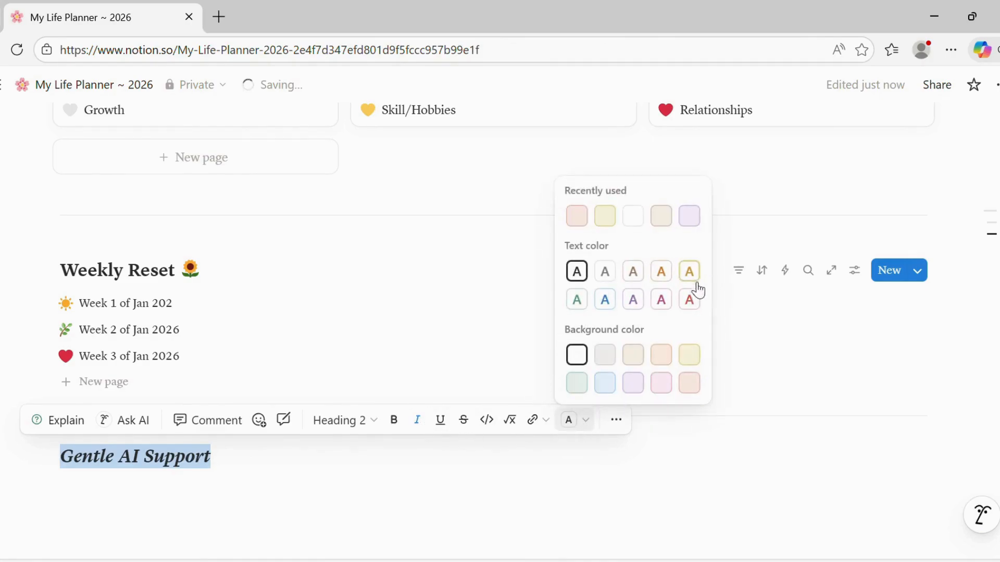
{"action": "left_click", "coordinate": [582, 308]}
{"action": "left_click", "coordinate": [338, 488]}
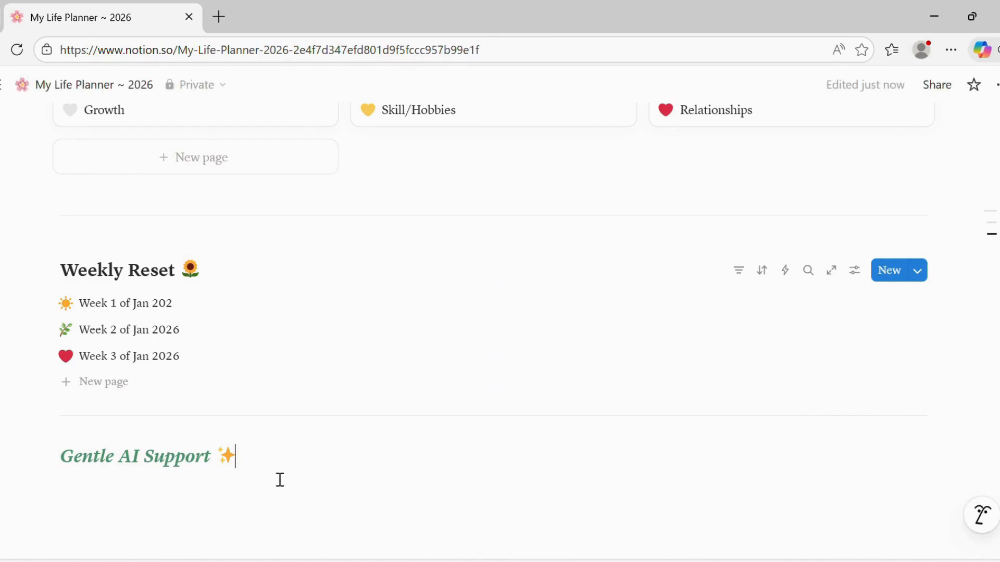
Step: Insert a callout under the Gentle AI Support heading and set its icon to the pink atom, filtering the icons by "life"
{"action": "key", "text": "Return"}
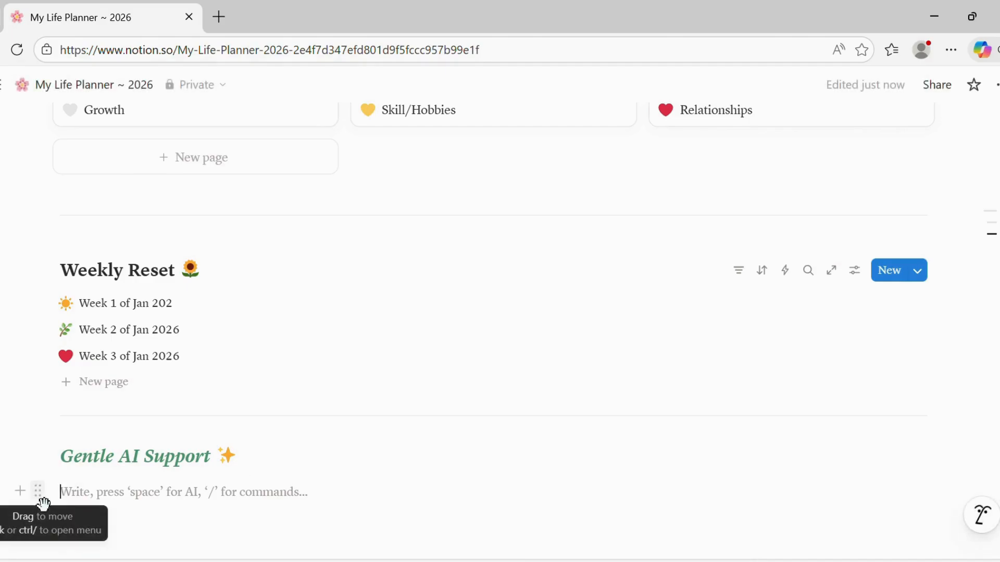
{"action": "left_click", "coordinate": [30, 496]}
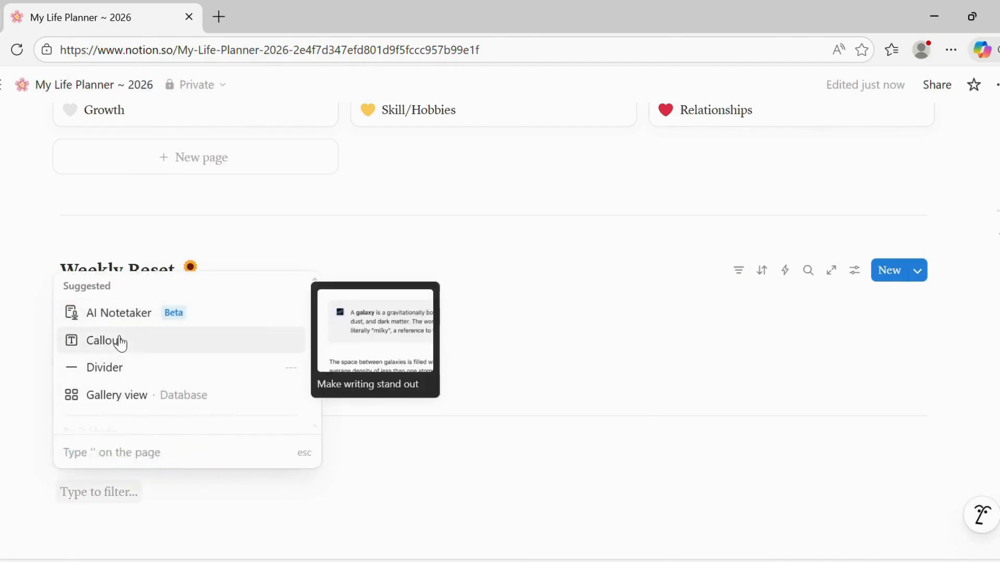
{"action": "left_click", "coordinate": [120, 341]}
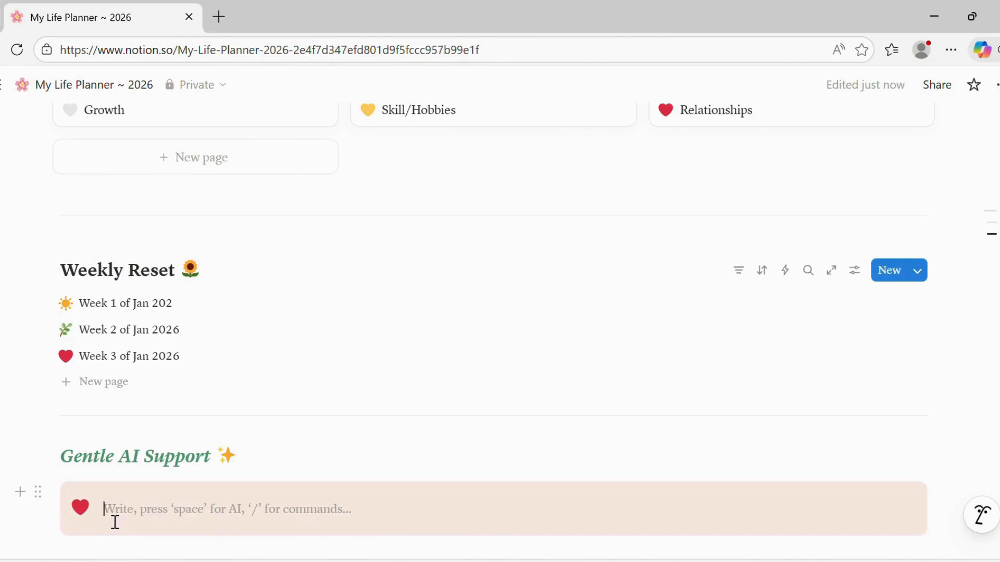
{"action": "left_click", "coordinate": [80, 510]}
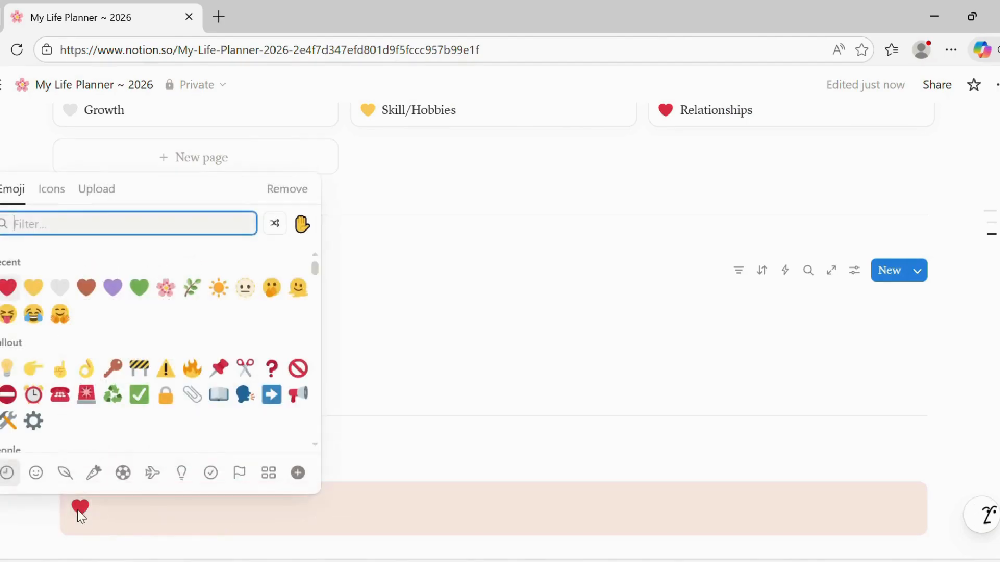
{"action": "left_click", "coordinate": [55, 191]}
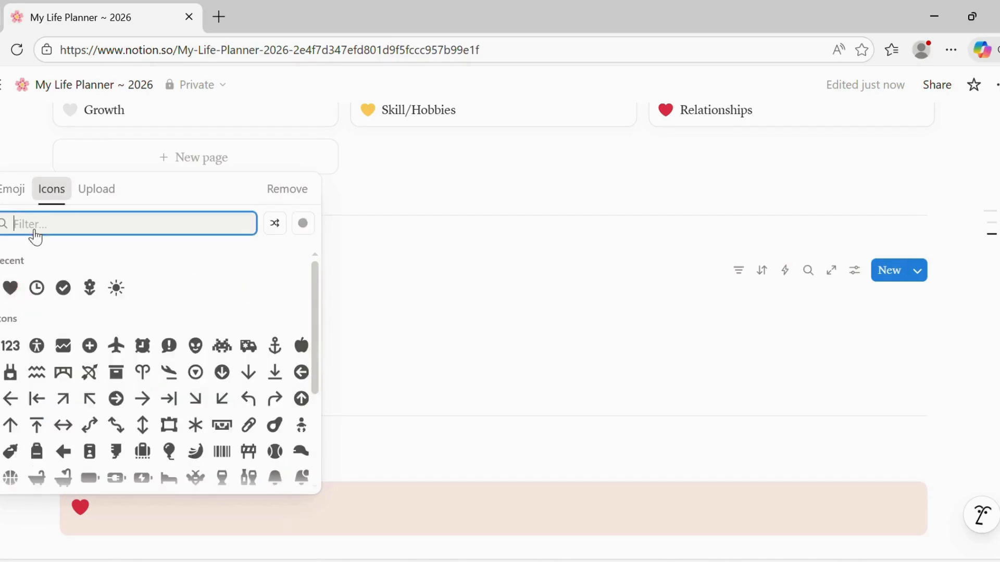
{"action": "type", "text": "life"}
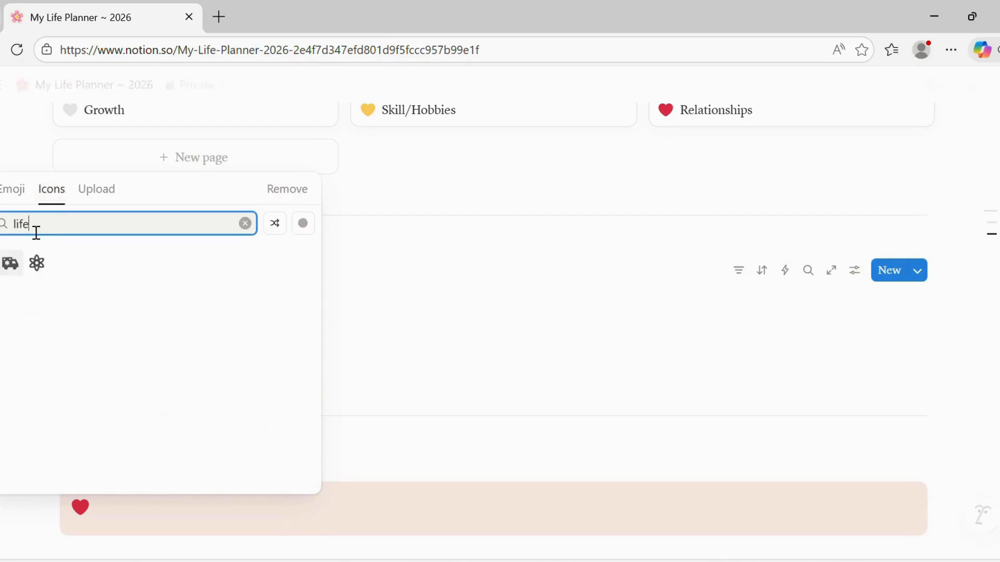
{"action": "mouse_move", "coordinate": [35, 270]}
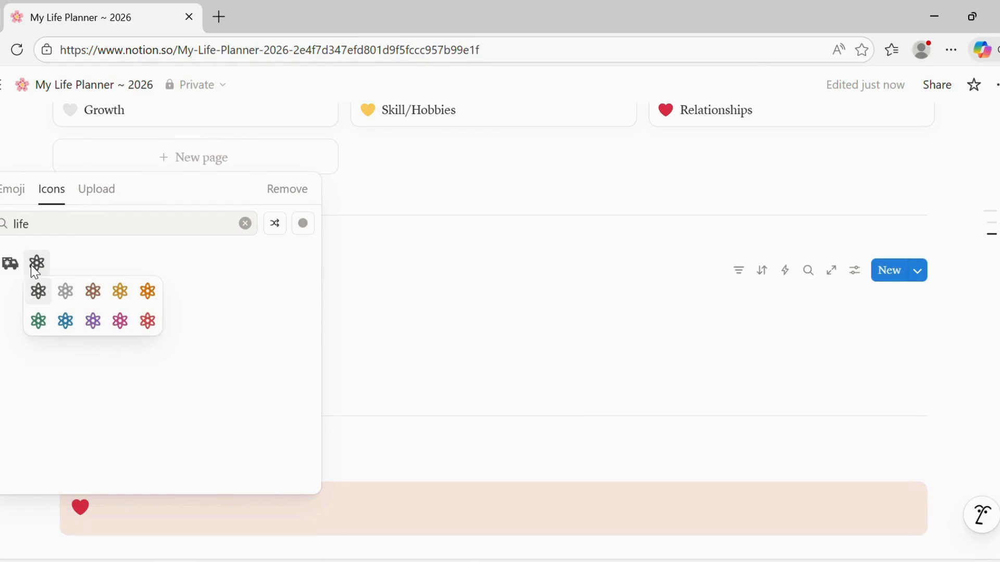
{"action": "left_click", "coordinate": [119, 320]}
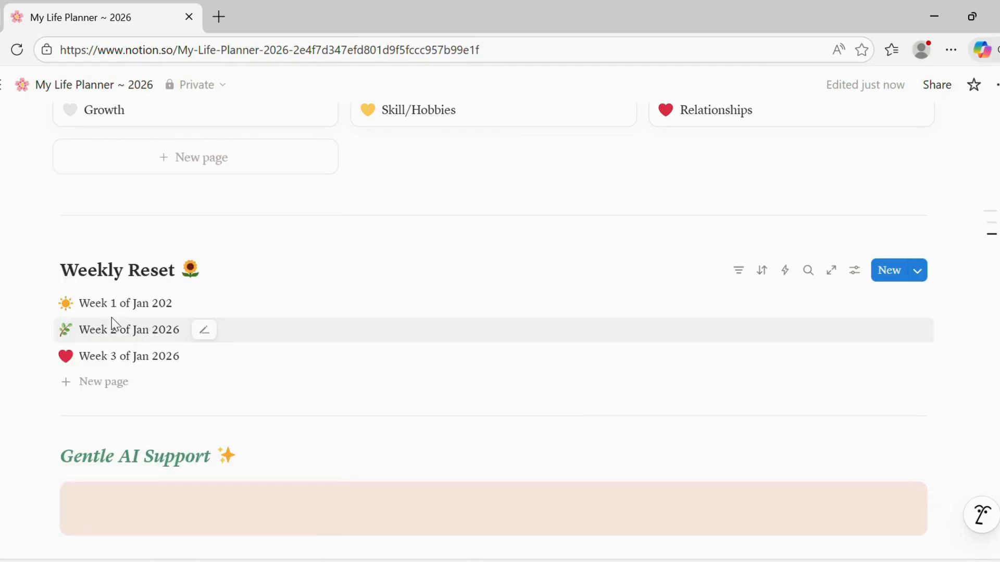
Step: Fill the callout with "Life Clarity" and, on a new line, "Based on my goals, help me write a simple focus sentence for this year."
{"action": "left_click", "coordinate": [123, 511]}
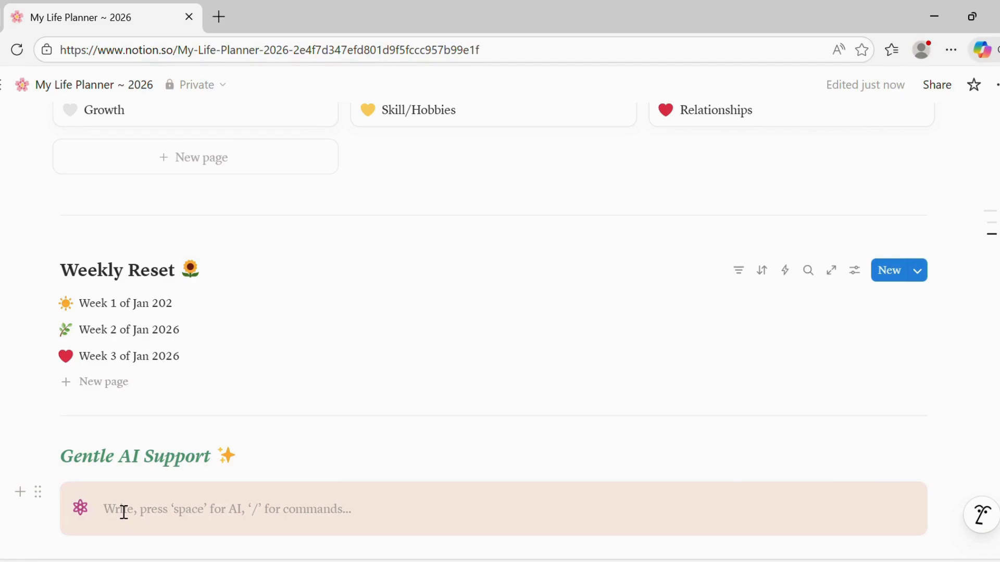
{"action": "type", "text": "Life Clarity"}
{"action": "key", "text": "Return"}
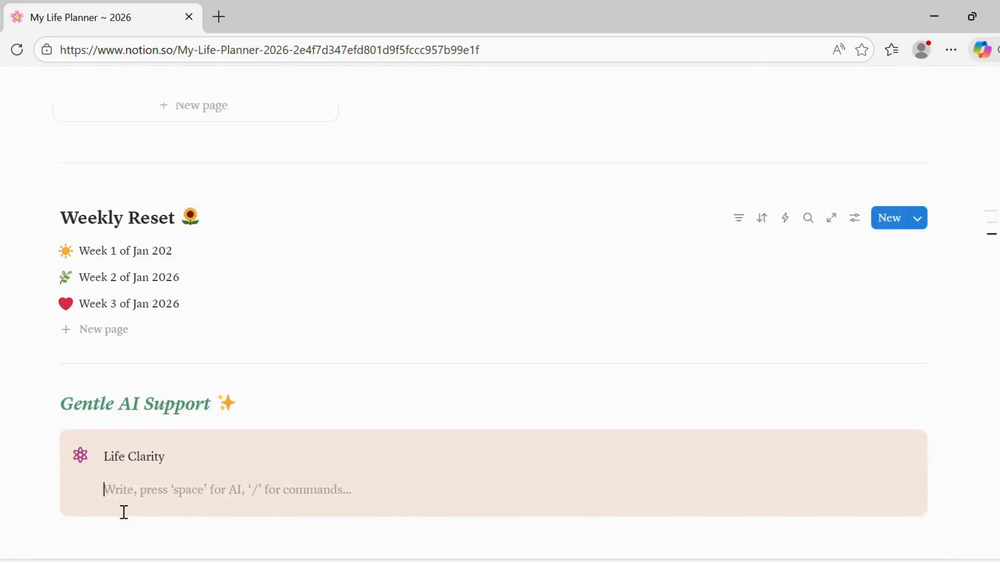
{"action": "type", "text": "Based o"}
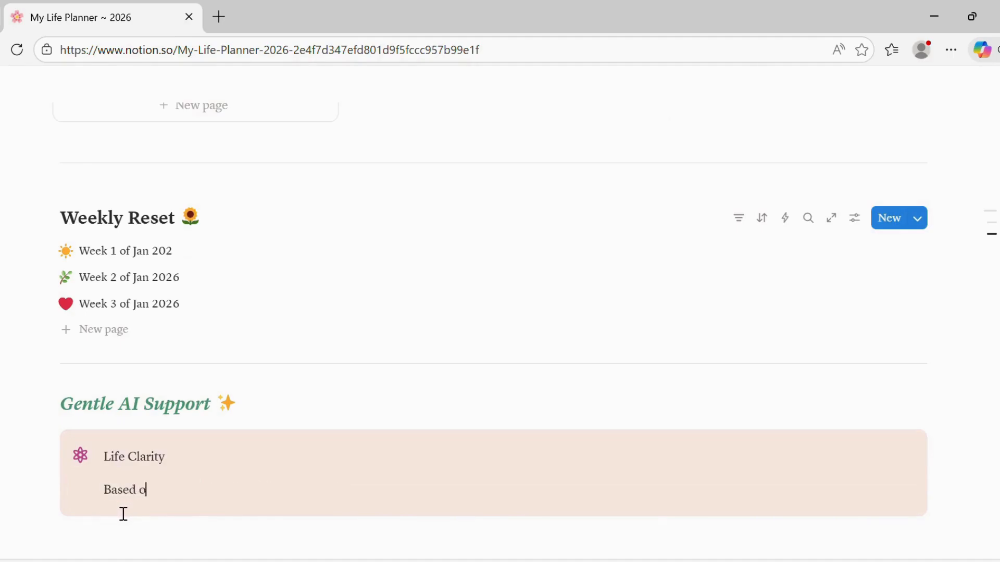
{"action": "type", "text": "n my goals, help me writ"}
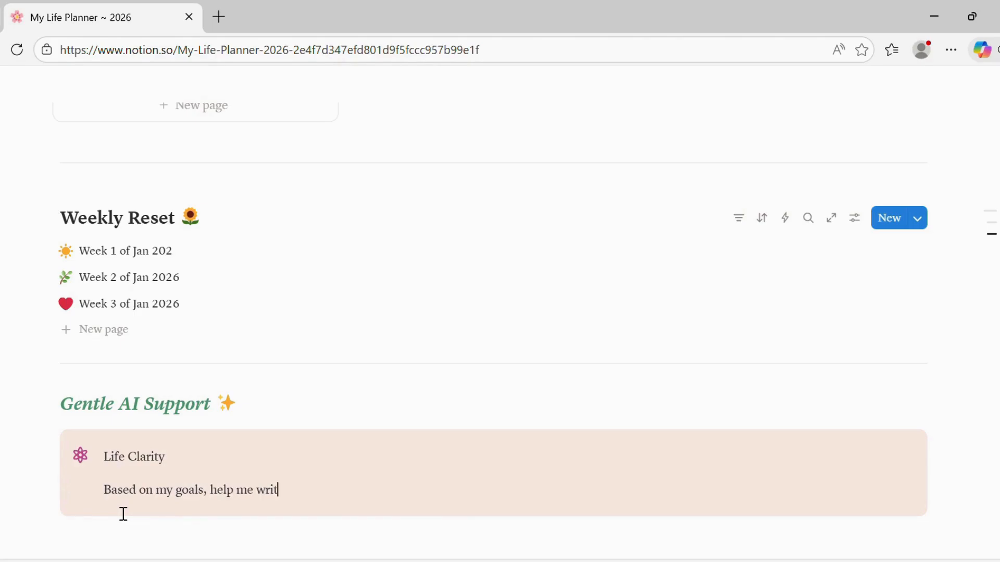
{"action": "type", "text": "e a simple focus sentence for this year."}
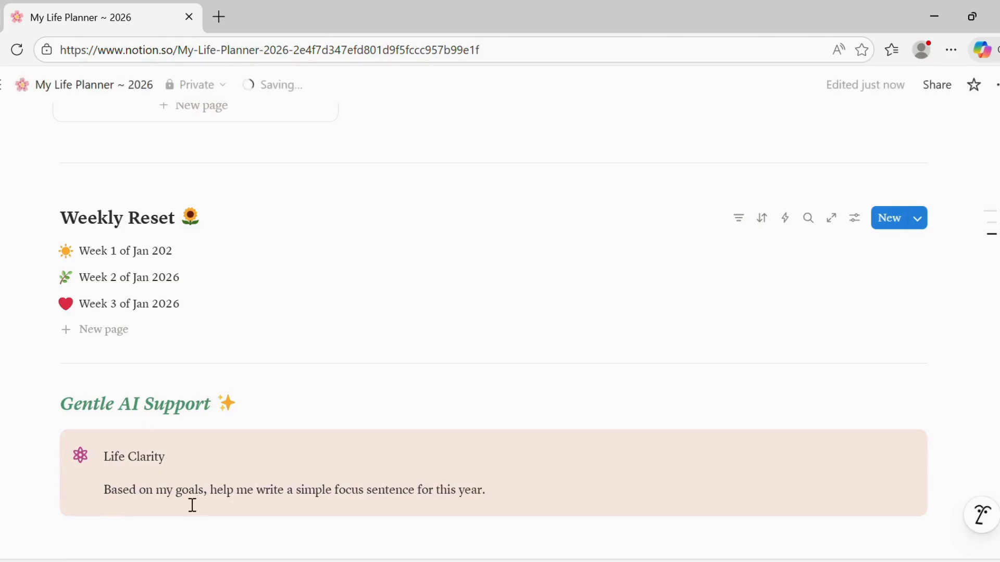
Step: Change the Life Clarity callout's background color to pink
{"action": "scroll", "coordinate": [836, 393], "scroll_direction": "down", "scroll_amount": 2}
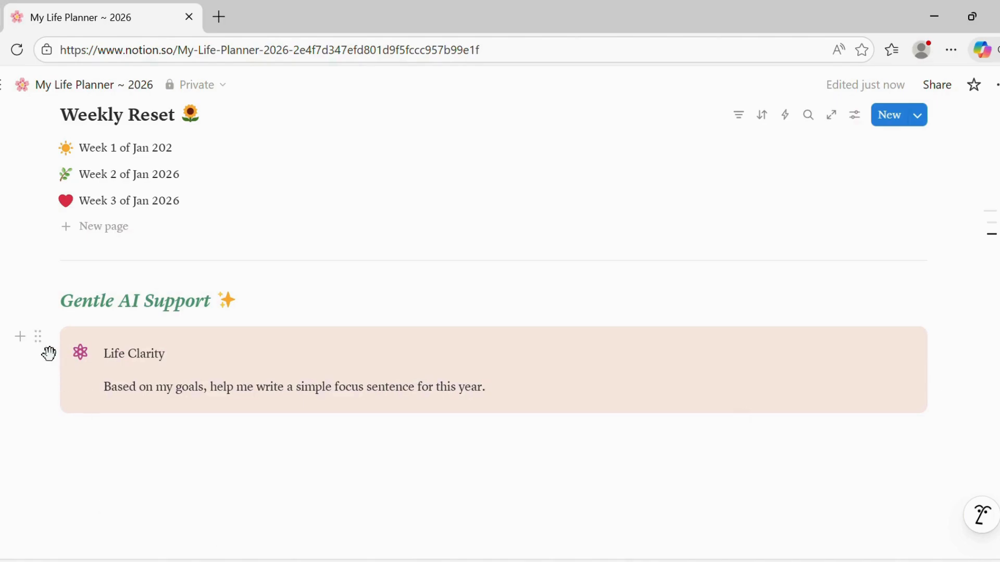
{"action": "left_click", "coordinate": [38, 341]}
{"action": "mouse_move", "coordinate": [239, 266]}
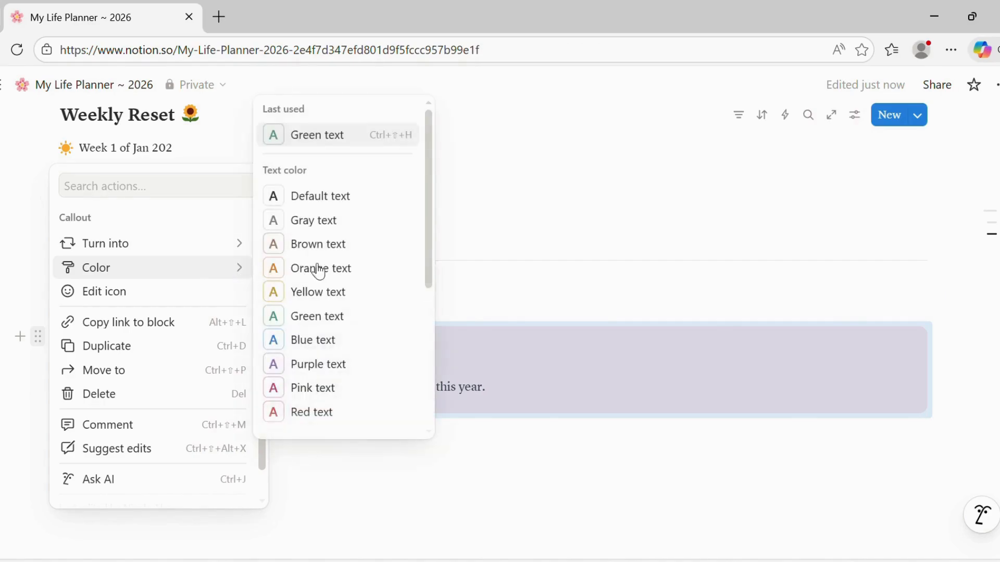
{"action": "scroll", "coordinate": [319, 269], "scroll_direction": "down", "scroll_amount": 5}
{"action": "key", "text": "Escape"}
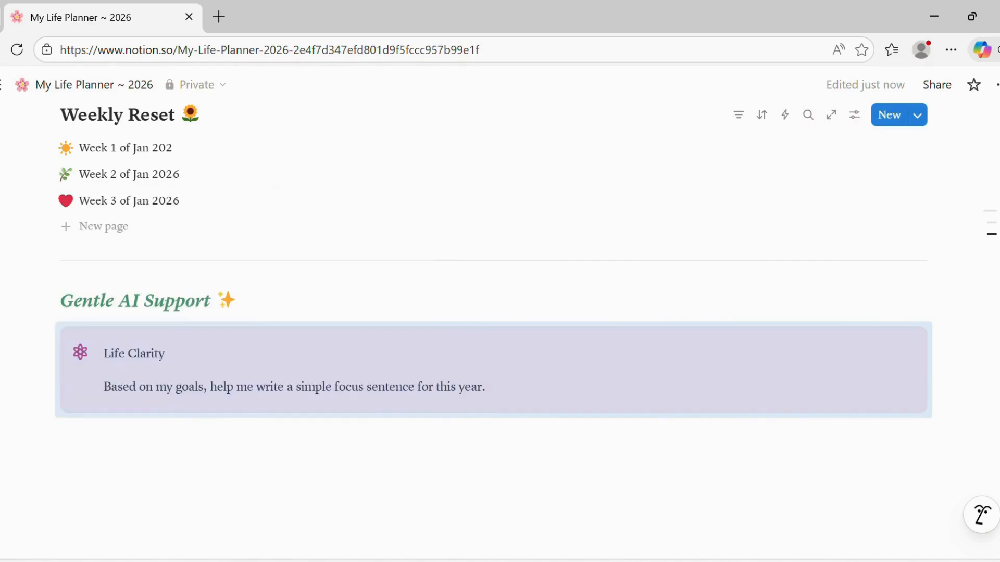
Step: Insert a callout below Life Clarity containing "Goal Simplification" and, on a new line, "Turn this goal into 3 realistic weekly actions."
{"action": "left_click", "coordinate": [139, 484]}
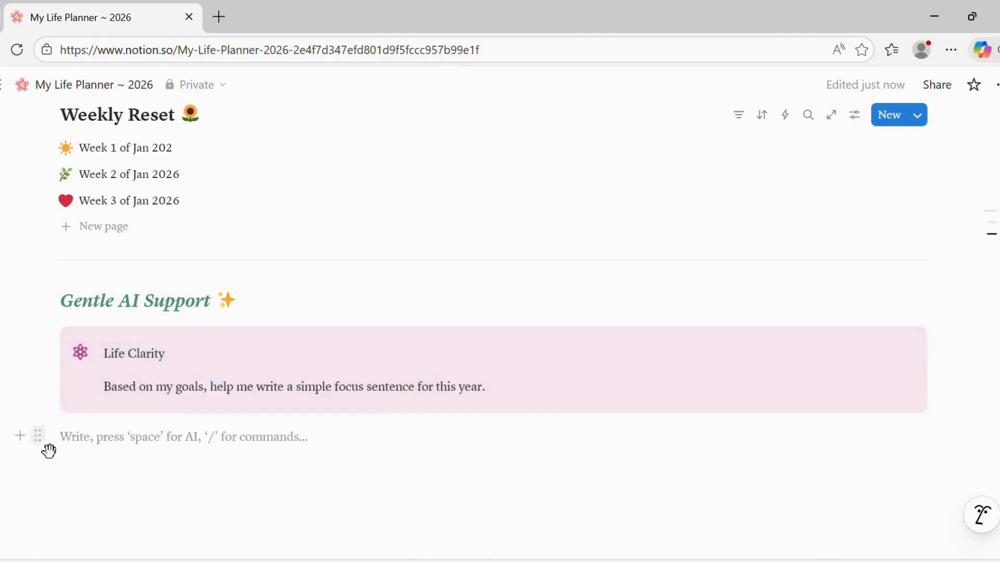
{"action": "left_click", "coordinate": [21, 437]}
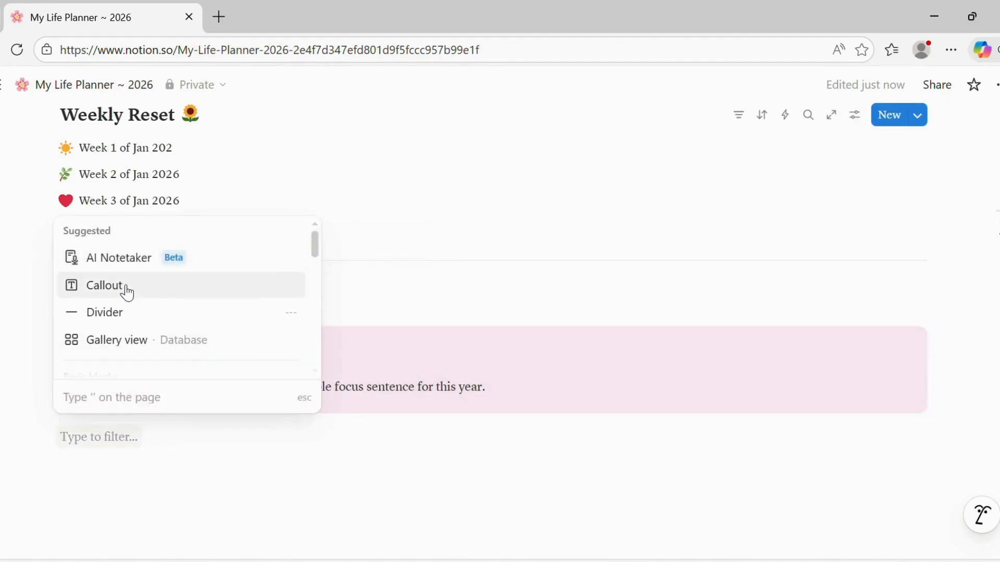
{"action": "left_click", "coordinate": [127, 291]}
{"action": "type", "text": "G"}
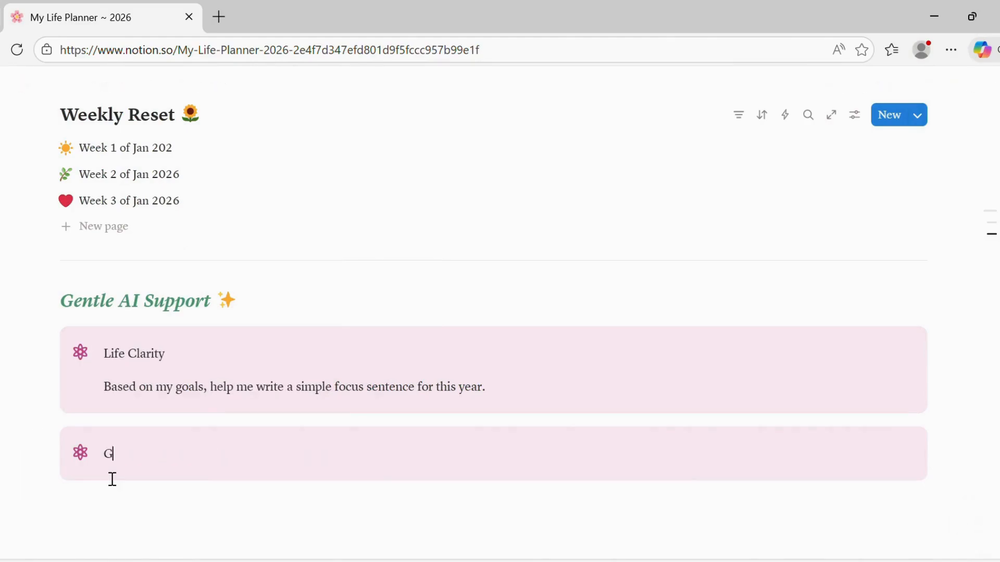
{"action": "type", "text": "oal Simplification"}
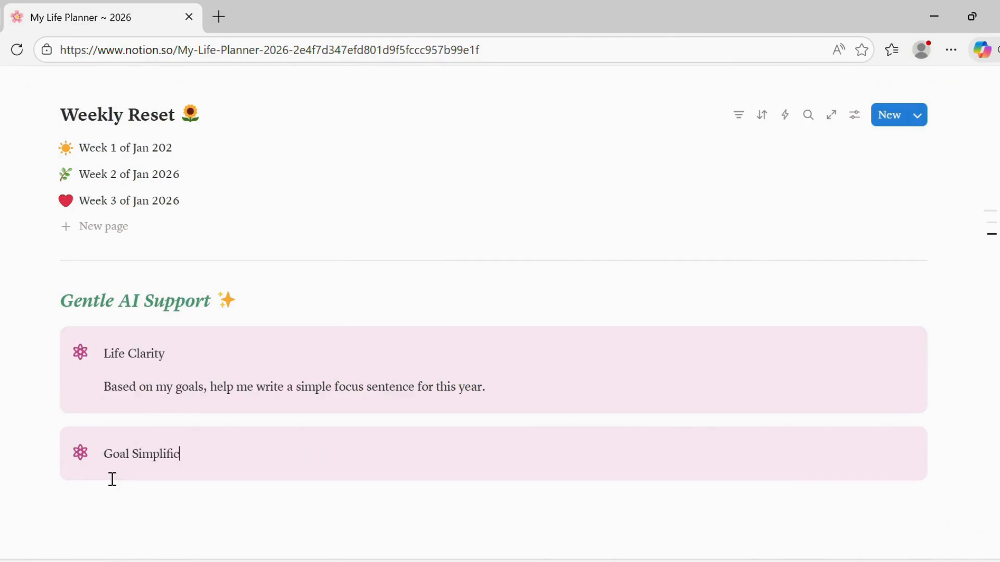
{"action": "key", "text": "Return"}
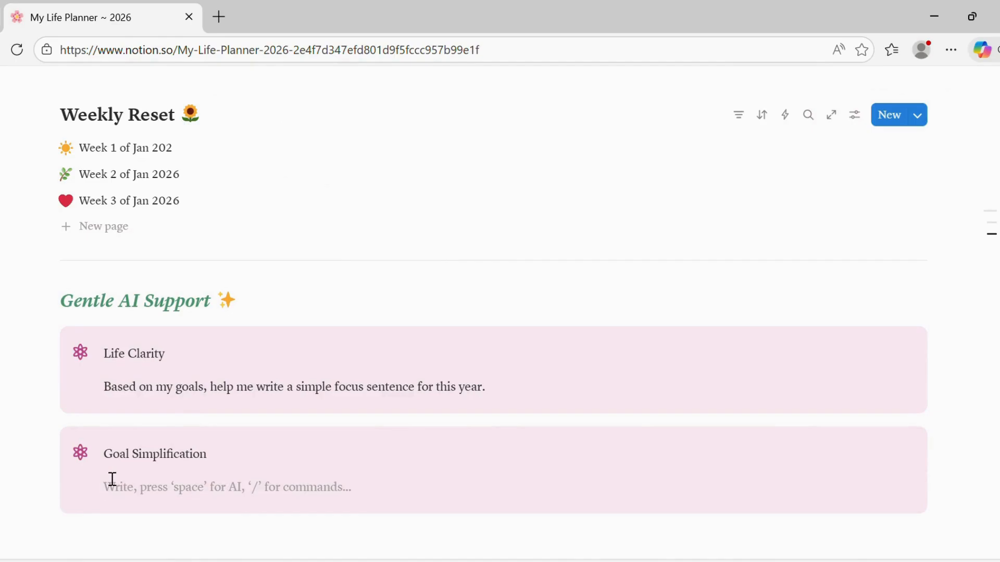
{"action": "type", "text": "Turn this goa"}
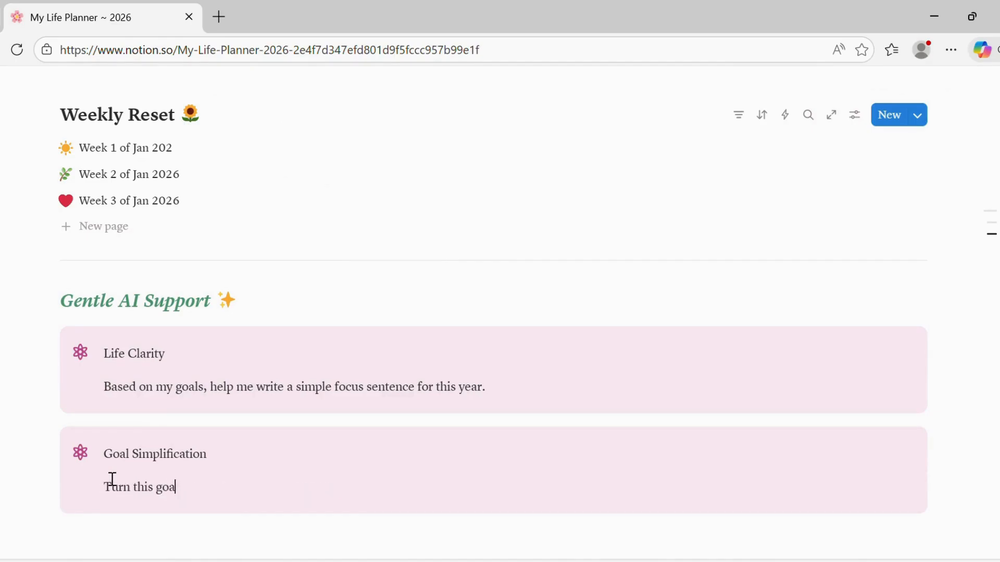
{"action": "type", "text": "l into 3 realistic weekly actions."}
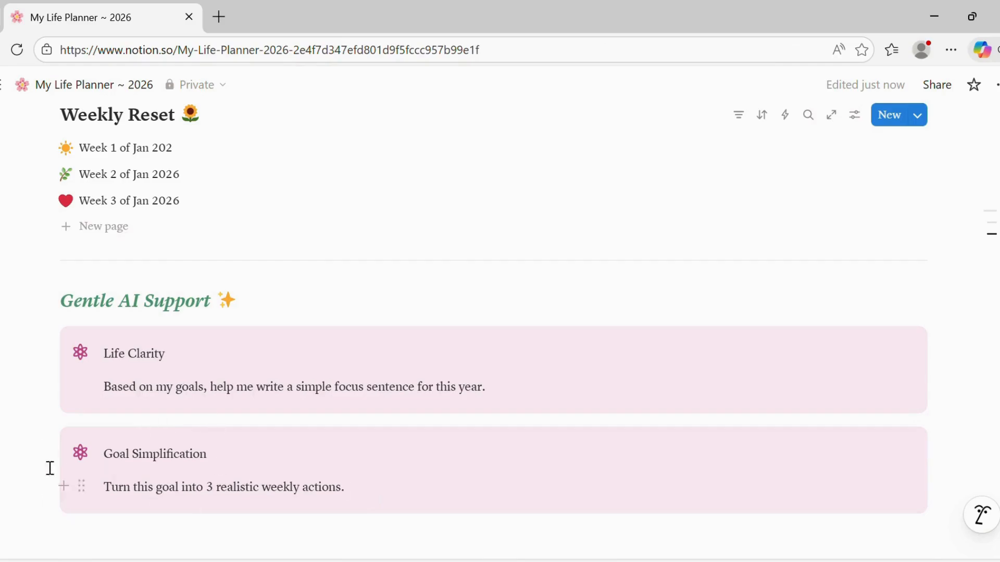
Step: Set the Goal Simplification callout's icon to the pink target with an arrow, filtering the icons by "goal"
{"action": "key", "text": "Escape"}
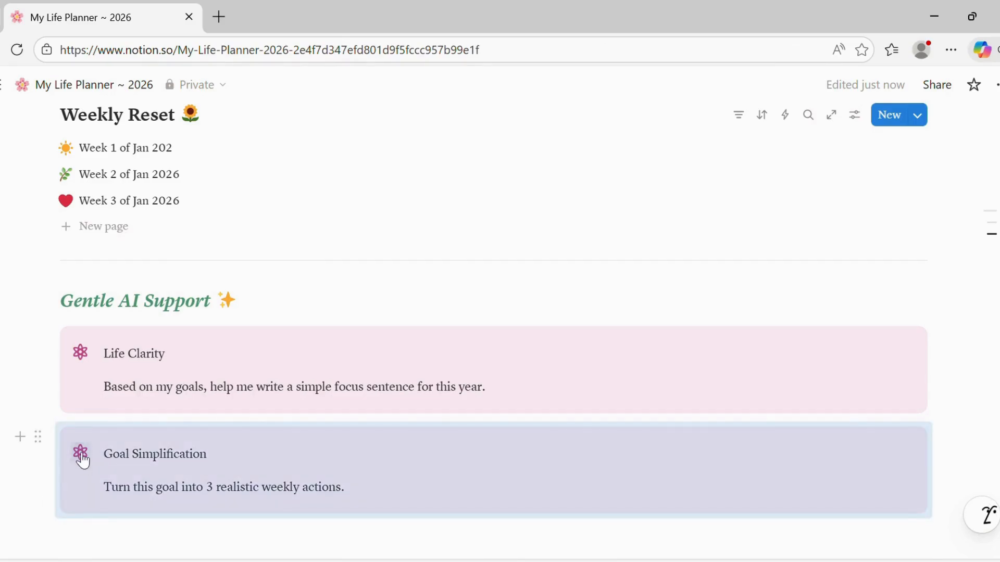
{"action": "left_click", "coordinate": [79, 453]}
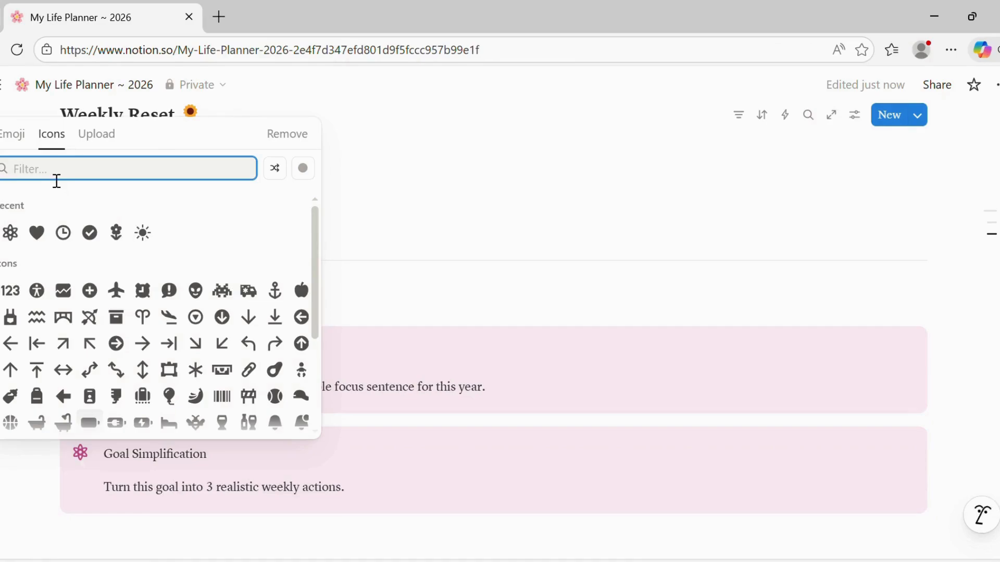
{"action": "type", "text": "goal"}
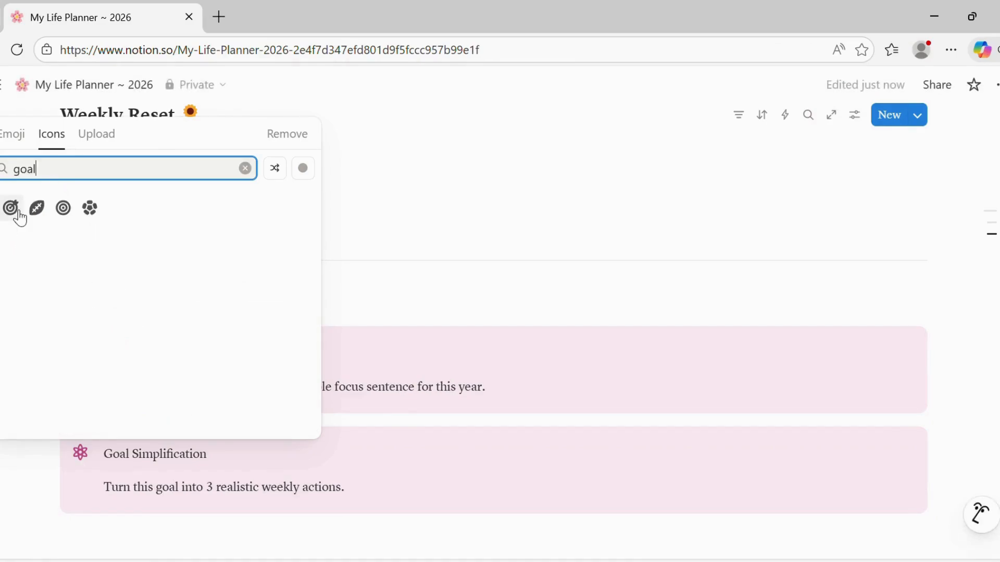
{"action": "mouse_move", "coordinate": [13, 209]}
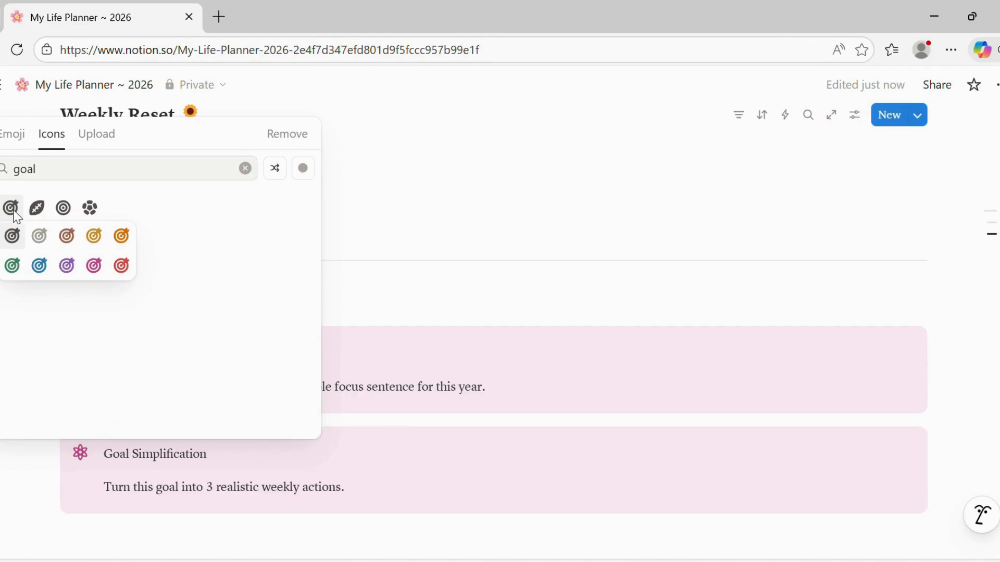
{"action": "left_click", "coordinate": [98, 264]}
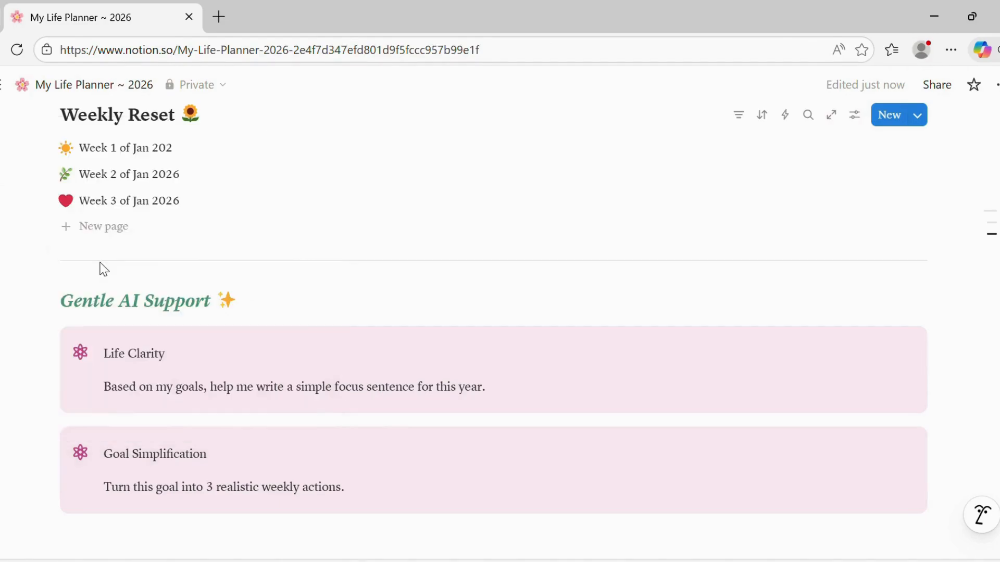
{"action": "key", "text": "Escape"}
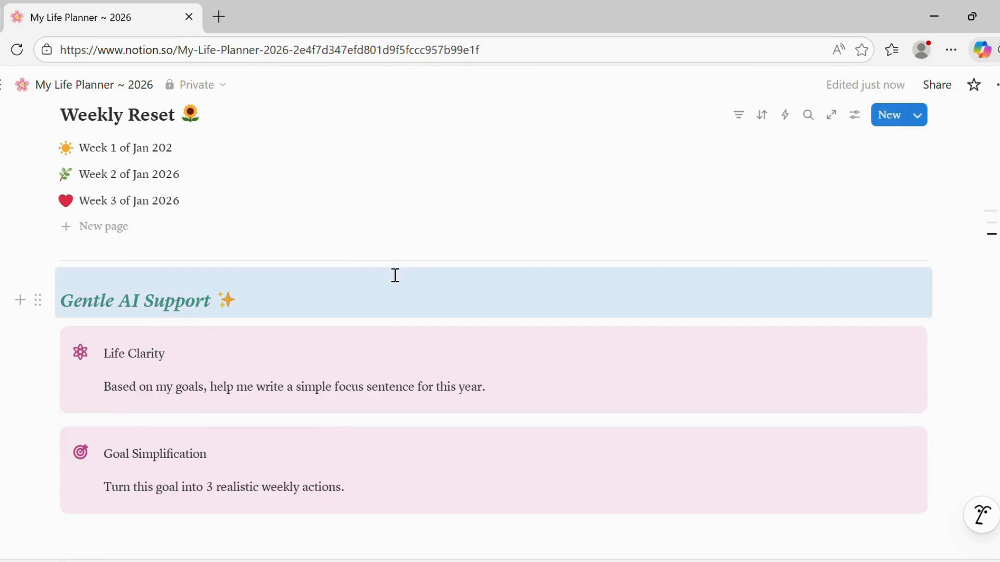
Step: Insert another callout below Goal Simplification and title it "Reflection"
{"action": "left_click", "coordinate": [107, 529]}
{"action": "left_click", "coordinate": [94, 545]}
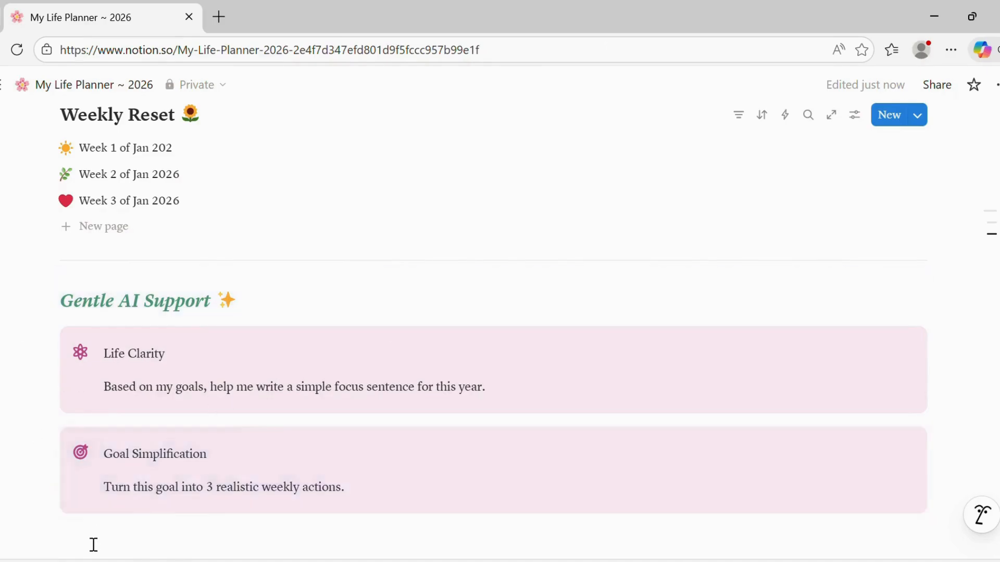
{"action": "left_click", "coordinate": [20, 490]}
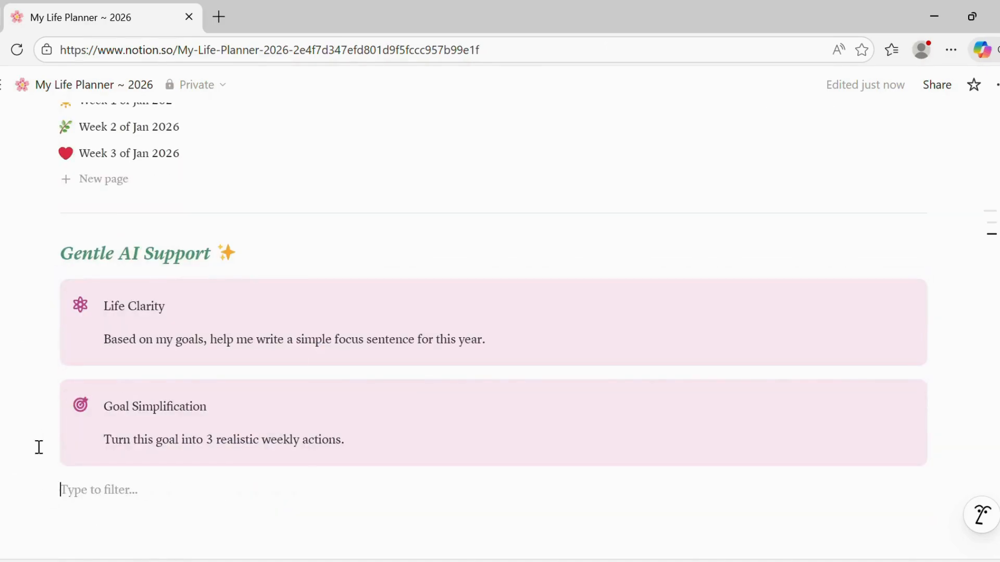
{"action": "left_click", "coordinate": [146, 347]}
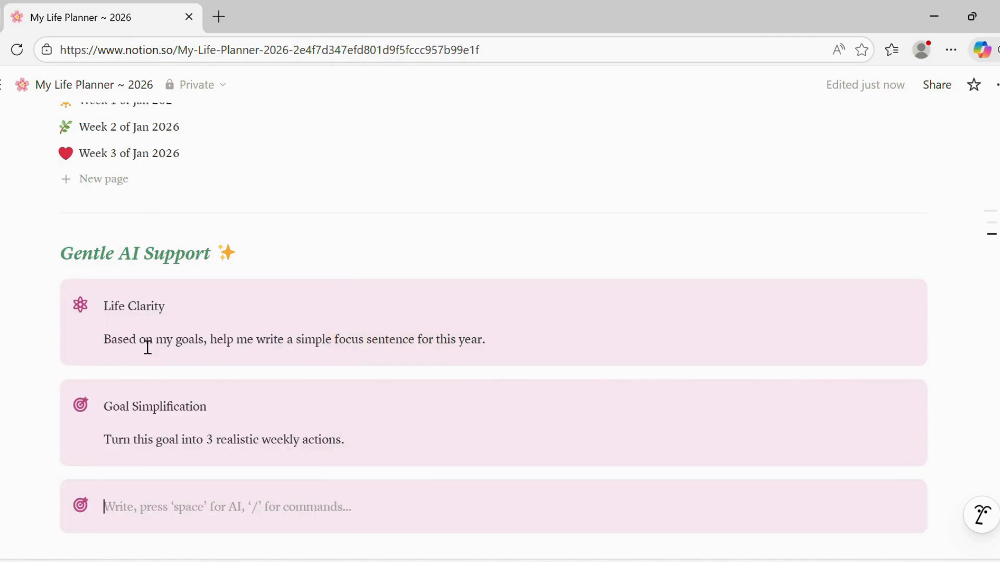
{"action": "type", "text": "Reflection"}
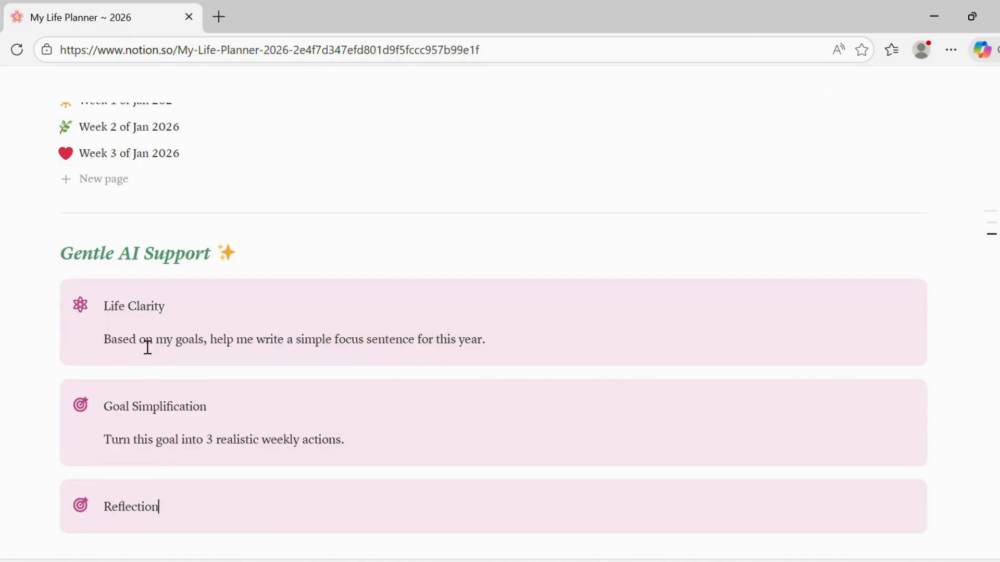
Step: Set the Reflection callout's icon to the plain pink thought cloud, filtering the icons by "cloud"
{"action": "left_click", "coordinate": [82, 507]}
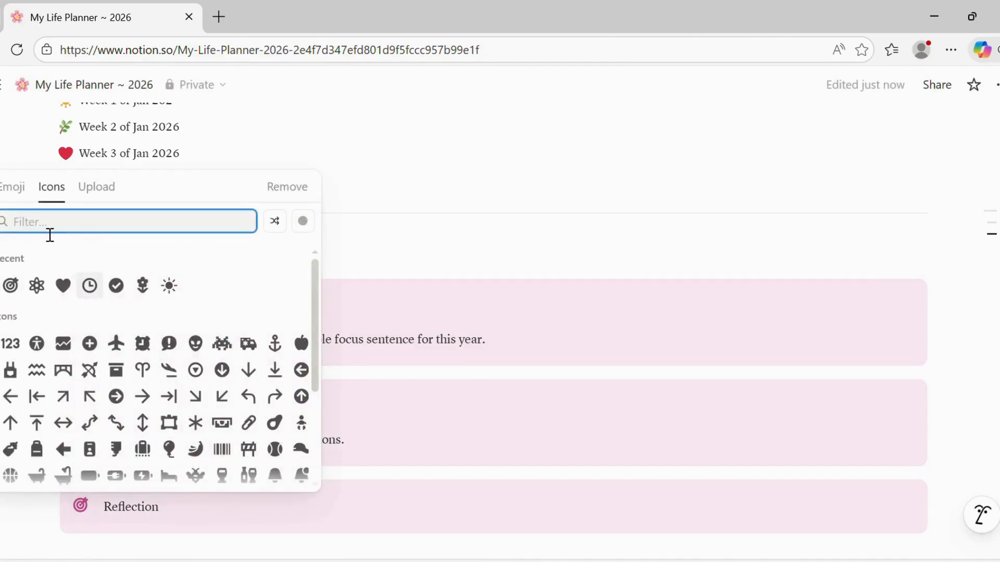
{"action": "type", "text": "cloud"}
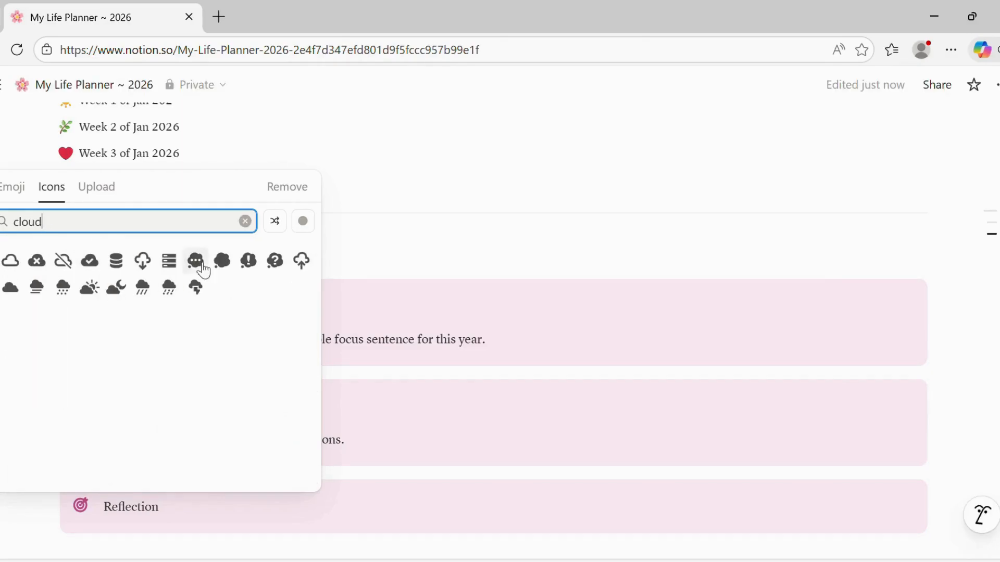
{"action": "mouse_move", "coordinate": [222, 263]}
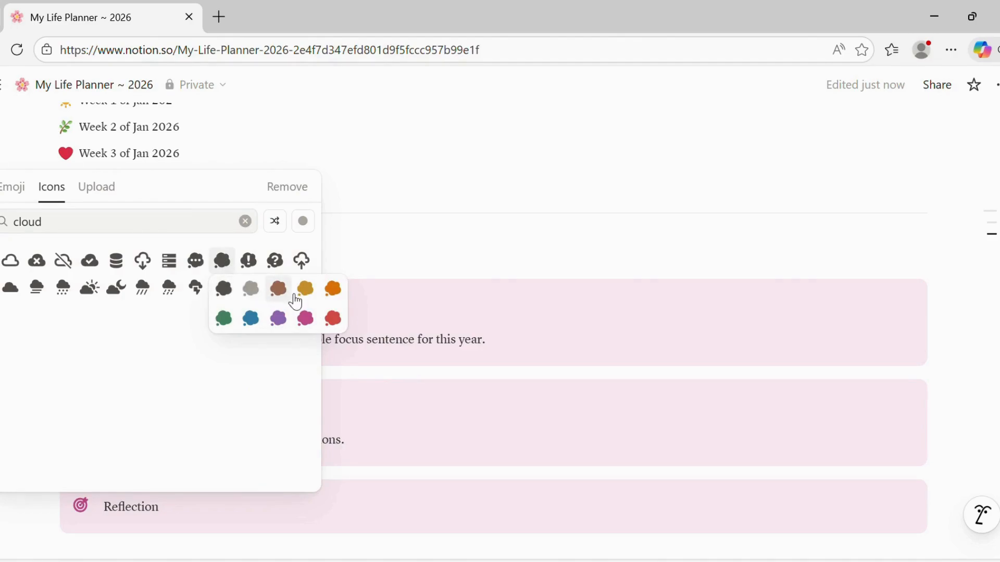
{"action": "left_click", "coordinate": [313, 334]}
Step: Add the line "Ask me 5 thoughtful questions to reflect on my week." under the Reflection title, correcting the spelling of "thoughtful"
{"action": "left_click", "coordinate": [159, 517]}
{"action": "key", "text": "Return"}
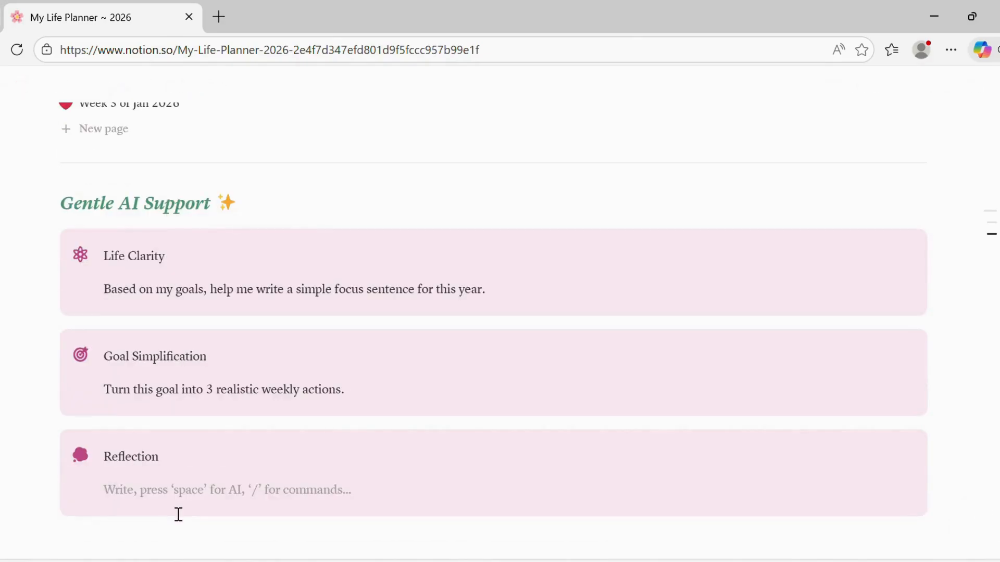
{"action": "type", "text": "Ask me "}
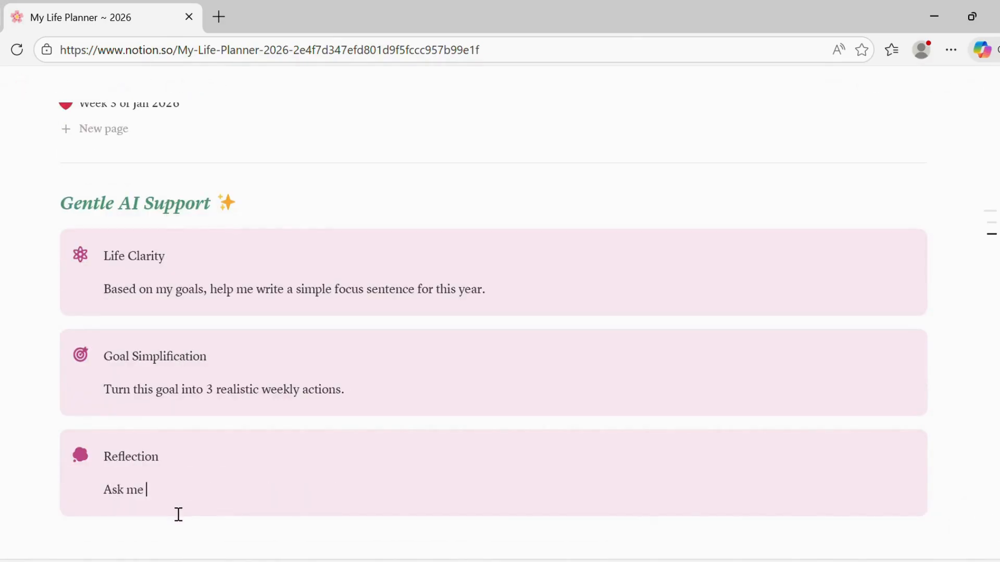
{"action": "type", "text": "5 thoughtful questions to refe"}
{"action": "type", "text": "ect on my week."}
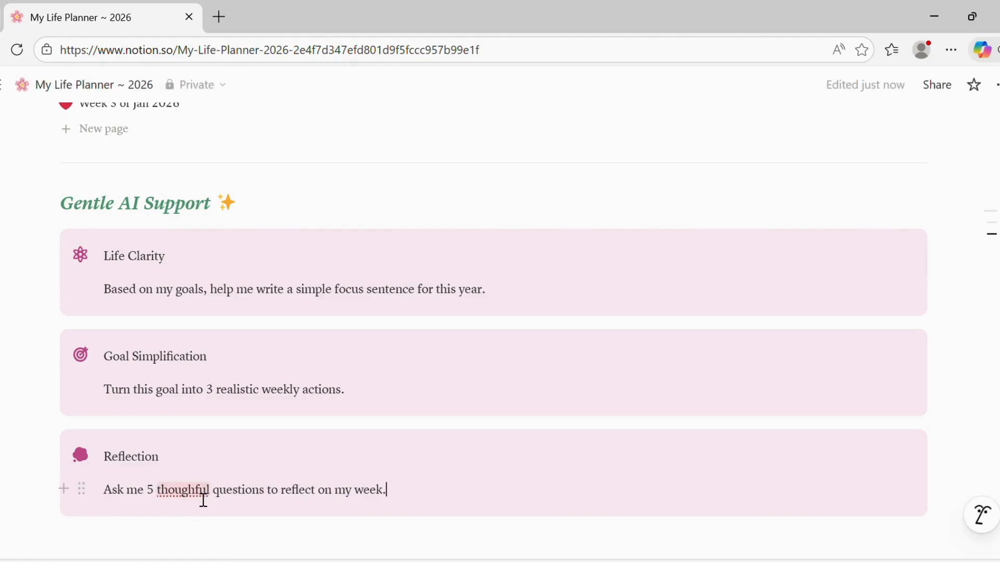
{"action": "type", "text": "t"}
{"action": "left_click", "coordinate": [406, 497]}
Step: Insert a fourth callout below Reflection and title it "Affirmations"
{"action": "scroll", "coordinate": [864, 468], "scroll_direction": "down", "scroll_amount": 2}
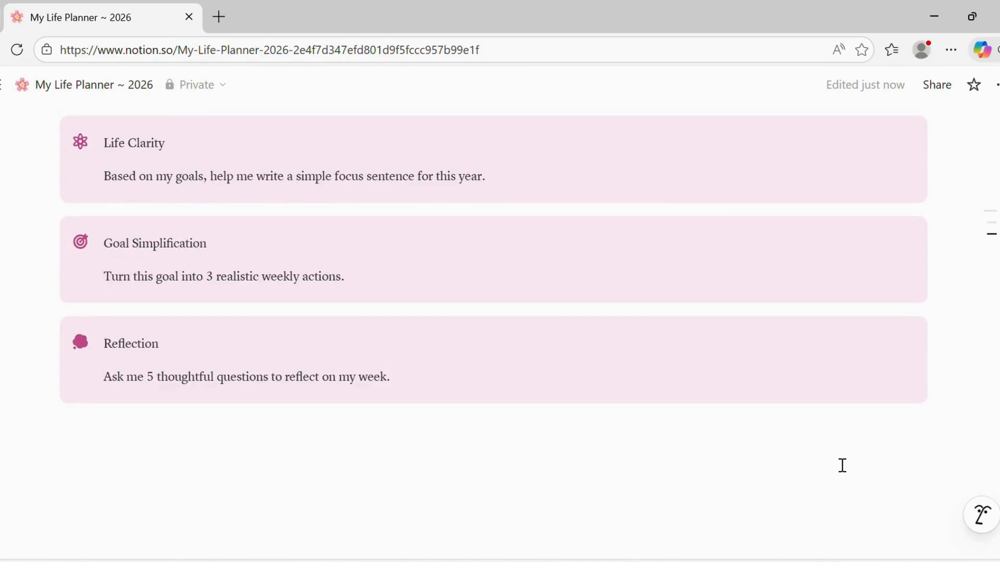
{"action": "left_click", "coordinate": [84, 450]}
{"action": "left_click", "coordinate": [29, 431]}
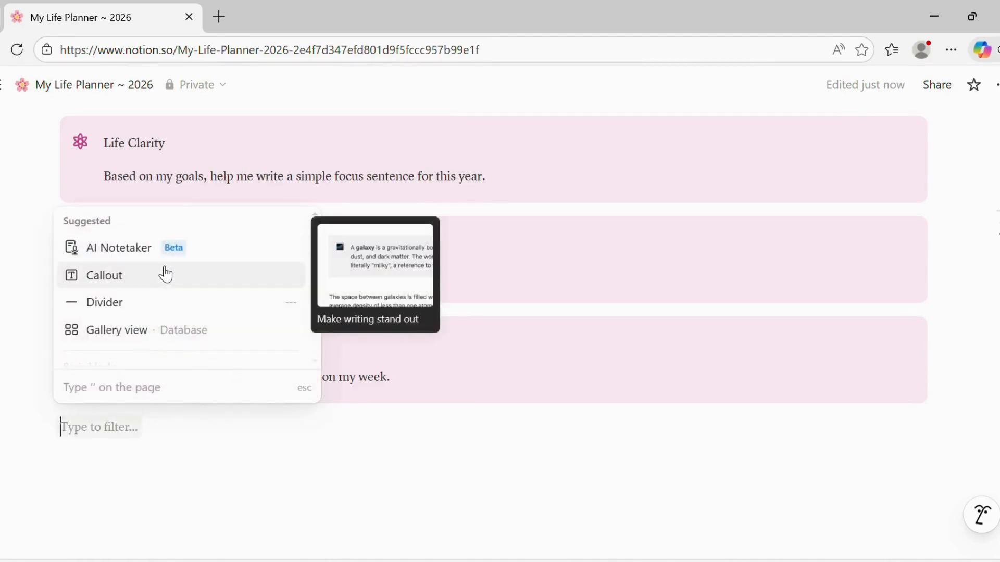
{"action": "left_click", "coordinate": [163, 273]}
{"action": "type", "text": "Re"}
{"action": "key", "text": "BackSpace"}
{"action": "key", "text": "BackSpace"}
{"action": "type", "text": "Affirmations"}
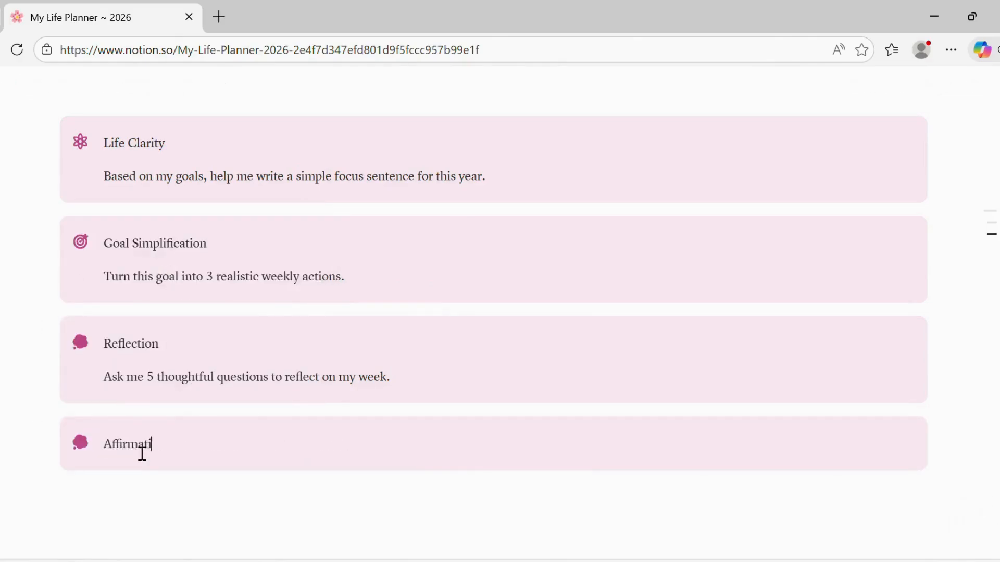
Step: Set the Affirmations callout's icon to the pink smiling face, filtering the icons by "happ"
{"action": "left_click", "coordinate": [84, 447]}
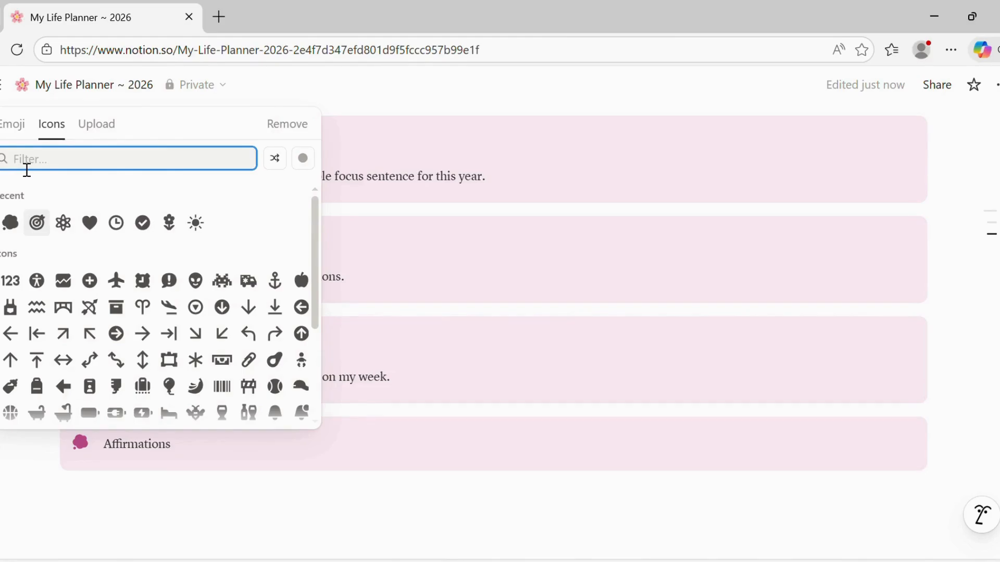
{"action": "type", "text": "happ"}
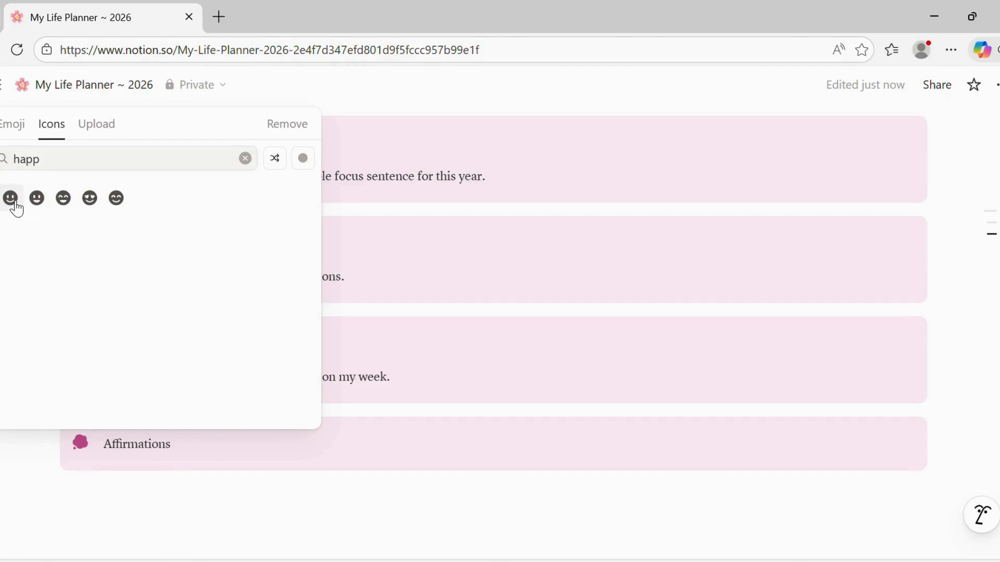
{"action": "mouse_move", "coordinate": [12, 204]}
{"action": "left_click", "coordinate": [94, 257]}
Step: Add the line "Create calm, realistic affirmations for someone rebuilding their life." under the Affirmations title
{"action": "left_click", "coordinate": [190, 454]}
{"action": "key", "text": "Return"}
{"action": "type", "text": "Create ca"}
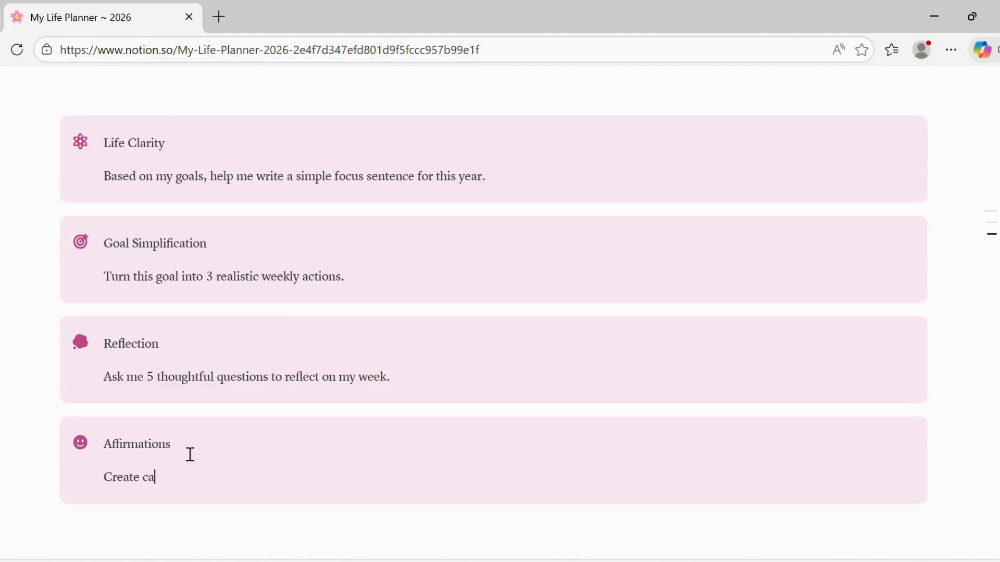
{"action": "type", "text": "lm, realistic affirmat"}
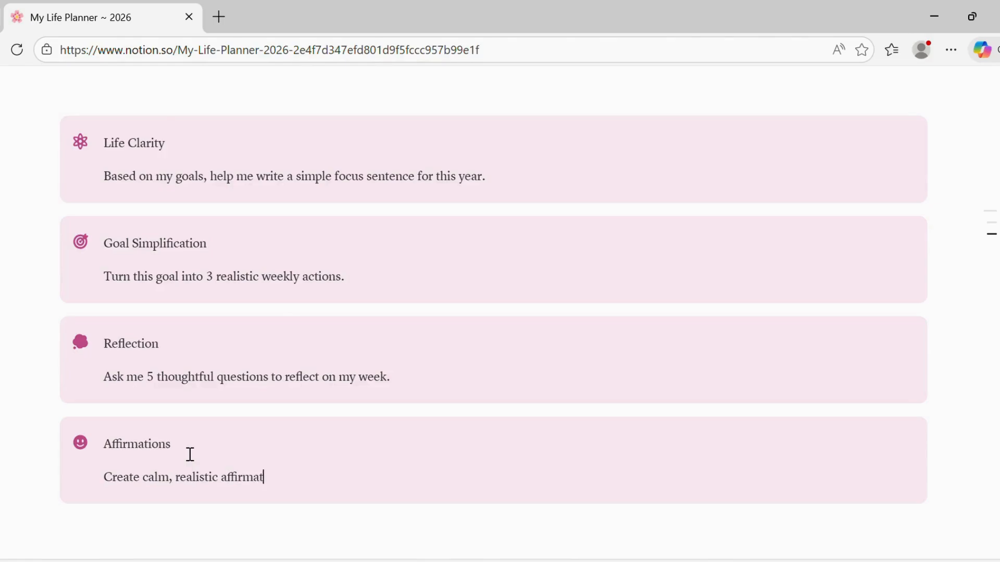
{"action": "type", "text": "ions for someone rebuilding t"}
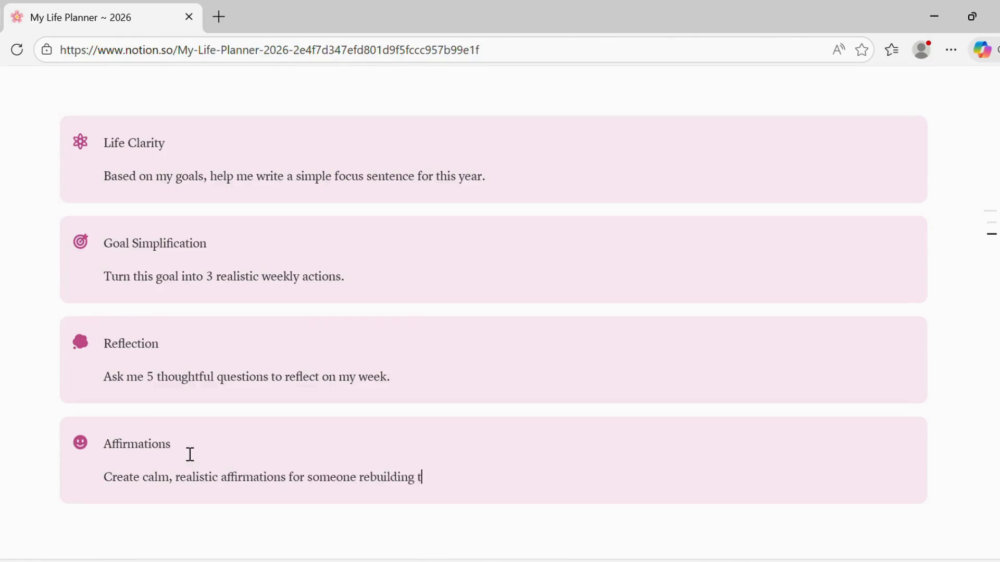
{"action": "type", "text": "heir life."}
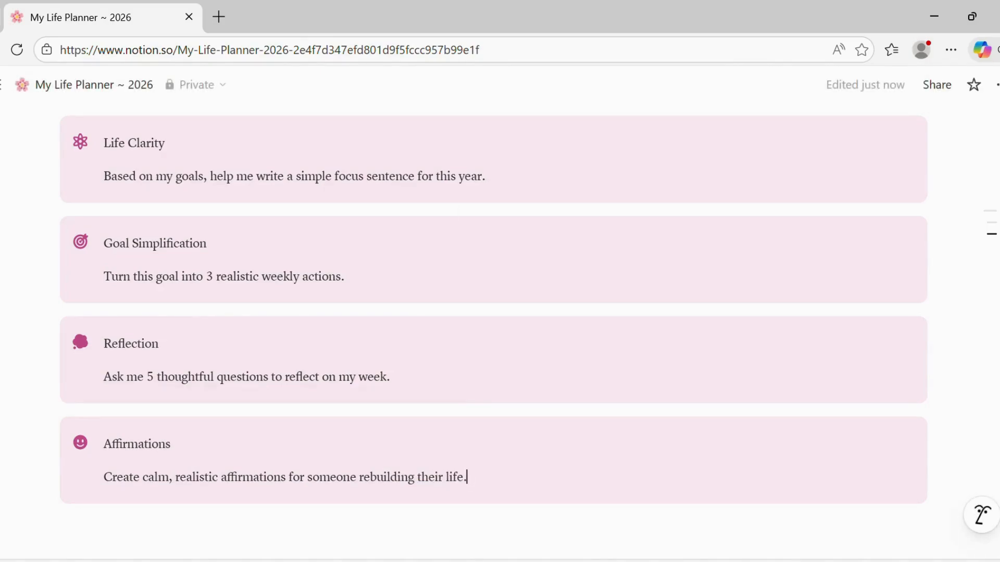
Step: Insert a divider below the Affirmations callout
{"action": "scroll", "coordinate": [500, 312], "scroll_direction": "up", "scroll_amount": 15}
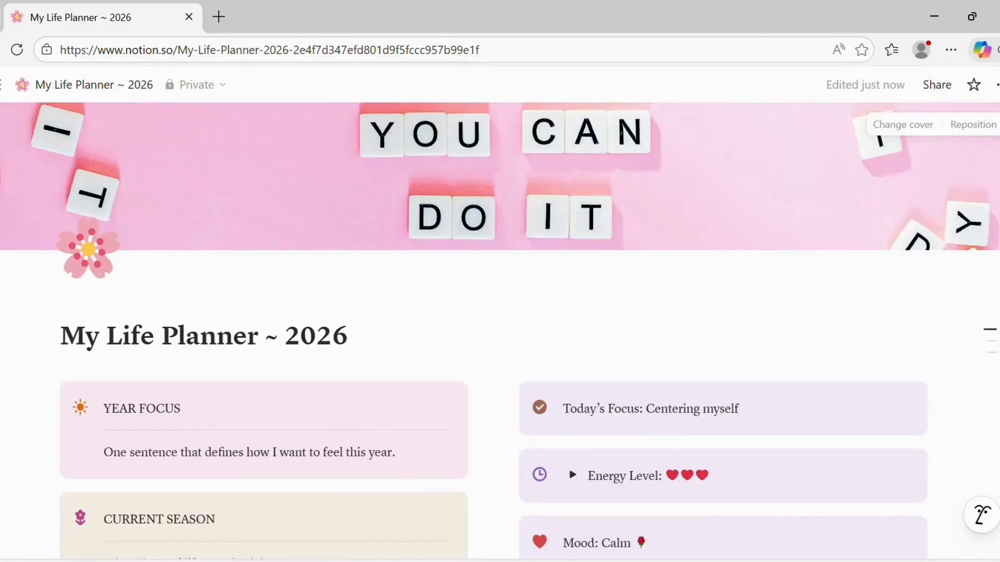
{"action": "mouse_move", "coordinate": [3, 346]}
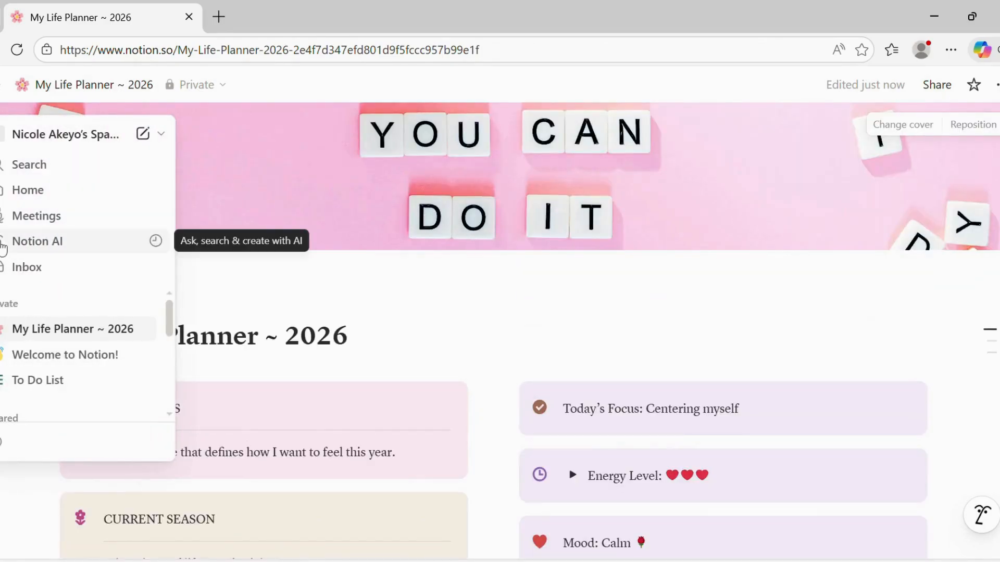
{"action": "scroll", "coordinate": [499, 333], "scroll_direction": "down", "scroll_amount": 15}
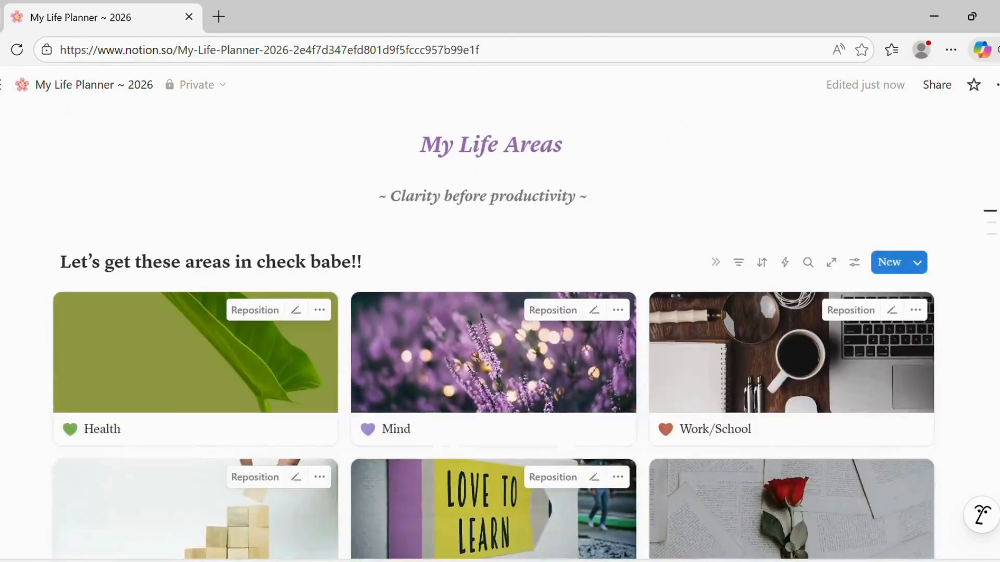
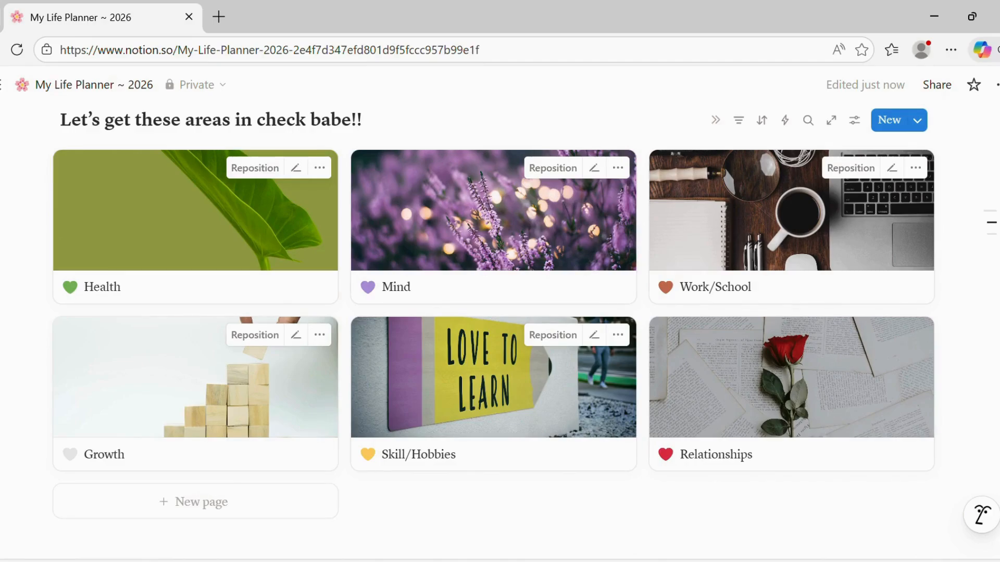
{"action": "scroll", "coordinate": [494, 312], "scroll_direction": "down", "scroll_amount": 15}
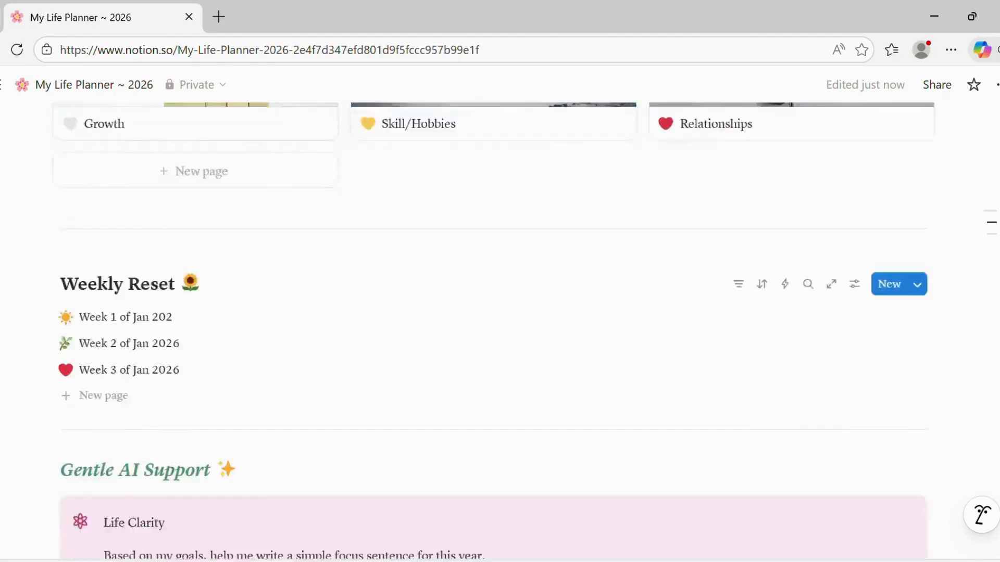
{"action": "left_click", "coordinate": [135, 426]}
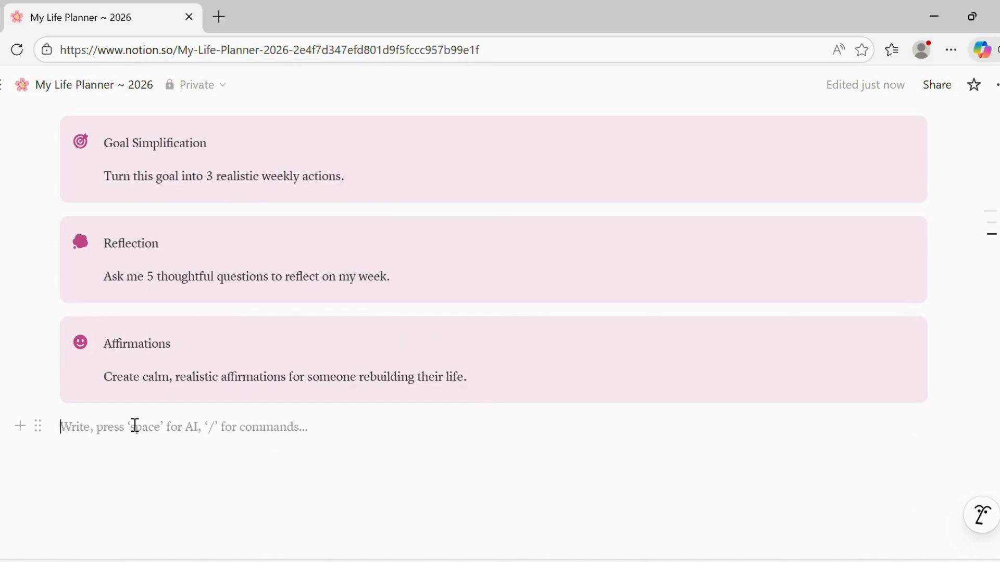
{"action": "type", "text": "-0--"}
{"action": "key", "text": "BackSpace"}
{"action": "key", "text": "BackSpace"}
{"action": "key", "text": "BackSpace"}
{"action": "type", "text": "---"}
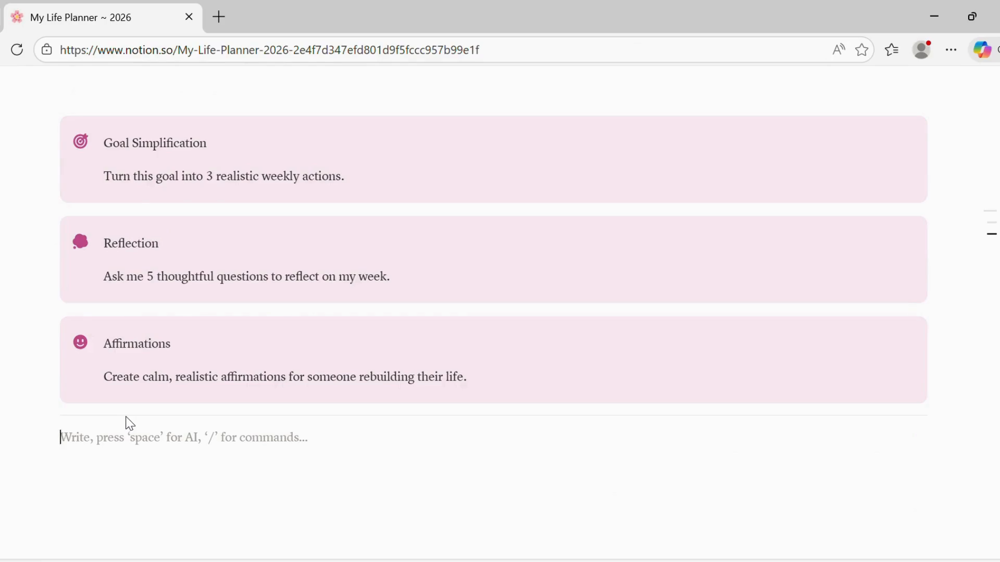
Step: Add the line "Life Notes/ Lessons Learnt Along the Way" below the new divider
{"action": "type", "text": "Life Notes"}
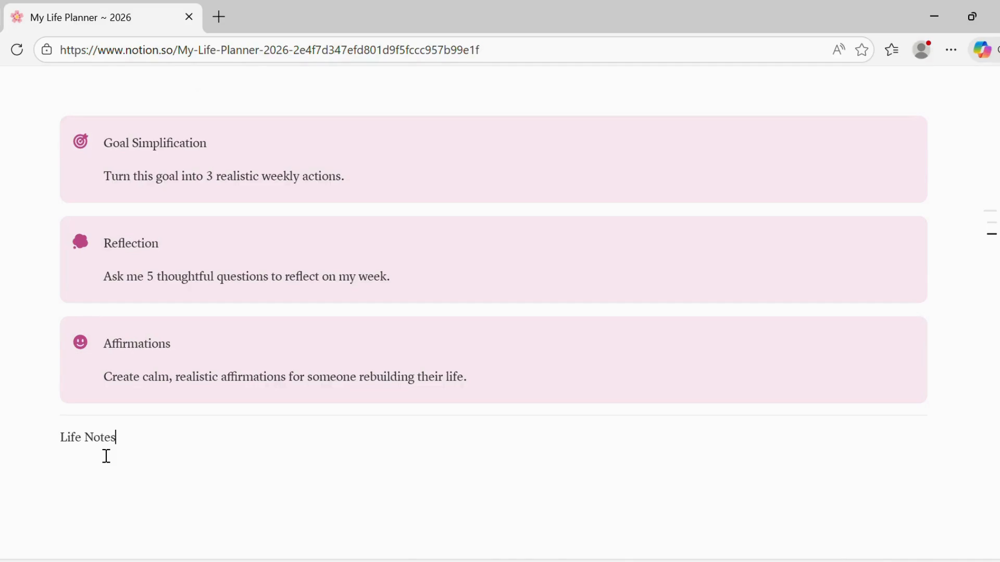
{"action": "type", "text": "/ Lessons Learnt Along"}
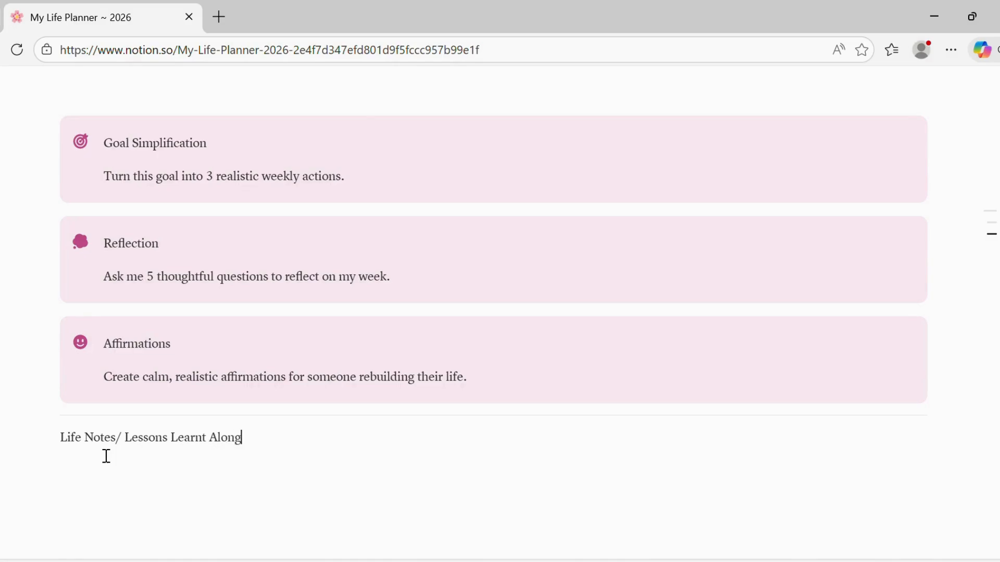
{"action": "type", "text": " the Wat"}
{"action": "key", "text": "BackSpace"}
{"action": "type", "text": "y"}
Step: Make the "Life Notes/ Lessons Learnt Along the Way" line bold and turn it into a Heading 2
{"action": "left_click_drag", "start_coordinate": [308, 445], "coordinate": [60, 457]}
{"action": "left_click", "coordinate": [358, 405]}
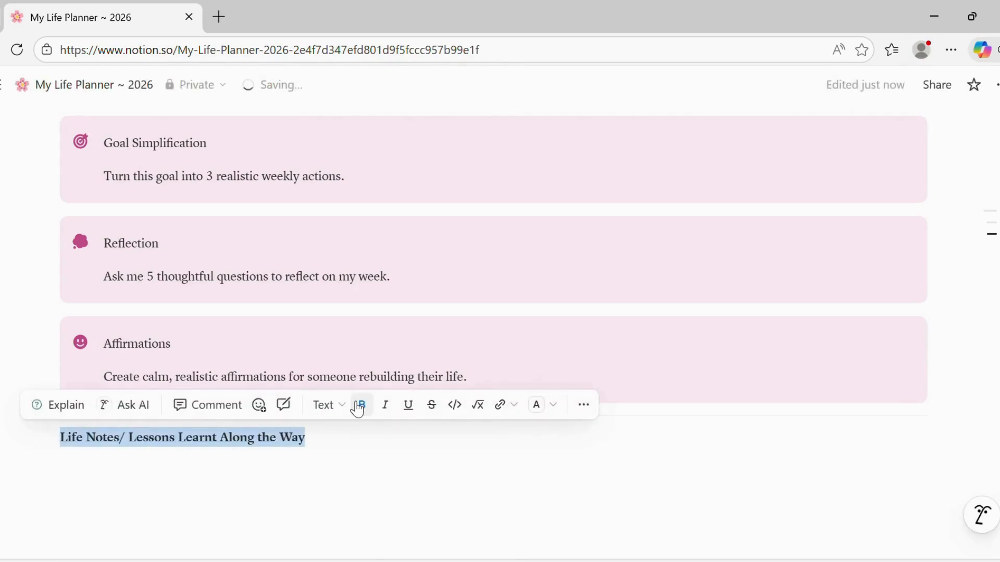
{"action": "left_click", "coordinate": [323, 405]}
{"action": "left_click", "coordinate": [404, 299]}
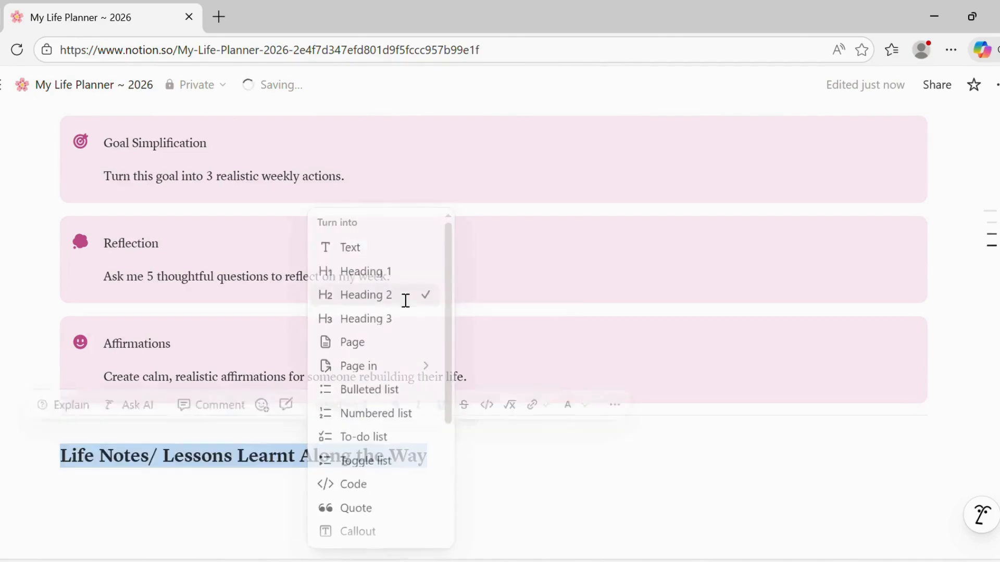
{"action": "left_click_drag", "start_coordinate": [476, 460], "coordinate": [60, 455]}
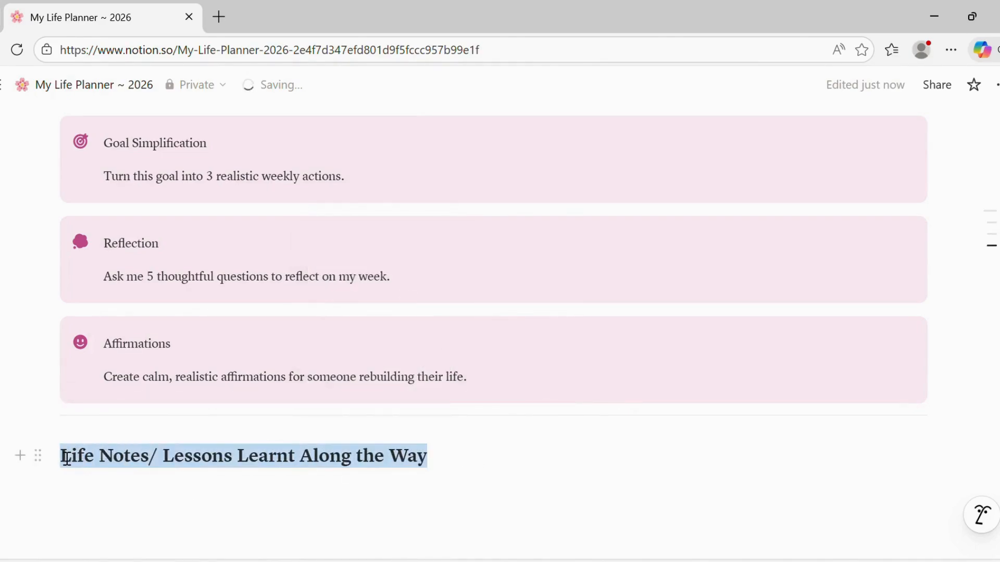
{"action": "left_click", "coordinate": [540, 496]}
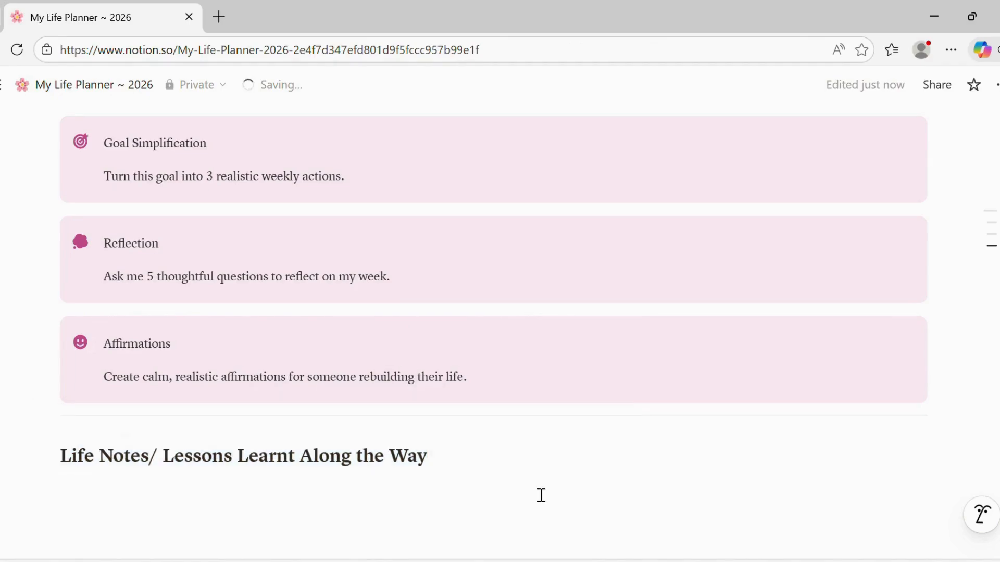
Step: Colour the Life Notes heading's text red and add a yellow smiling face emoji at its end
{"action": "left_click_drag", "start_coordinate": [459, 453], "coordinate": [34, 458]}
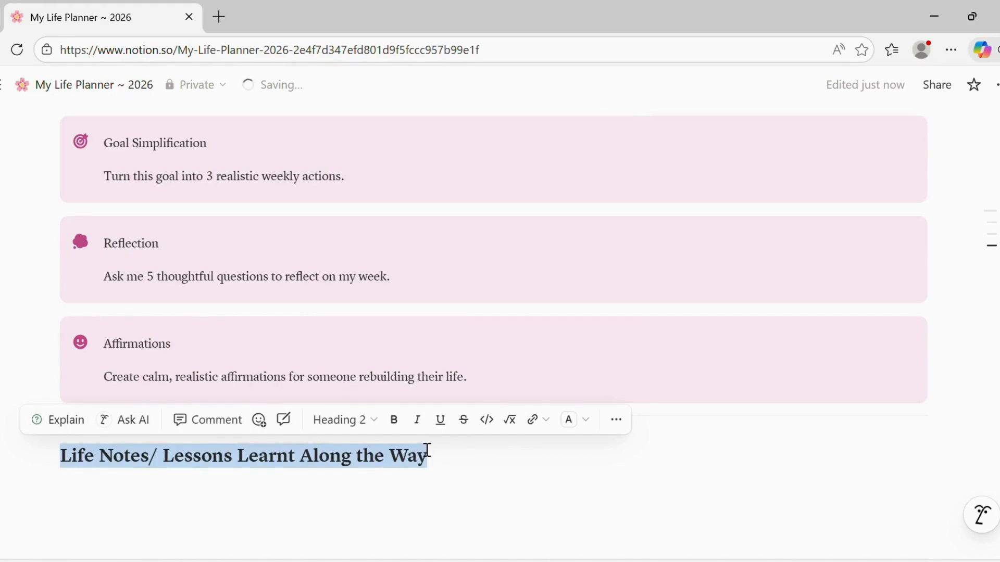
{"action": "left_click", "coordinate": [586, 423]}
{"action": "left_click", "coordinate": [690, 300]}
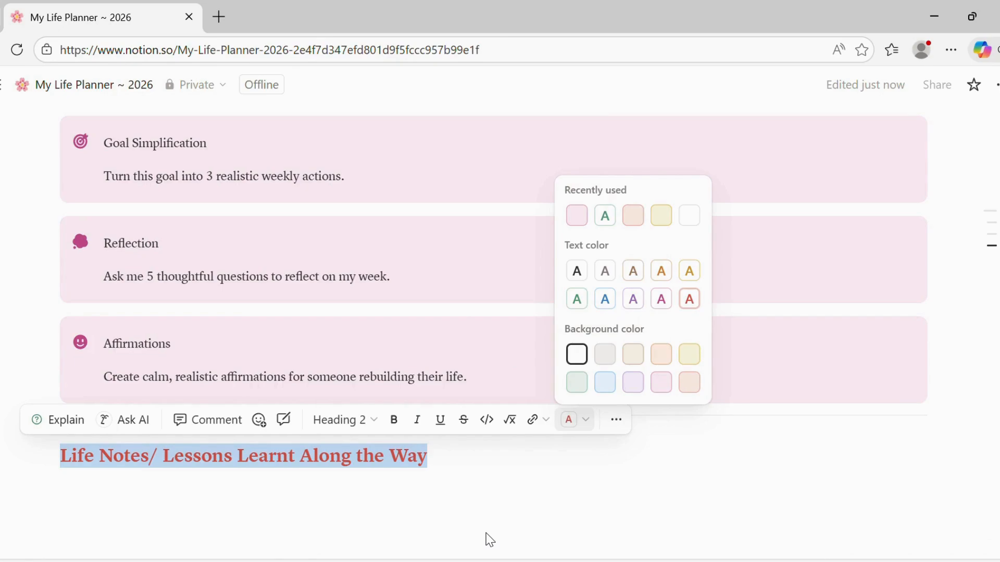
{"action": "left_click", "coordinate": [443, 463]}
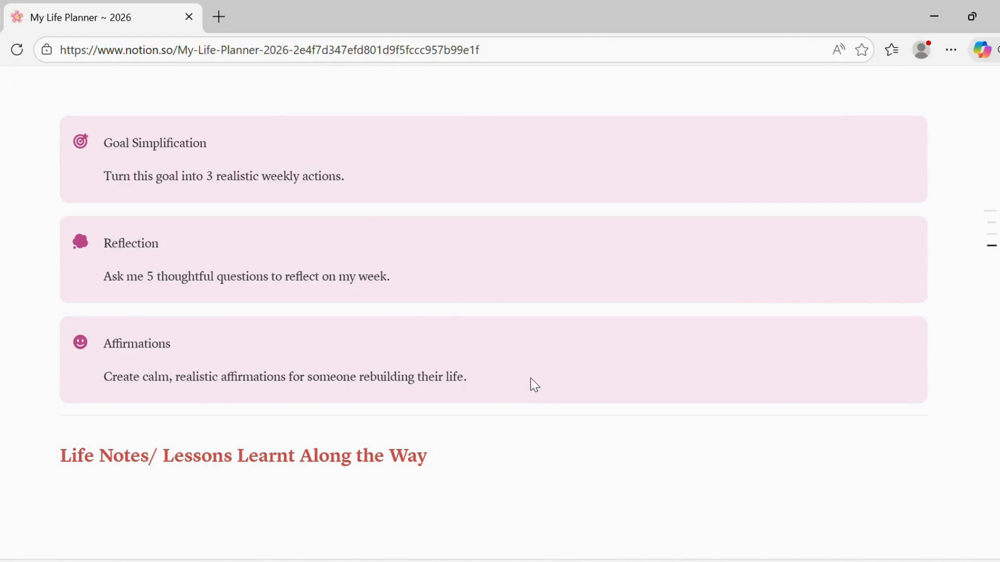
{"action": "left_click", "coordinate": [555, 292]}
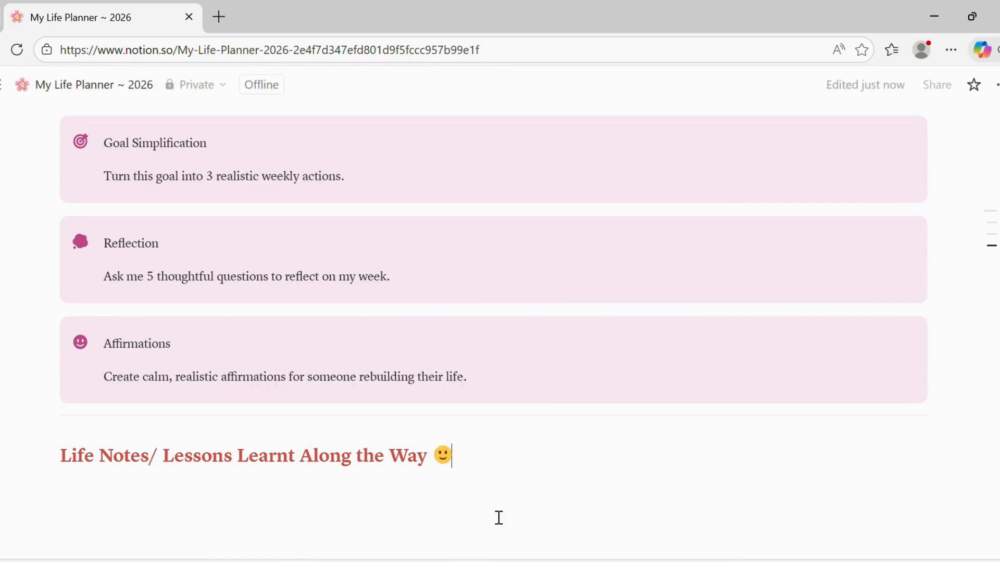
Step: Add the line "A space for thoughts, ideas, memories, and everything in between." under the Life Notes heading
{"action": "key", "text": "Return"}
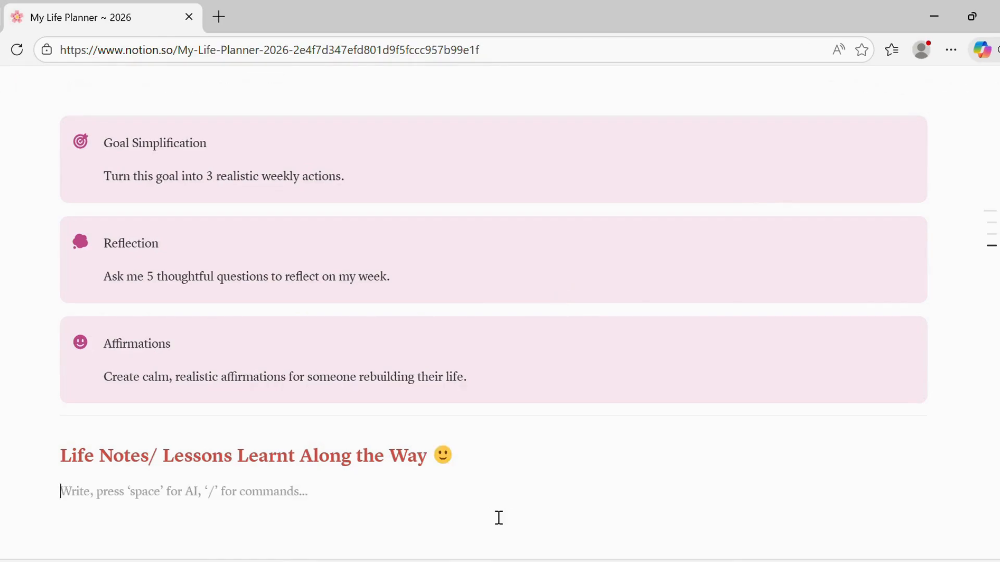
{"action": "type", "text": "A"}
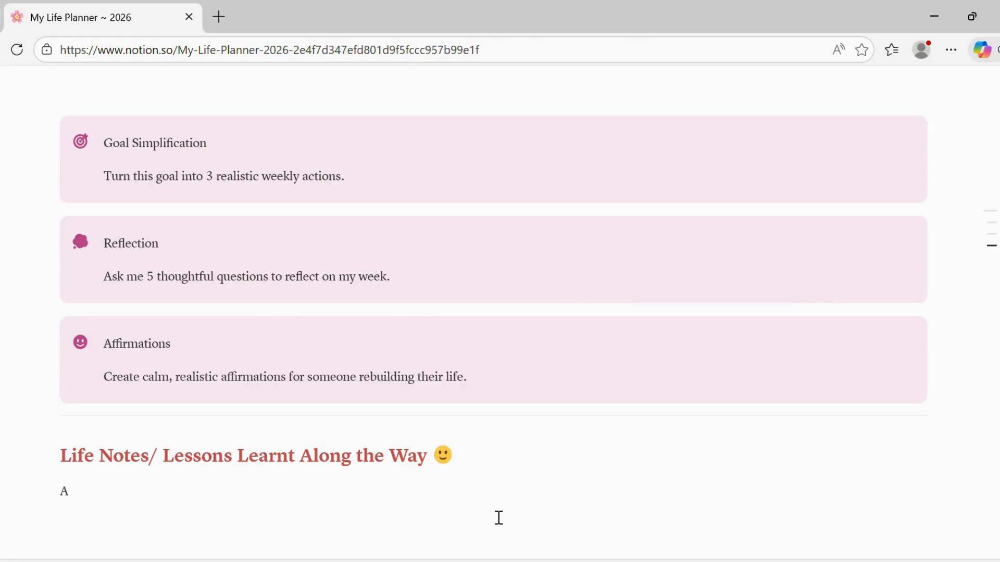
{"action": "type", "text": " space for thoughts, "}
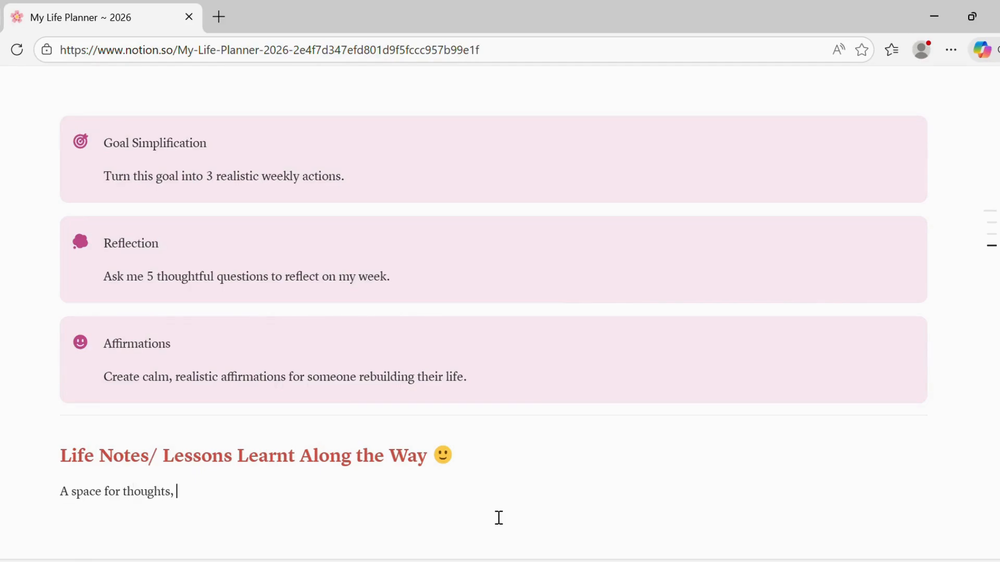
{"action": "type", "text": "ideas"}
{"action": "key", "text": "BackSpace"}
{"action": "type", "text": ", memories, and everythin"}
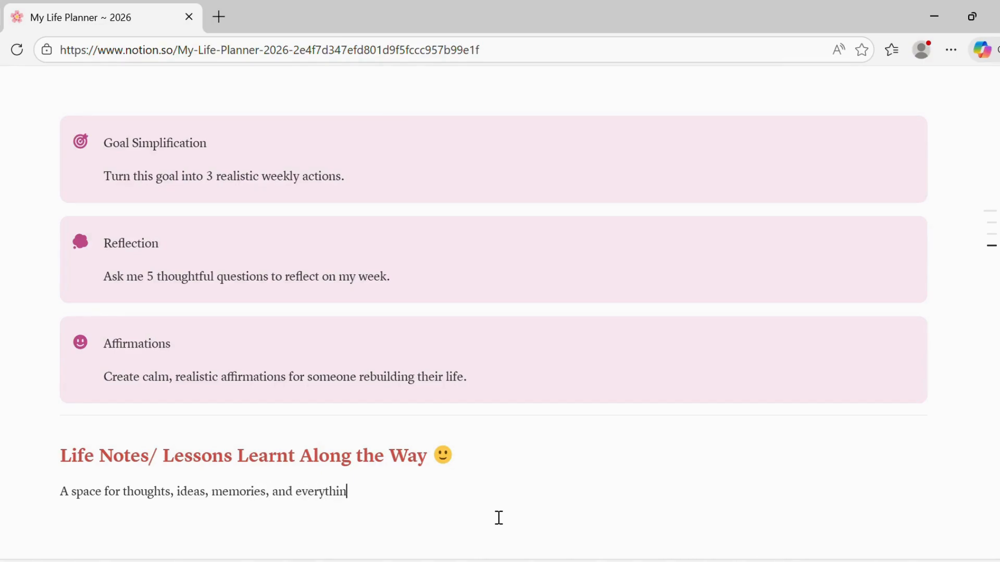
{"action": "type", "text": "g in between."}
Step: Italicize the description line under the Life Notes heading and start an empty line below it
{"action": "left_click_drag", "start_coordinate": [442, 509], "coordinate": [58, 483]}
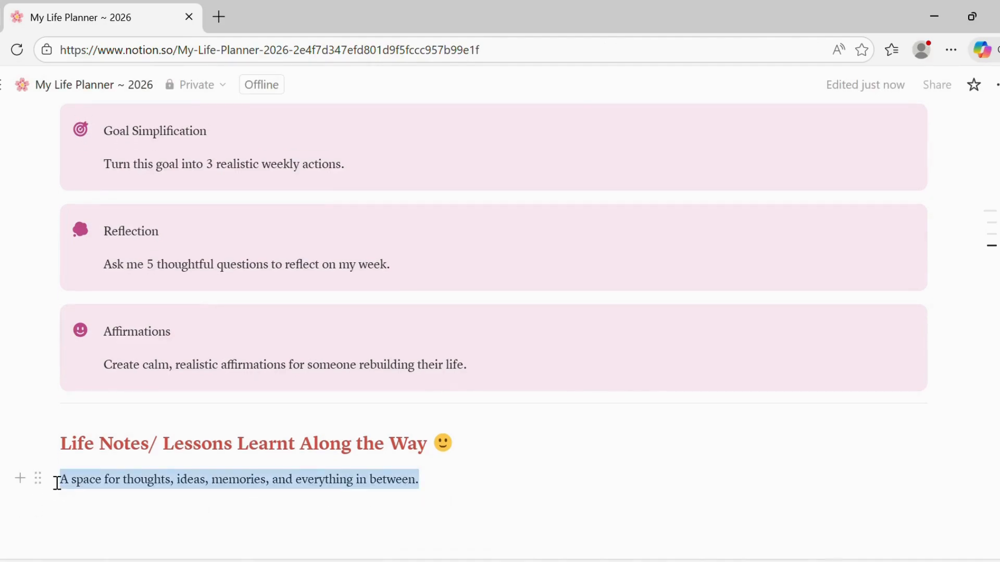
{"action": "left_click", "coordinate": [433, 446]}
{"action": "left_click", "coordinate": [493, 511]}
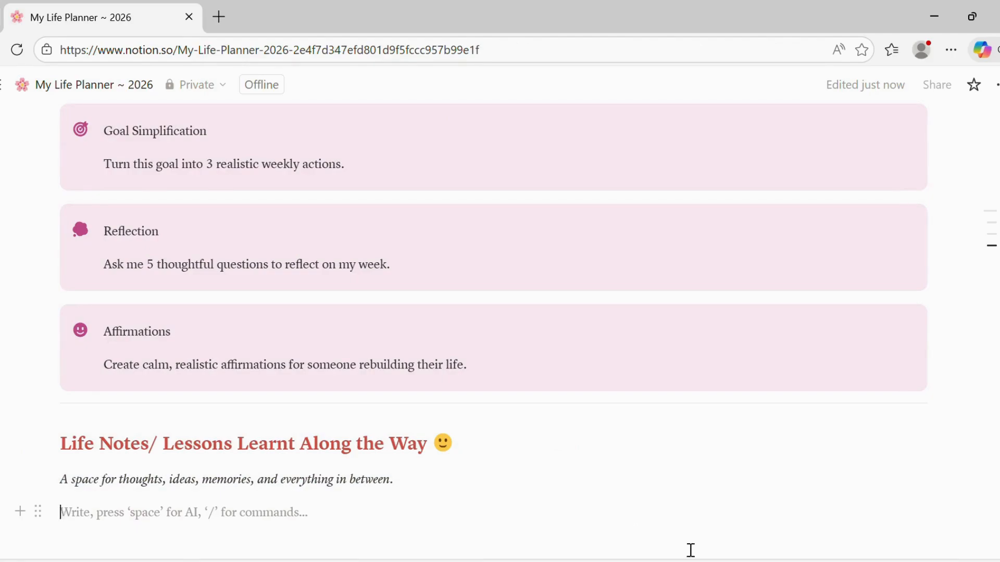
Step: Review the whole planner page, from the cover and focus callouts through My Life Areas and Weekly Reset to Life Notes
{"action": "scroll", "coordinate": [947, 479], "scroll_direction": "up", "scroll_amount": 20}
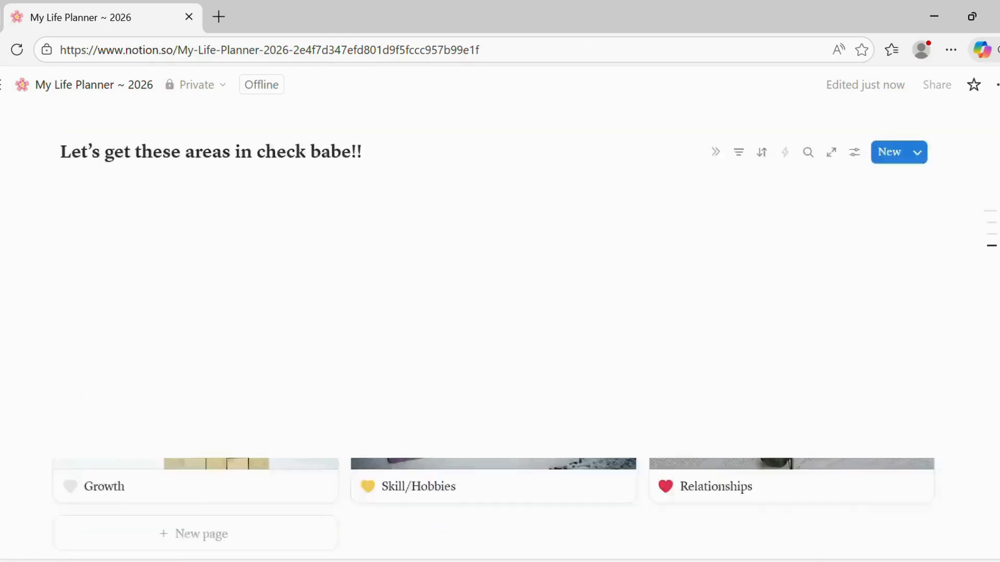
{"action": "scroll", "coordinate": [499, 333], "scroll_direction": "down", "scroll_amount": 15}
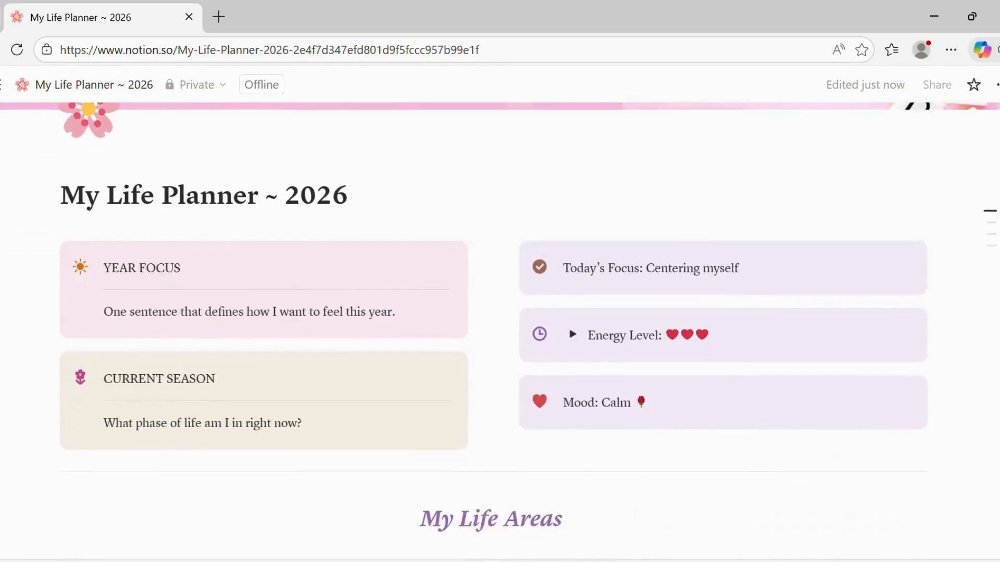
{"action": "scroll", "coordinate": [500, 333], "scroll_direction": "down", "scroll_amount": 5}
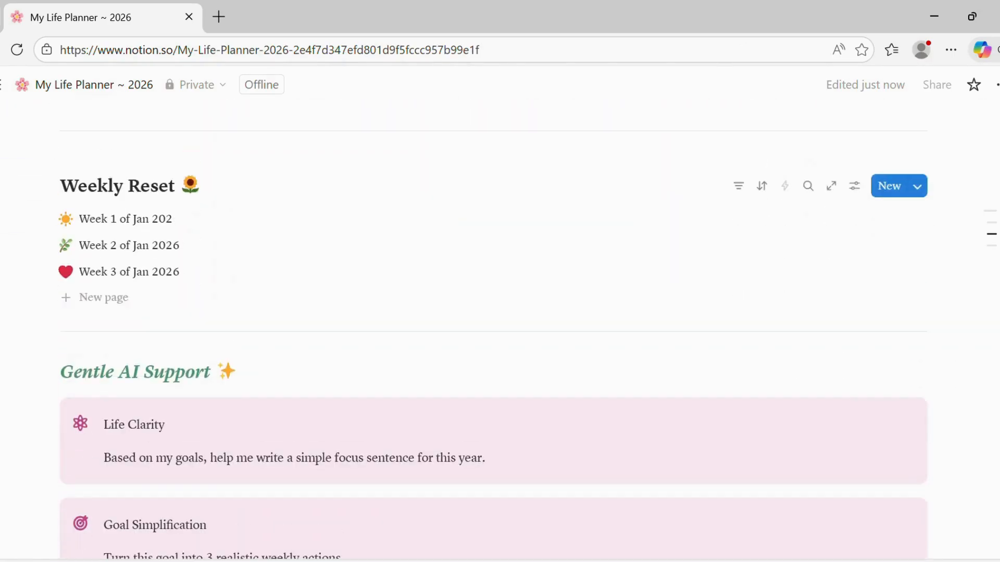
{"action": "scroll", "coordinate": [500, 334], "scroll_direction": "down", "scroll_amount": 10}
{"action": "scroll", "coordinate": [500, 333], "scroll_direction": "up", "scroll_amount": 20}
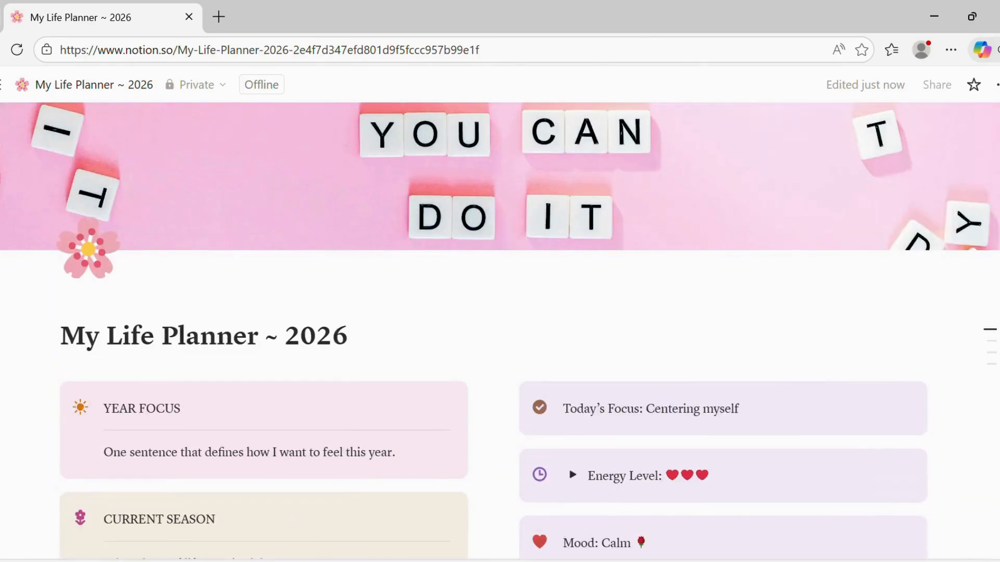
{"action": "scroll", "coordinate": [500, 333], "scroll_direction": "down", "scroll_amount": 10}
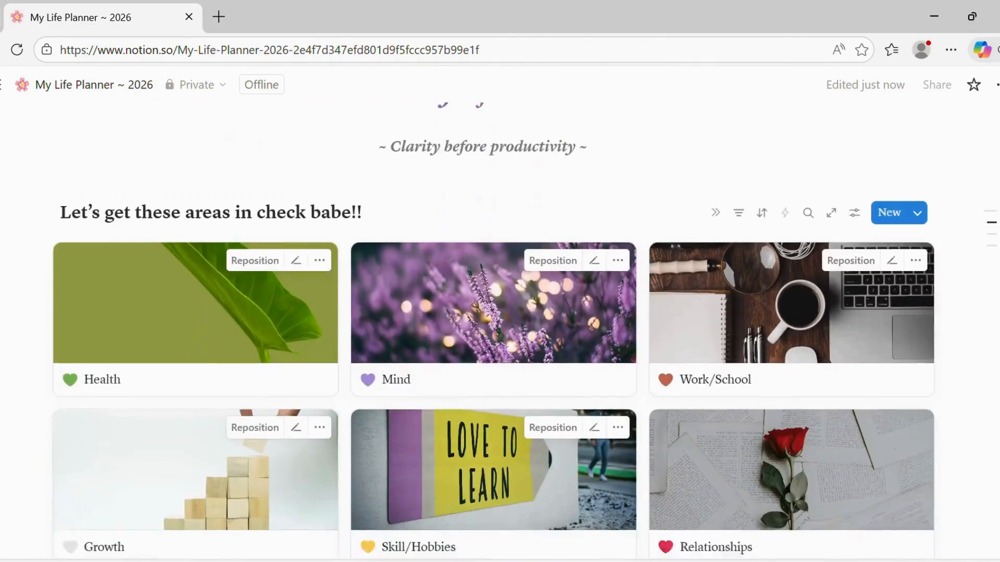
{"action": "scroll", "coordinate": [500, 333], "scroll_direction": "down", "scroll_amount": 13}
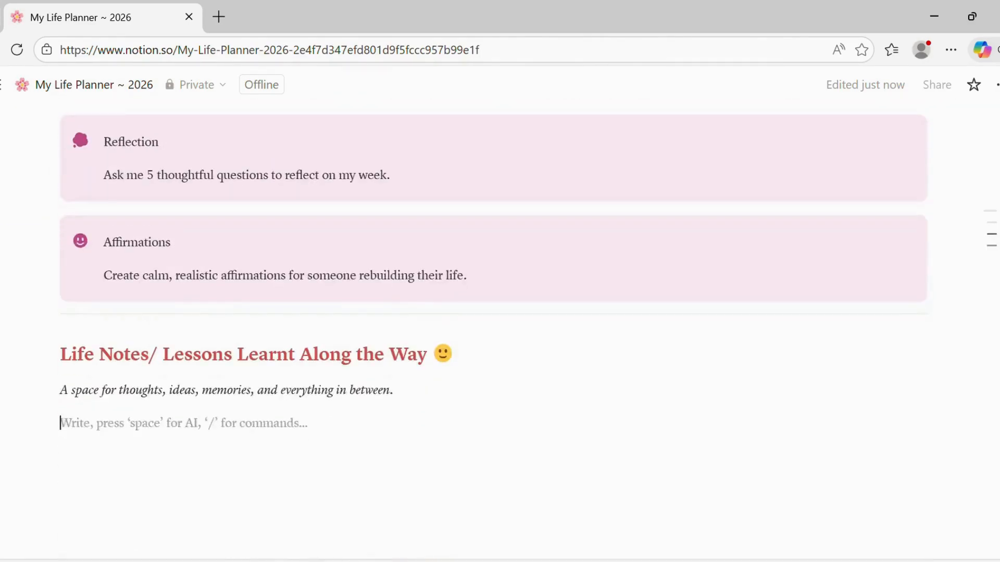
{"action": "scroll", "coordinate": [500, 334], "scroll_direction": "up", "scroll_amount": 4}
{"action": "scroll", "coordinate": [500, 333], "scroll_direction": "up", "scroll_amount": 15}
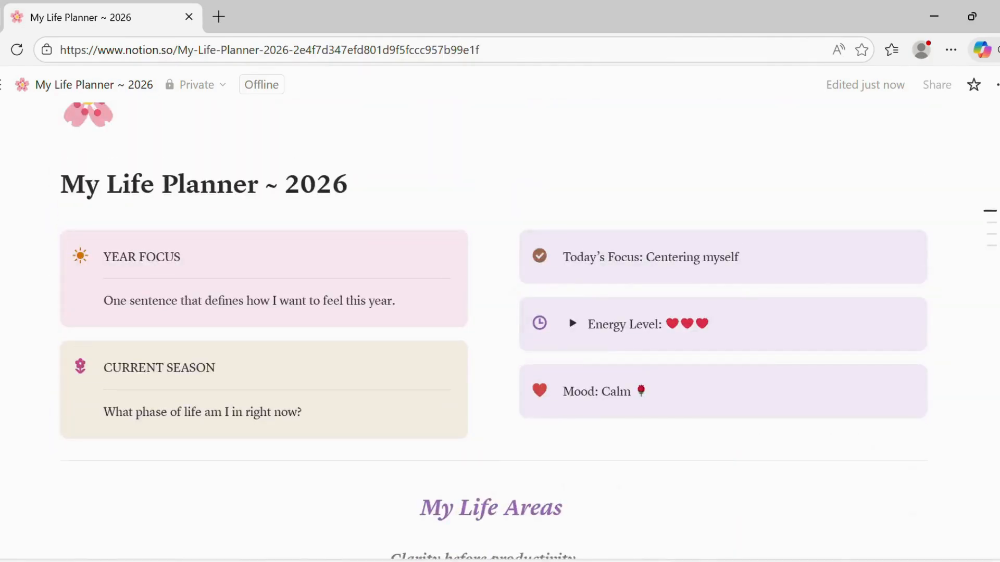
{"action": "scroll", "coordinate": [500, 334], "scroll_direction": "up", "scroll_amount": 3}
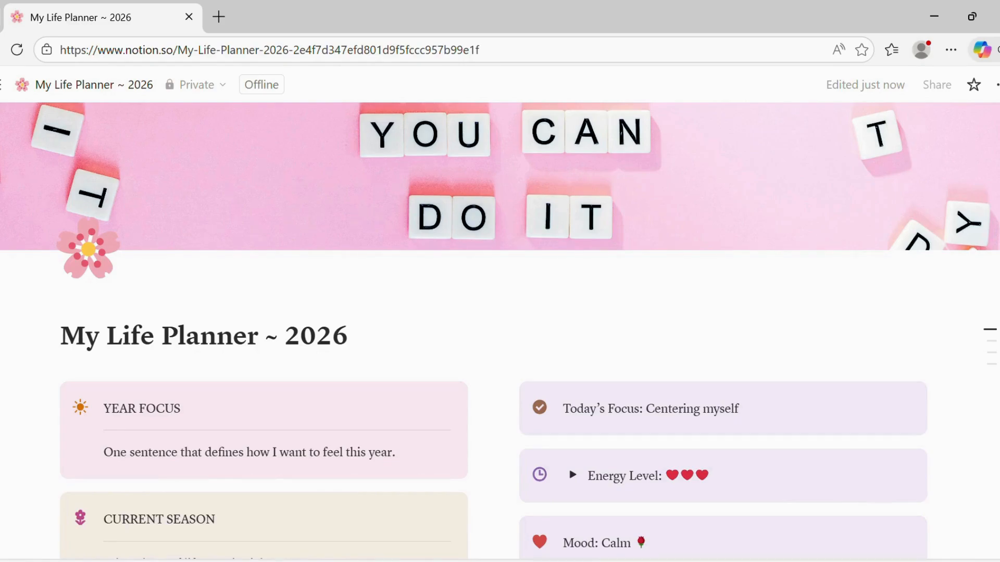
{"action": "scroll", "coordinate": [500, 322], "scroll_direction": "down", "scroll_amount": 3}
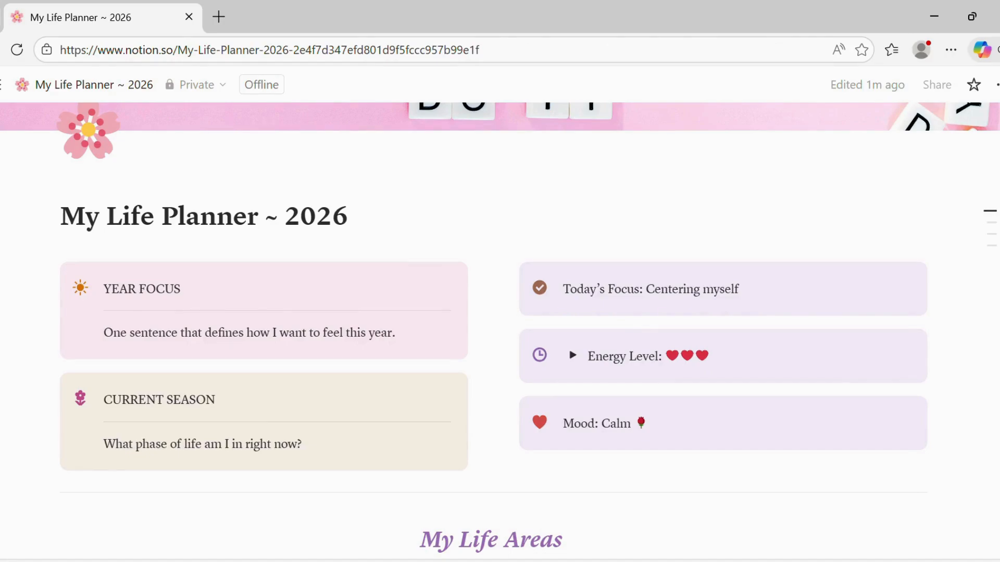
{"action": "scroll", "coordinate": [493, 333], "scroll_direction": "down", "scroll_amount": 15}
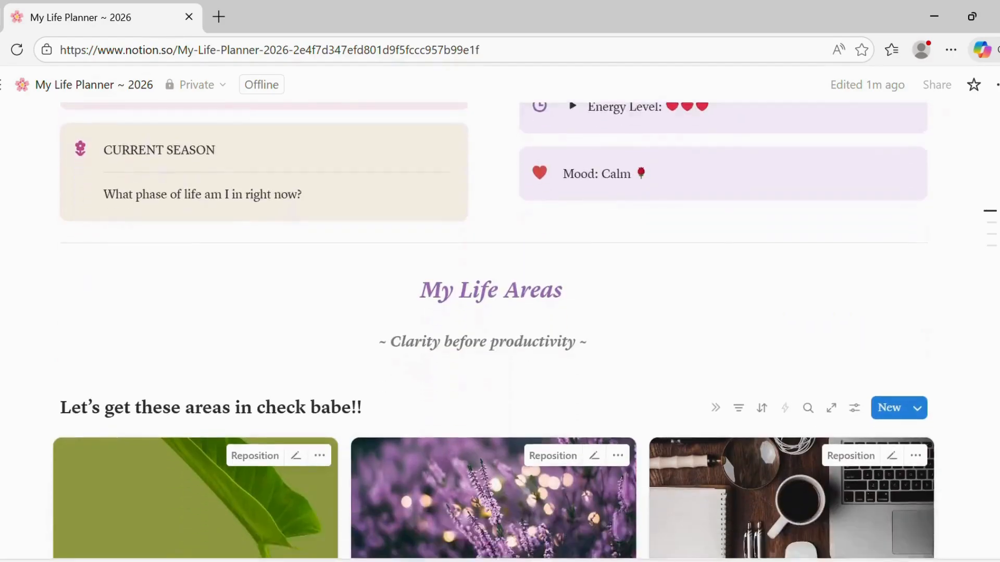
{"action": "scroll", "coordinate": [493, 333], "scroll_direction": "down", "scroll_amount": 1}
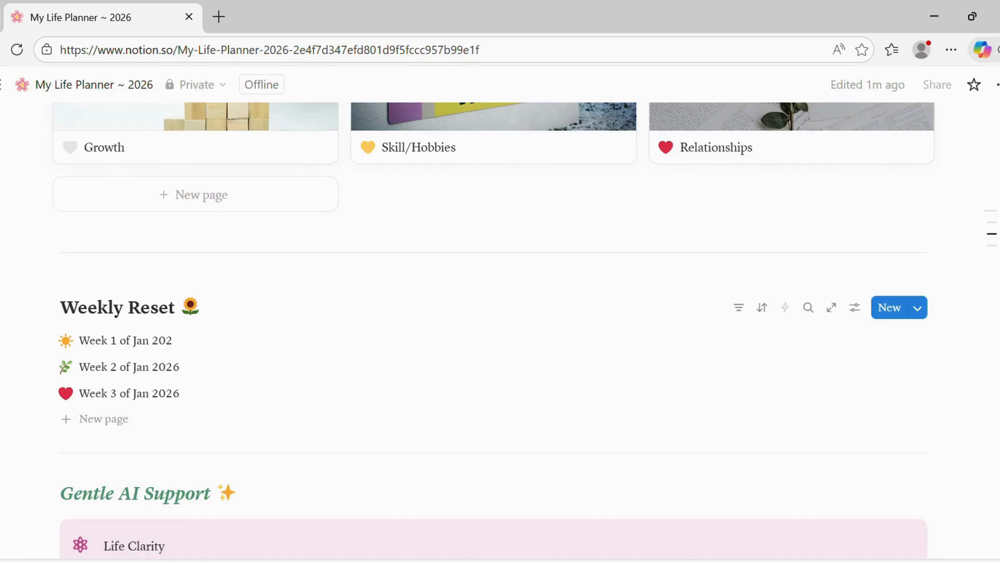
{"action": "scroll", "coordinate": [494, 333], "scroll_direction": "up", "scroll_amount": 6}
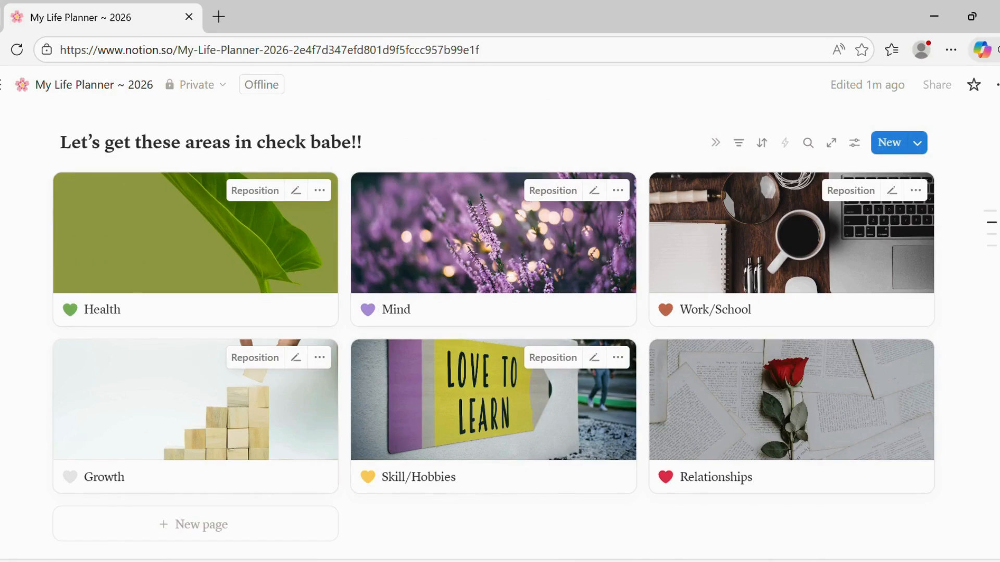
Step: Check the planner's layout again, comparing the focus callouts, life areas gallery, Weekly Reset list, Gentle AI Support callouts and Life Notes section
{"action": "scroll", "coordinate": [500, 312], "scroll_direction": "down", "scroll_amount": 15}
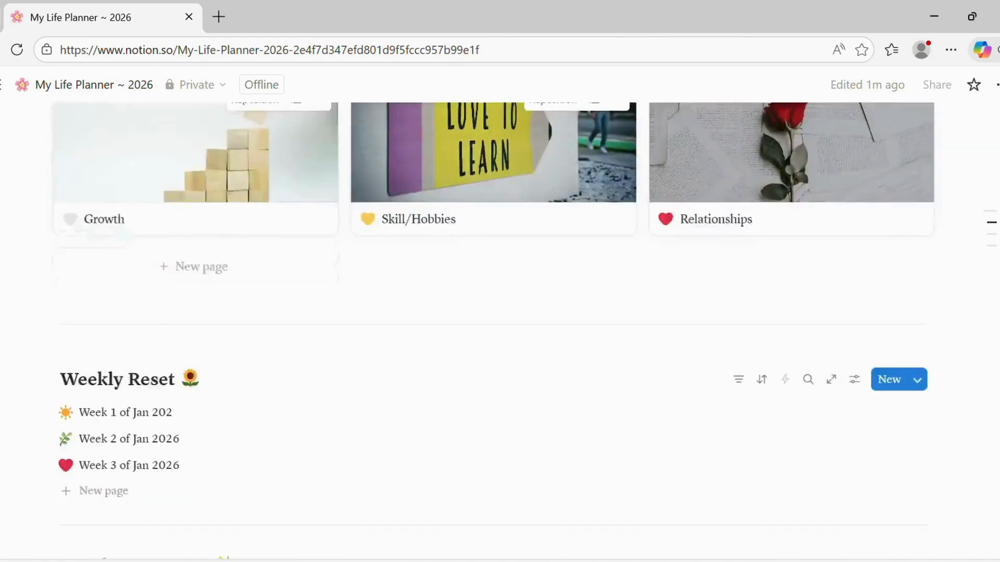
{"action": "scroll", "coordinate": [500, 313], "scroll_direction": "down", "scroll_amount": 3}
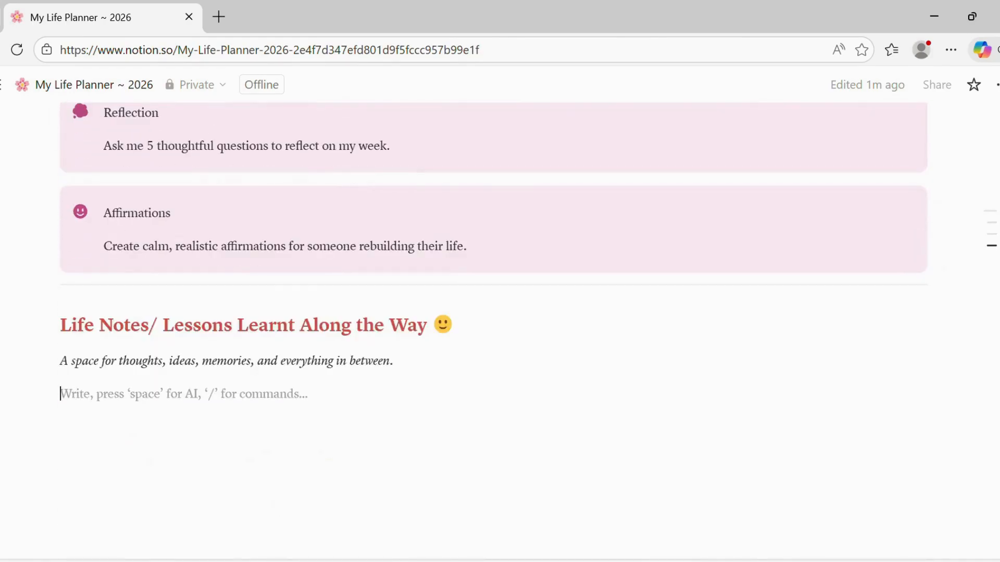
{"action": "scroll", "coordinate": [499, 312], "scroll_direction": "up", "scroll_amount": 20}
{"action": "scroll", "coordinate": [500, 313], "scroll_direction": "down", "scroll_amount": 2}
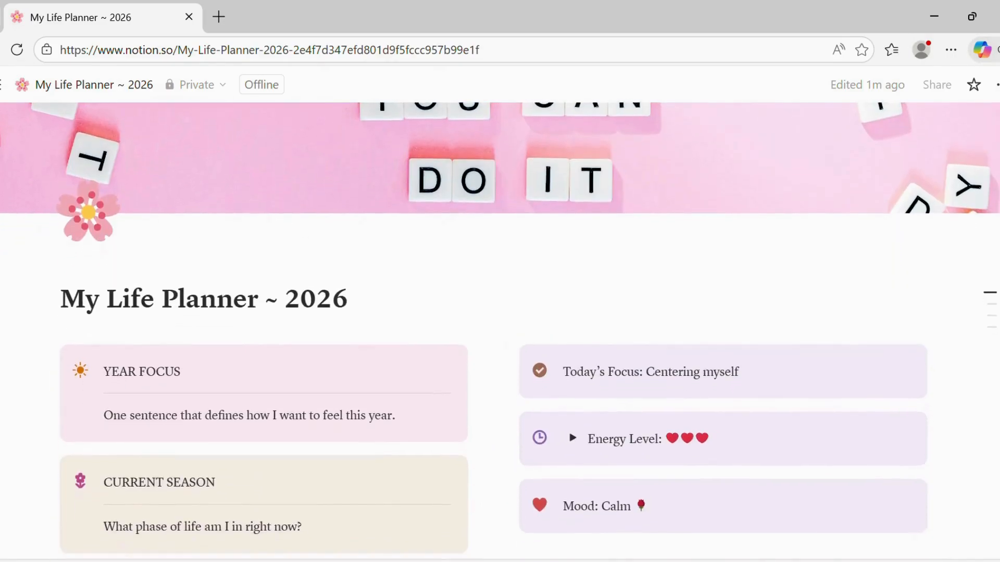
{"action": "scroll", "coordinate": [500, 312], "scroll_direction": "down", "scroll_amount": 10}
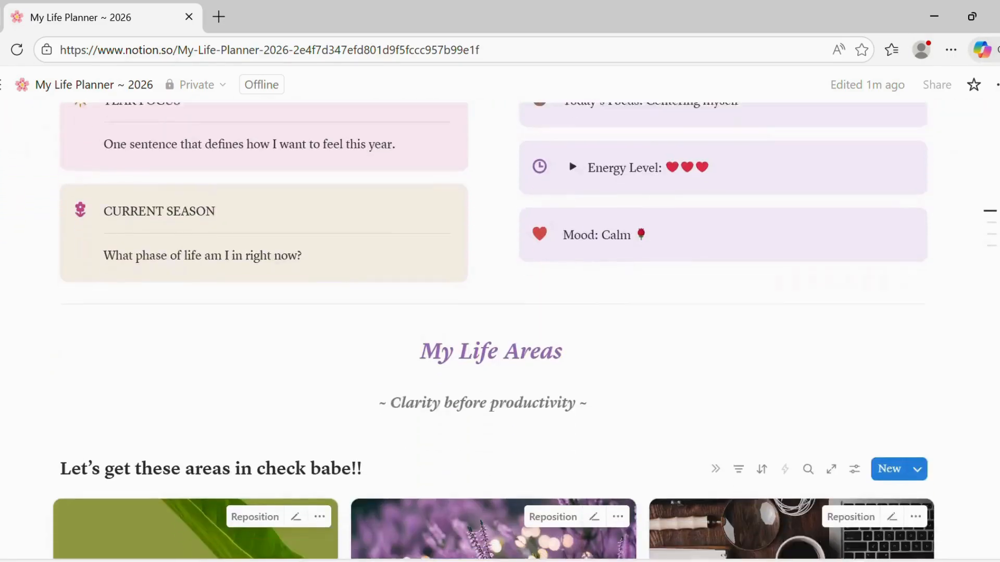
{"action": "scroll", "coordinate": [500, 312], "scroll_direction": "down", "scroll_amount": 8}
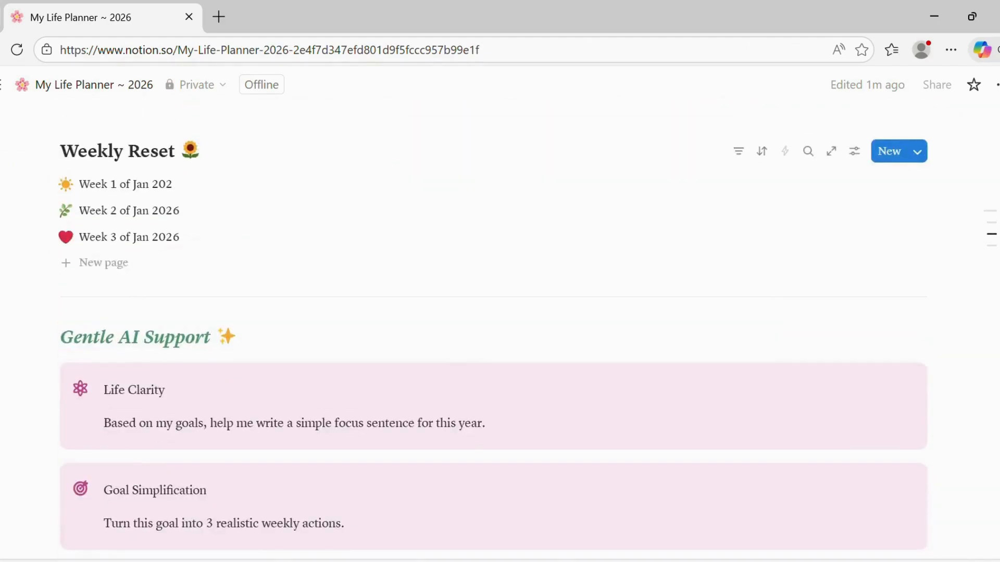
{"action": "scroll", "coordinate": [500, 313], "scroll_direction": "up", "scroll_amount": 7}
{"action": "scroll", "coordinate": [500, 312], "scroll_direction": "down", "scroll_amount": 10}
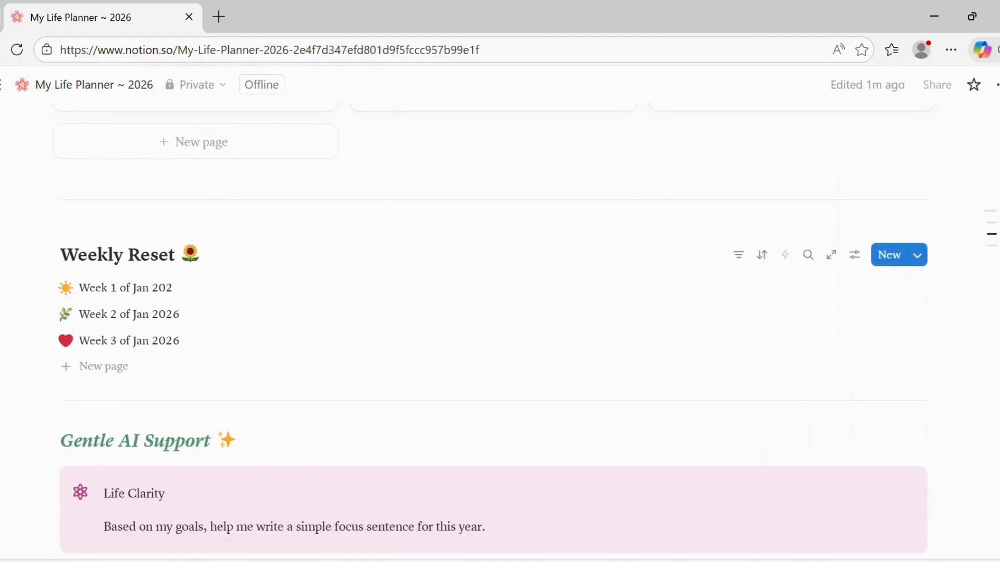
{"action": "scroll", "coordinate": [500, 313], "scroll_direction": "down", "scroll_amount": 5}
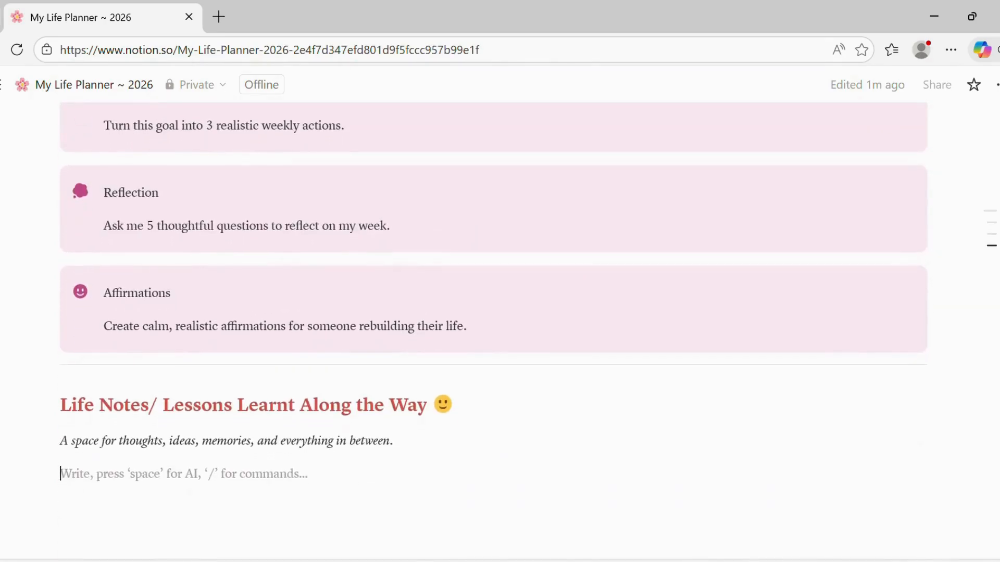
{"action": "scroll", "coordinate": [500, 312], "scroll_direction": "up", "scroll_amount": 10}
{"action": "scroll", "coordinate": [500, 312], "scroll_direction": "down", "scroll_amount": 2}
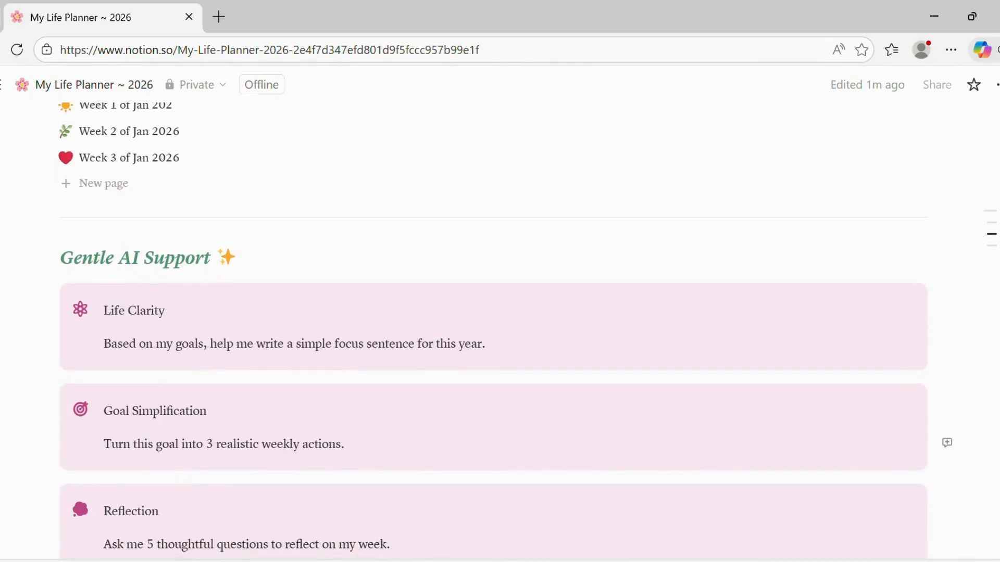
{"action": "scroll", "coordinate": [500, 313], "scroll_direction": "up", "scroll_amount": 1}
{"action": "scroll", "coordinate": [603, 468], "scroll_direction": "down", "scroll_amount": 5}
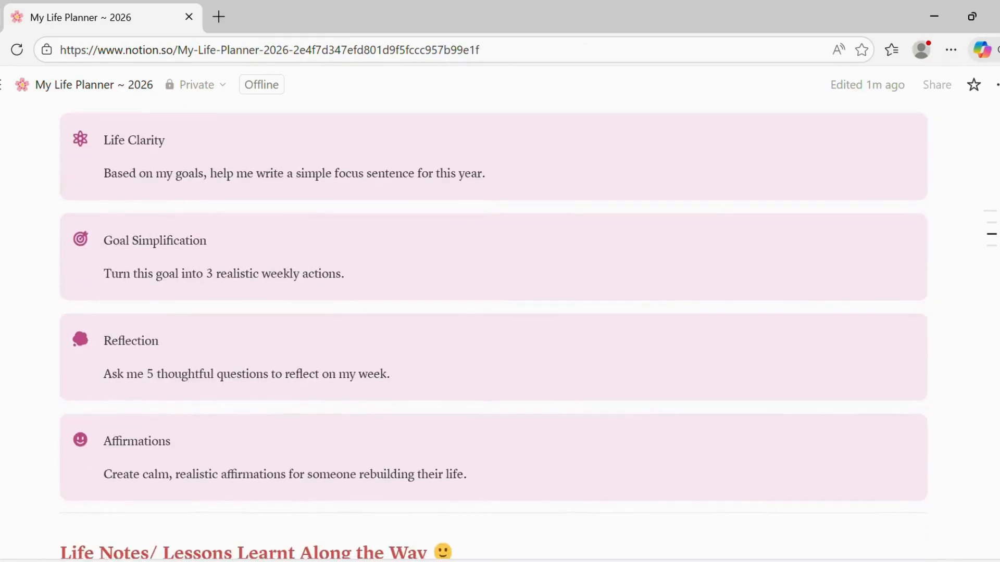
Step: Ask AI on the Affirmations callout's text, using "Create calm, realistic affirmations for someone rebuilding their life." as the prompt
{"action": "left_click_drag", "start_coordinate": [510, 428], "coordinate": [115, 449]}
{"action": "key", "text": "ctrl+c"}
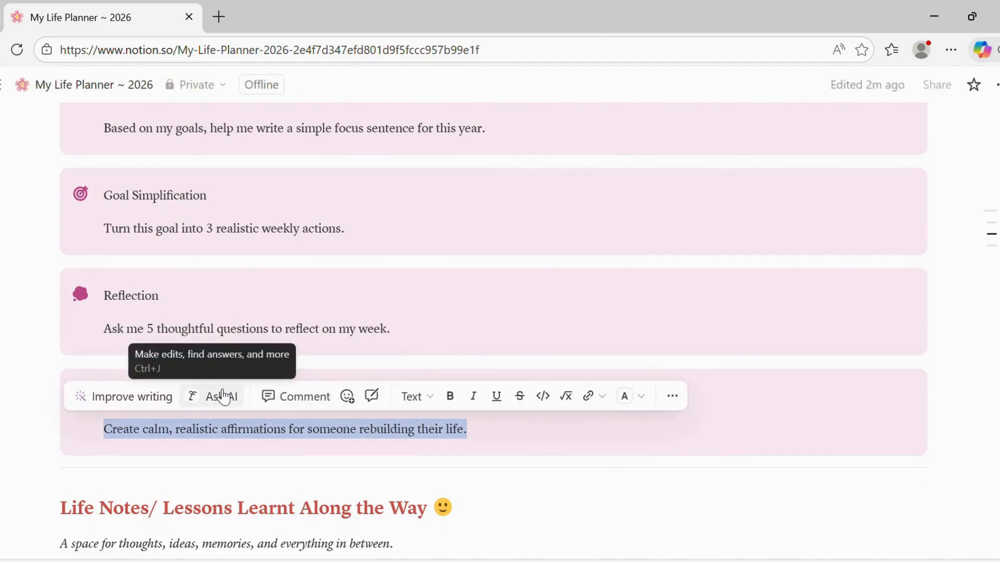
{"action": "left_click", "coordinate": [207, 397]}
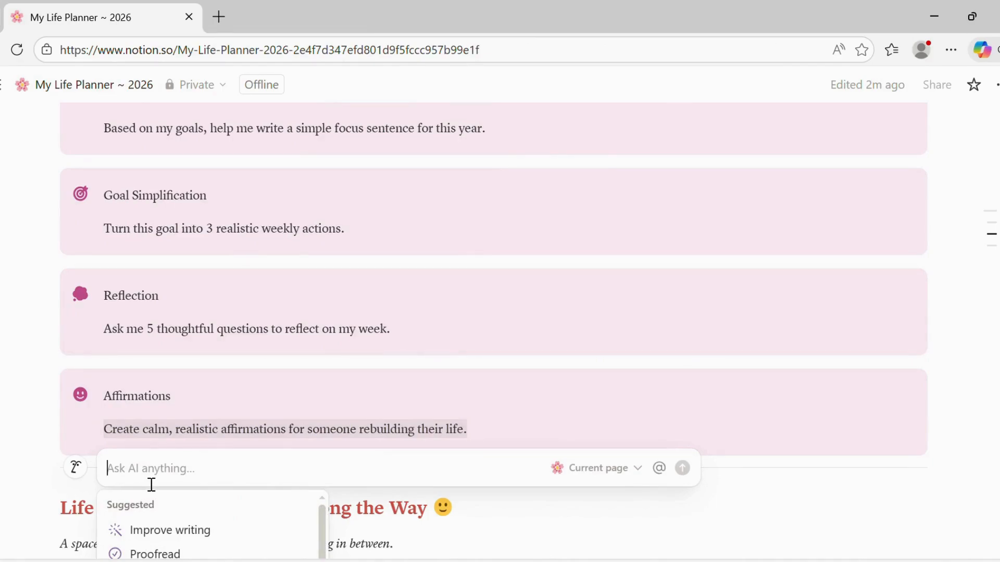
{"action": "key", "text": "ctrl+v"}
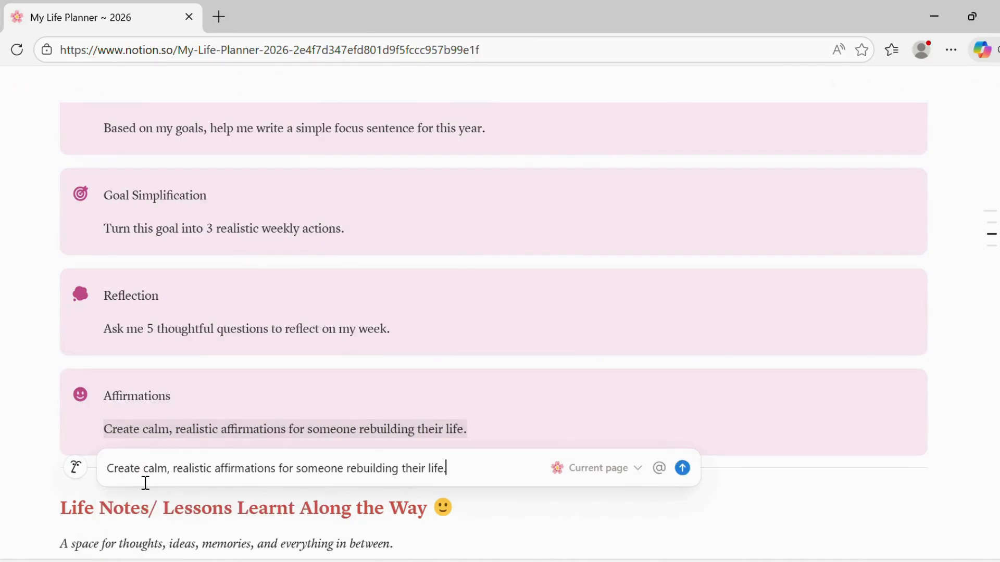
{"action": "key", "text": "Return"}
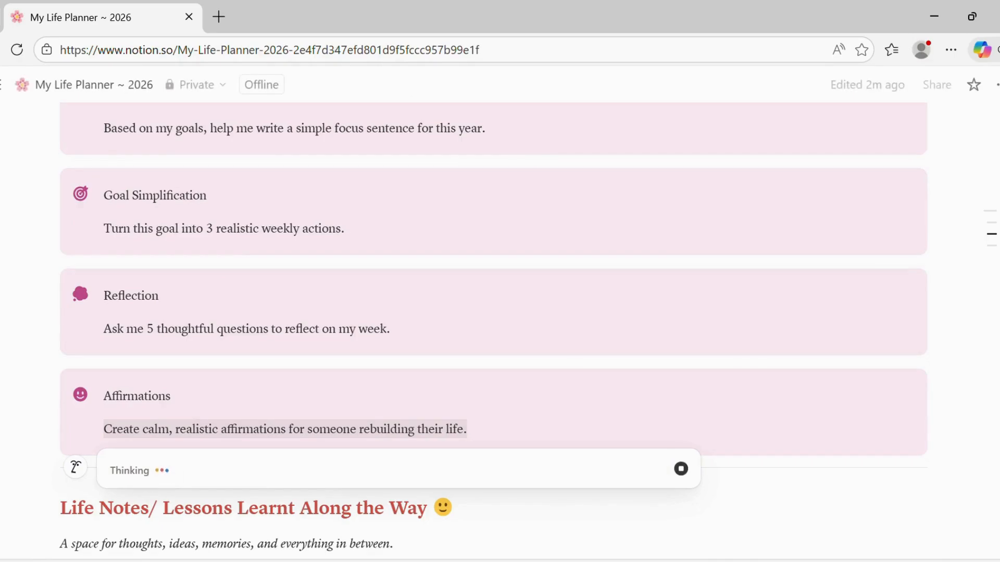
Step: Read through the AI-generated affirmations and discard them from the Affirmations callout
{"action": "scroll", "coordinate": [146, 483], "scroll_direction": "down", "scroll_amount": 3}
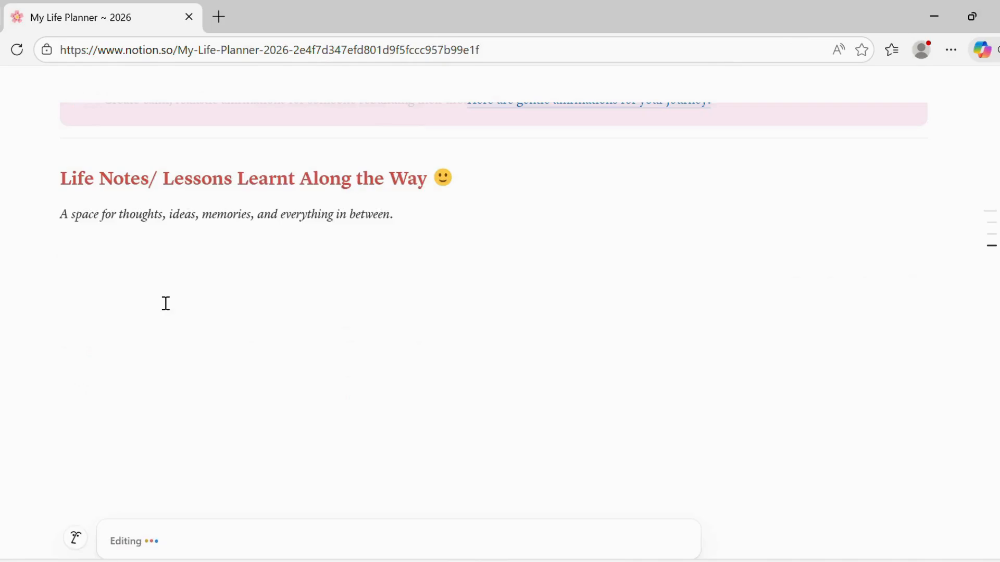
{"action": "scroll", "coordinate": [166, 304], "scroll_direction": "up", "scroll_amount": 3}
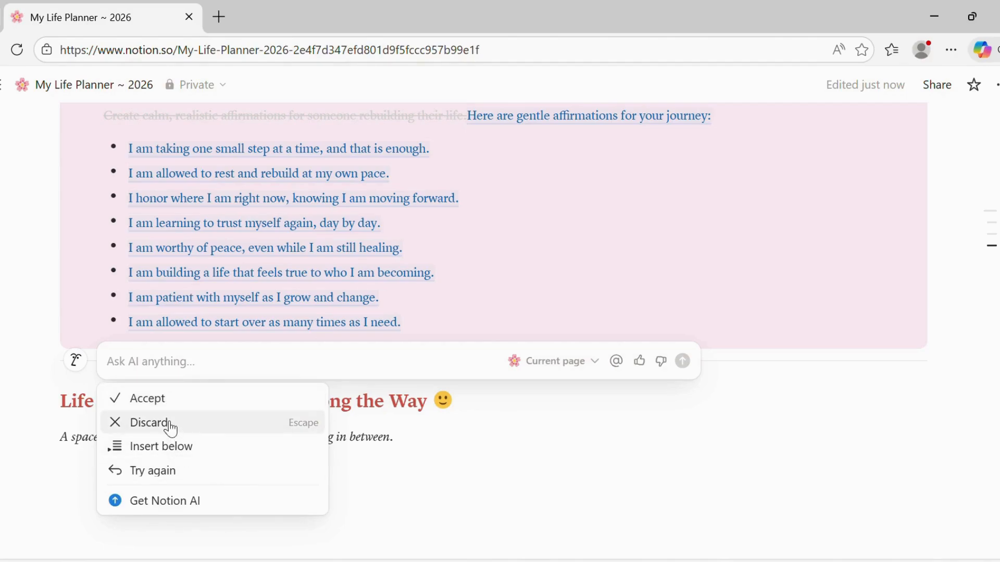
{"action": "left_click", "coordinate": [124, 433]}
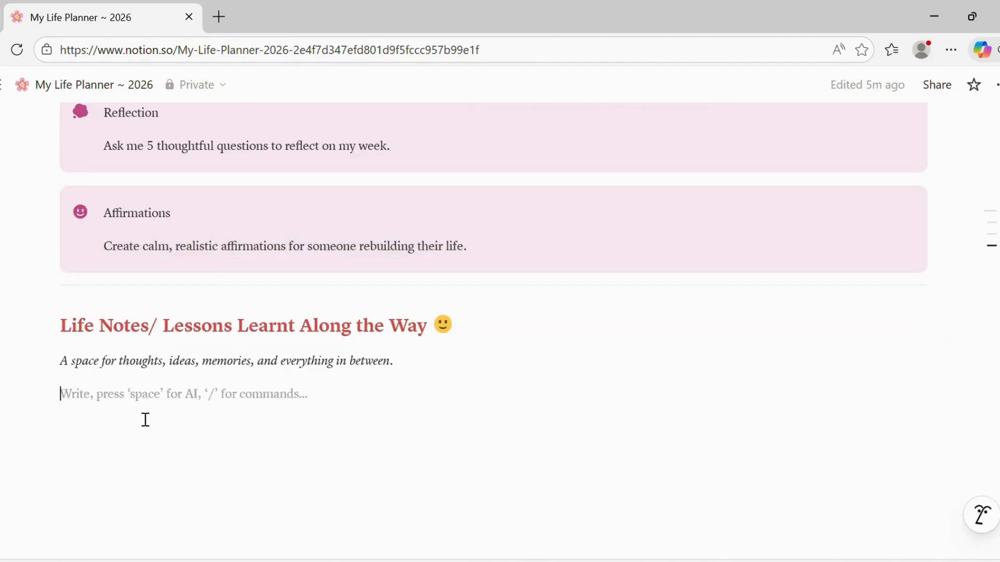
Step: Look over the finished planner page from the Gentle AI Support callouts up to the cover, down through Weekly Reset, and back to the cover
{"action": "scroll", "coordinate": [767, 391], "scroll_direction": "up", "scroll_amount": 9}
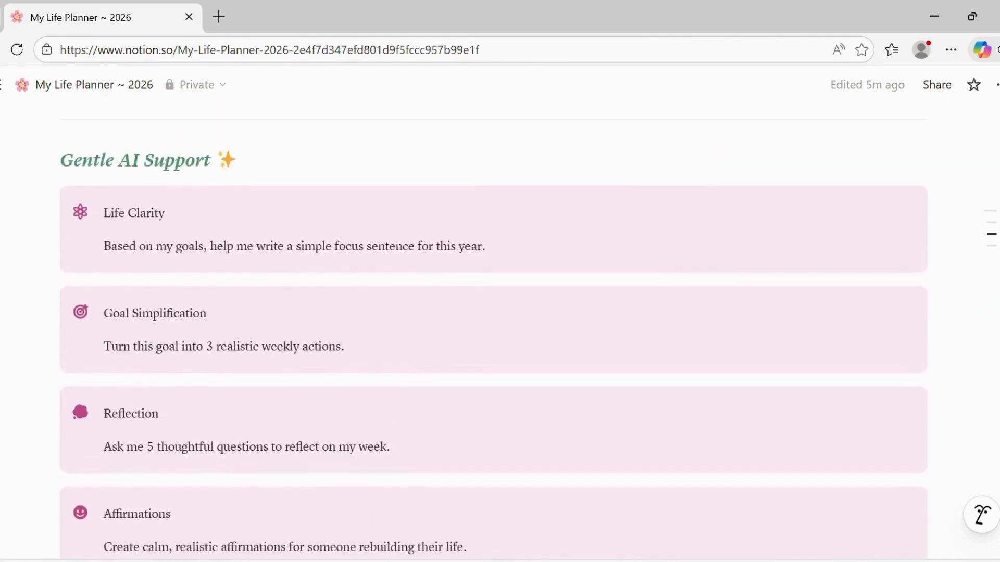
{"action": "scroll", "coordinate": [500, 333], "scroll_direction": "up", "scroll_amount": 10}
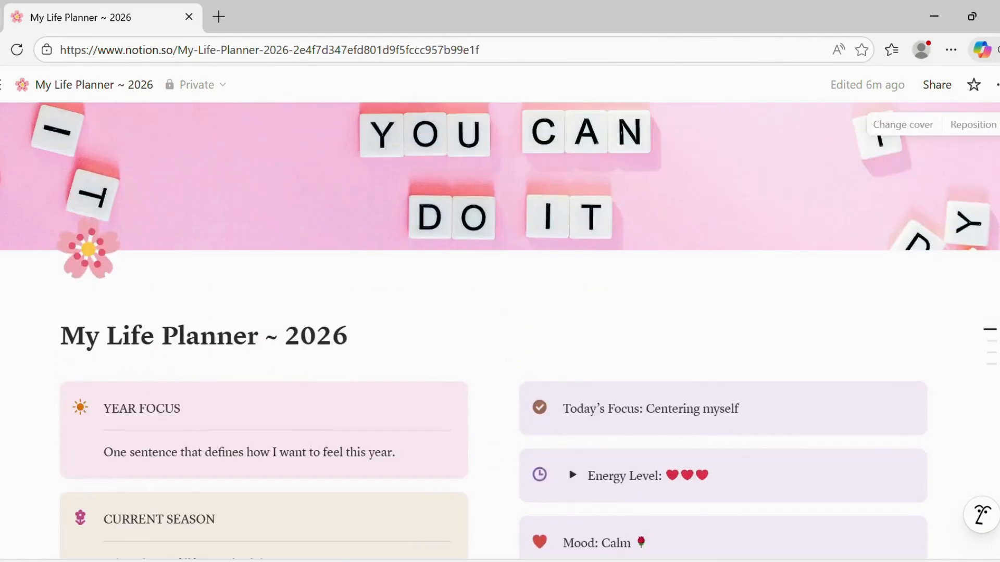
{"action": "scroll", "coordinate": [500, 333], "scroll_direction": "down", "scroll_amount": 17}
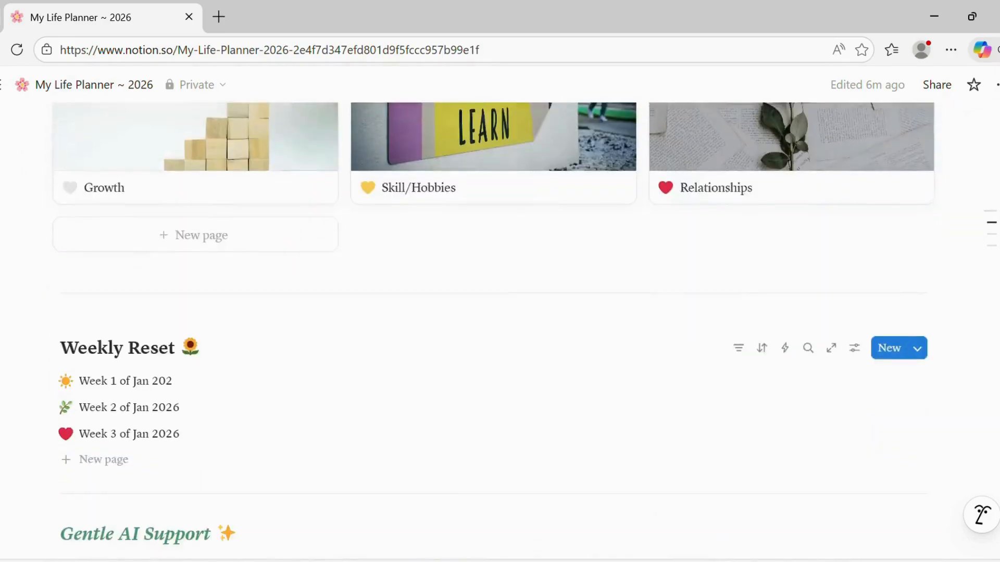
{"action": "scroll", "coordinate": [500, 334], "scroll_direction": "down", "scroll_amount": 2}
{"action": "scroll", "coordinate": [500, 333], "scroll_direction": "down", "scroll_amount": 9}
{"action": "scroll", "coordinate": [499, 333], "scroll_direction": "up", "scroll_amount": 19}
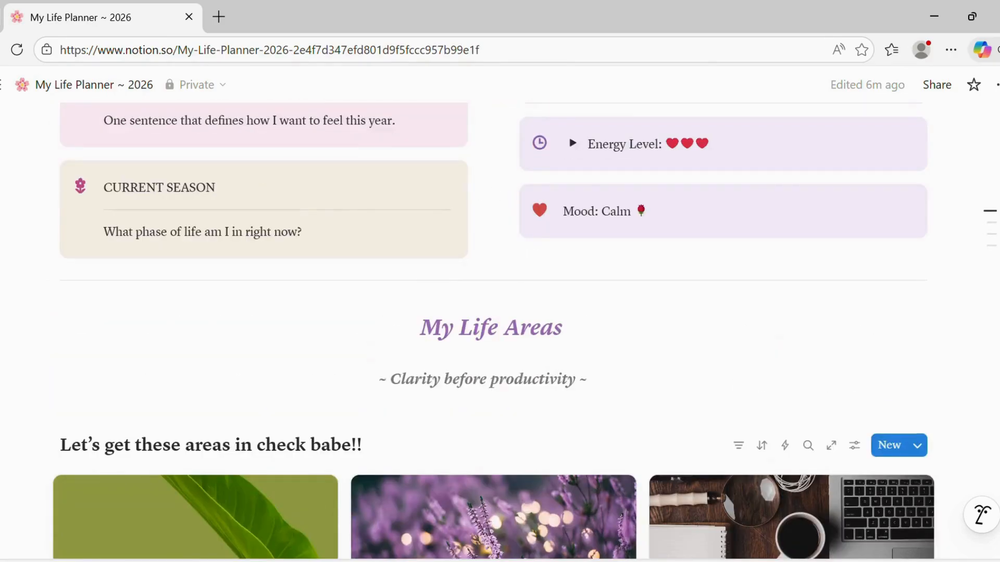
{"action": "scroll", "coordinate": [500, 333], "scroll_direction": "up", "scroll_amount": 6}
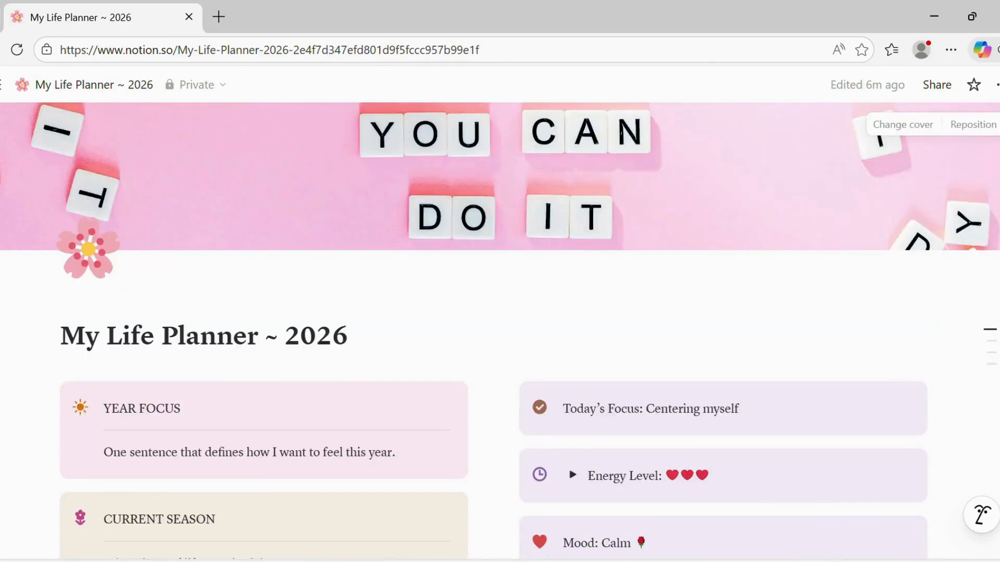